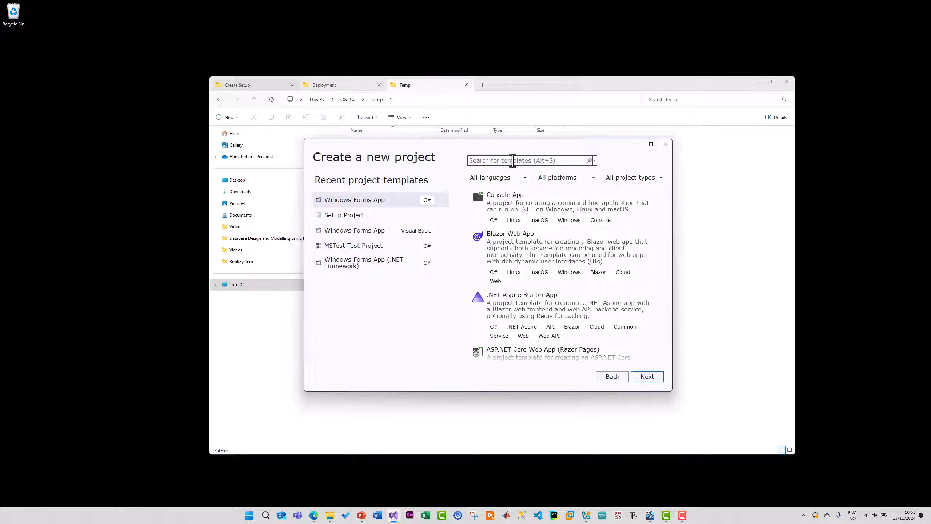
# Search the project templates for Windows Forms and choose the C# Windows Forms App template
pyautogui.write('Win')
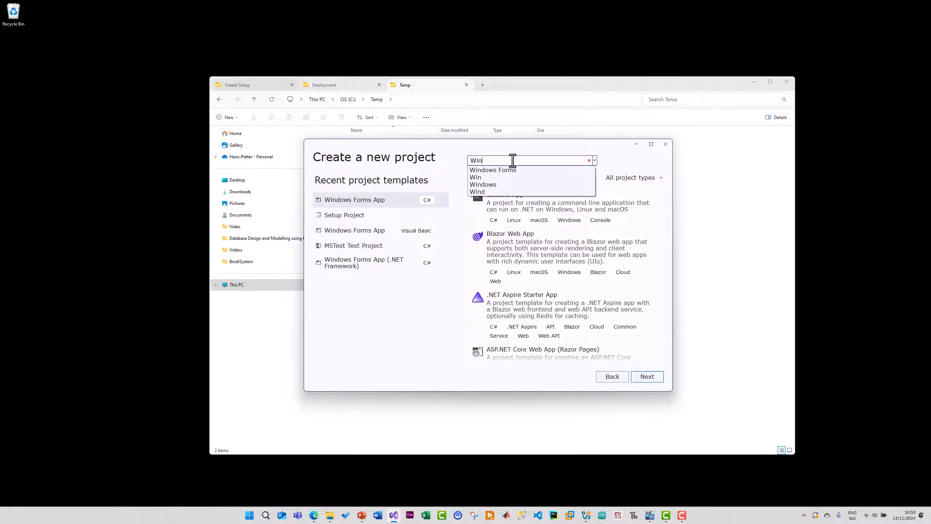
pyautogui.write('dows Forms')
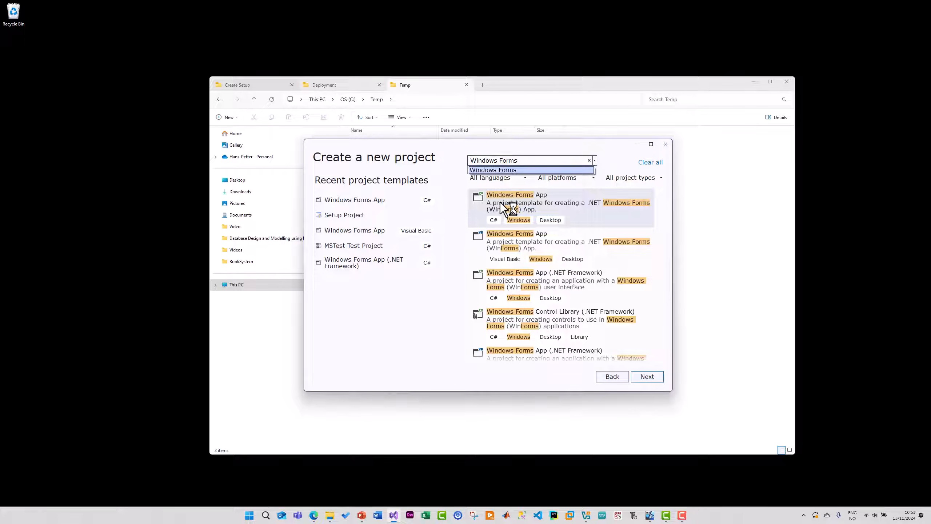
pyautogui.click(491, 222)
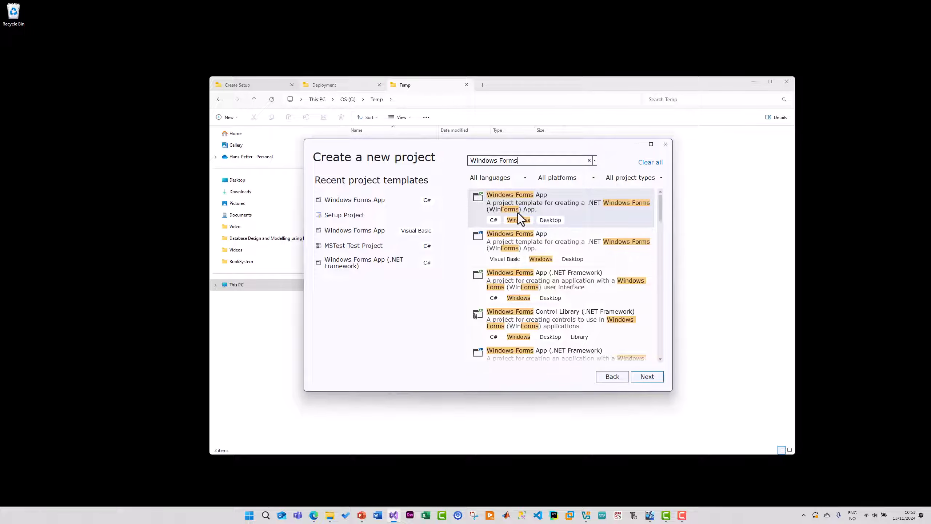
pyautogui.click(648, 377)
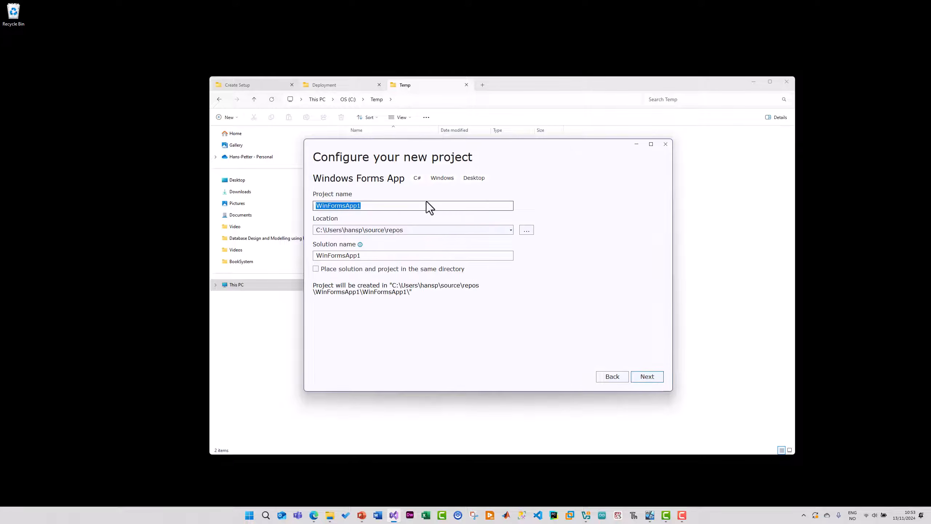
# Name the project HelloWorld and set its location to the C:\Temp\HelloWorld folder
pyautogui.write('Hell')
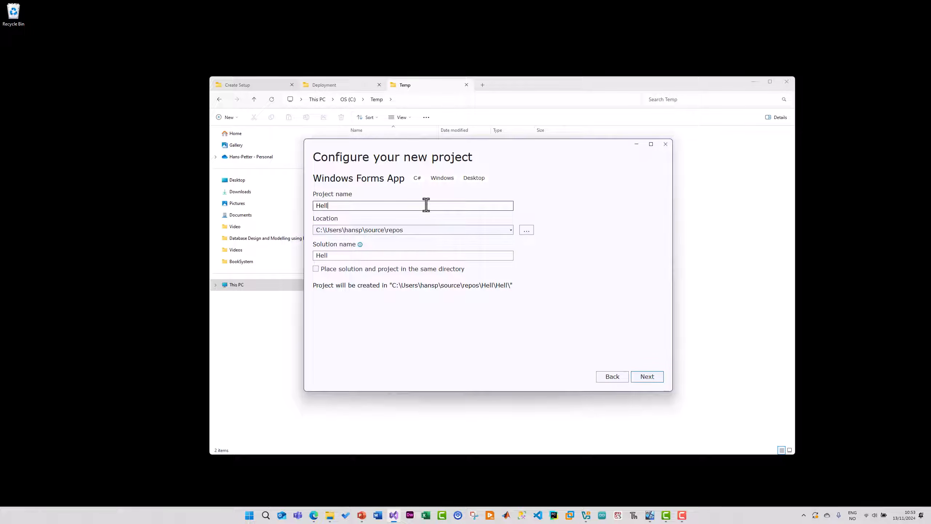
pyautogui.write('oWorld')
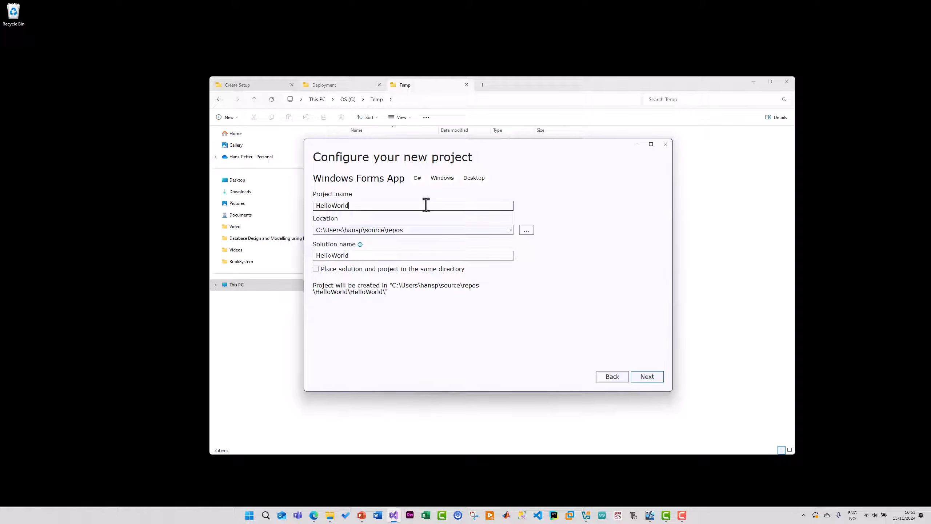
pyautogui.click(526, 230)
pyautogui.click(343, 330)
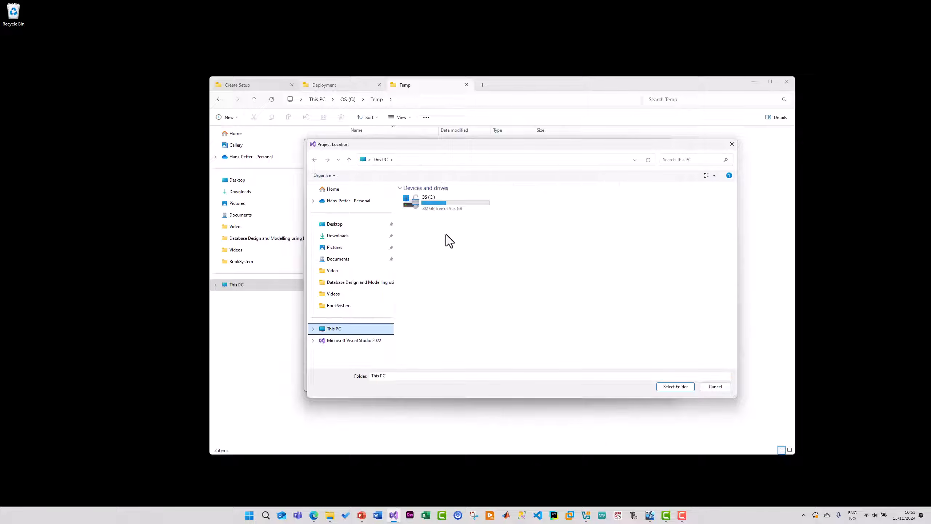
pyautogui.doubleClick(441, 204)
pyautogui.doubleClick(417, 340)
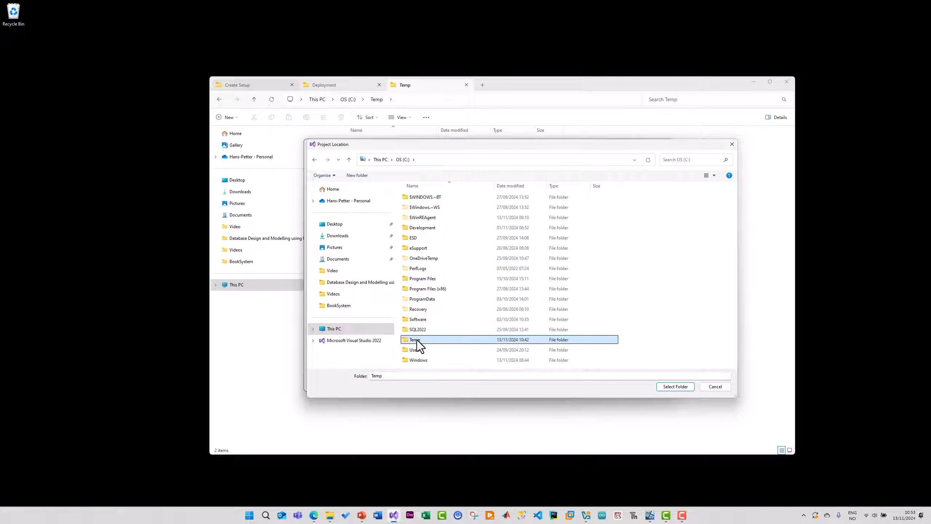
pyautogui.doubleClick(427, 208)
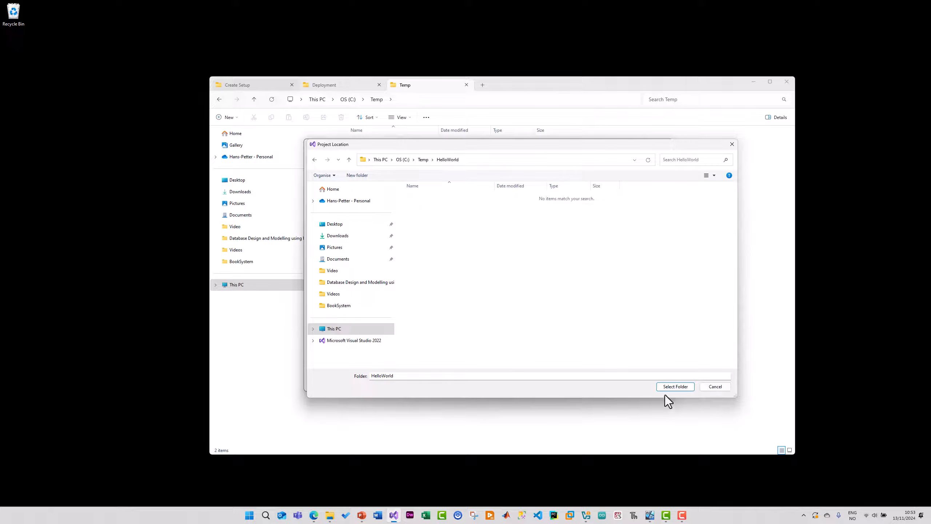
pyautogui.click(677, 387)
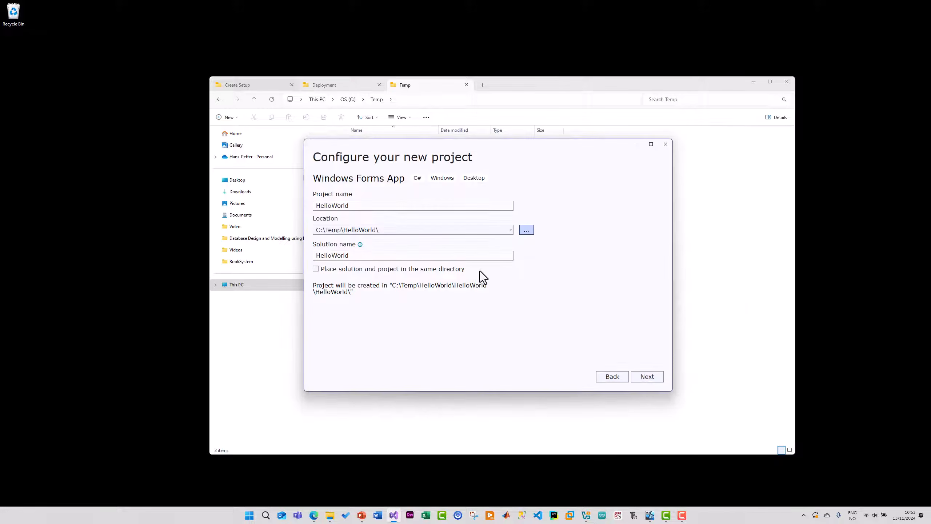
# Create the project with the .NET 8.0 (Long Term Support) framework
pyautogui.click(656, 378)
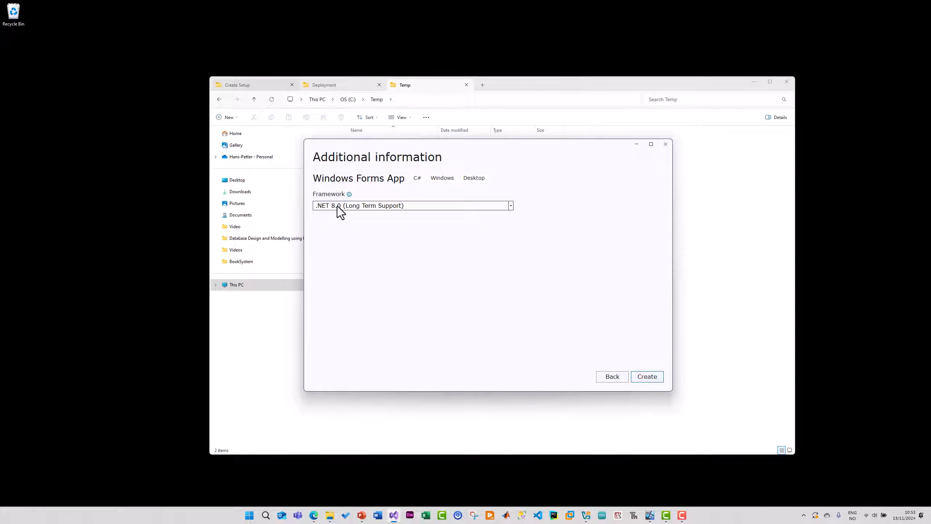
pyautogui.click(647, 377)
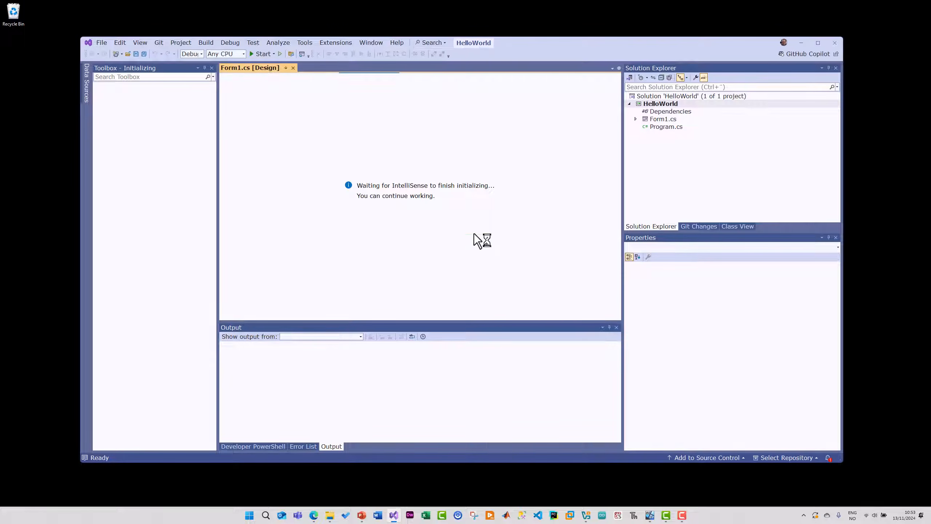
pyautogui.moveTo(559, 48); pyautogui.dragTo(550, 46)
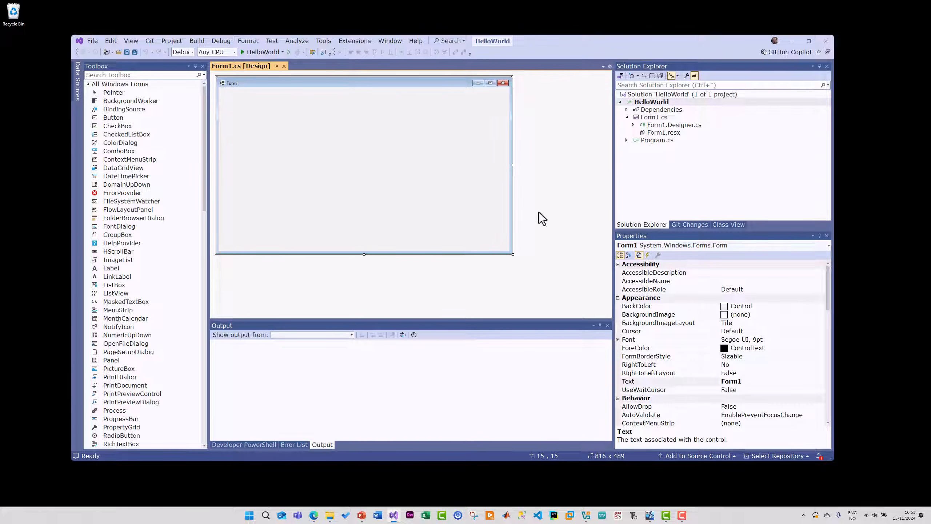
# Set the form's Text property to HelloWorld
pyautogui.click(757, 381)
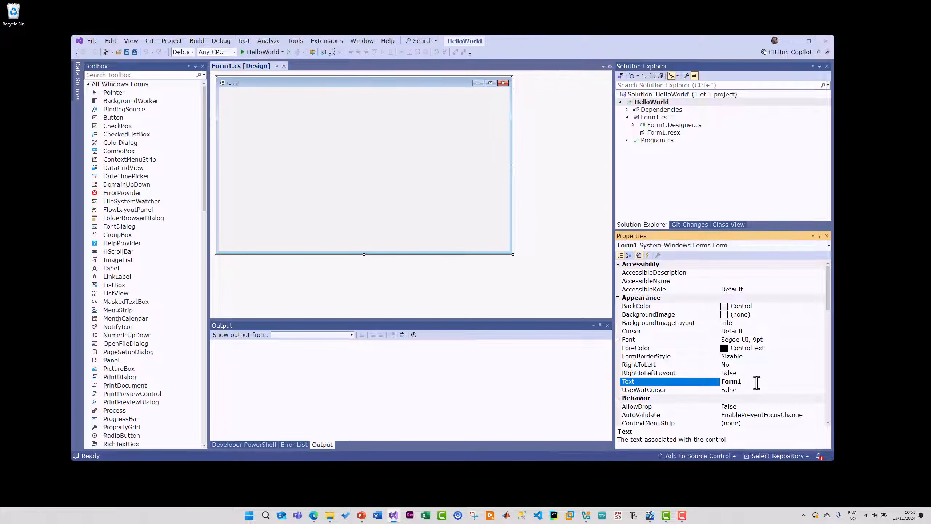
pyautogui.press('BackSpace')
pyautogui.press('BackSpace')
pyautogui.press('BackSpace')
pyautogui.press('BackSpace')
pyautogui.press('BackSpace')
pyautogui.write('HelloWorl')
pyautogui.press('Return')
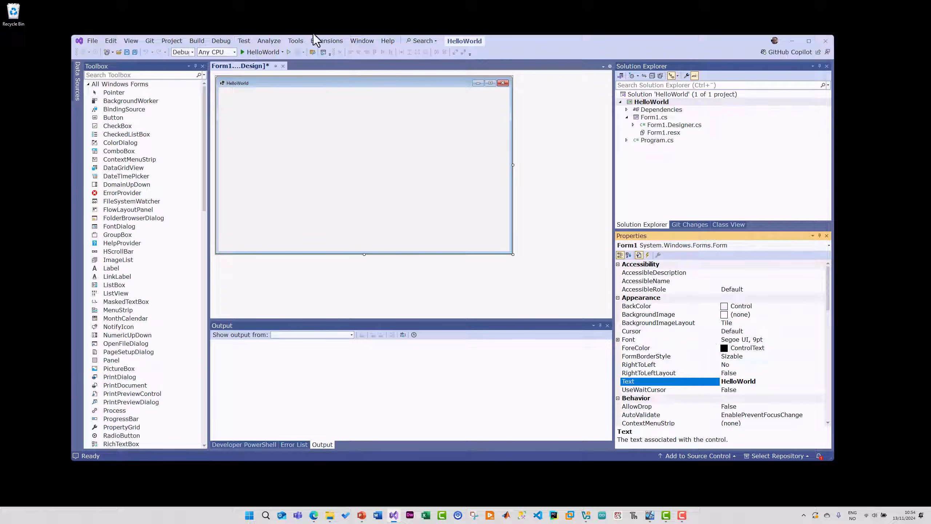
# Run the HelloWorld application in the Debug configuration, then close its window
pyautogui.click(257, 51)
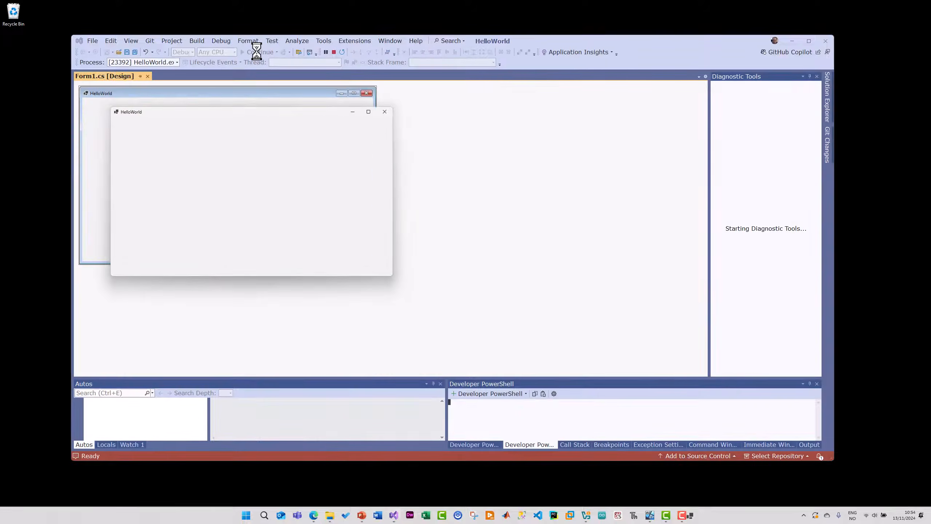
pyautogui.moveTo(271, 112); pyautogui.dragTo(465, 159)
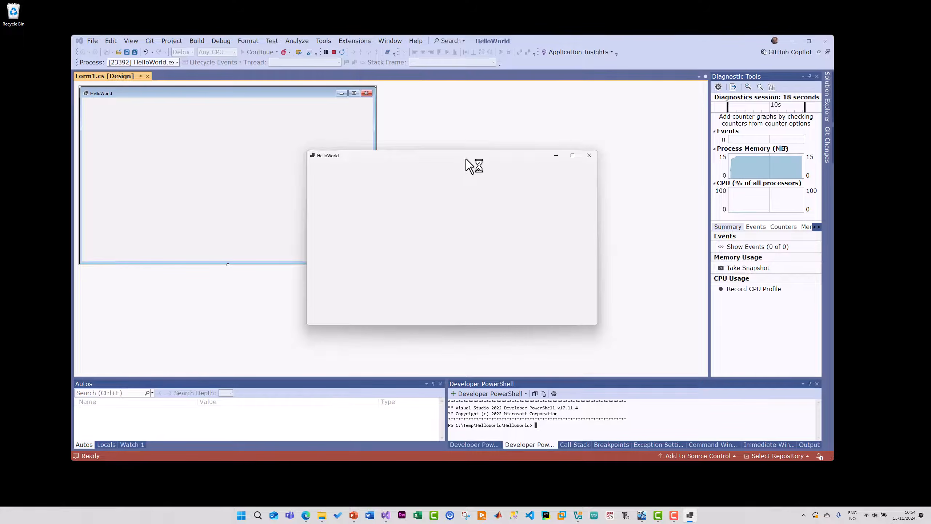
pyautogui.hotkey('alt', 'F4')
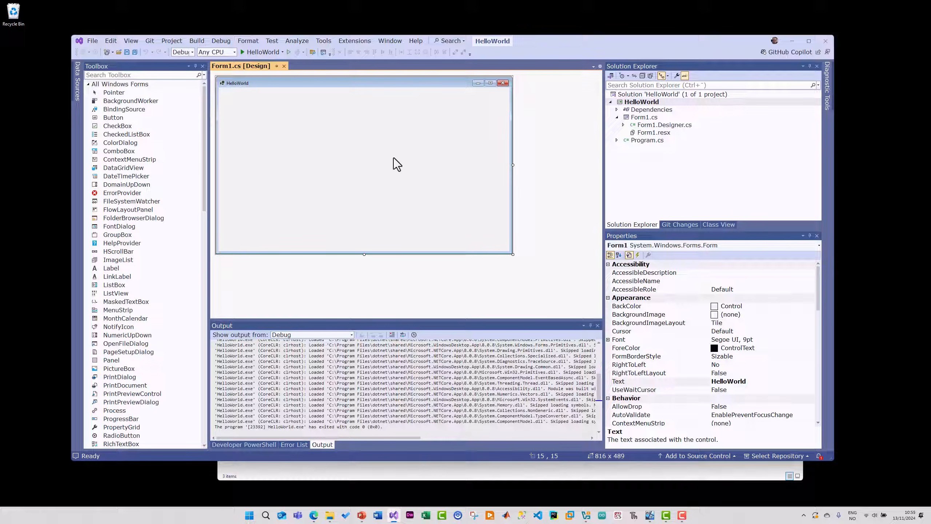
# Switch to File Explorer and open the HelloWorld project's bin folder
pyautogui.click(330, 515)
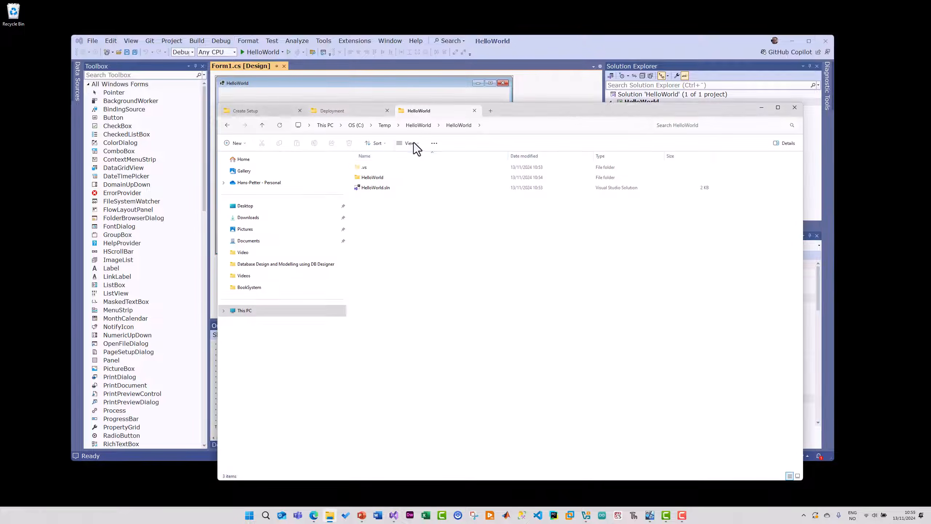
pyautogui.doubleClick(371, 179)
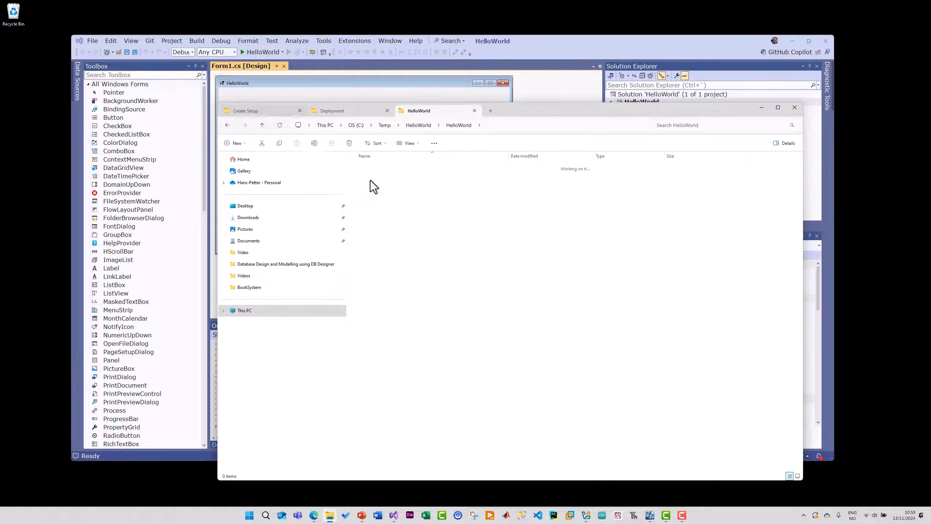
pyautogui.doubleClick(364, 168)
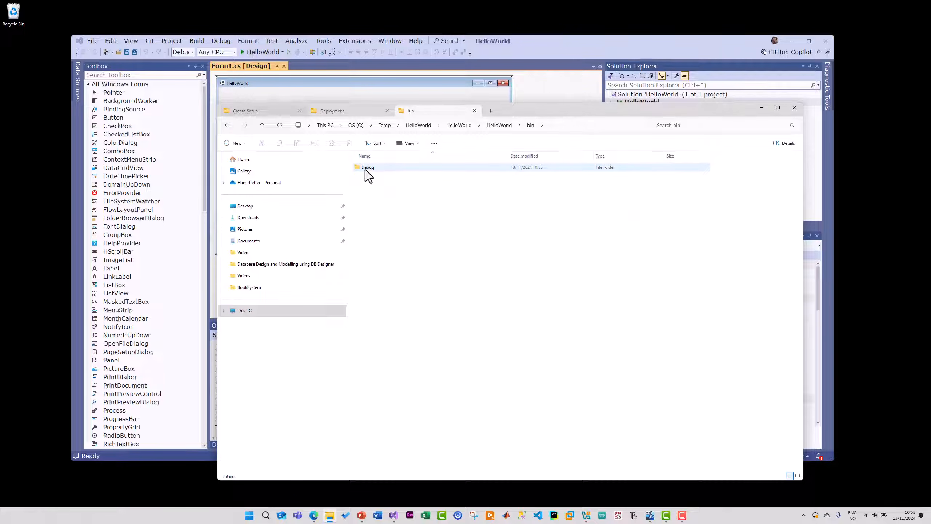
# Switch back to Visual Studio, set the solution configuration to Release, and build the solution
pyautogui.click(560, 78)
pyautogui.click(191, 55)
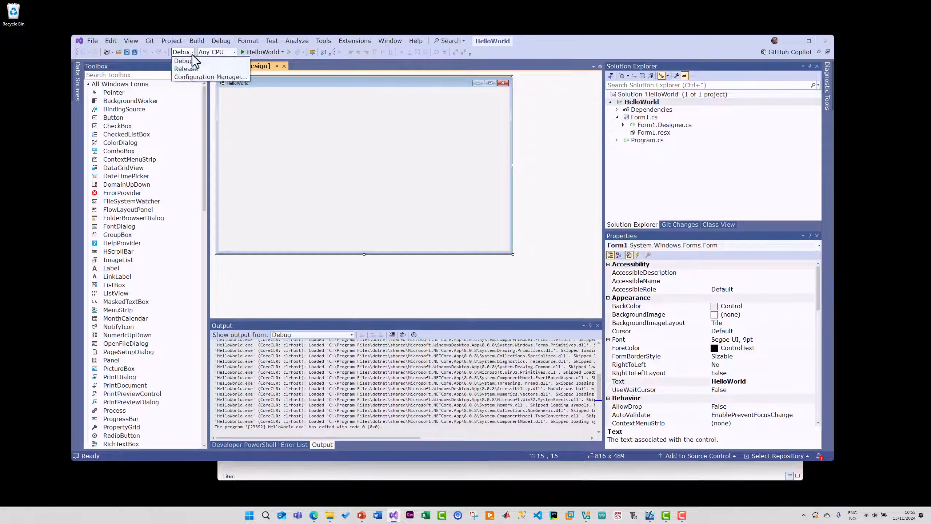
pyautogui.click(191, 72)
pyautogui.click(197, 41)
pyautogui.click(213, 53)
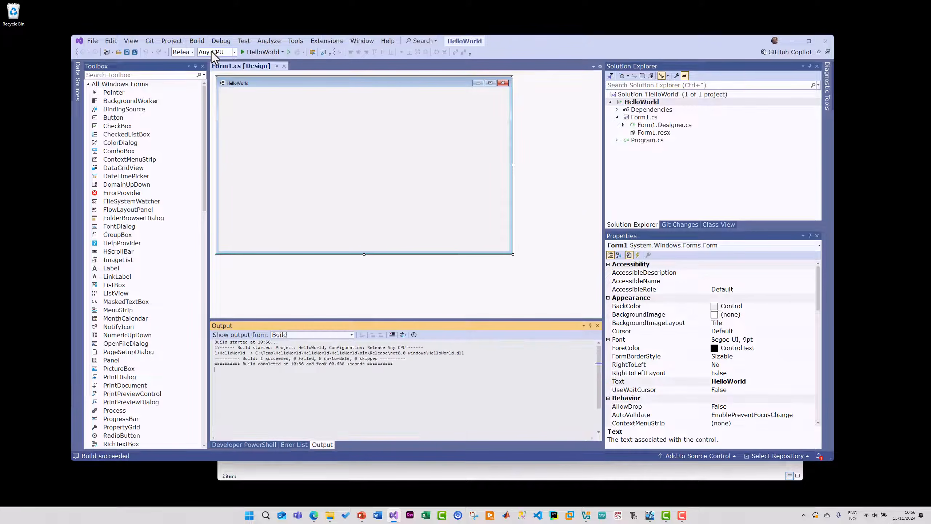
# Switch to File Explorer and examine the build files in the Debug\net8.0-windows folder
pyautogui.moveTo(328, 520)
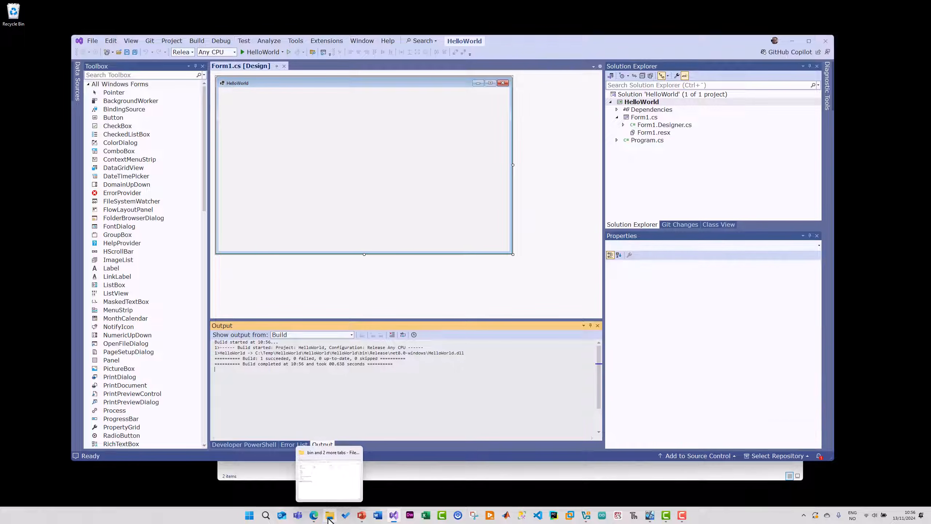
pyautogui.click(328, 520)
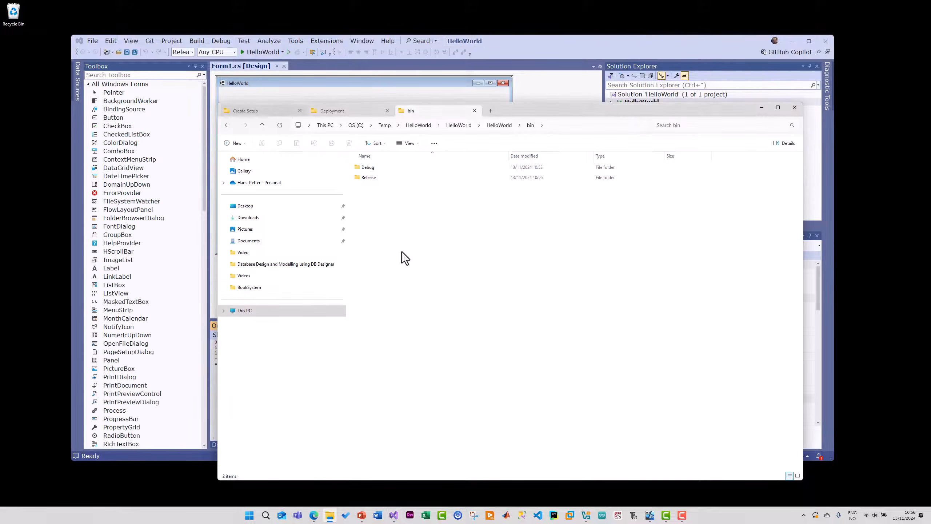
pyautogui.click(365, 168)
pyautogui.doubleClick(365, 168)
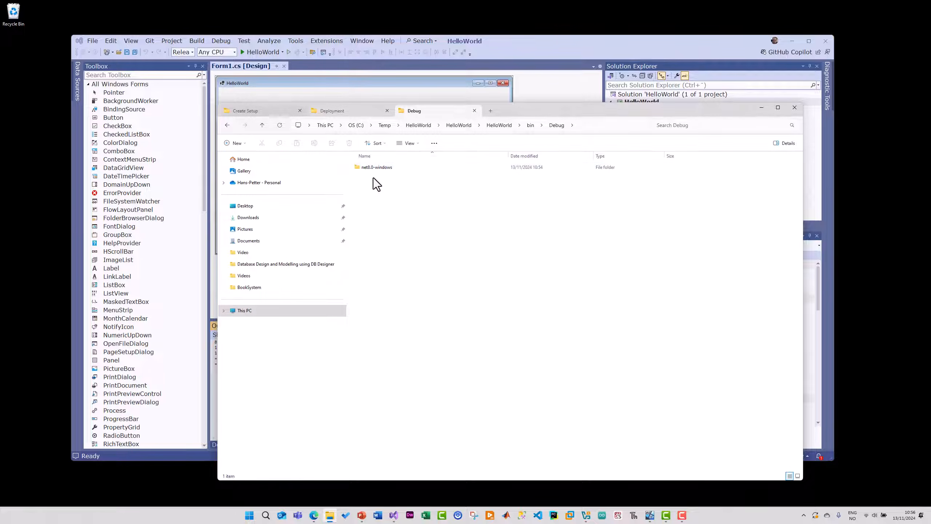
pyautogui.doubleClick(375, 169)
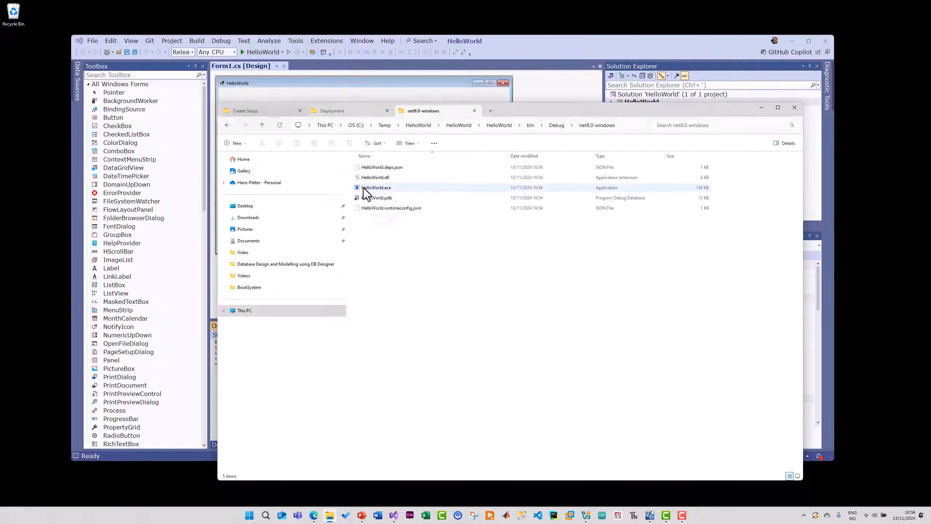
pyautogui.moveTo(429, 255); pyautogui.dragTo(380, 169)
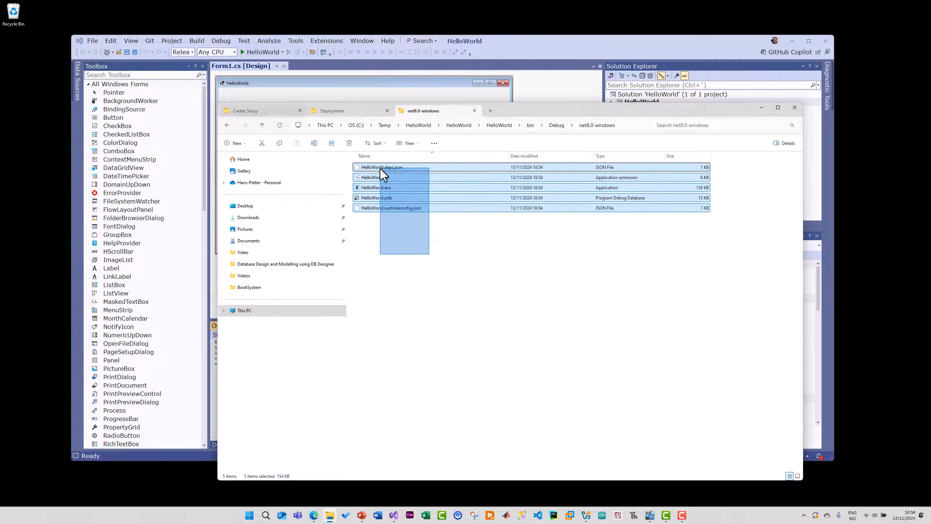
pyautogui.click(407, 252)
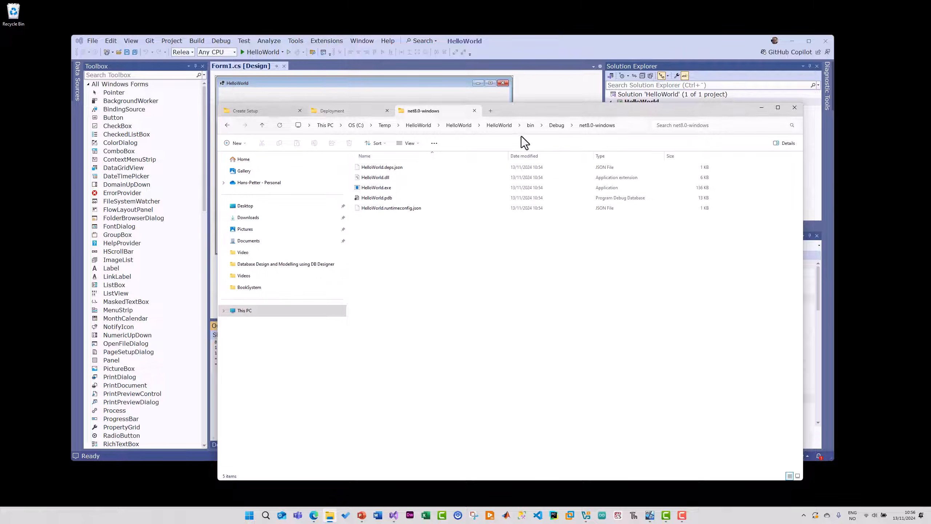
# Go back to the bin folder and examine the build files in Release\net8.0-windows
pyautogui.click(556, 126)
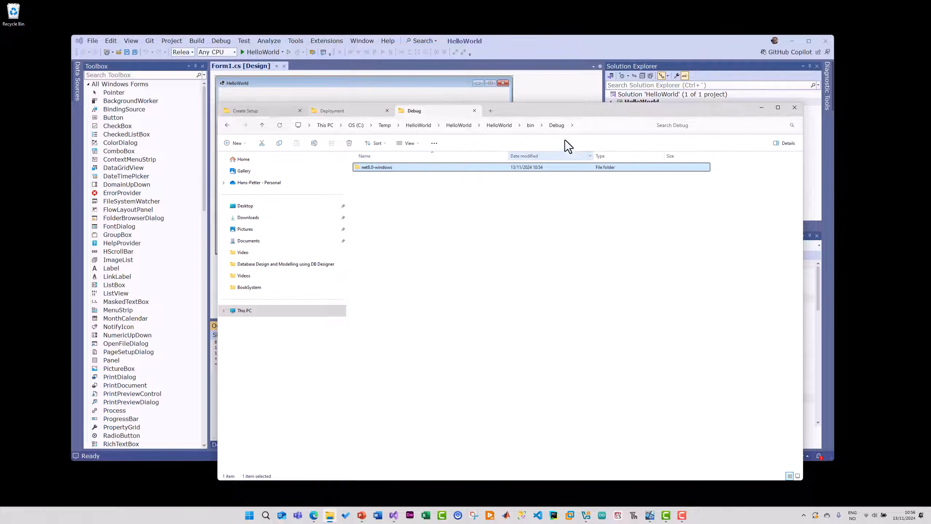
pyautogui.click(531, 125)
pyautogui.doubleClick(375, 178)
pyautogui.doubleClick(385, 169)
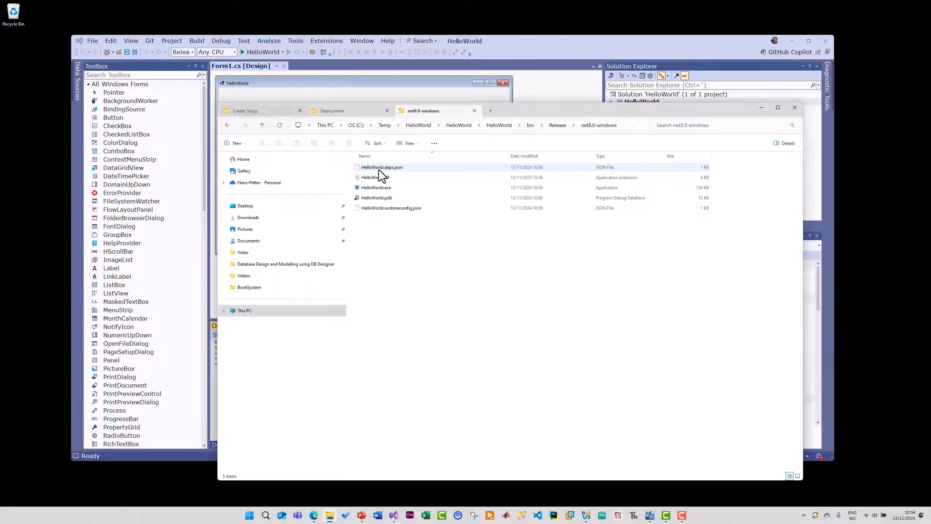
pyautogui.moveTo(412, 238); pyautogui.dragTo(423, 181)
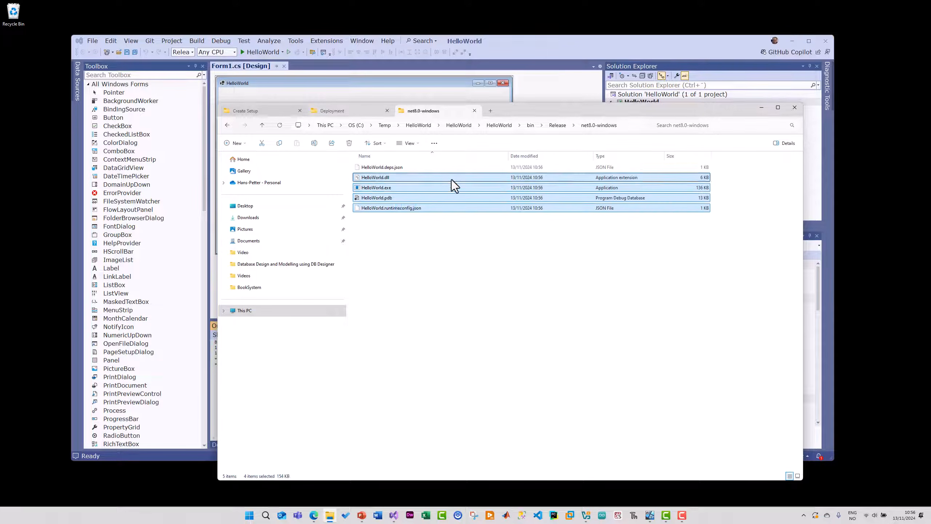
# Go back to the Release folder and switch to the running Windows 11 virtual machine in Oracle VirtualBox
pyautogui.click(556, 126)
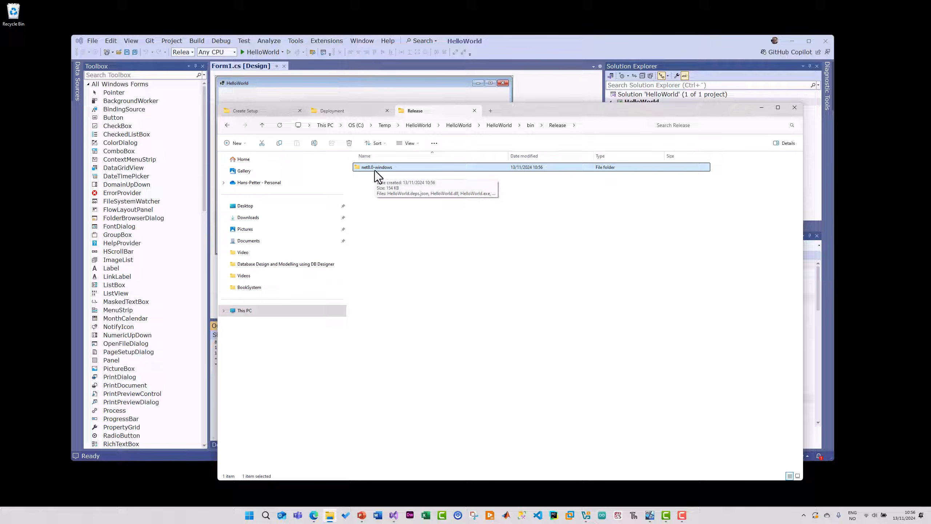
pyautogui.click(372, 191)
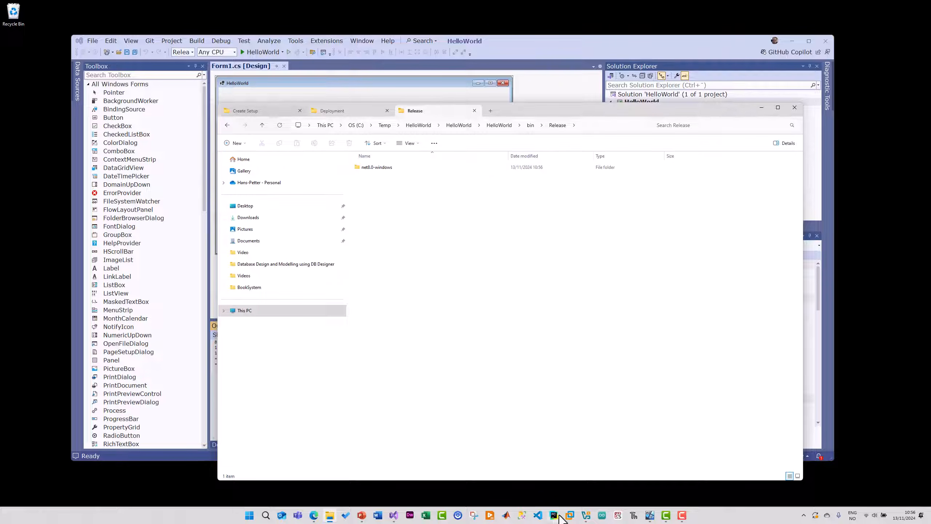
pyautogui.moveTo(590, 522)
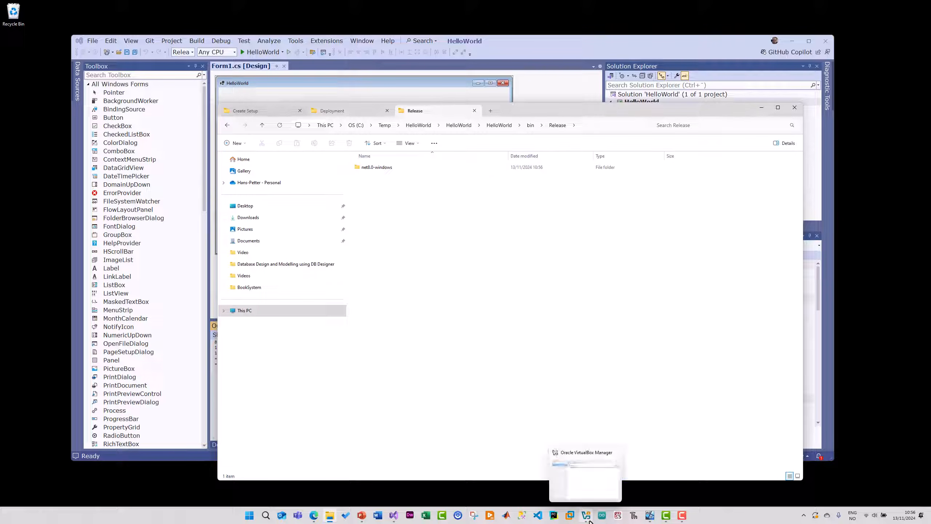
pyautogui.click(587, 517)
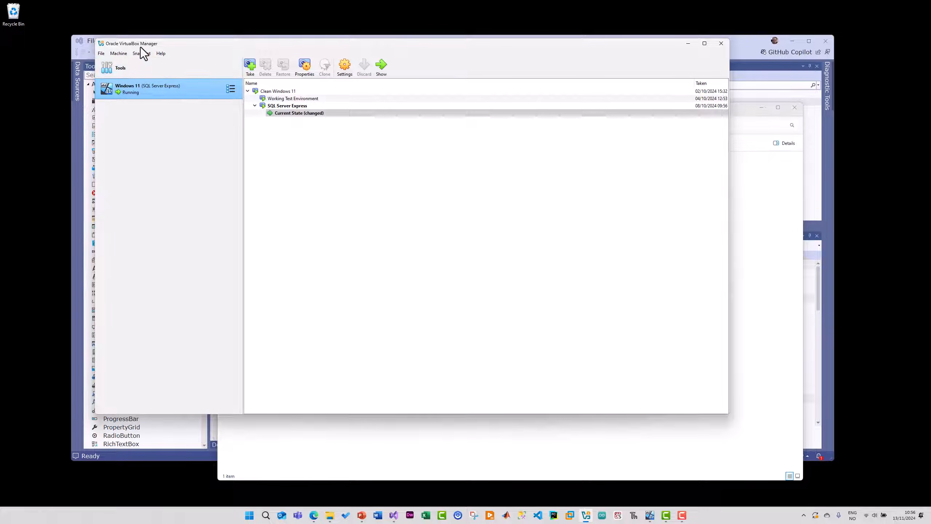
pyautogui.click(688, 44)
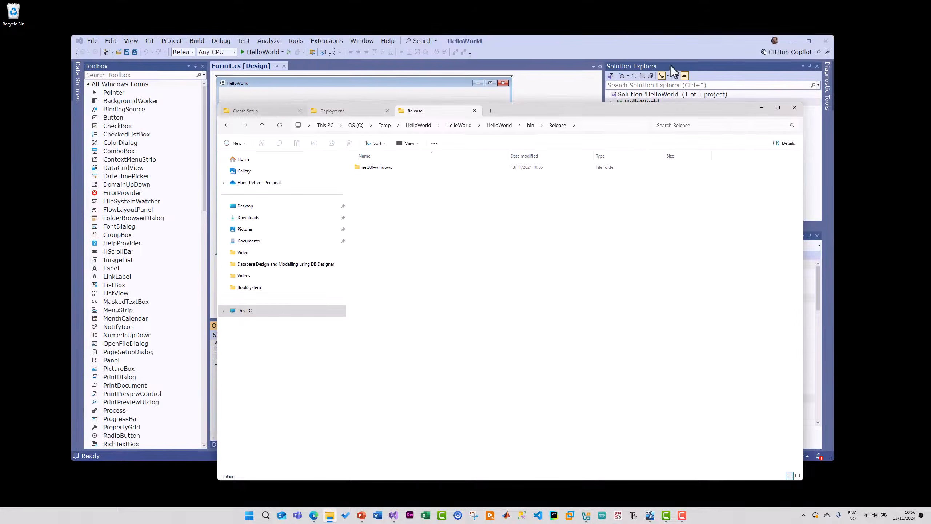
pyautogui.click(651, 517)
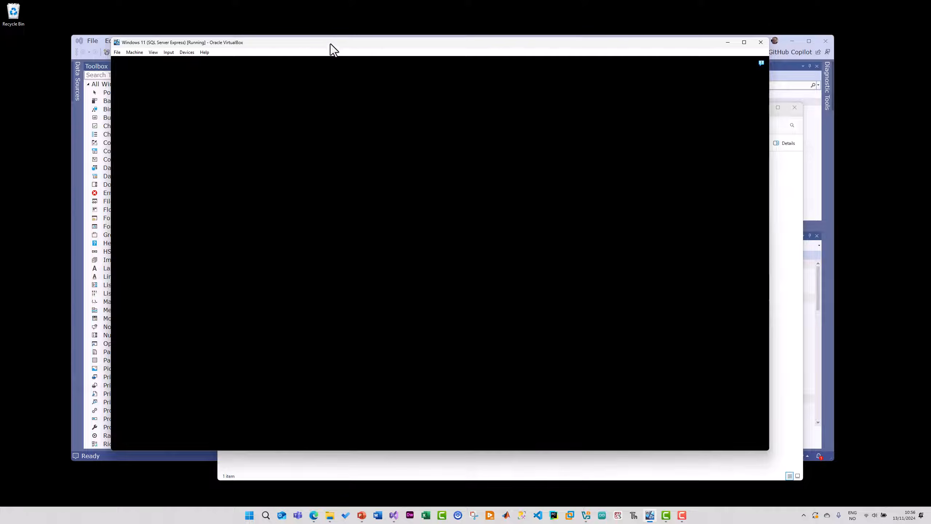
pyautogui.moveTo(331, 43); pyautogui.dragTo(361, 63)
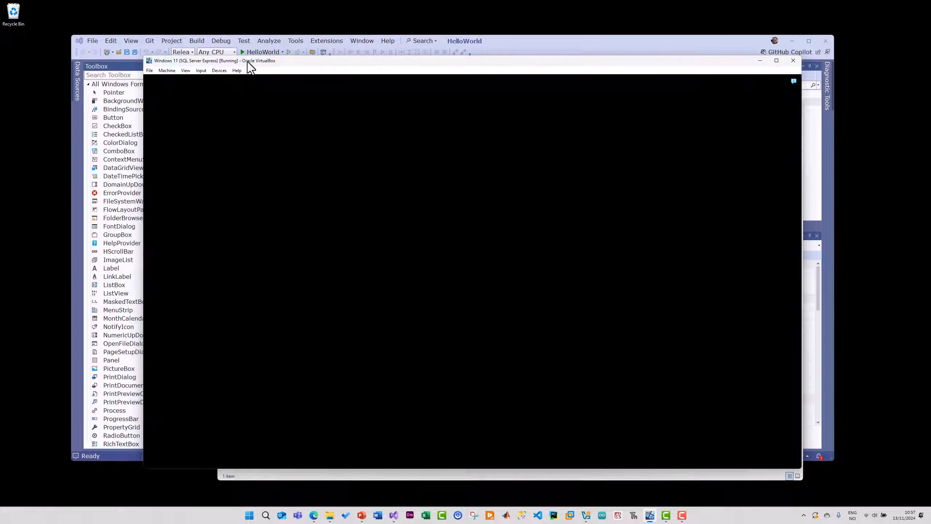
pyautogui.moveTo(295, 62)
pyautogui.mouseDown()
pyautogui.moveTo(308, 62)
pyautogui.moveTo(295, 59)
pyautogui.mouseUp()
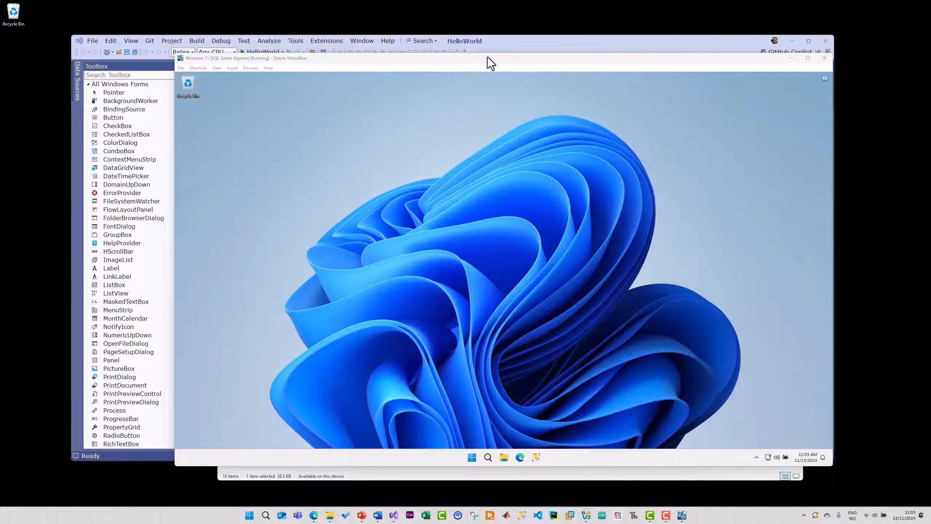
pyautogui.moveTo(490, 60); pyautogui.dragTo(493, 57)
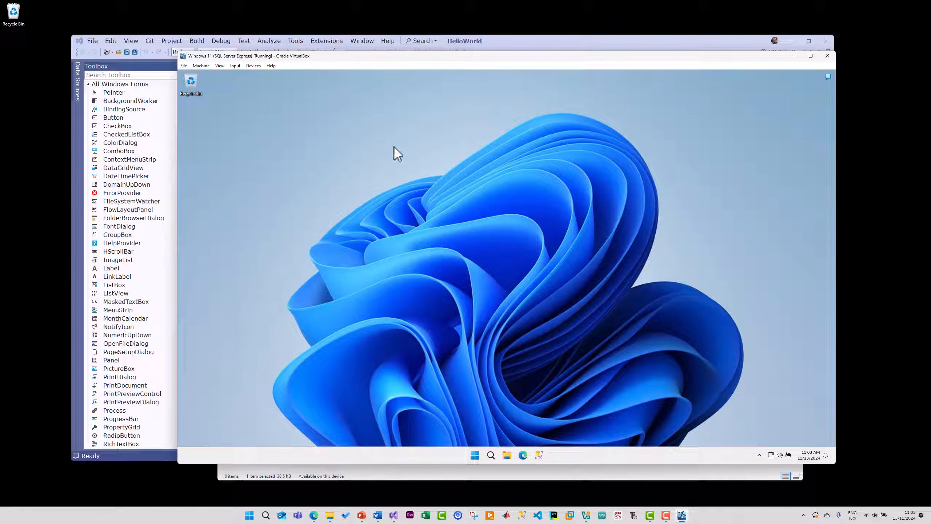
# Open the C:\Temp folder in File Explorer inside the virtual machine
pyautogui.click(508, 455)
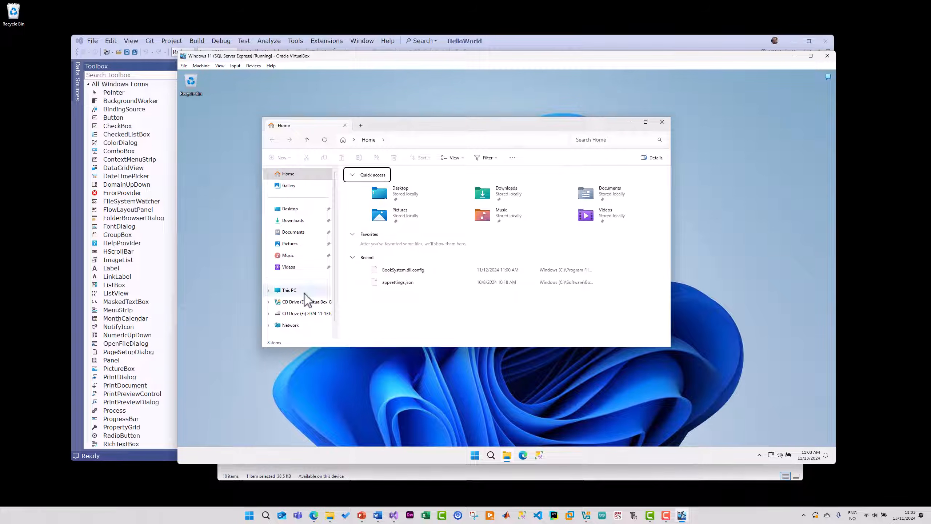
pyautogui.click(289, 290)
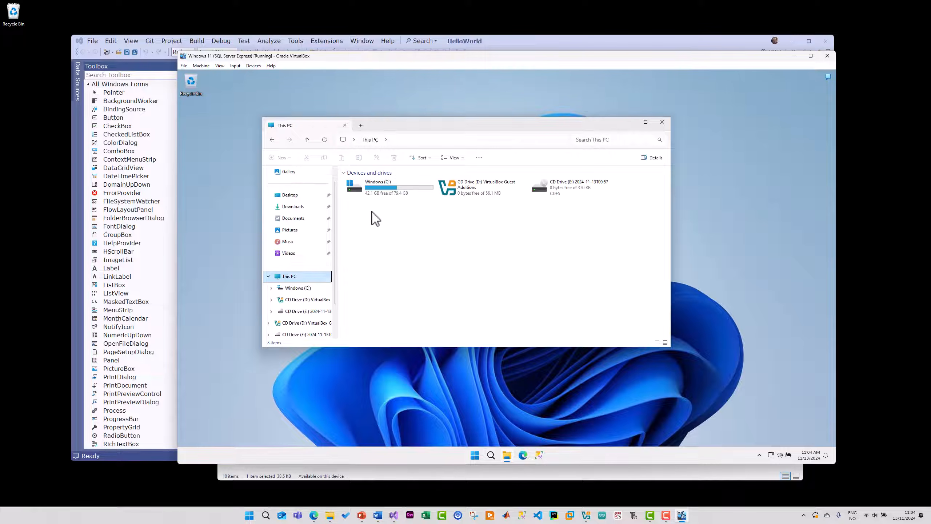
pyautogui.doubleClick(388, 193)
pyautogui.doubleClick(357, 243)
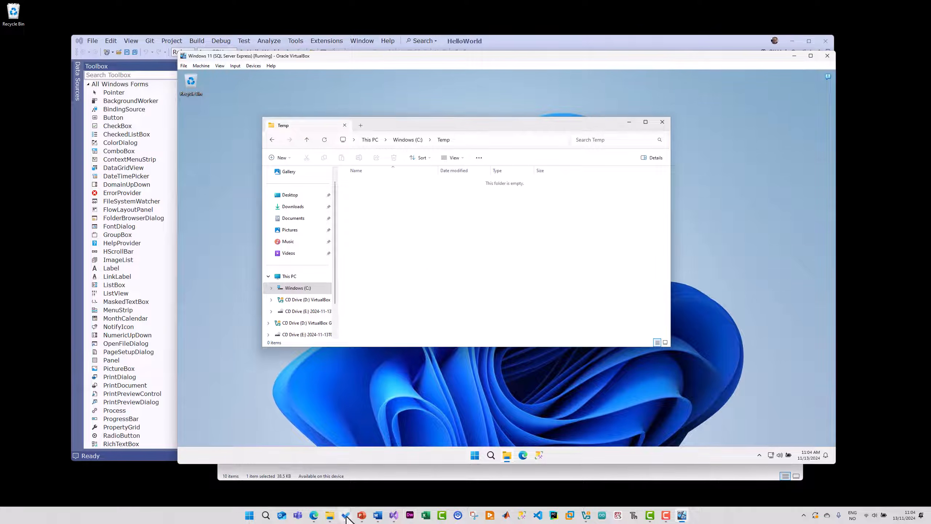
# Switch to the host's File Explorer and copy the net8.0-windows folder from Release into the virtual machine's C:\Temp folder
pyautogui.click(330, 515)
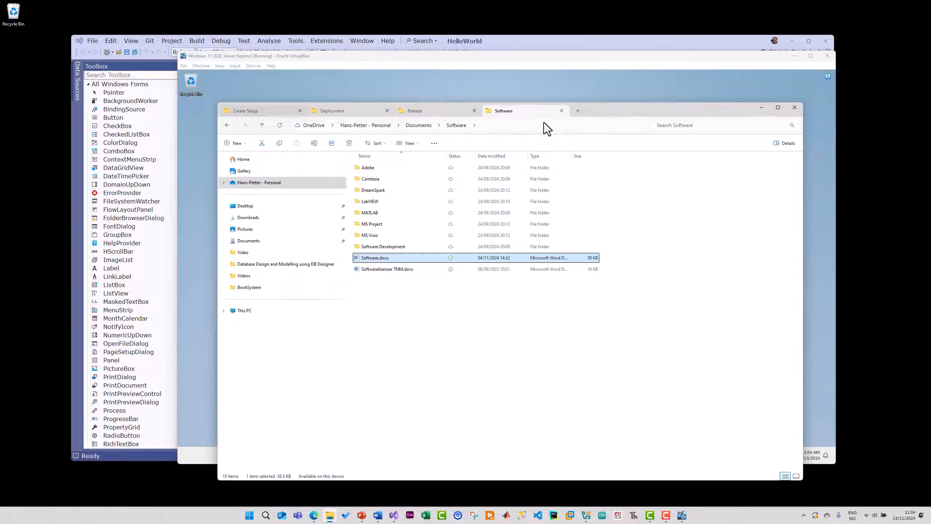
pyautogui.click(443, 113)
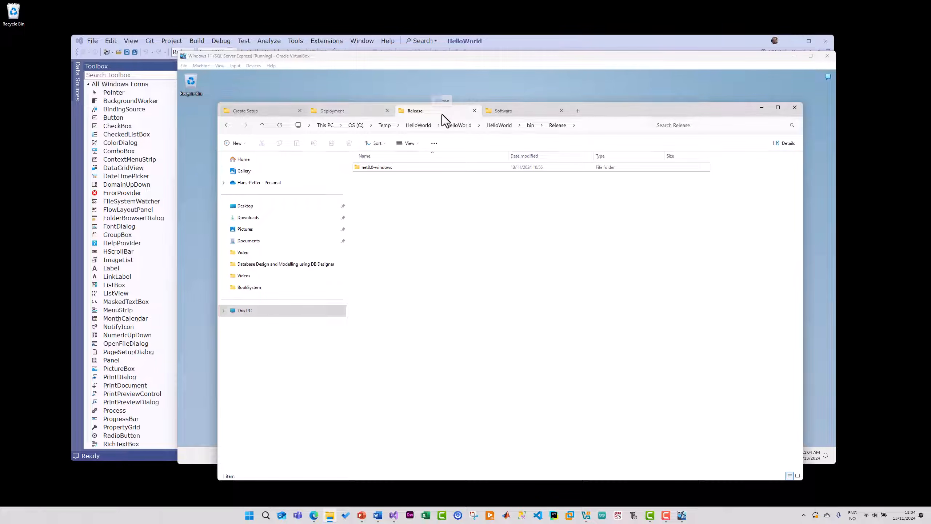
pyautogui.doubleClick(381, 170)
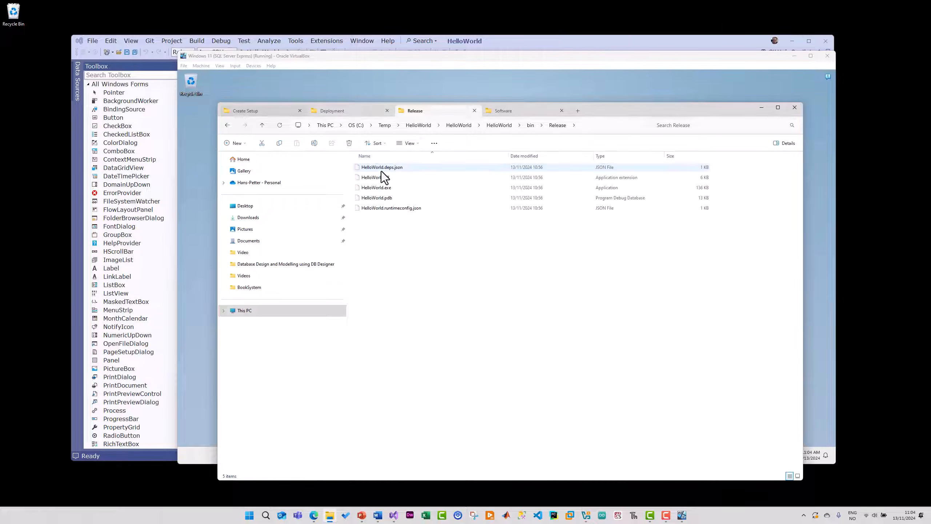
pyautogui.click(559, 126)
pyautogui.moveTo(625, 111); pyautogui.dragTo(627, 302)
pyautogui.moveTo(382, 357); pyautogui.dragTo(390, 233)
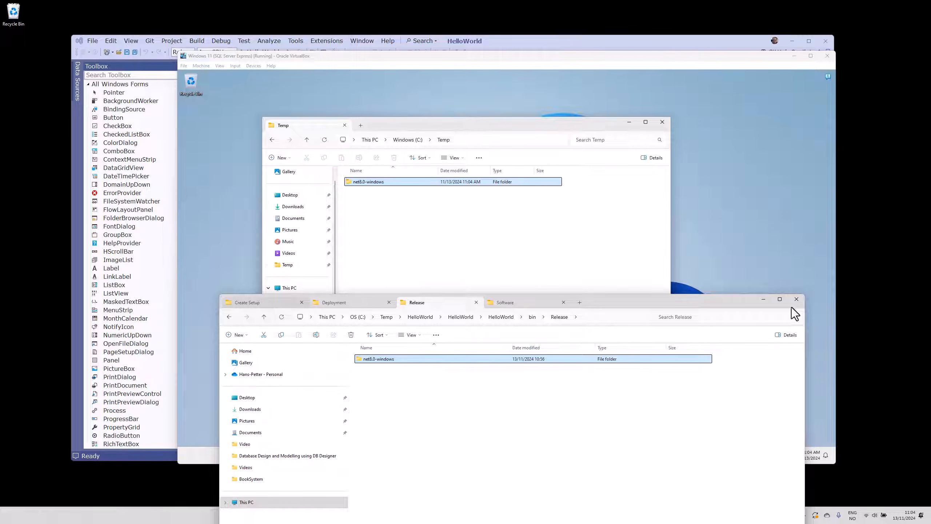
pyautogui.click(763, 299)
# Rename the copied net8.0-windows folder in the virtual machine to HelloWorld
pyautogui.click(366, 183)
pyautogui.click(367, 182)
pyautogui.write('HelloWorld')
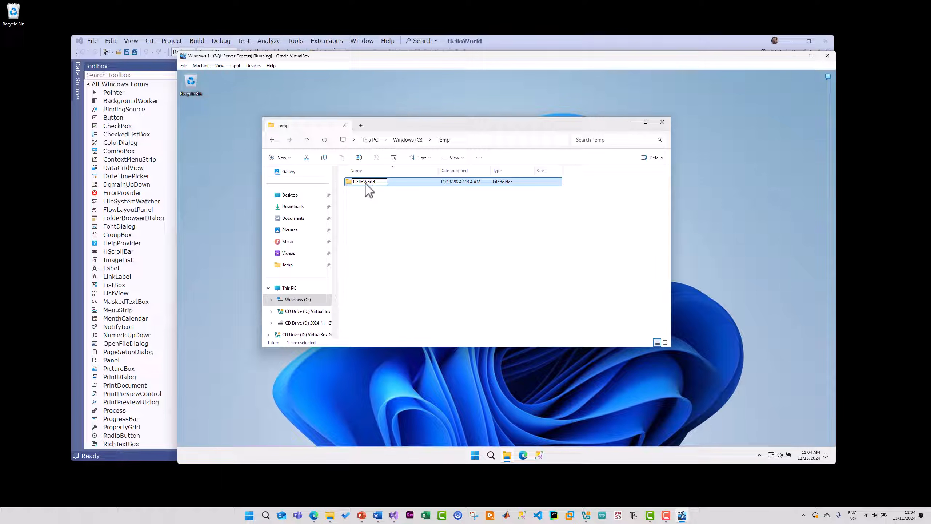
pyautogui.press('Return')
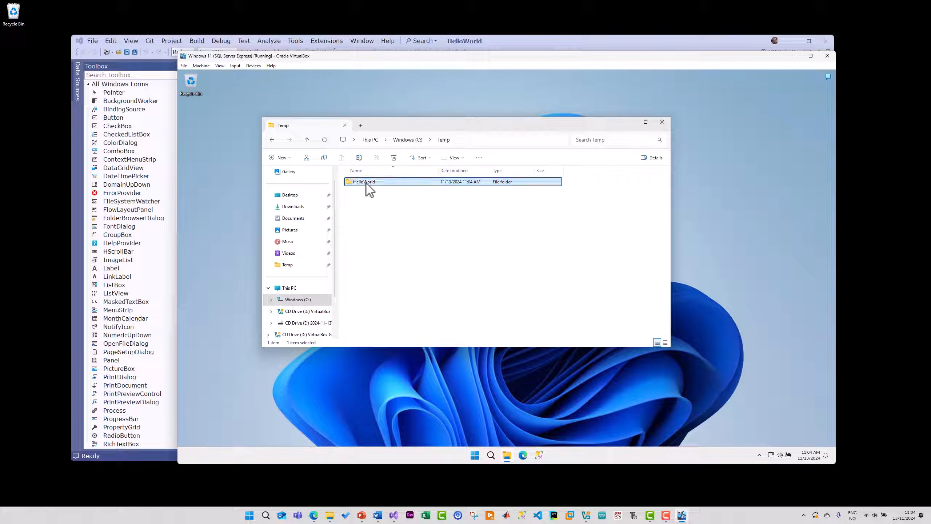
# Open the HelloWorld folder in the virtual machine and run HelloWorld.exe
pyautogui.doubleClick(363, 183)
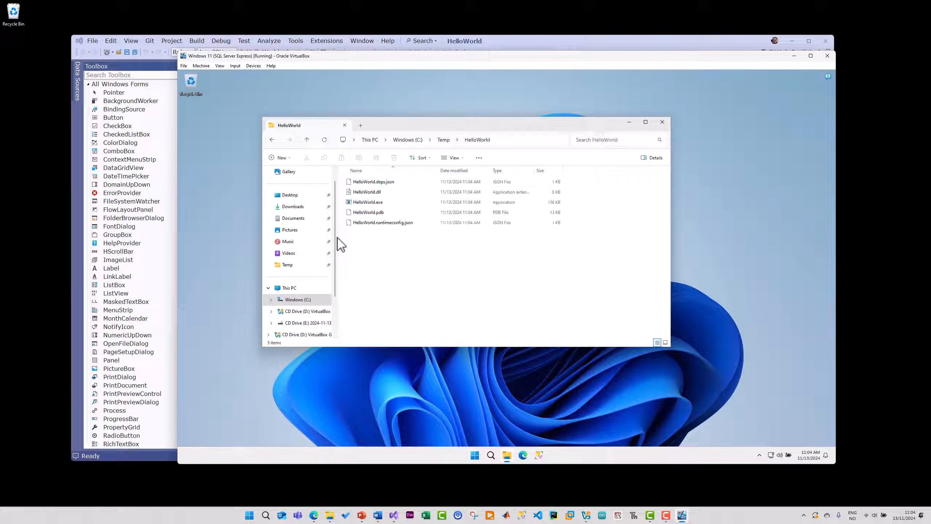
pyautogui.click(368, 204)
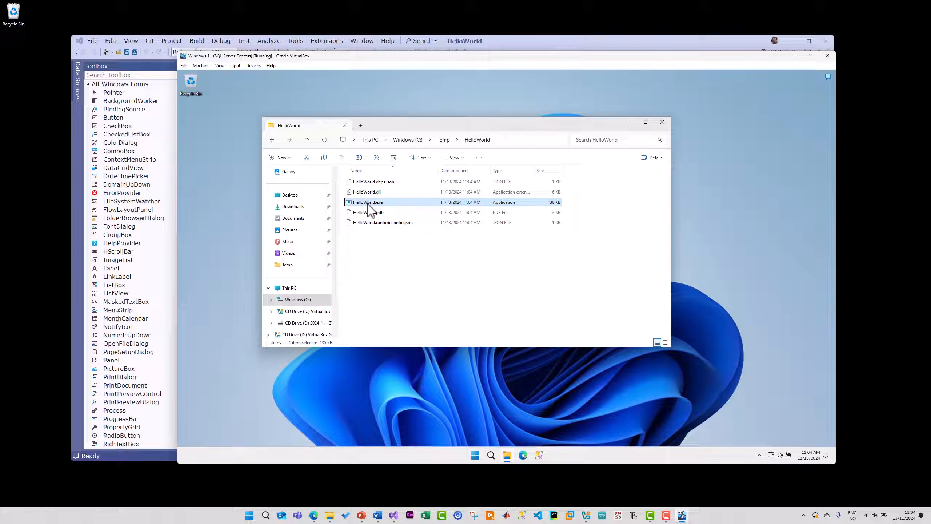
pyautogui.doubleClick(368, 202)
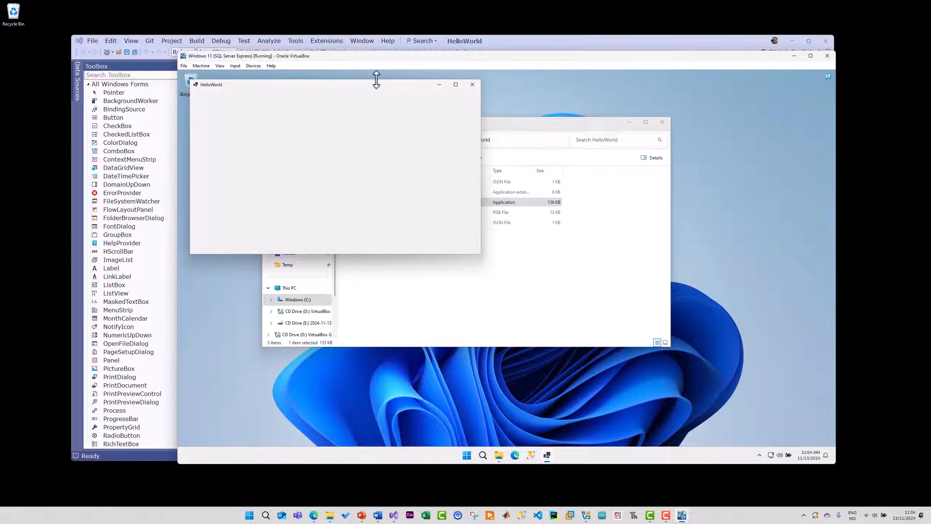
pyautogui.moveTo(366, 87); pyautogui.dragTo(387, 191)
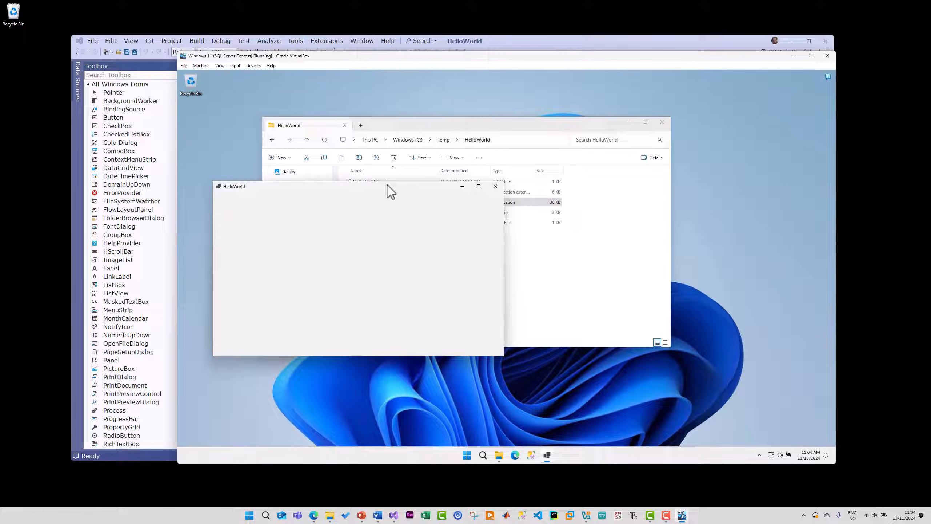
# Switch to Visual Studio and start publishing the HelloWorld project
pyautogui.click(393, 514)
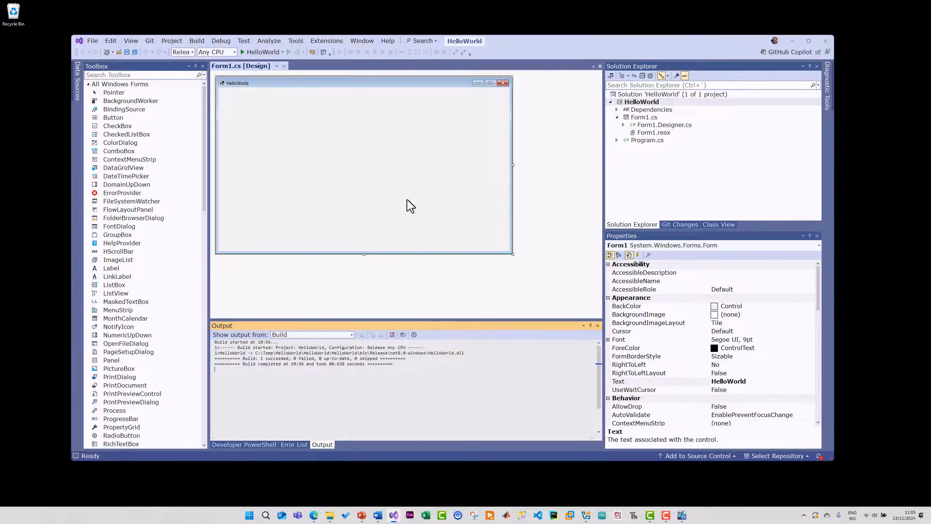
pyautogui.moveTo(645, 42); pyautogui.dragTo(656, 43)
pyautogui.click(651, 103)
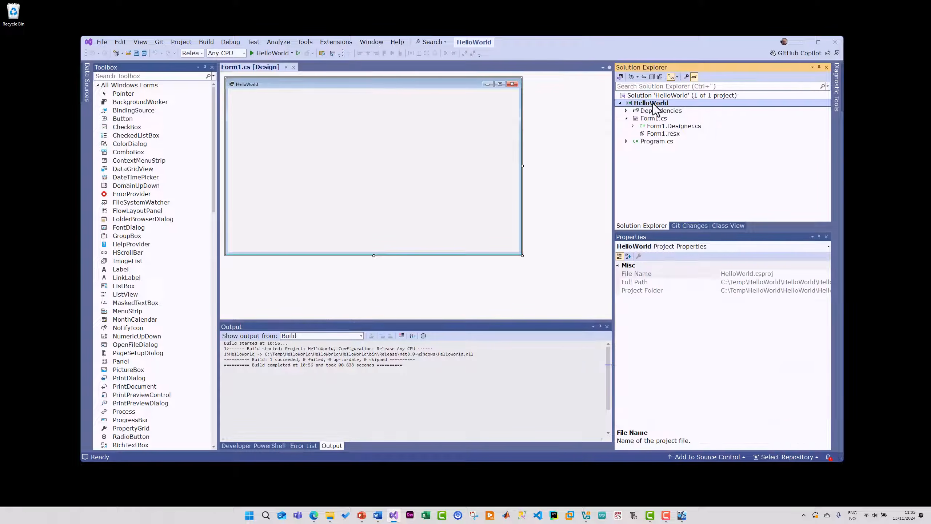
pyautogui.rightClick(653, 104)
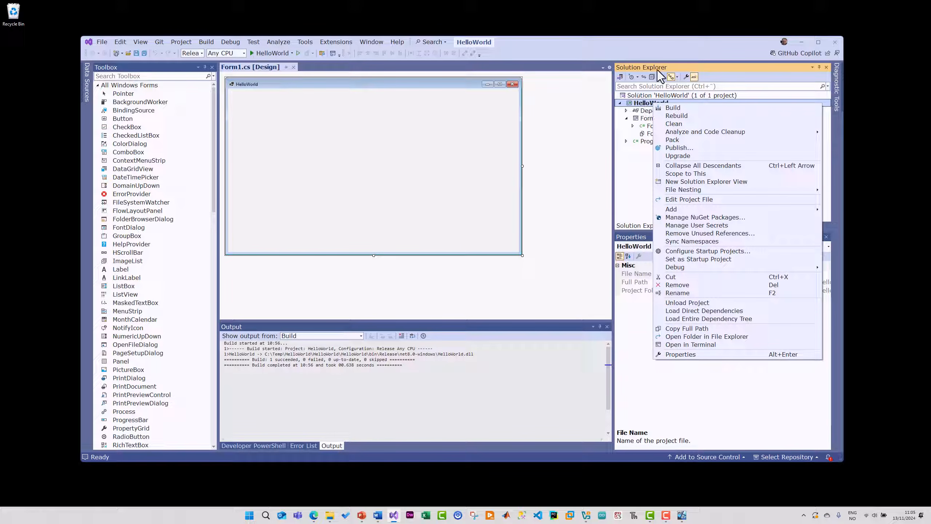
pyautogui.click(689, 147)
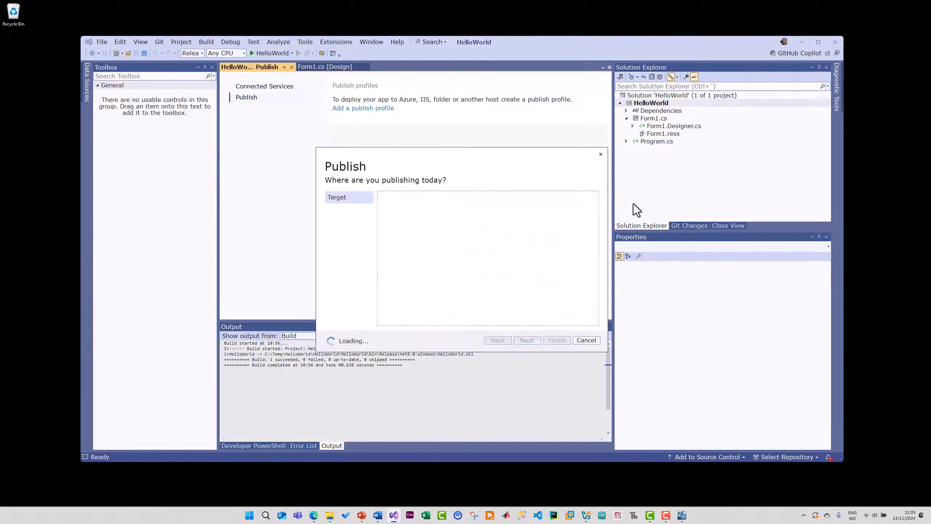
# Choose Folder as both the publish target and the specific target, and proceed to the folder location
pyautogui.moveTo(480, 156); pyautogui.dragTo(447, 152)
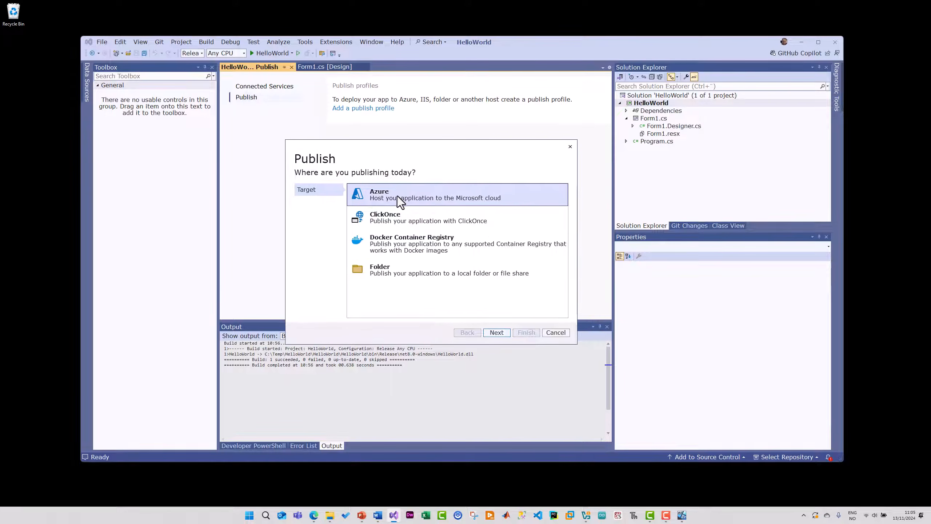
pyautogui.click(408, 275)
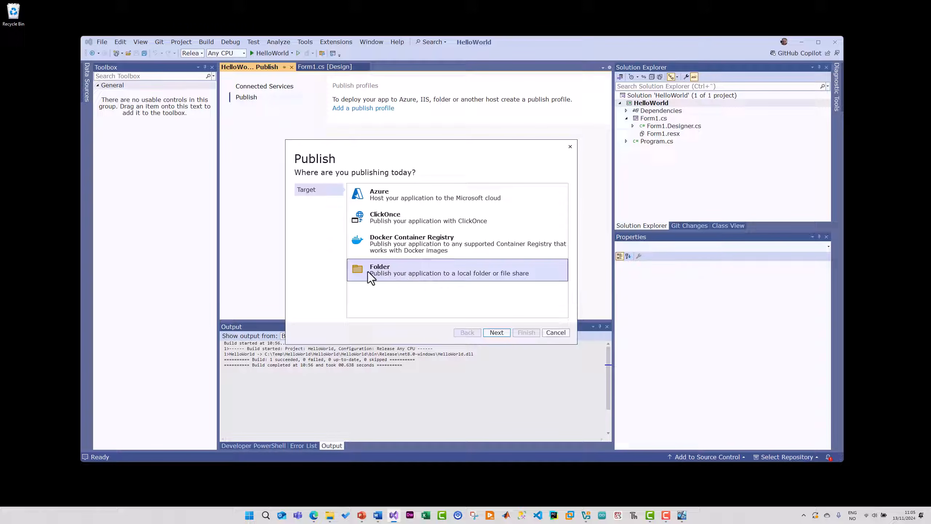
pyautogui.click(497, 333)
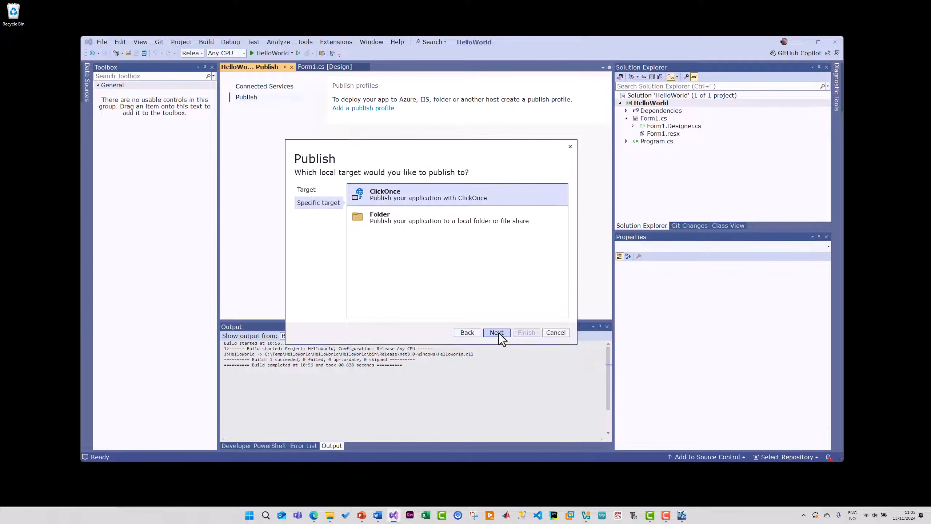
pyautogui.click(403, 219)
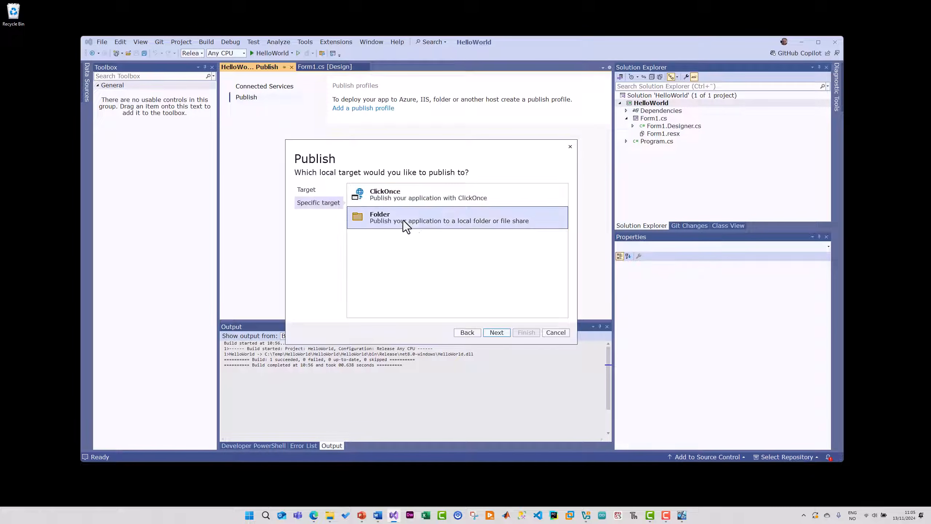
pyautogui.click(496, 332)
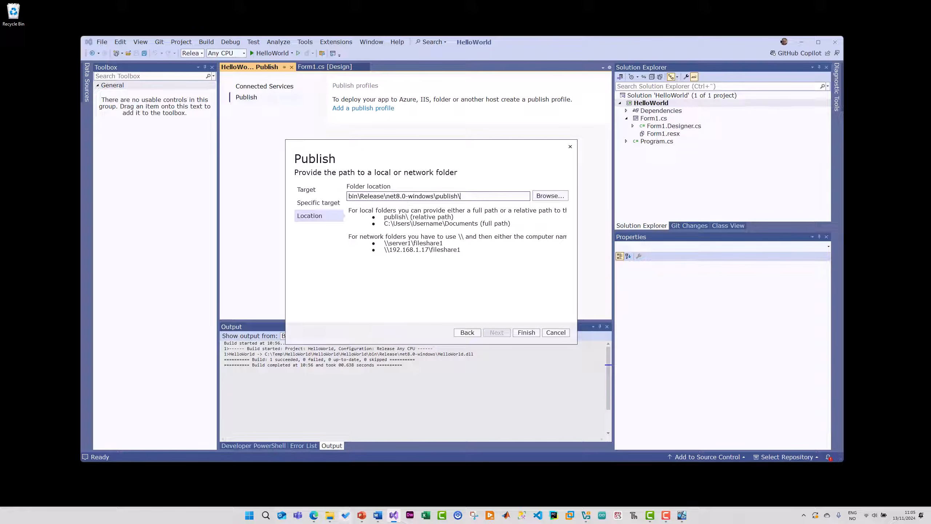
# Switch to File Explorer, close the Software tab, and open the C:\Temp\HelloWorld folder
pyautogui.click(330, 515)
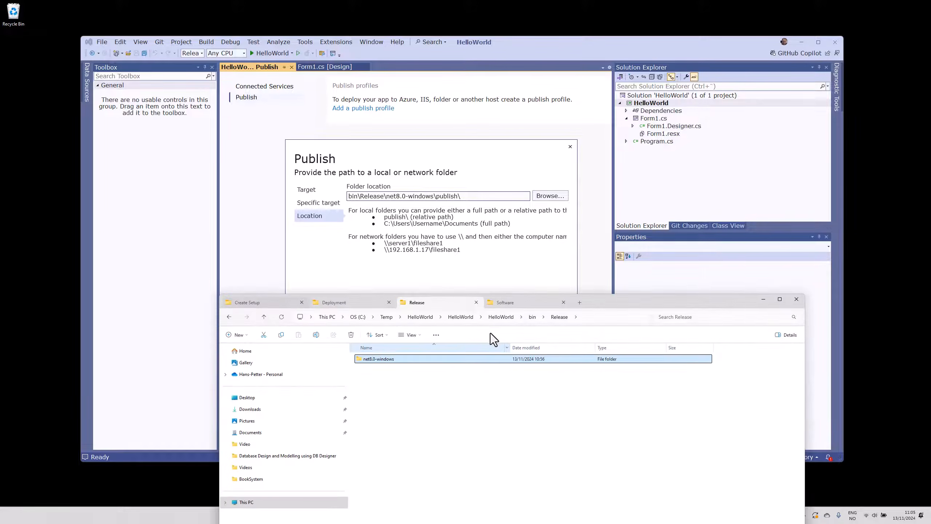
pyautogui.moveTo(612, 301); pyautogui.dragTo(655, 102)
pyautogui.click(555, 132)
pyautogui.click(433, 175)
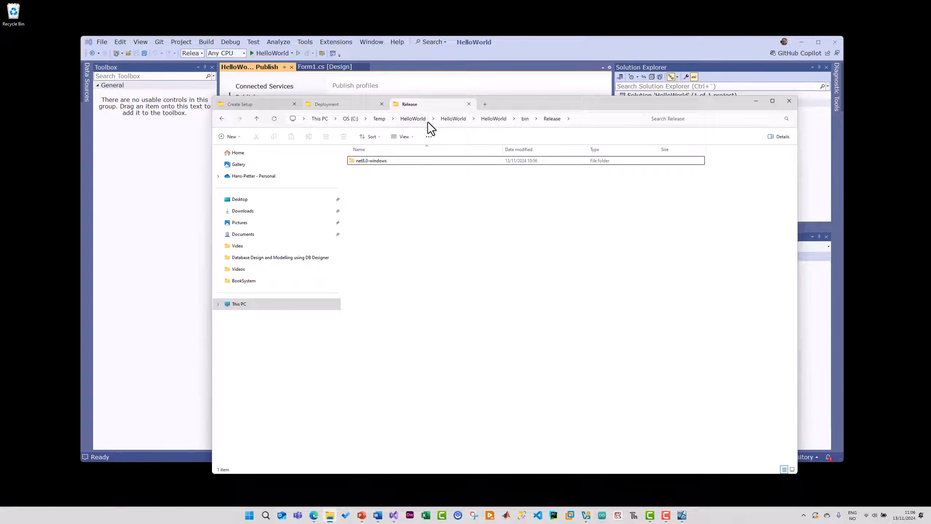
pyautogui.click(381, 118)
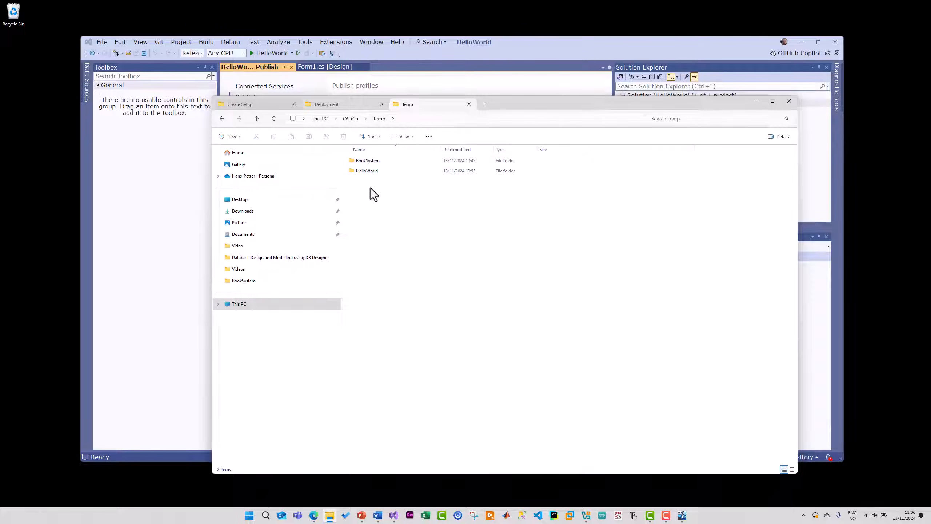
pyautogui.doubleClick(365, 171)
# Create a new folder named Publish in C:\Temp\HelloWorld
pyautogui.rightClick(377, 244)
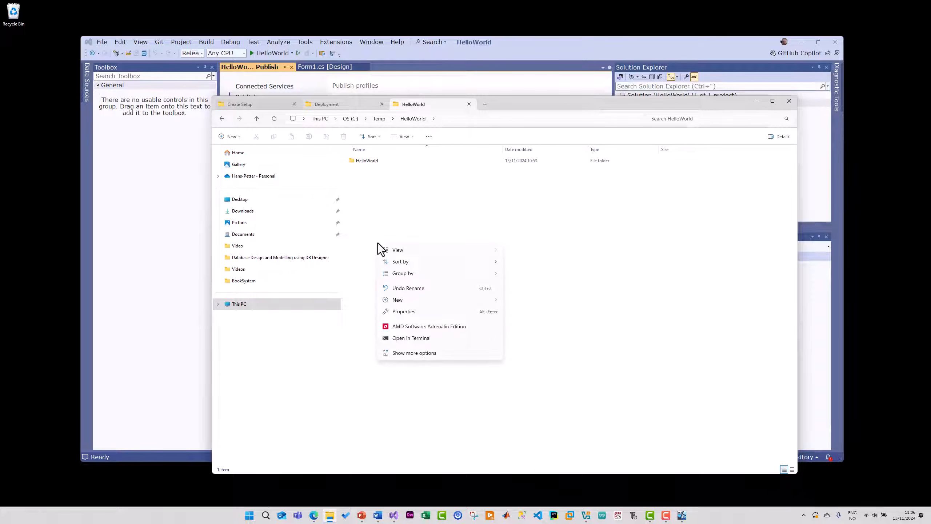
pyautogui.moveTo(413, 300)
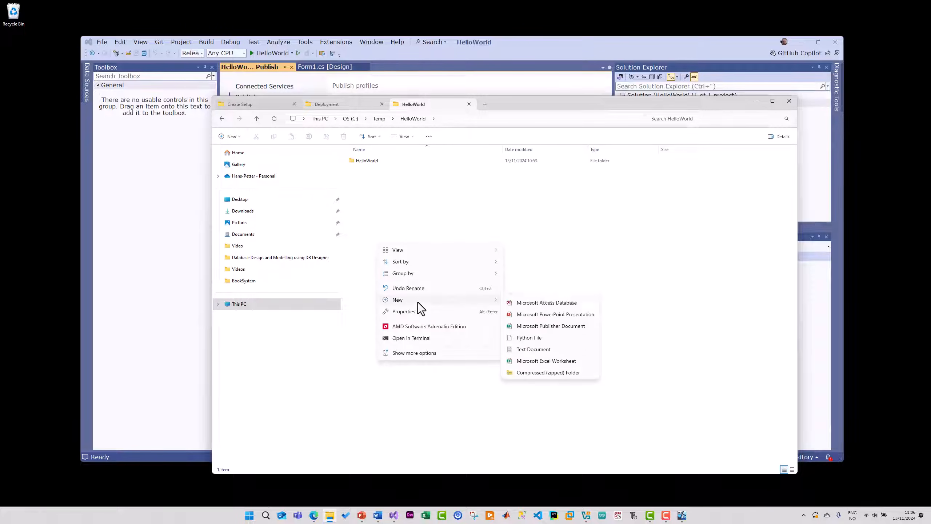
pyautogui.click(524, 301)
pyautogui.write('P')
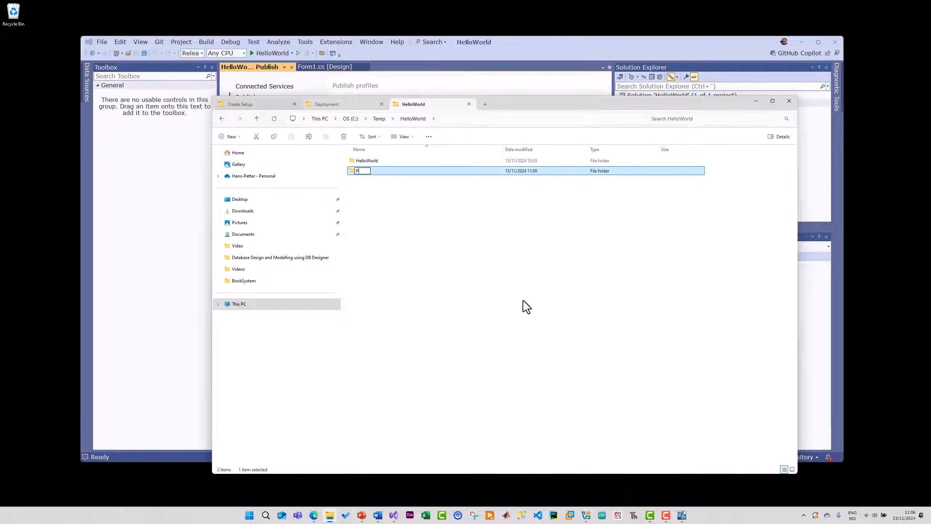
pyautogui.write('ublish')
pyautogui.press('Return')
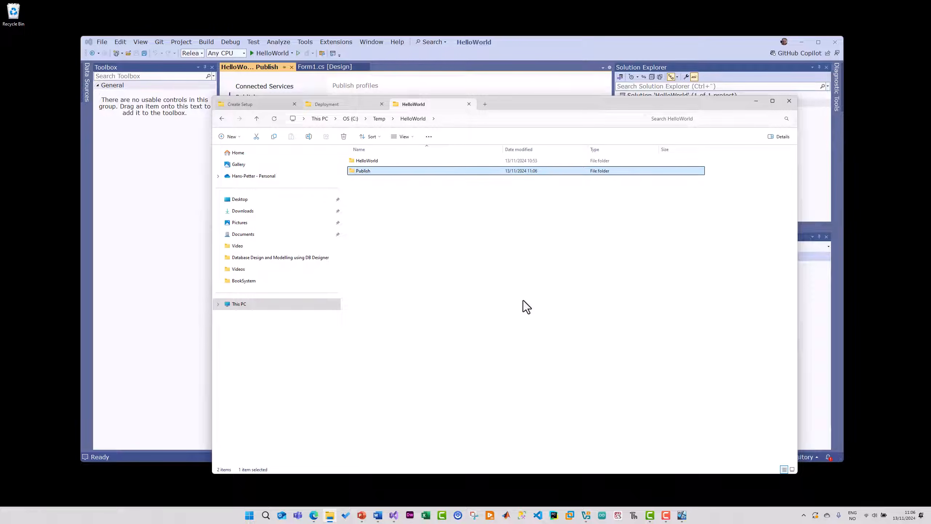
# Open the Publish folder and create a new folder named HelloWorld in it
pyautogui.doubleClick(368, 172)
pyautogui.rightClick(380, 192)
pyautogui.moveTo(419, 246)
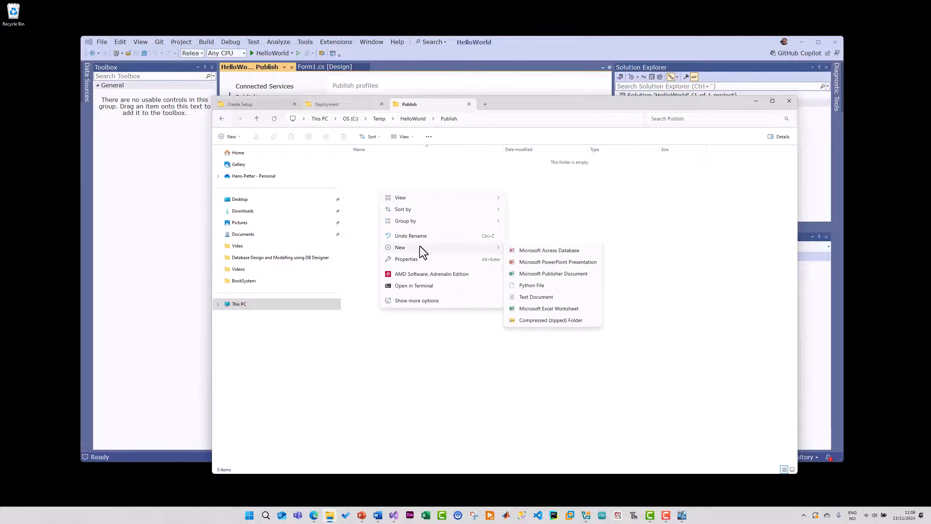
pyautogui.click(522, 248)
pyautogui.write('HelloW')
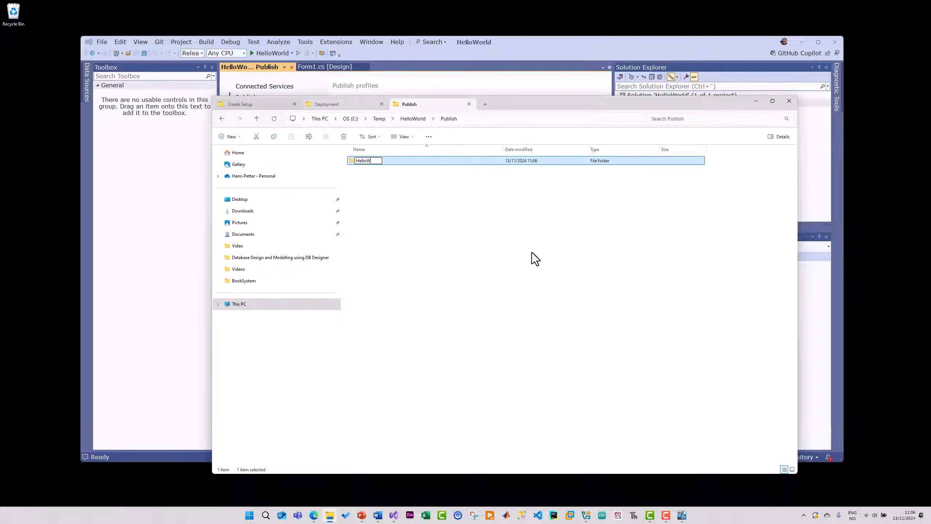
pyautogui.write('orld')
pyautogui.press('Return')
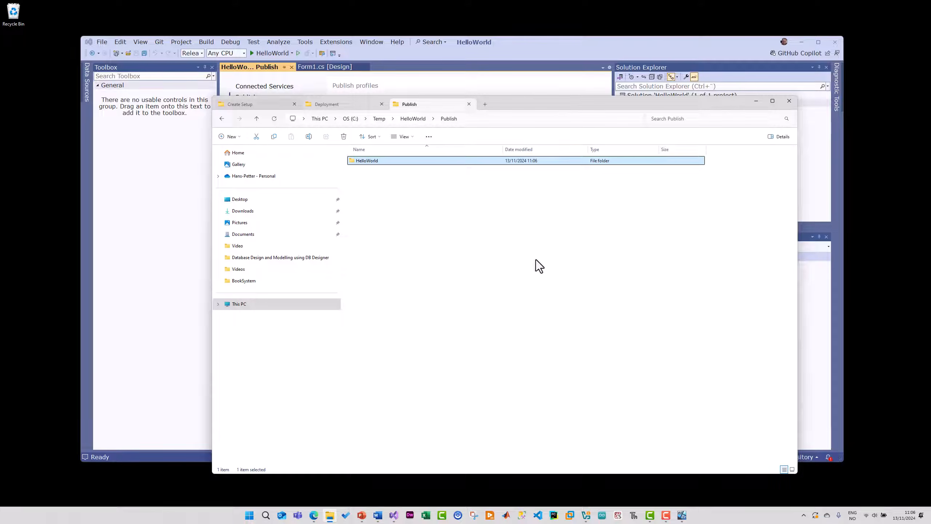
pyautogui.click(535, 259)
# Return to the Publish wizard in Visual Studio and set the folder location to C:\Temp\HelloWorld\Publish\HelloWorld
pyautogui.moveTo(562, 100); pyautogui.dragTo(619, 272)
pyautogui.click(494, 161)
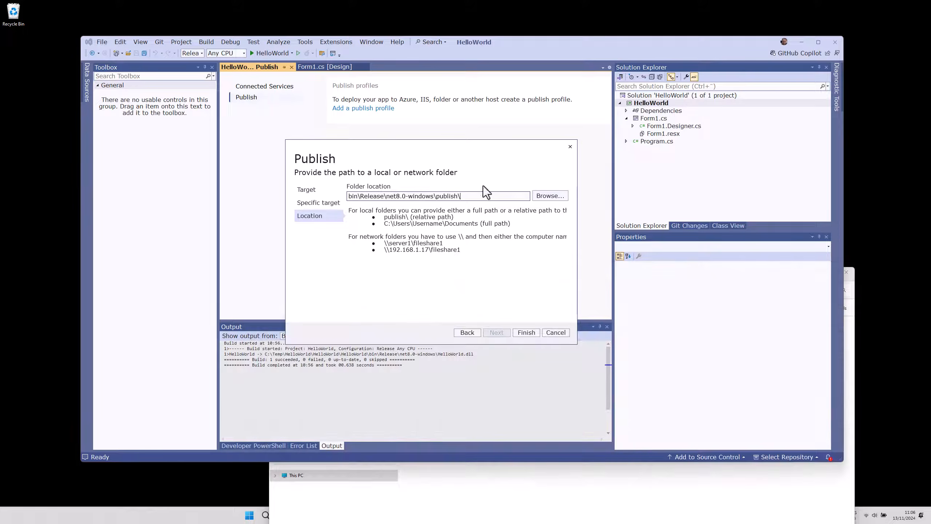
pyautogui.click(550, 198)
pyautogui.click(435, 310)
pyautogui.scroll(-5, 477, 334)
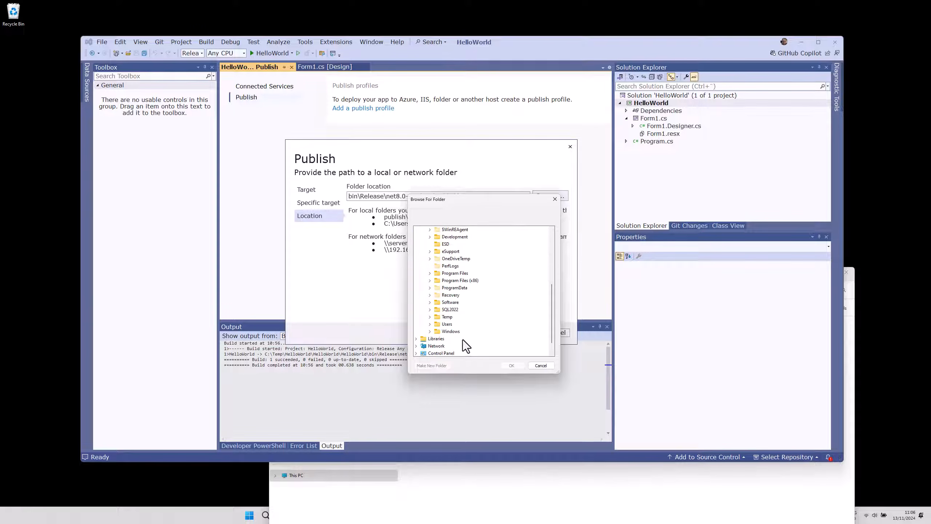
pyautogui.doubleClick(447, 316)
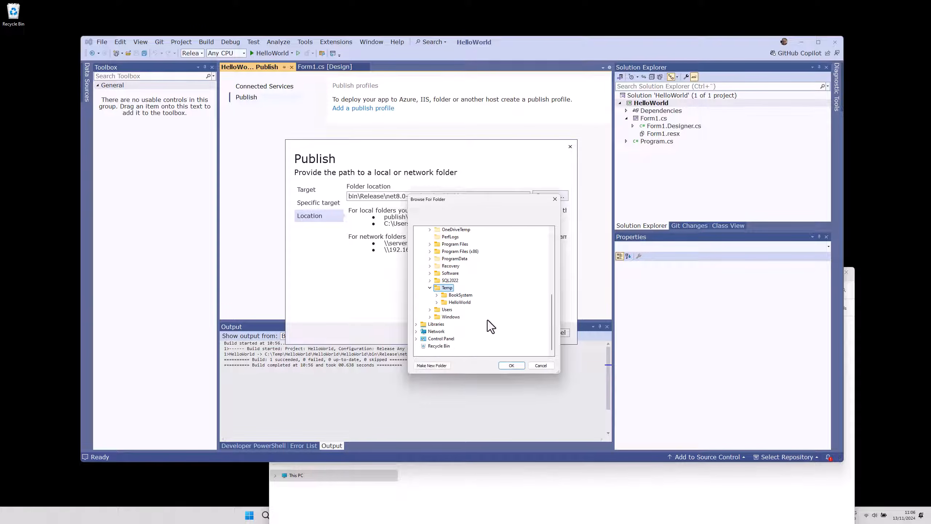
pyautogui.doubleClick(459, 302)
pyautogui.doubleClick(464, 324)
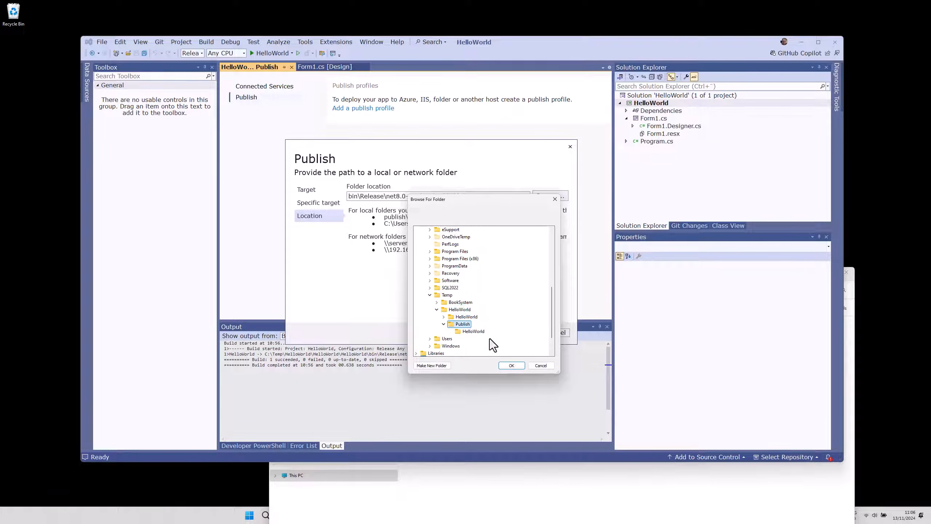
pyautogui.click(475, 332)
pyautogui.click(511, 365)
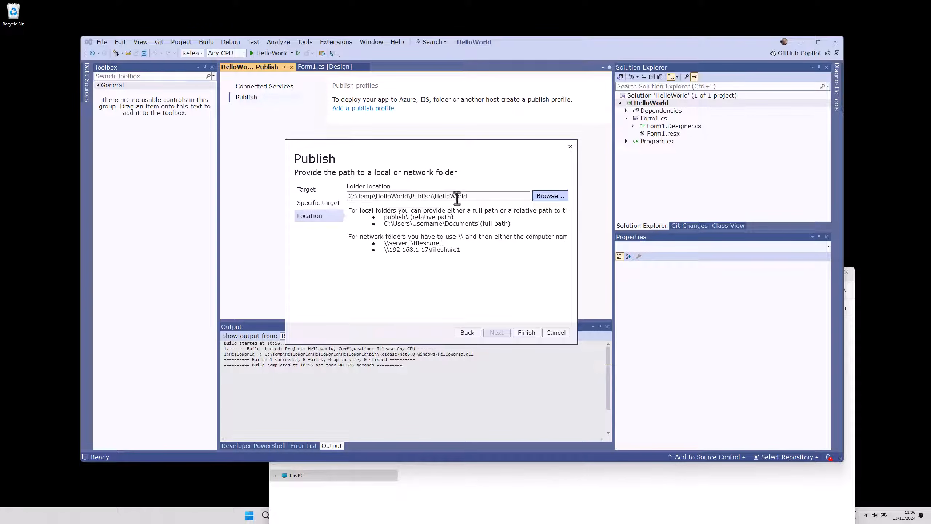
# Finish creating the folder publish profile and close the wizard
pyautogui.moveTo(475, 196); pyautogui.dragTo(342, 196)
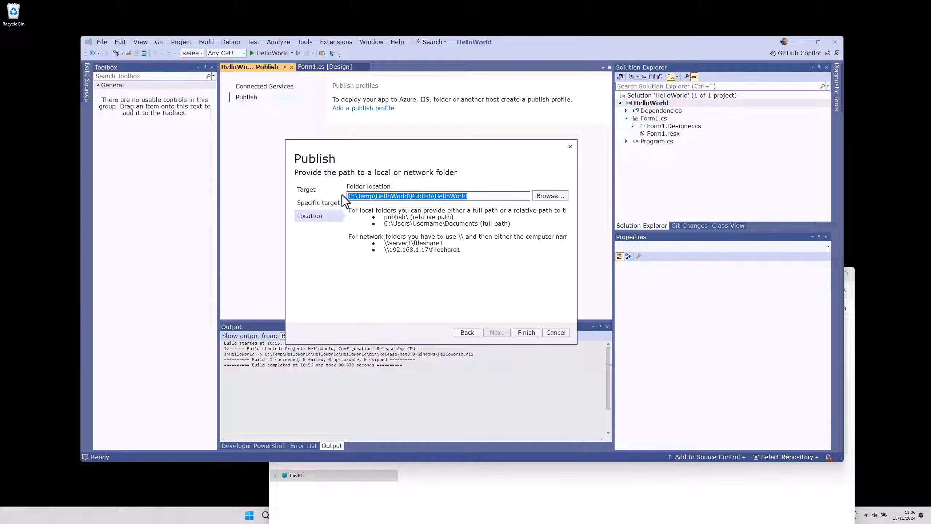
pyautogui.click(528, 335)
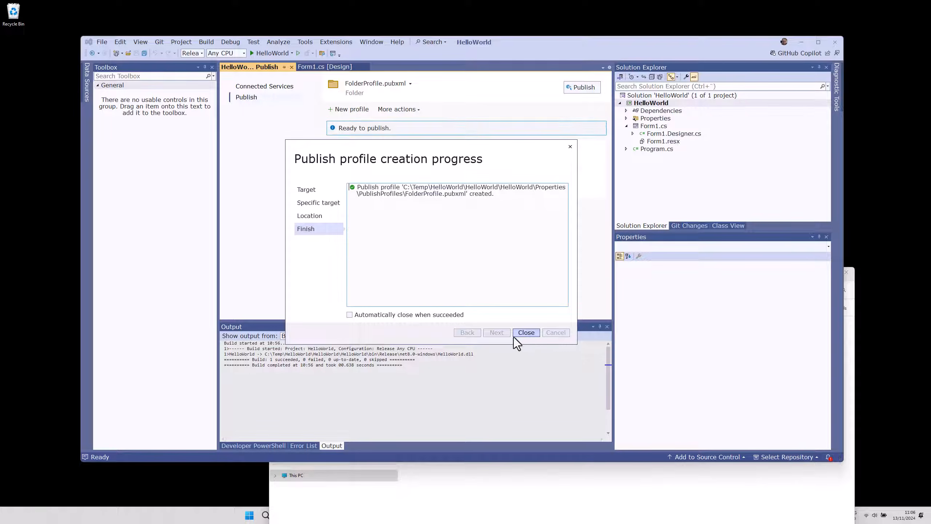
pyautogui.click(525, 334)
# Switch to File Explorer and open the HelloWorld folder inside Publish
pyautogui.click(566, 487)
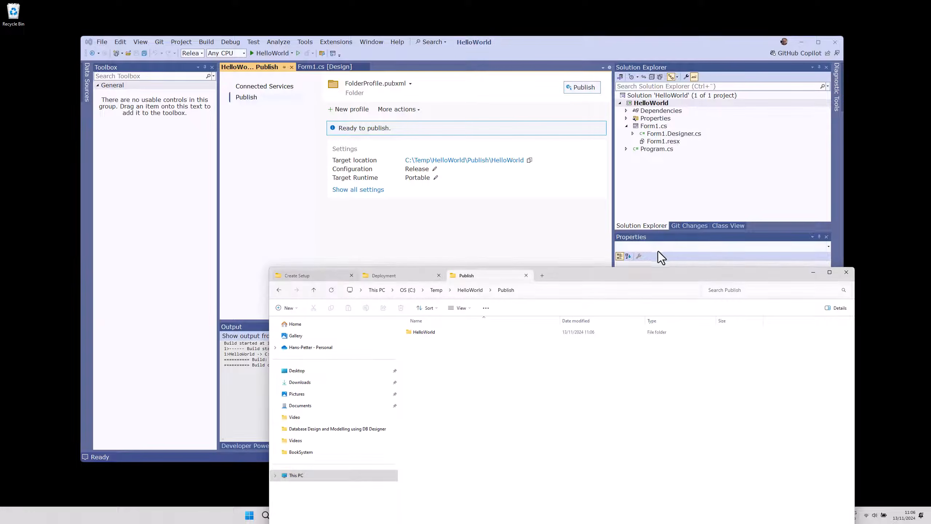
pyautogui.moveTo(639, 273); pyautogui.dragTo(585, 156)
pyautogui.doubleClick(378, 215)
pyautogui.moveTo(726, 161); pyautogui.dragTo(730, 111)
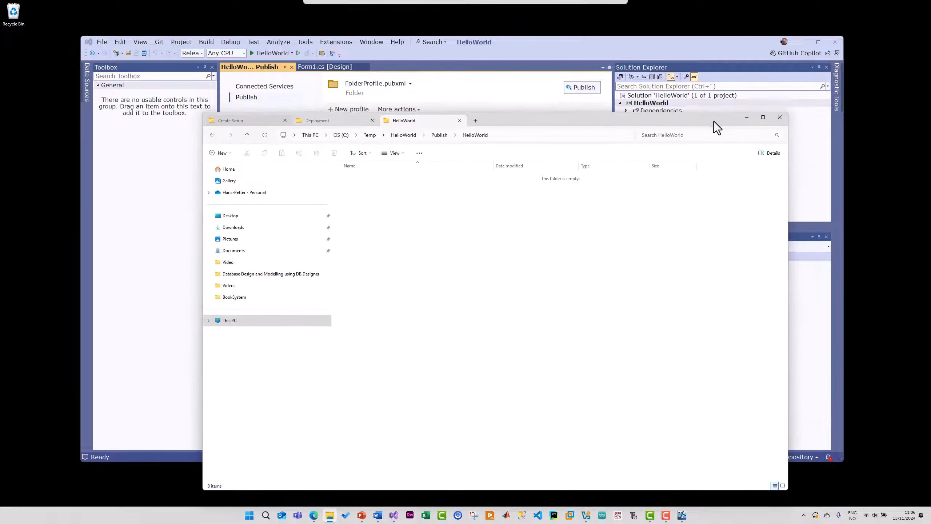
# Publish HelloWorld from Visual Studio using the folder profile, and examine the published files in File Explorer
pyautogui.click(556, 48)
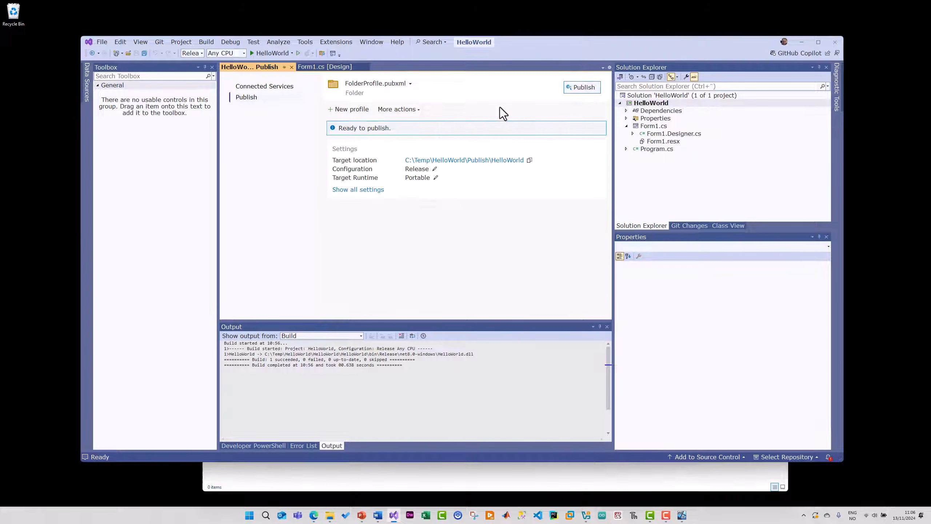
pyautogui.click(585, 87)
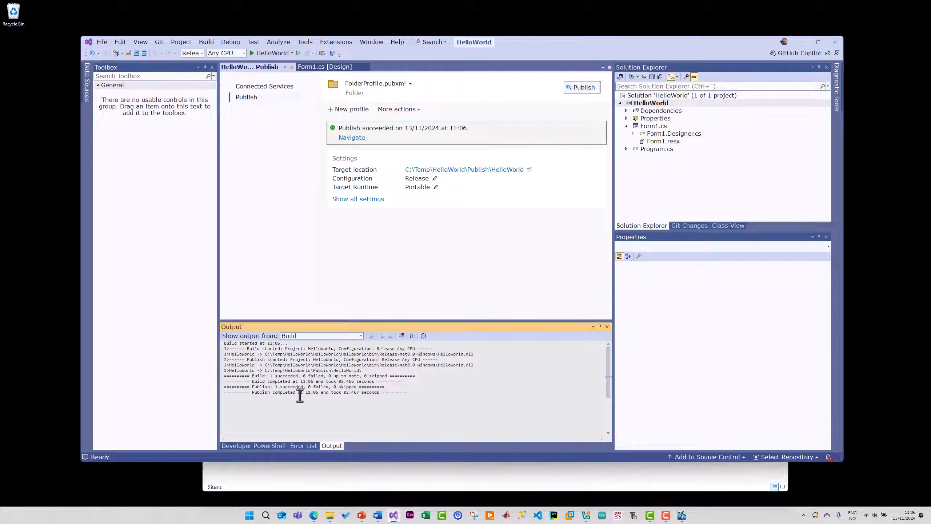
pyautogui.click(467, 478)
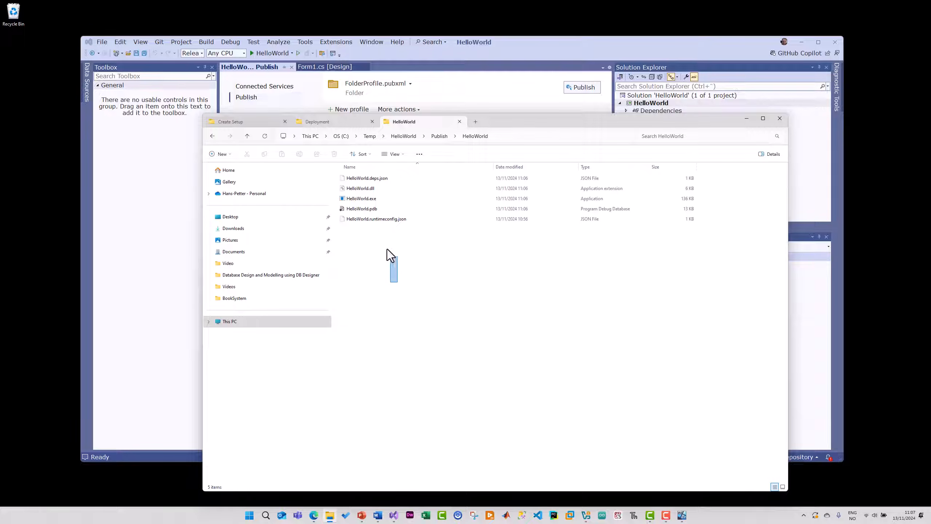
pyautogui.moveTo(392, 259); pyautogui.dragTo(371, 180)
pyautogui.click(436, 298)
# Place File Explorer beside the virtual machine and copy the HelloWorld folder from Publish into the virtual machine's Temp folder
pyautogui.click(804, 40)
pyautogui.moveTo(682, 119); pyautogui.dragTo(639, 49)
pyautogui.click(682, 515)
pyautogui.moveTo(588, 61); pyautogui.dragTo(499, 87)
pyautogui.click(527, 52)
pyautogui.moveTo(527, 52); pyautogui.dragTo(690, 51)
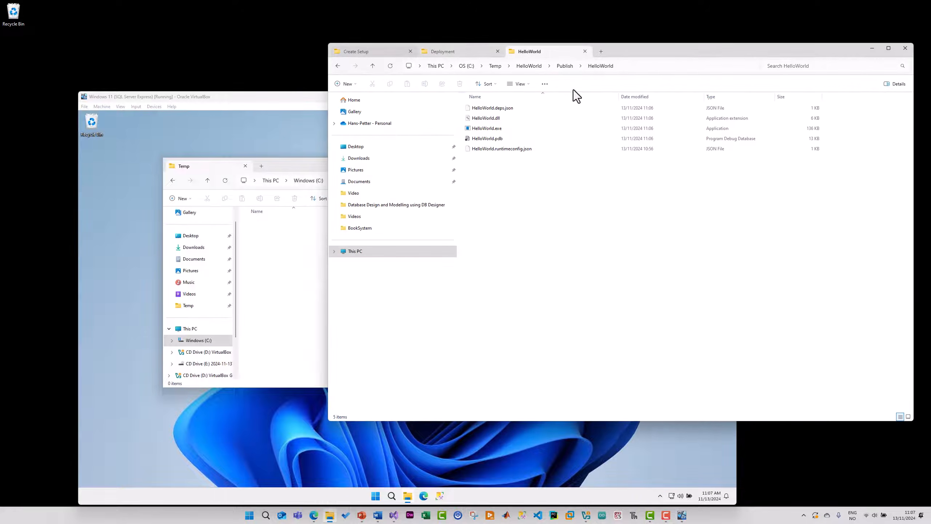
pyautogui.click(565, 65)
pyautogui.moveTo(483, 109); pyautogui.dragTo(278, 277)
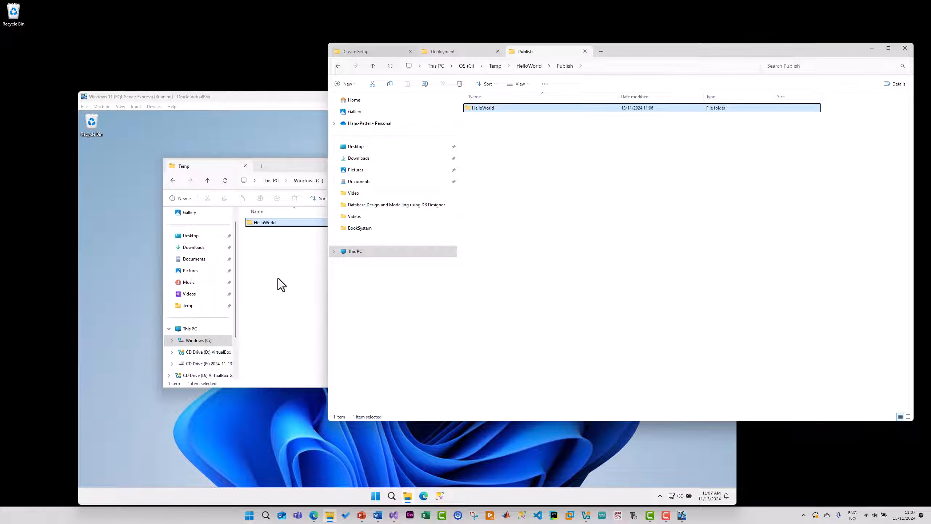
# Open the copied HelloWorld folder in the virtual machine, run HelloWorld.exe, and shift its window slightly
pyautogui.click(279, 280)
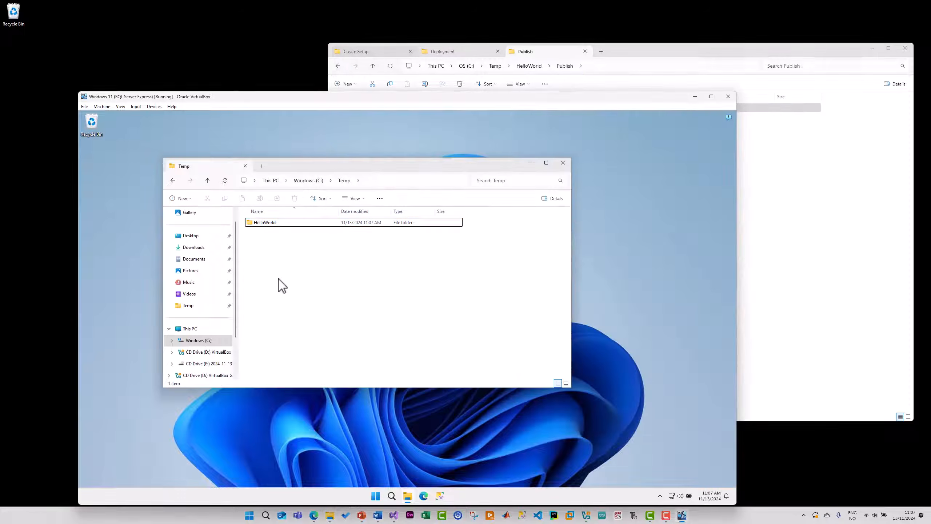
pyautogui.doubleClick(270, 227)
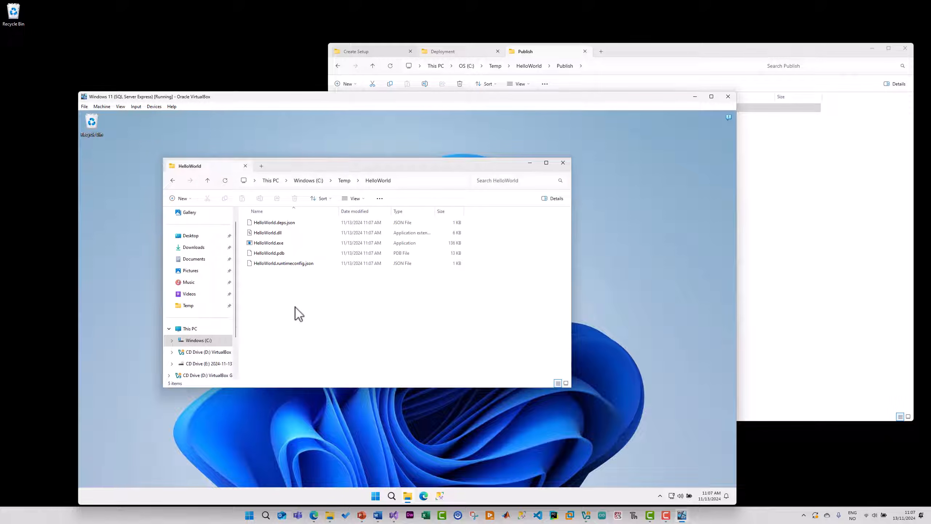
pyautogui.doubleClick(270, 244)
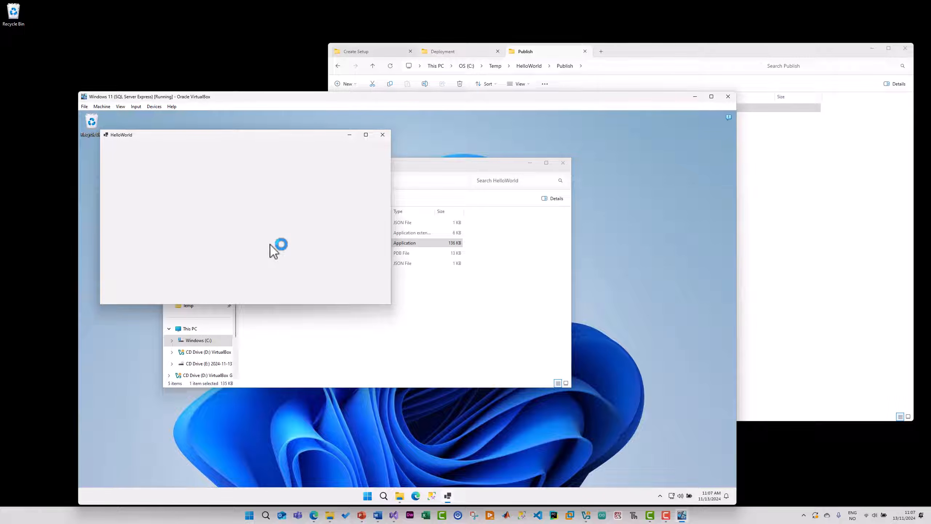
pyautogui.moveTo(283, 136); pyautogui.dragTo(300, 141)
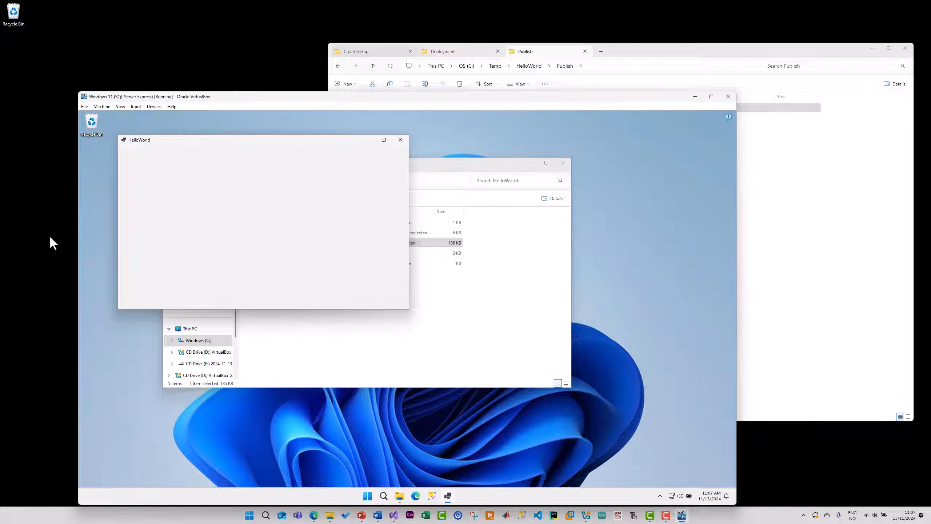
# Switch to Visual Studio and delete the FolderProfile.pubxml publish profile
pyautogui.click(48, 264)
pyautogui.hotkey('alt', 'Tab')
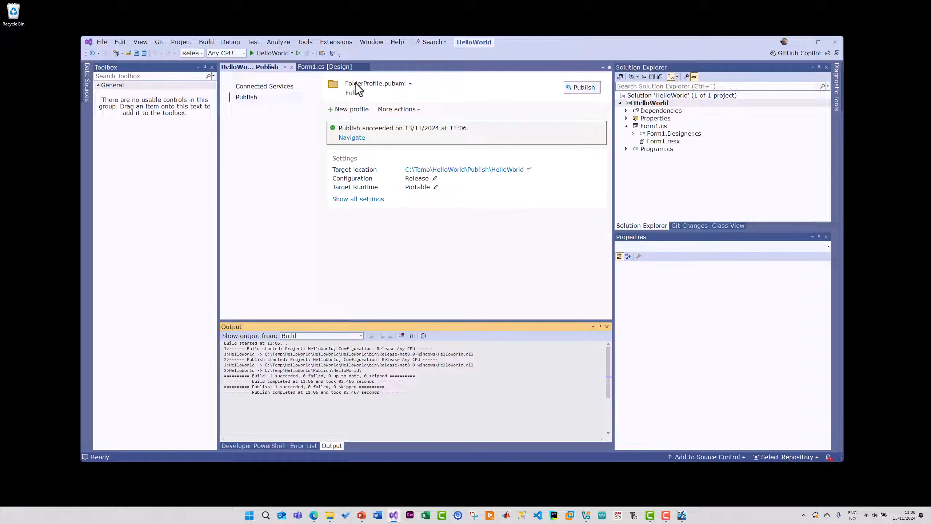
pyautogui.click(418, 109)
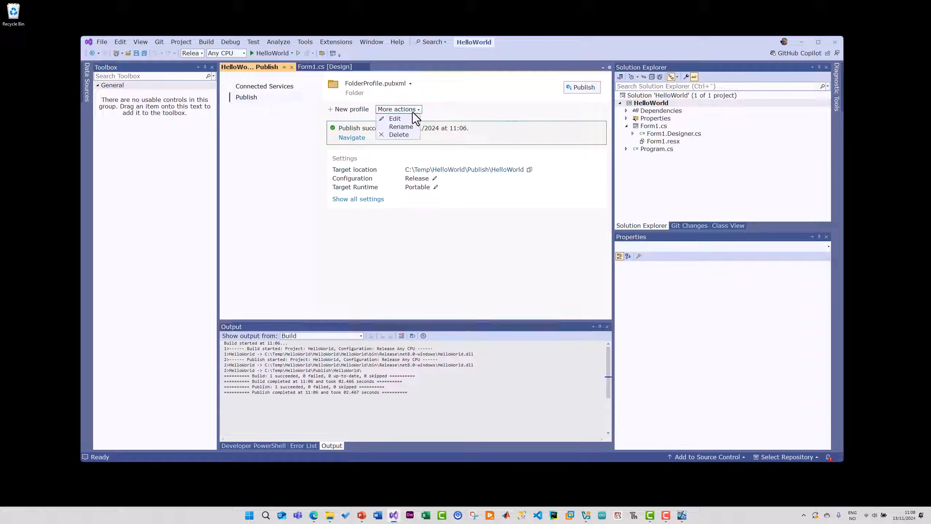
pyautogui.click(405, 136)
pyautogui.click(469, 279)
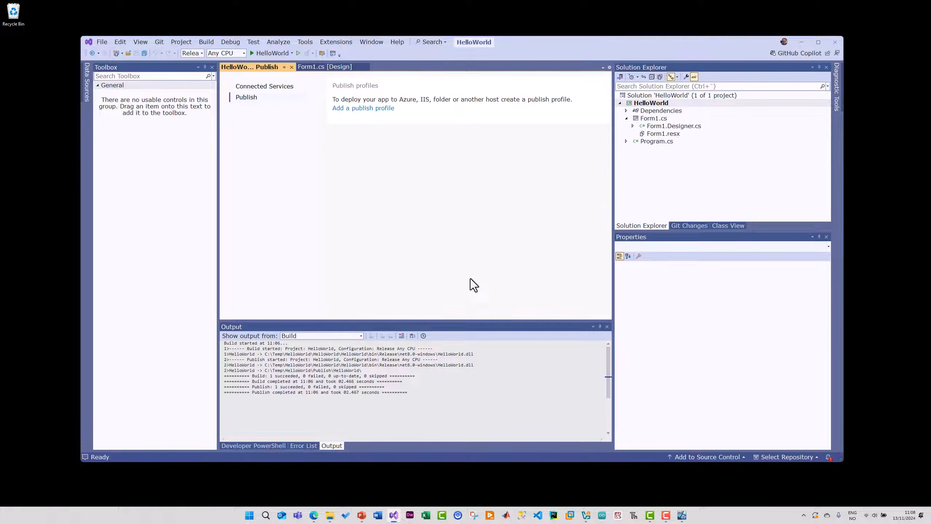
# Start publishing the HelloWorld project with ClickOnce as the target, and proceed to the publish location
pyautogui.rightClick(650, 103)
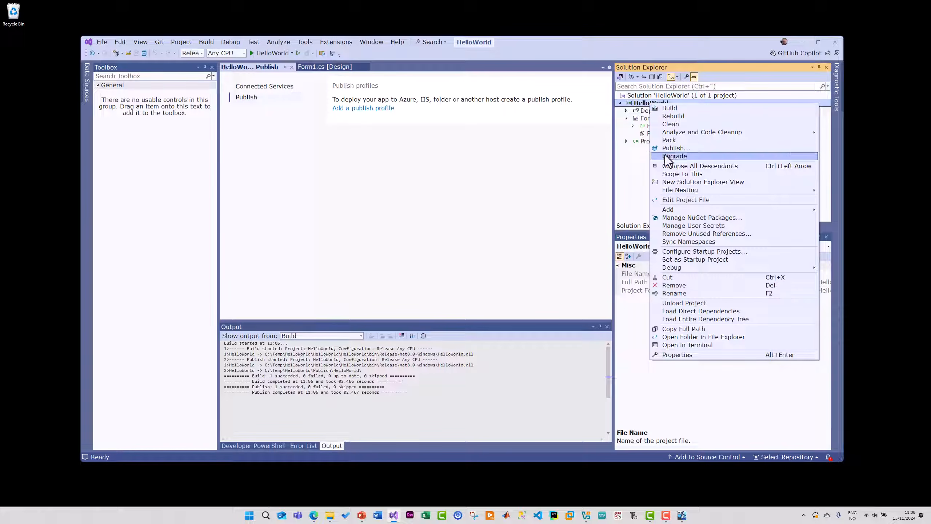
pyautogui.click(674, 148)
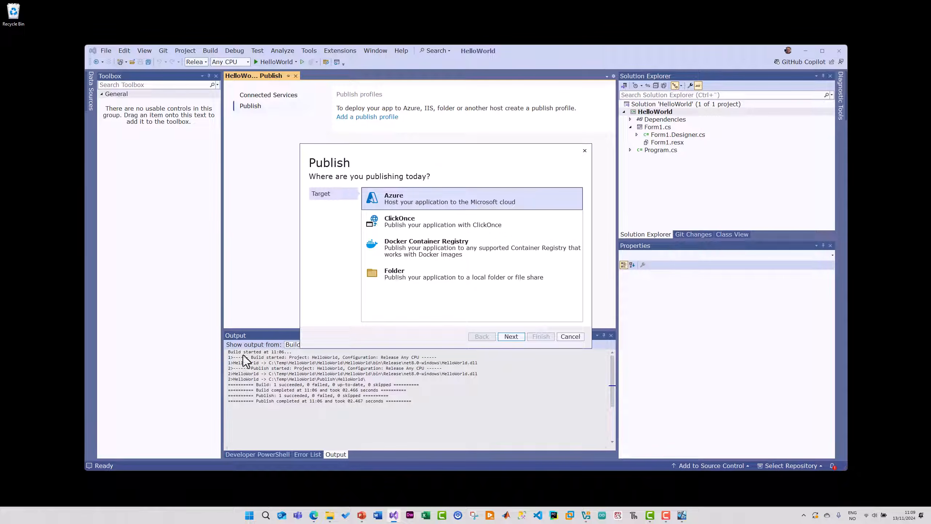
pyautogui.click(408, 224)
pyautogui.click(518, 338)
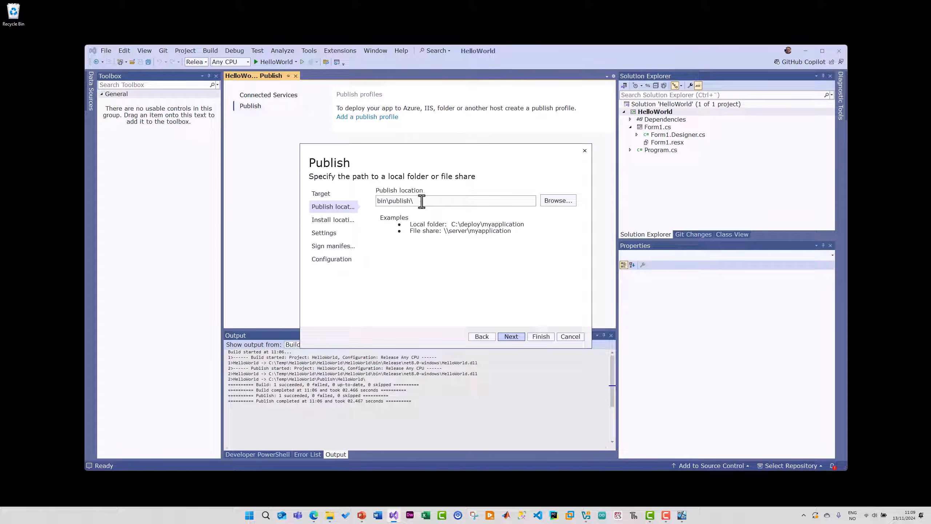
# In File Explorer, delete all files in C:\Temp\HelloWorld\Publish\HelloWorld, and return to the publish wizard in Visual Studio
pyautogui.click(329, 515)
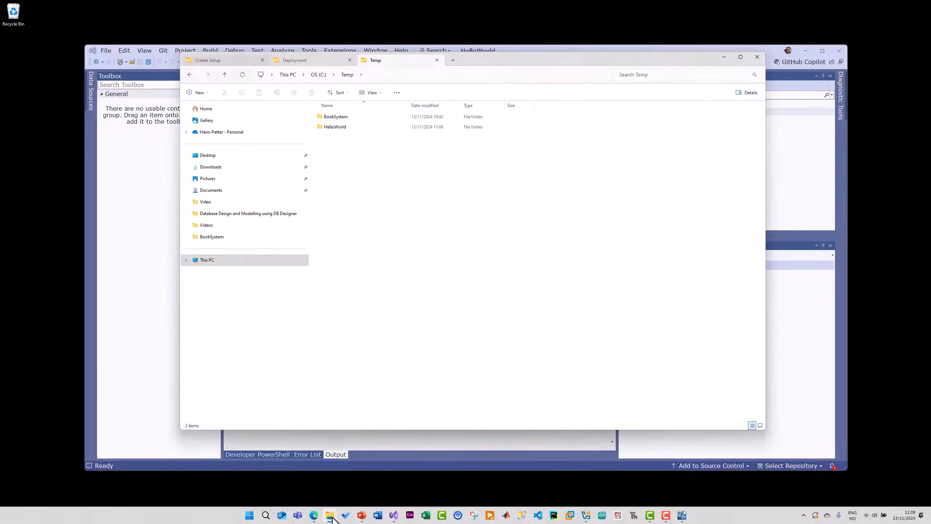
pyautogui.moveTo(499, 63); pyautogui.dragTo(526, 79)
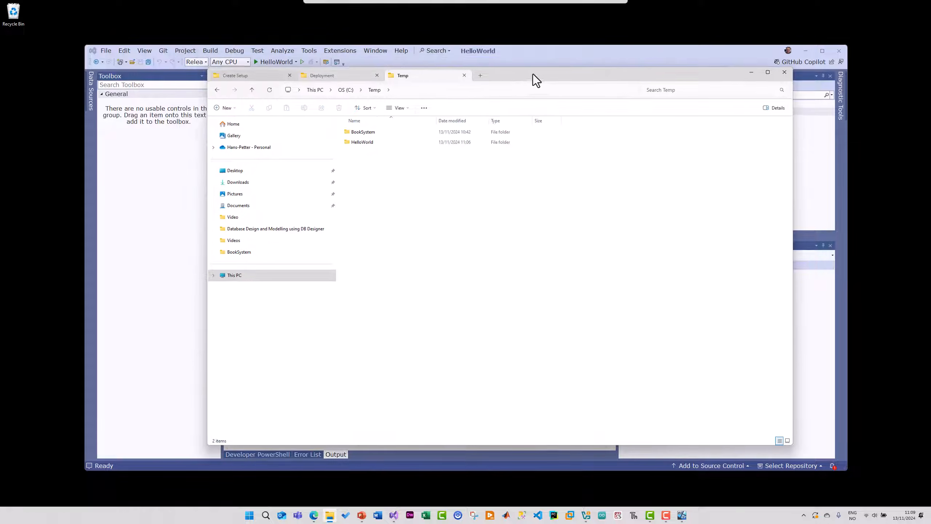
pyautogui.doubleClick(363, 142)
pyautogui.doubleClick(361, 144)
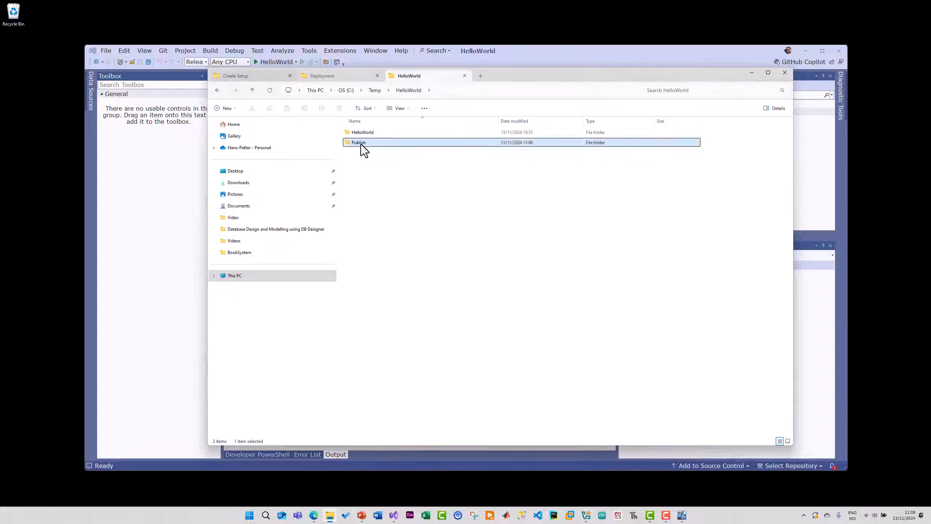
pyautogui.doubleClick(362, 133)
pyautogui.moveTo(410, 258); pyautogui.dragTo(355, 131)
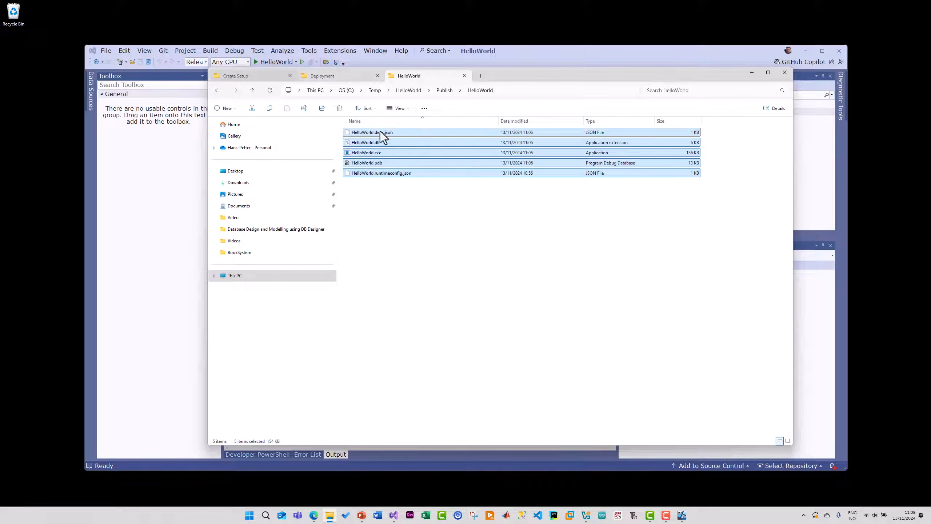
pyautogui.press('Delete')
pyautogui.click(752, 73)
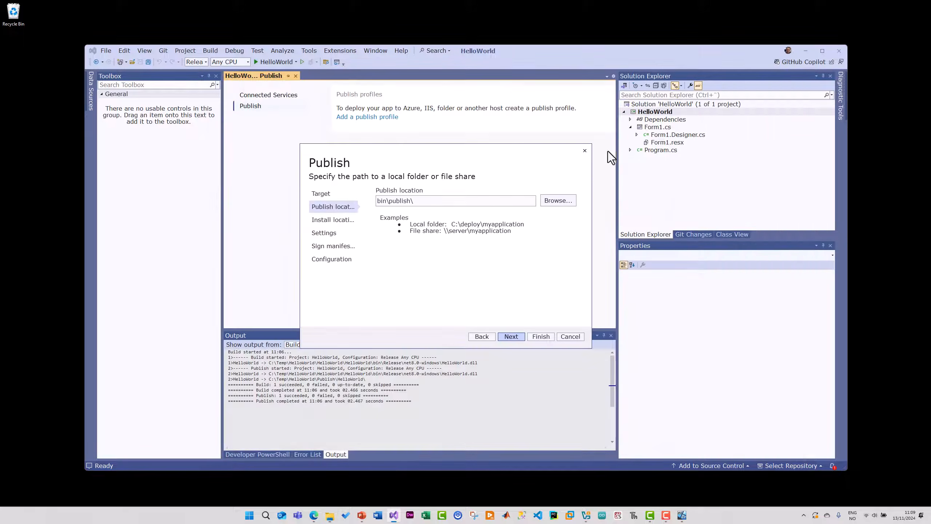
# Set the publish location to C:\Temp\HelloWorld\Publish\HelloWorld and proceed to the install location
pyautogui.click(555, 204)
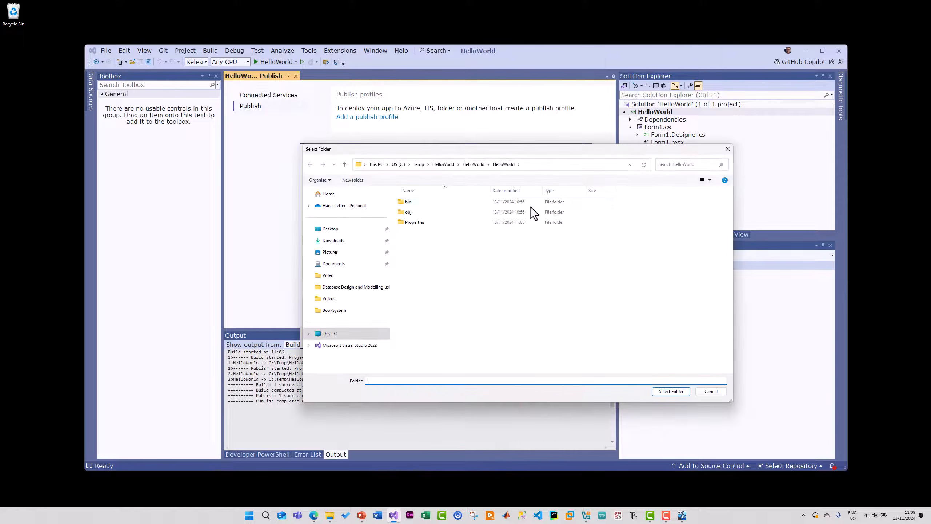
pyautogui.click(443, 164)
pyautogui.doubleClick(420, 214)
pyautogui.doubleClick(420, 204)
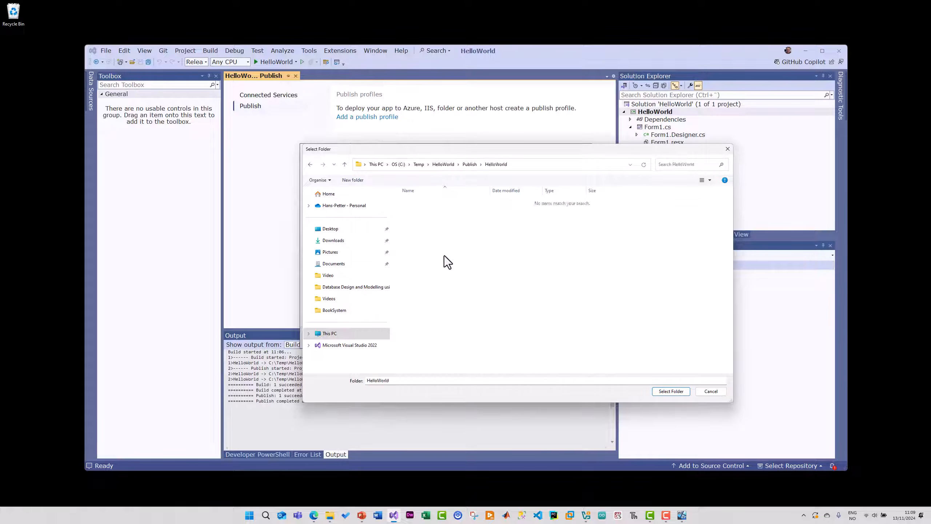
pyautogui.click(670, 391)
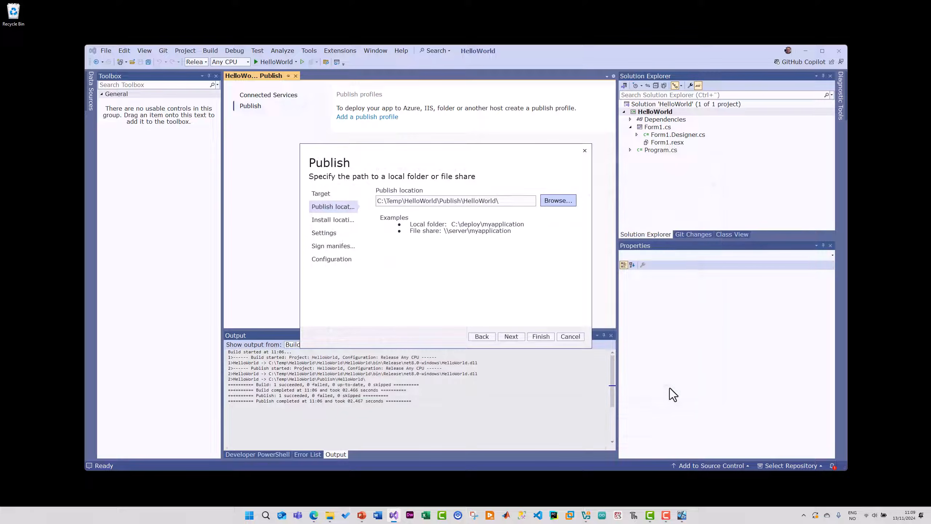
pyautogui.click(511, 336)
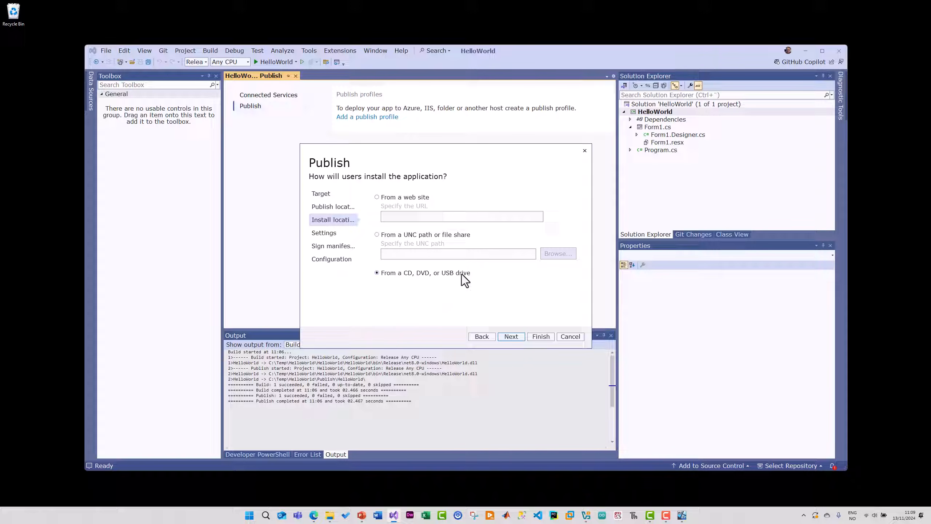
# Glance at the publish folder in File Explorer, keep installation from a CD, DVD, or USB drive, and proceed to the publish settings
pyautogui.click(330, 515)
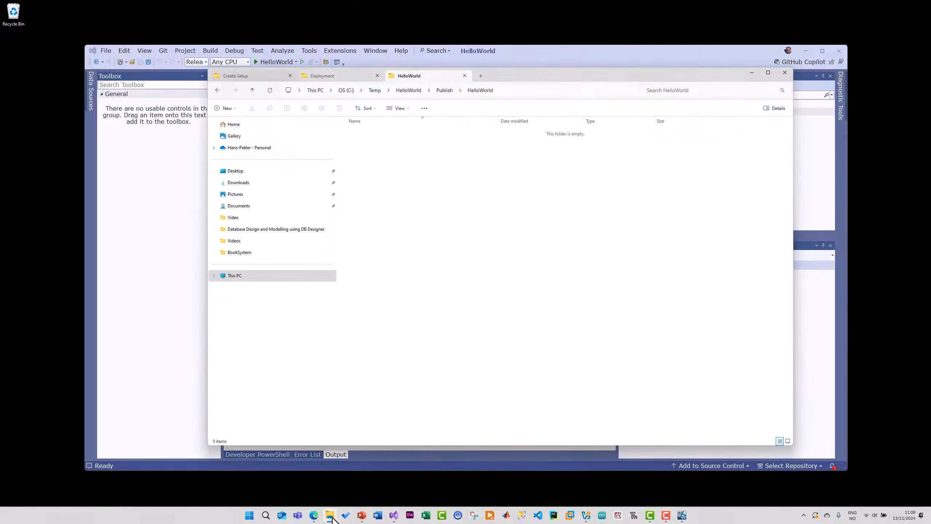
pyautogui.click(750, 70)
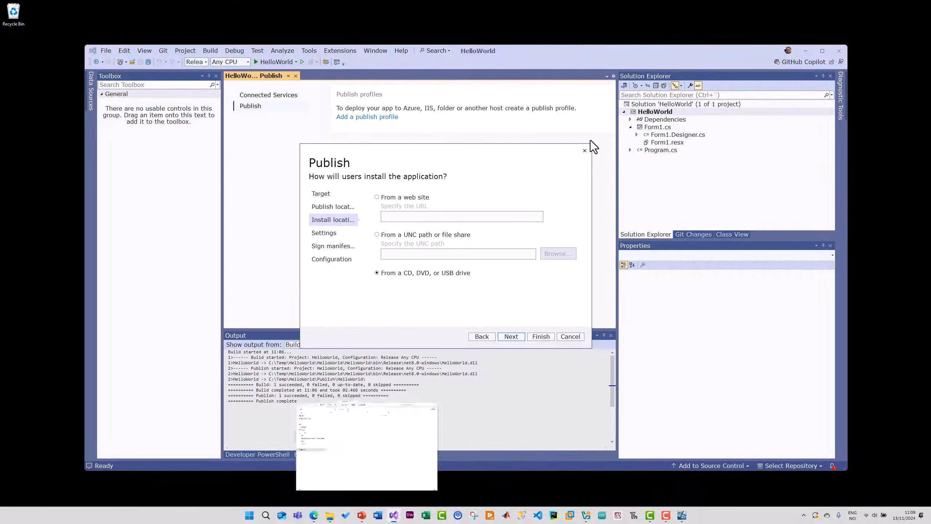
pyautogui.click(517, 336)
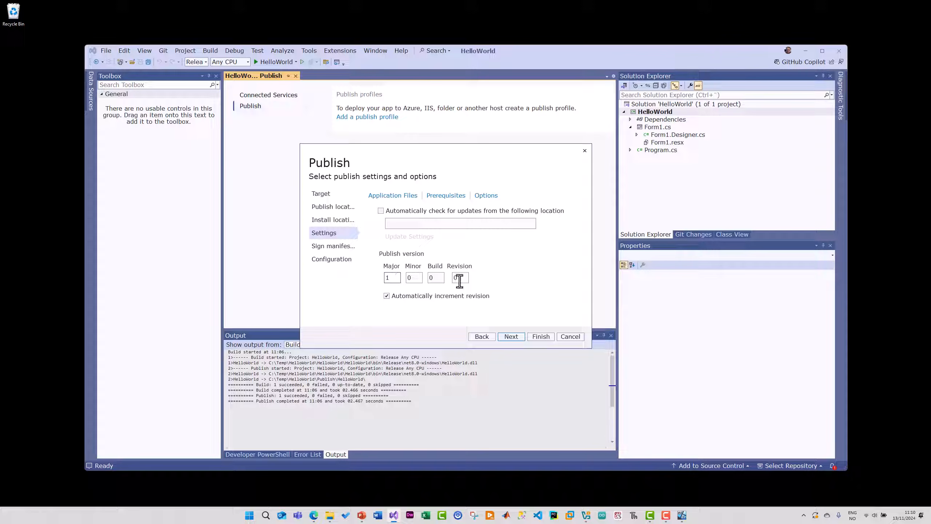
# Examine the application files and the prerequisites to install, leaving both dialogs without changes
pyautogui.click(391, 198)
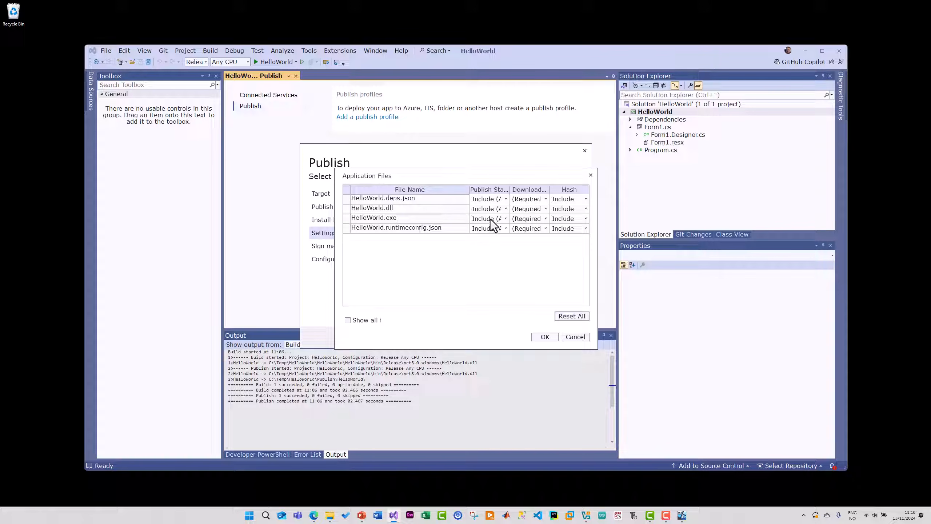
pyautogui.click(500, 200)
pyautogui.click(581, 340)
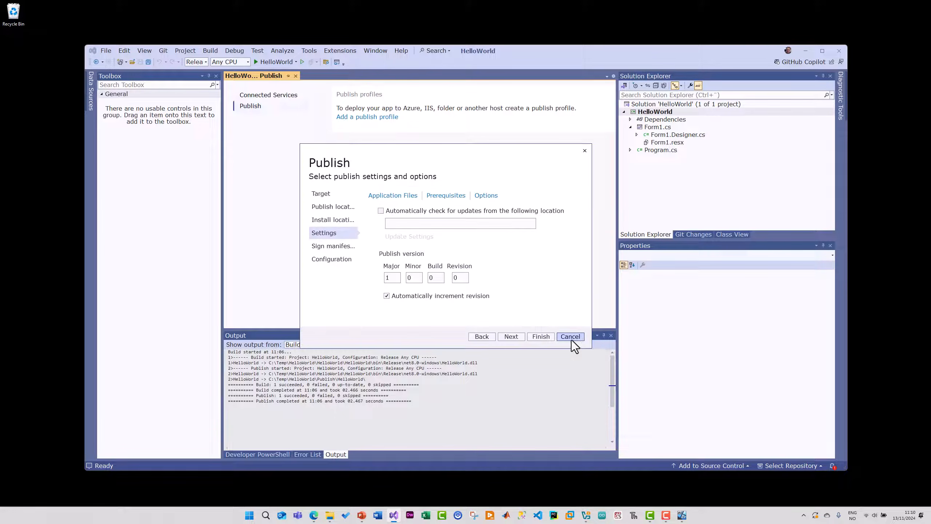
pyautogui.click(445, 198)
pyautogui.scroll(-2, 439, 249)
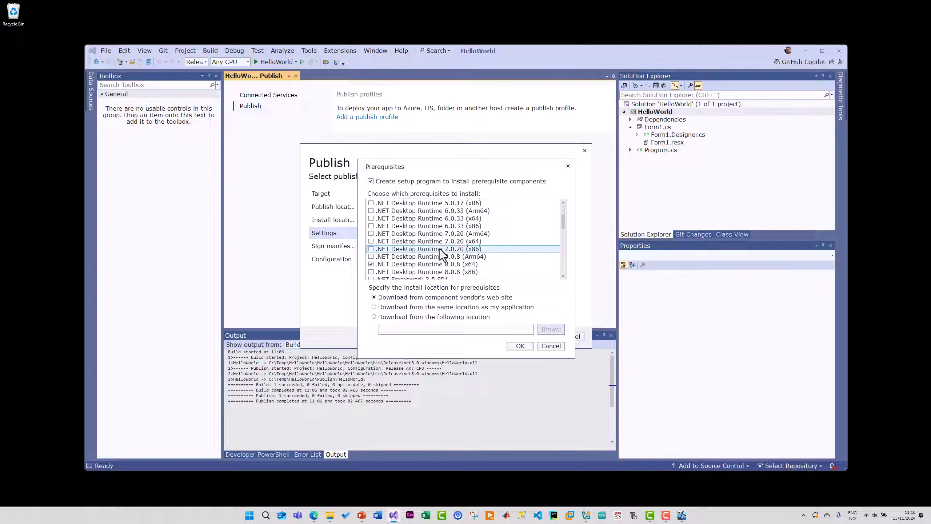
pyautogui.scroll(-1, 439, 249)
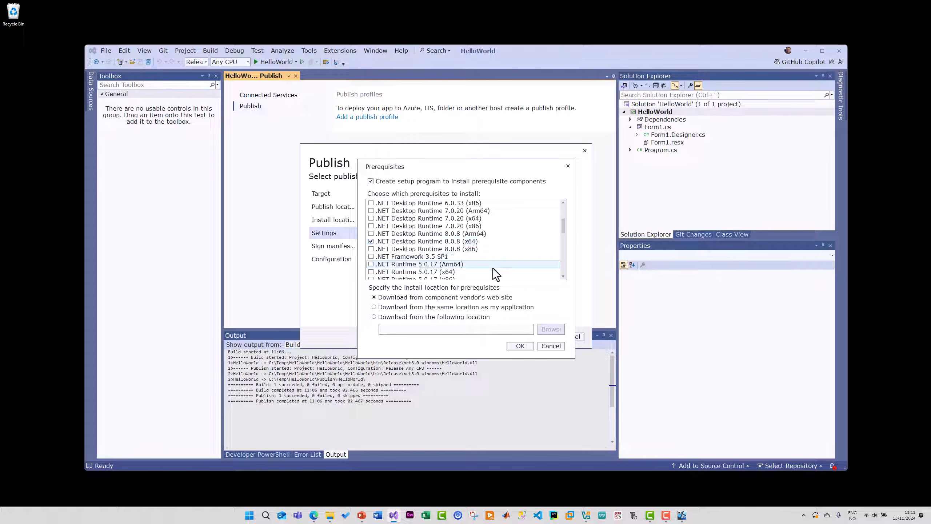
pyautogui.click(556, 348)
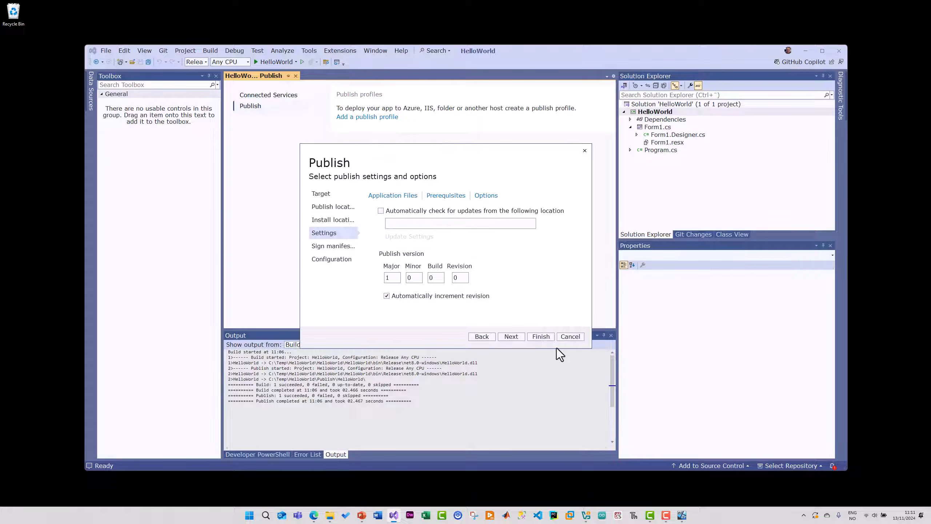
# In the publish options description, enter the publisher's name and set the product name to HelloWorld
pyautogui.click(486, 196)
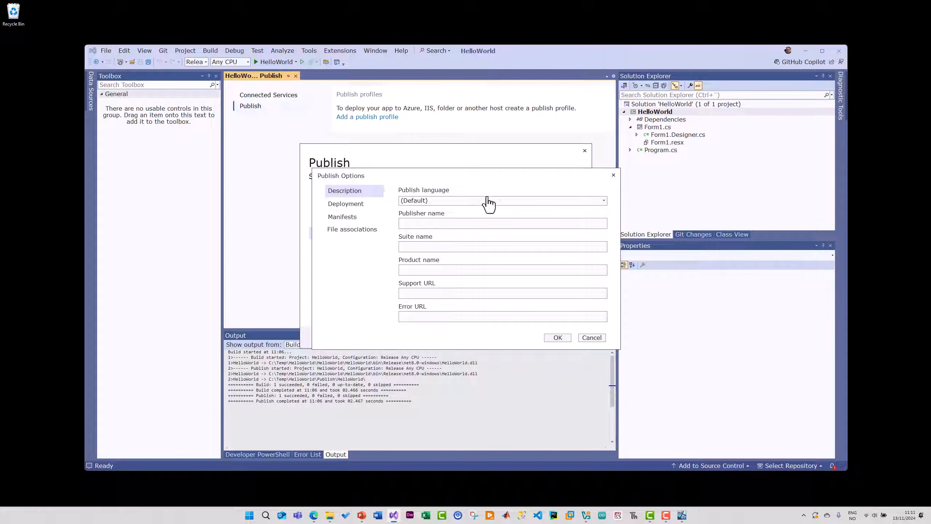
pyautogui.click(454, 225)
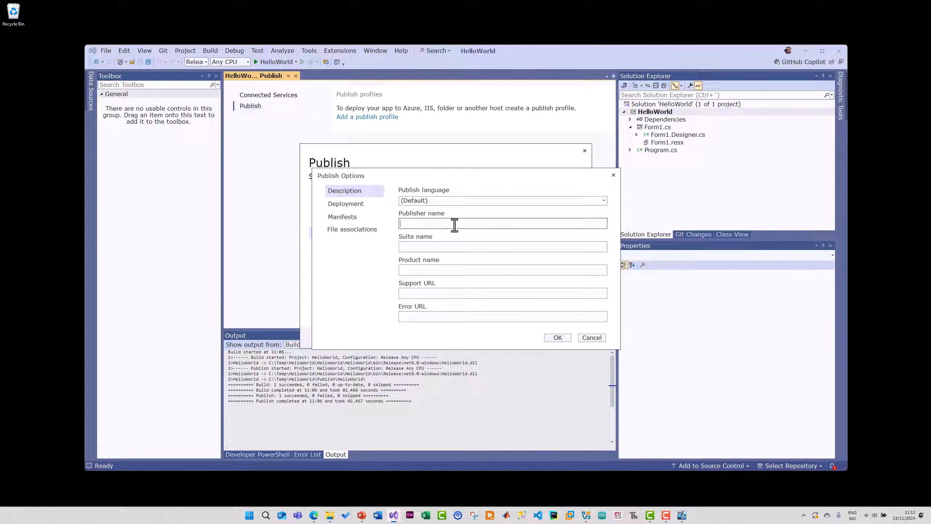
pyautogui.write('Hans-Petter')
pyautogui.click(438, 269)
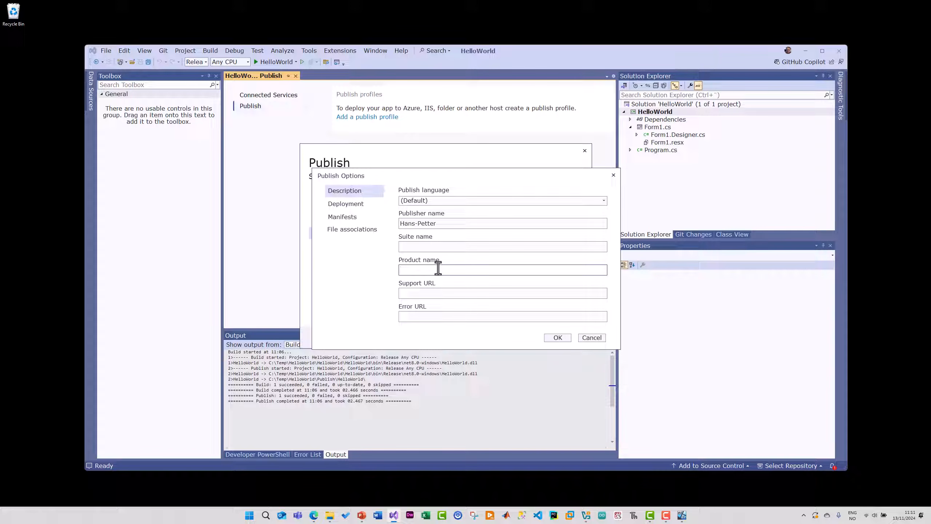
pyautogui.write('HelloWorld')
pyautogui.click(466, 293)
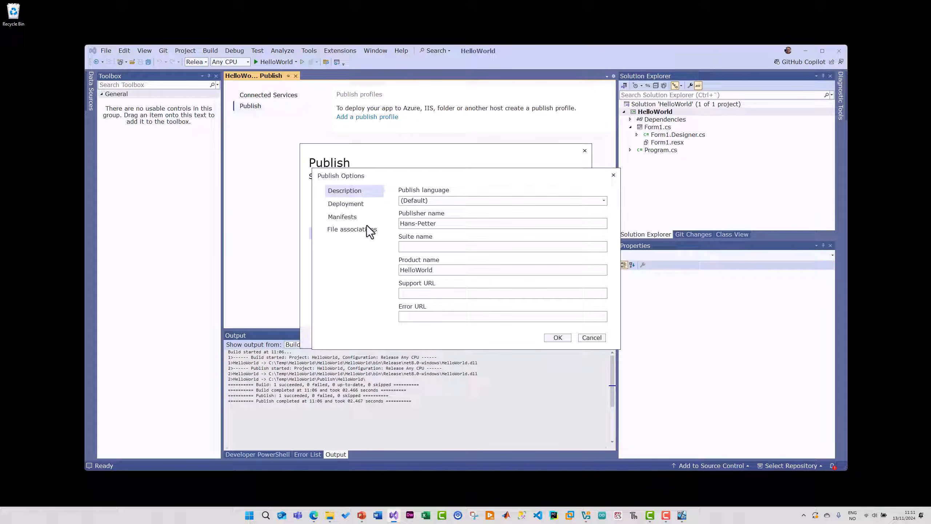
# Look through the deployment, manifests and file association options, and accept the publish options
pyautogui.click(347, 204)
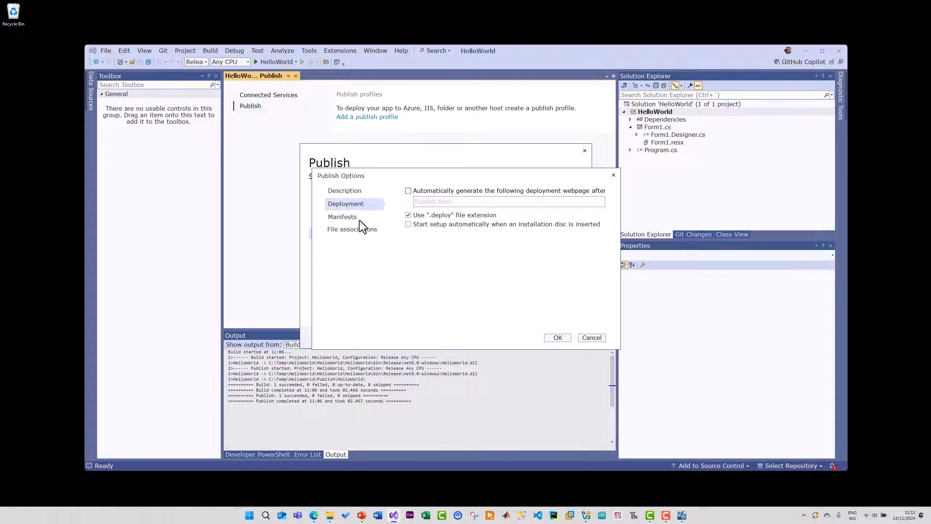
pyautogui.click(349, 219)
pyautogui.click(356, 228)
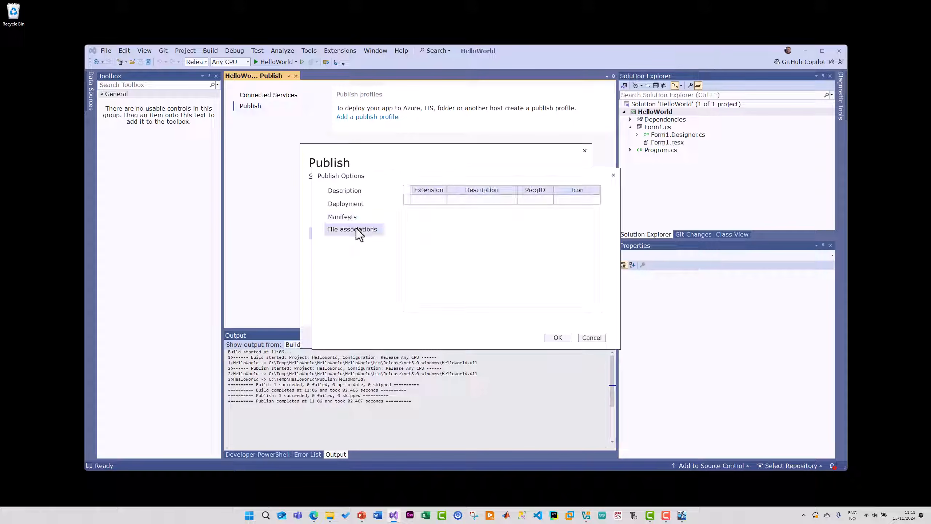
pyautogui.click(345, 193)
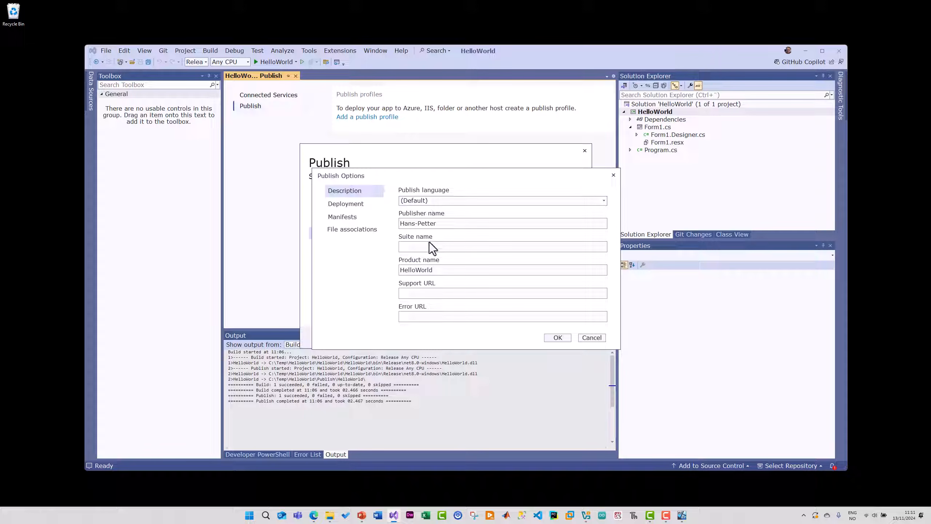
pyautogui.click(554, 340)
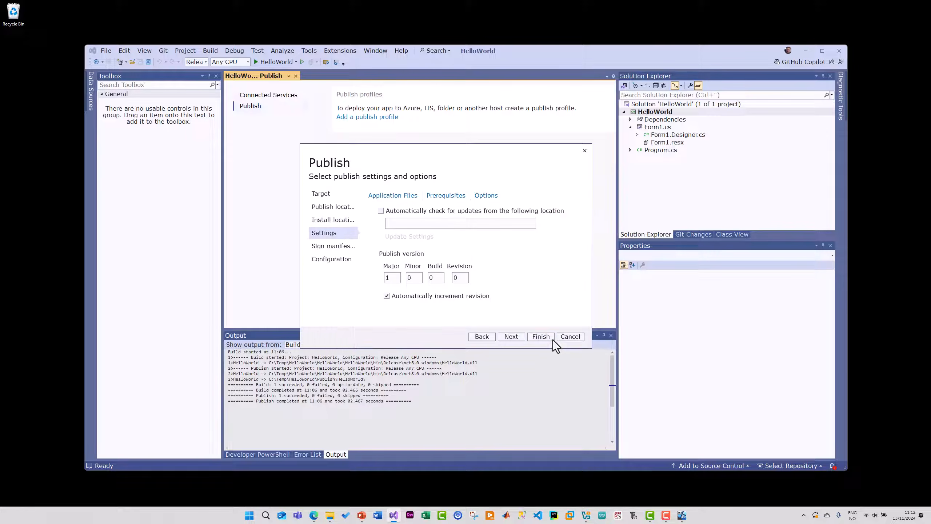
# Leave the ClickOnce manifests unsigned and proceed to the project configuration
pyautogui.click(515, 337)
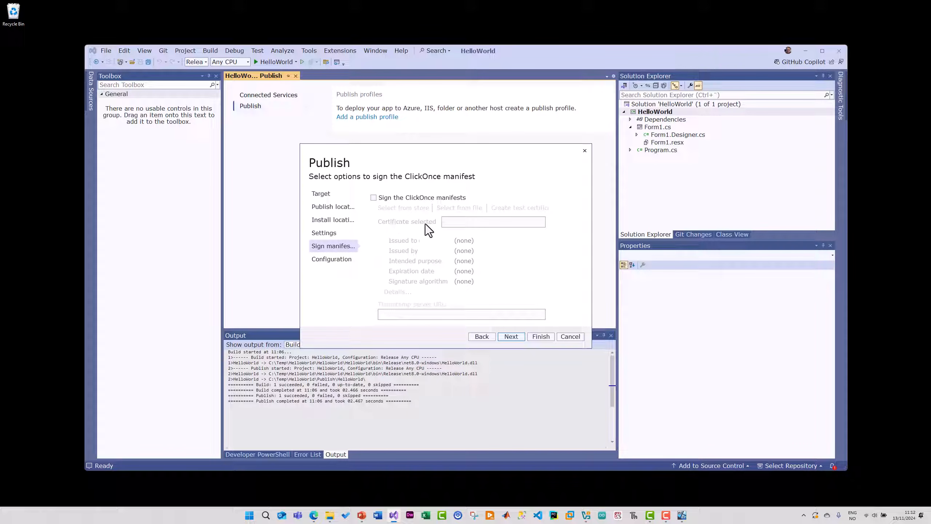
pyautogui.click(373, 201)
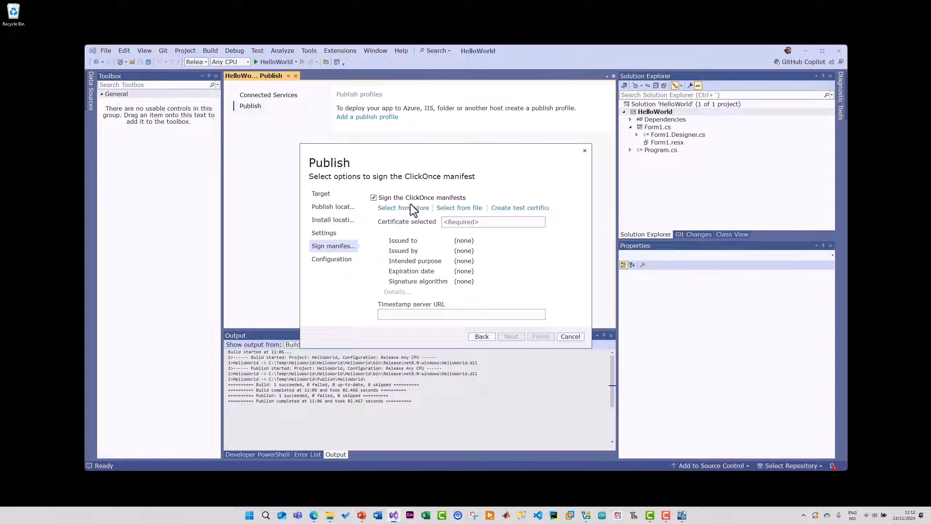
pyautogui.click(374, 199)
pyautogui.click(510, 336)
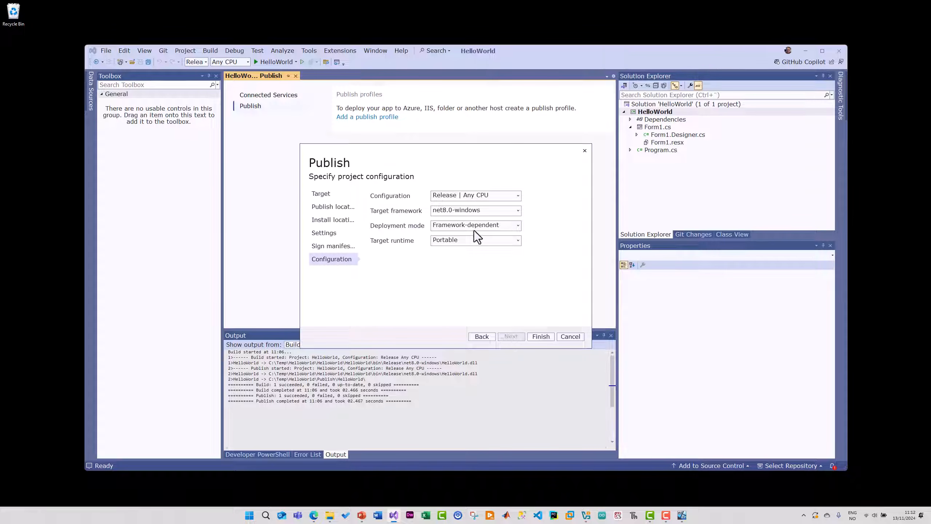
# Keep net8.0-windows as the target framework, finish creating the ClickOnce publish profile, and close the wizard
pyautogui.click(518, 211)
pyautogui.click(517, 211)
pyautogui.click(544, 340)
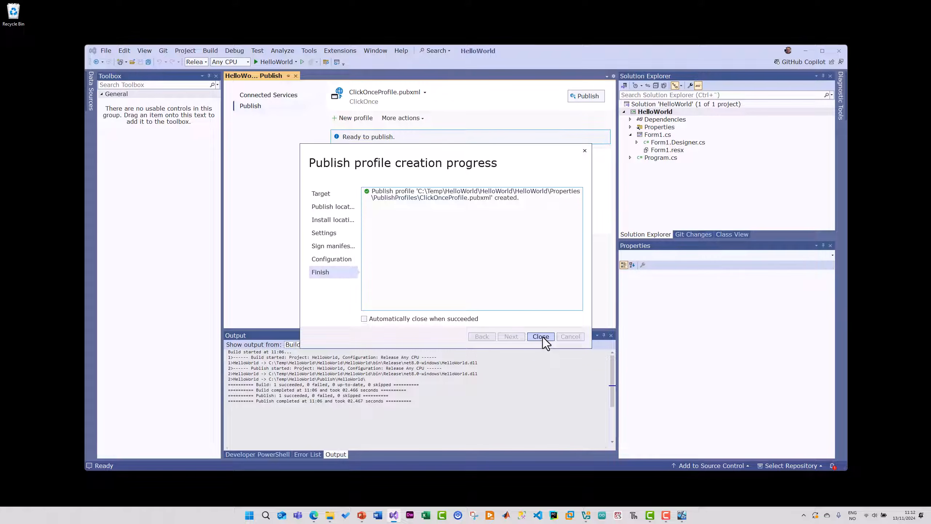
pyautogui.click(543, 337)
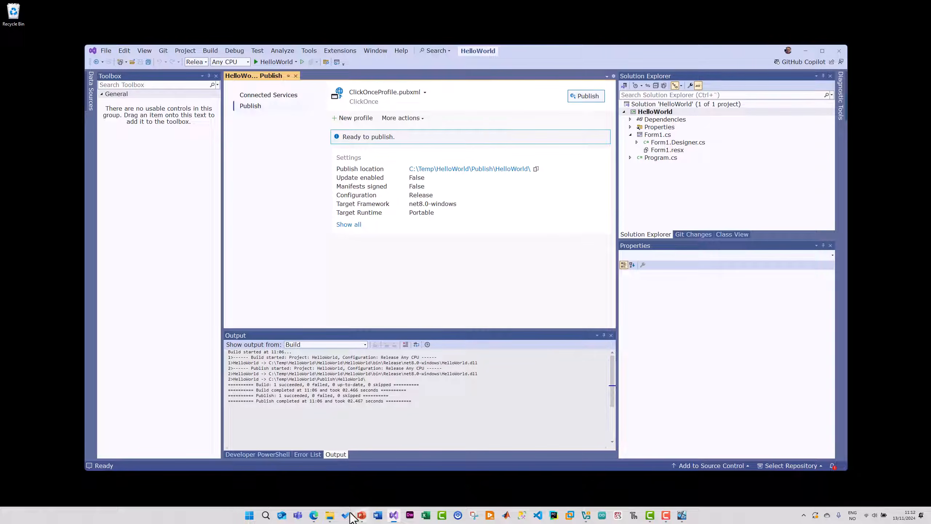
# Position File Explorer lower behind Visual Studio and publish the project with the ClickOnce profile
pyautogui.click(329, 515)
pyautogui.moveTo(557, 77); pyautogui.dragTo(568, 151)
pyautogui.click(575, 51)
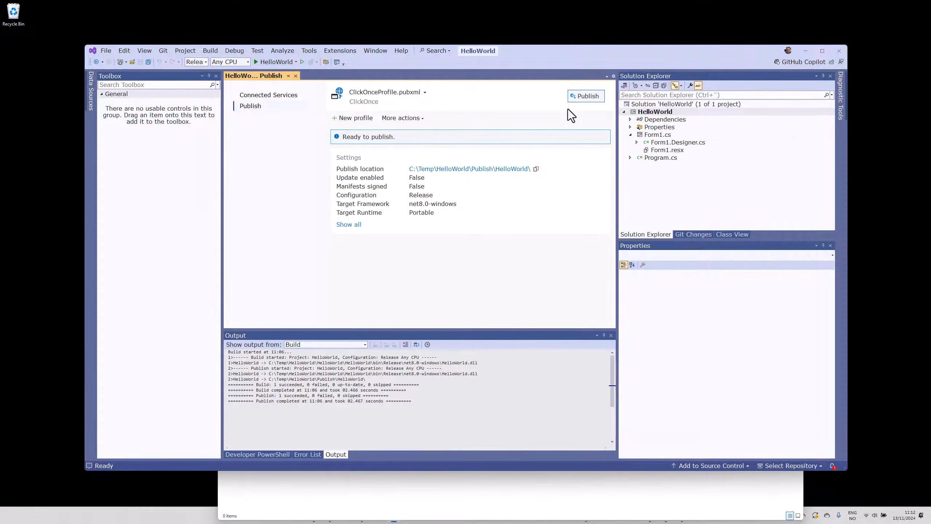
pyautogui.click(583, 97)
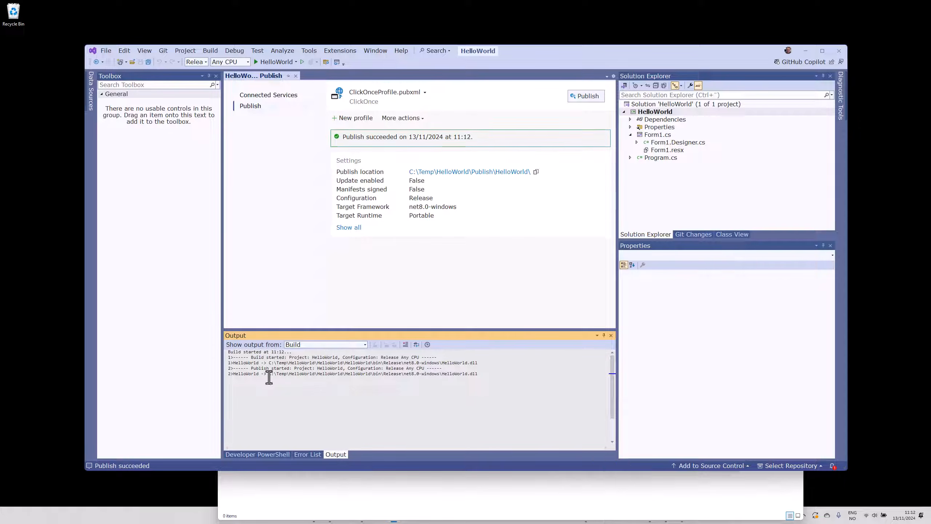
# Switch to File Explorer, look over the published HelloWorld files, and go up to the Publish folder
pyautogui.click(435, 492)
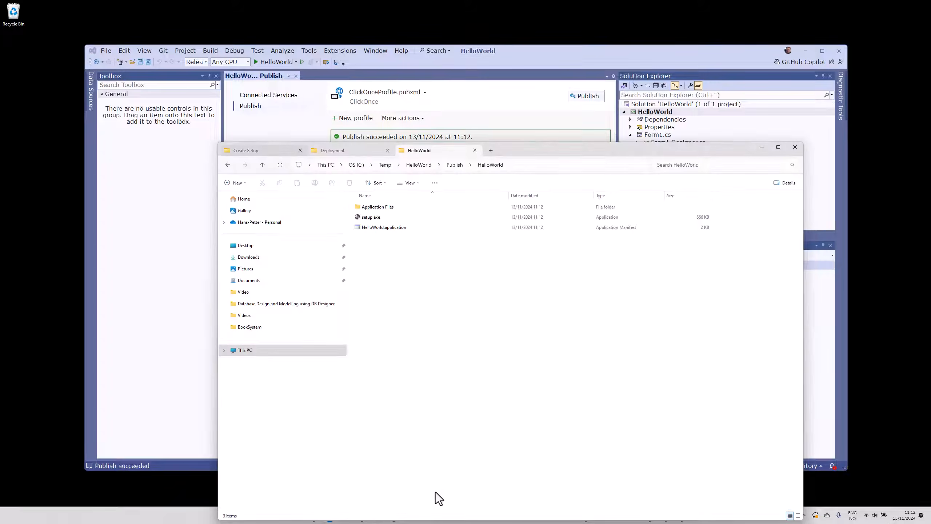
pyautogui.moveTo(538, 154); pyautogui.dragTo(525, 126)
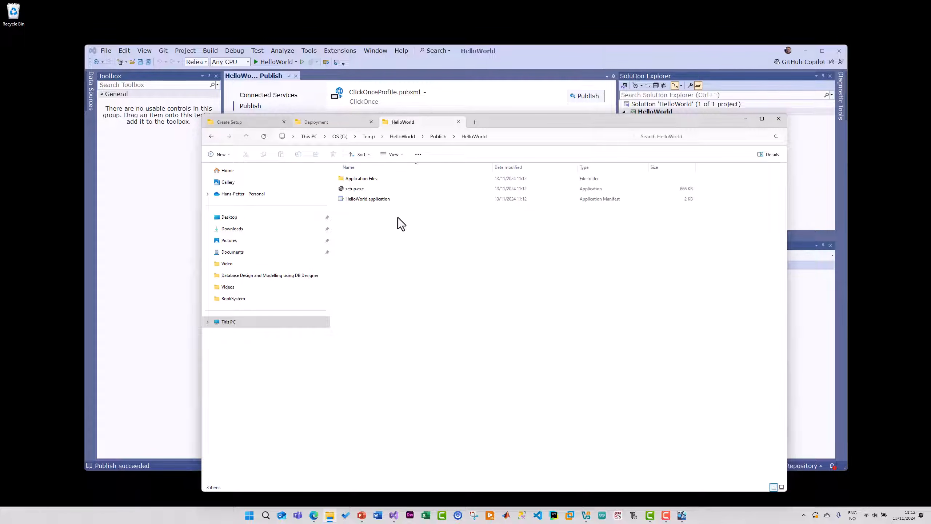
pyautogui.click(441, 136)
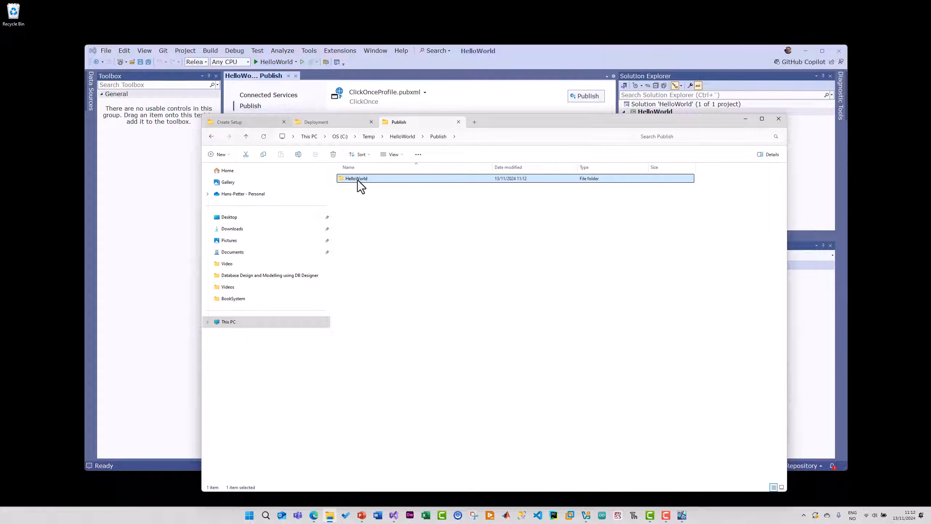
pyautogui.moveTo(358, 180)
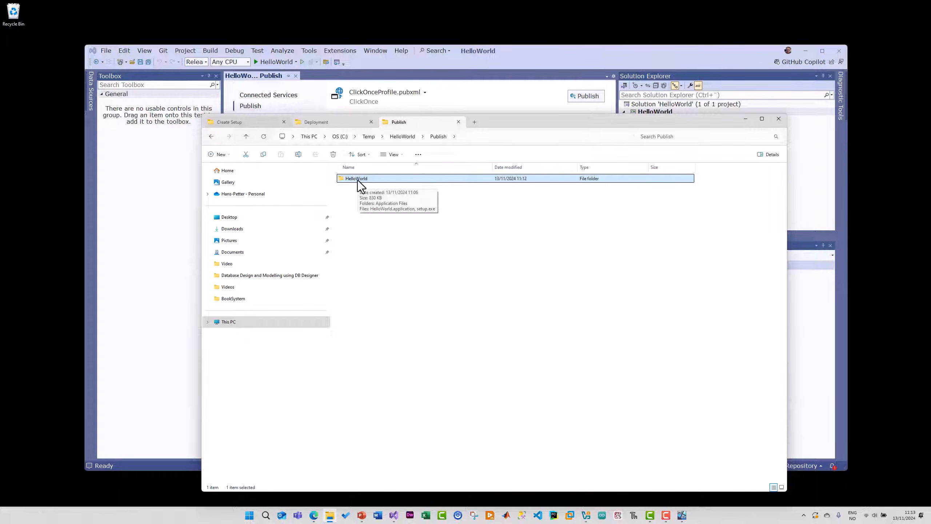
pyautogui.click(373, 250)
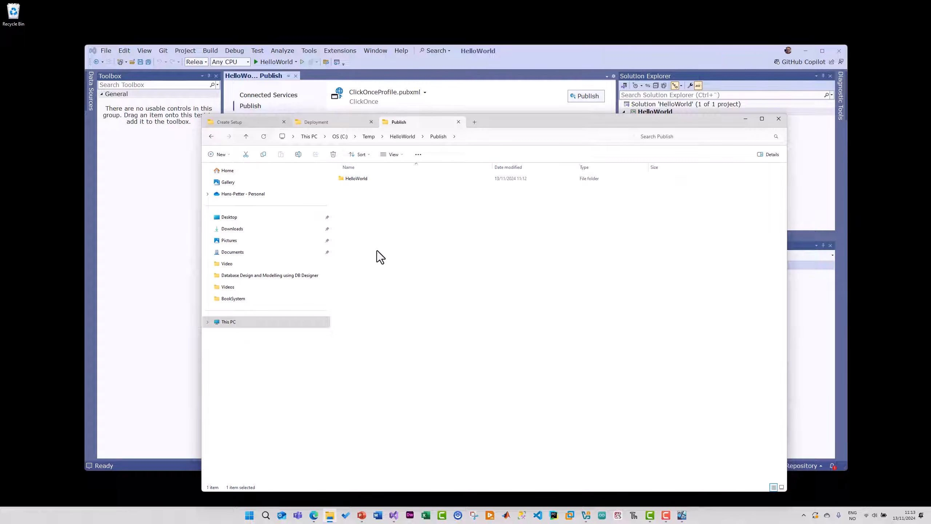
# Minimise Visual Studio, arrange File Explorer beside the VirtualBox virtual machine, and copy the published HelloWorld folder into the virtual machine's Temp folder
pyautogui.click(805, 50)
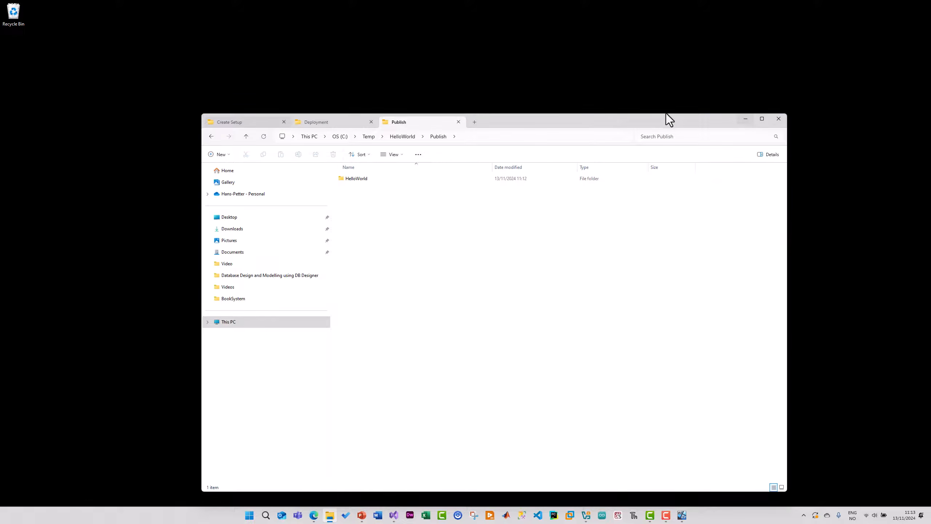
pyautogui.moveTo(610, 120); pyautogui.dragTo(478, 42)
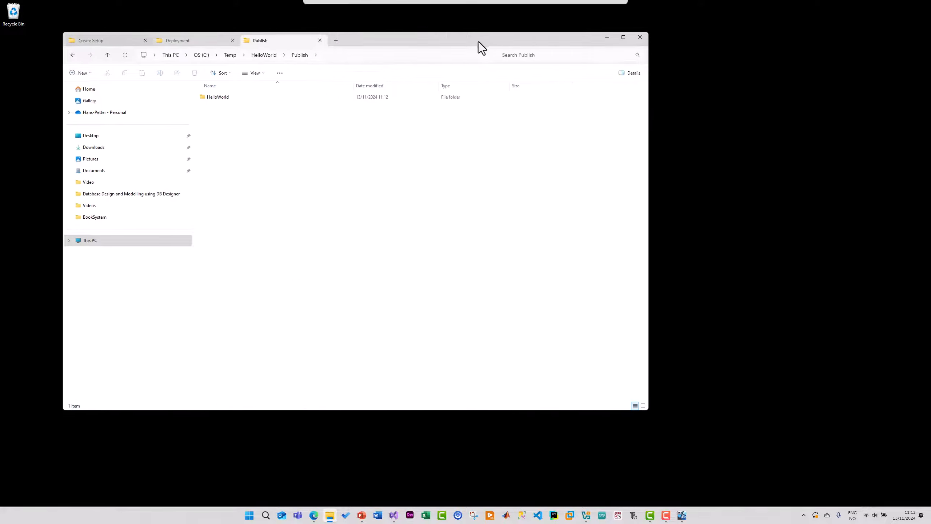
pyautogui.click(682, 515)
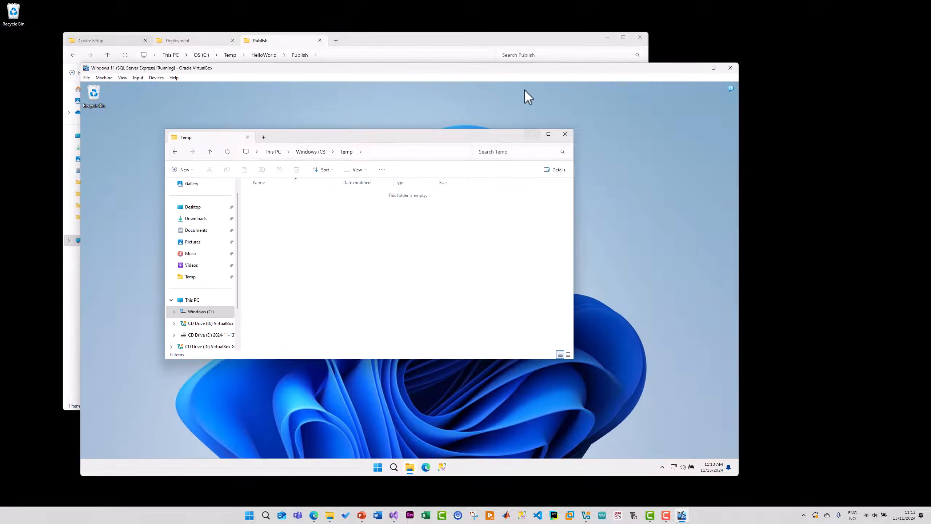
pyautogui.moveTo(524, 67); pyautogui.dragTo(672, 92)
pyautogui.click(445, 37)
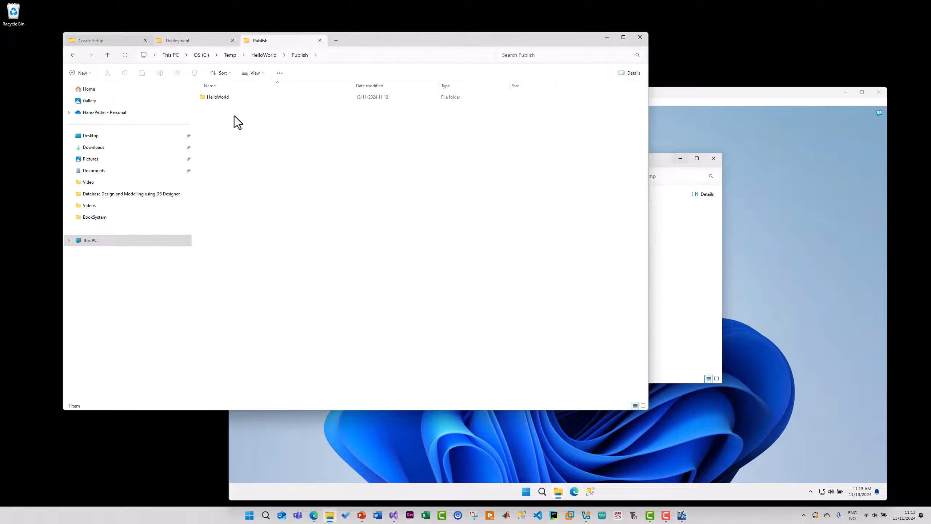
pyautogui.moveTo(216, 97); pyautogui.dragTo(679, 272)
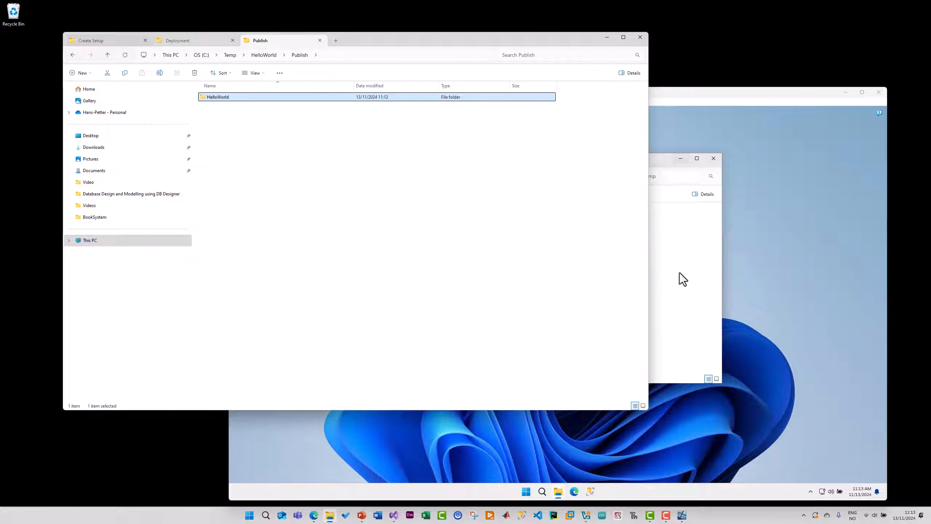
# Open the copied HelloWorld folder in the virtual machine and install the app with setup.exe, accepting the unverified publisher
pyautogui.click(679, 272)
pyautogui.moveTo(516, 160); pyautogui.dragTo(546, 144)
pyautogui.click(448, 202)
pyautogui.doubleClick(446, 203)
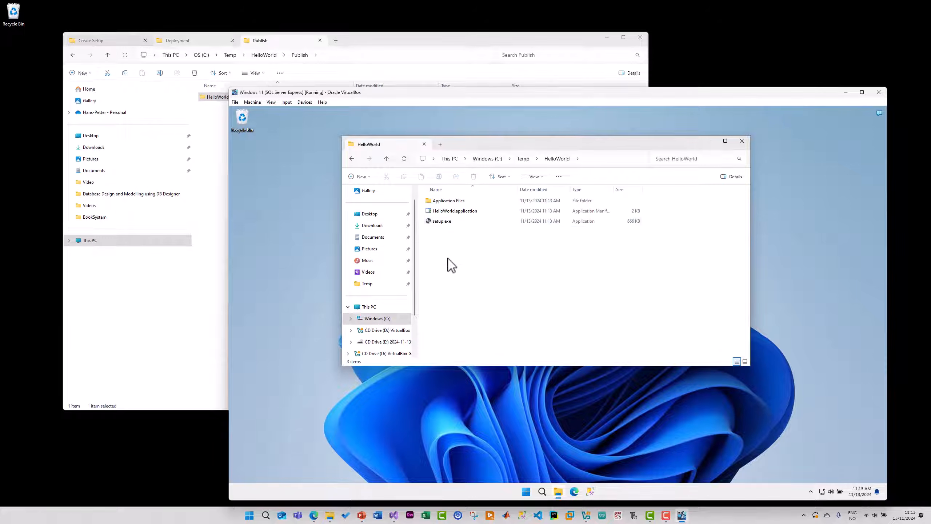
pyautogui.click(441, 221)
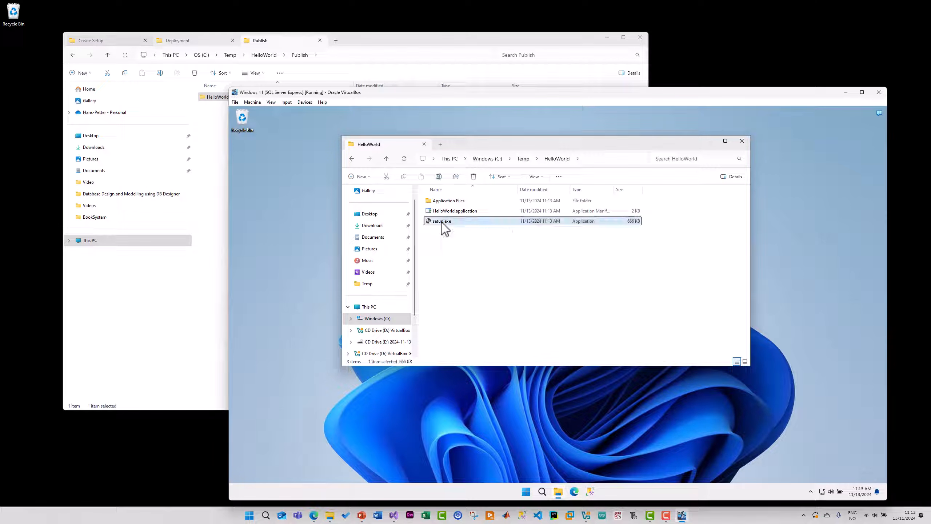
pyautogui.doubleClick(442, 222)
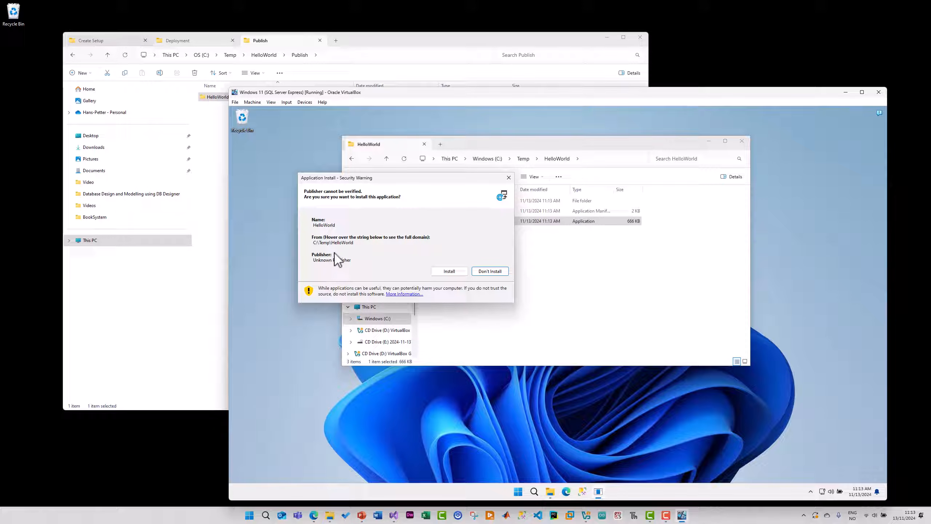
pyautogui.click(447, 271)
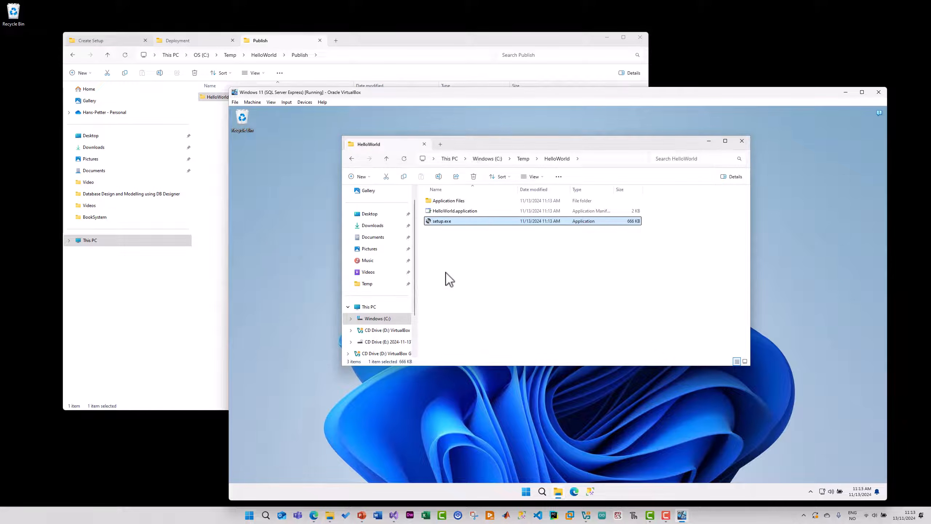
# Close the launched HelloWorld window and minimise File Explorer in the virtual machine
pyautogui.moveTo(492, 190); pyautogui.dragTo(464, 204)
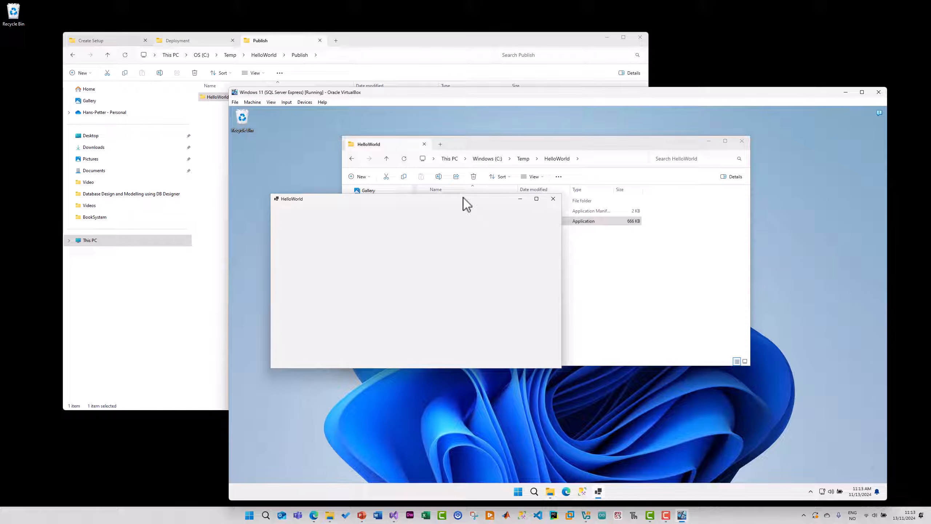
pyautogui.click(553, 200)
pyautogui.click(709, 141)
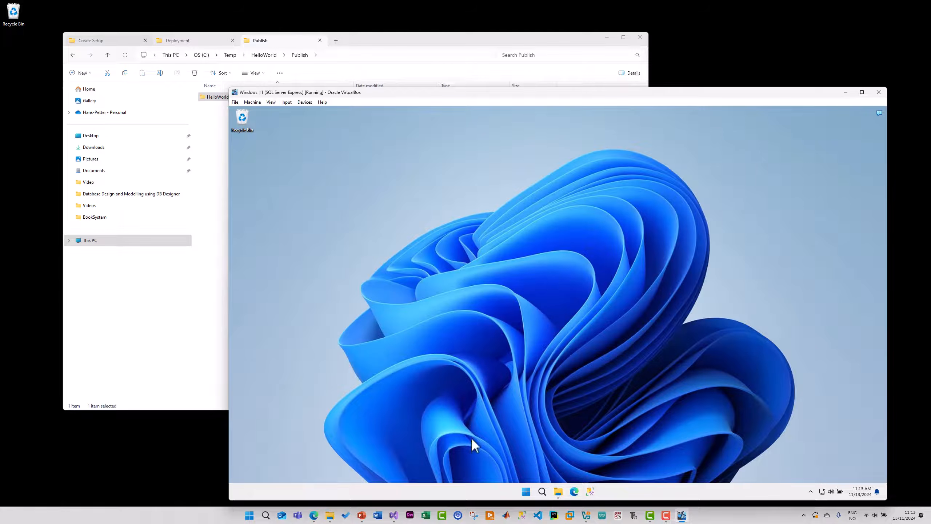
# Find the installed HelloWorld app through Windows search in the virtual machine, launch it, and reposition both windows
pyautogui.click(542, 491)
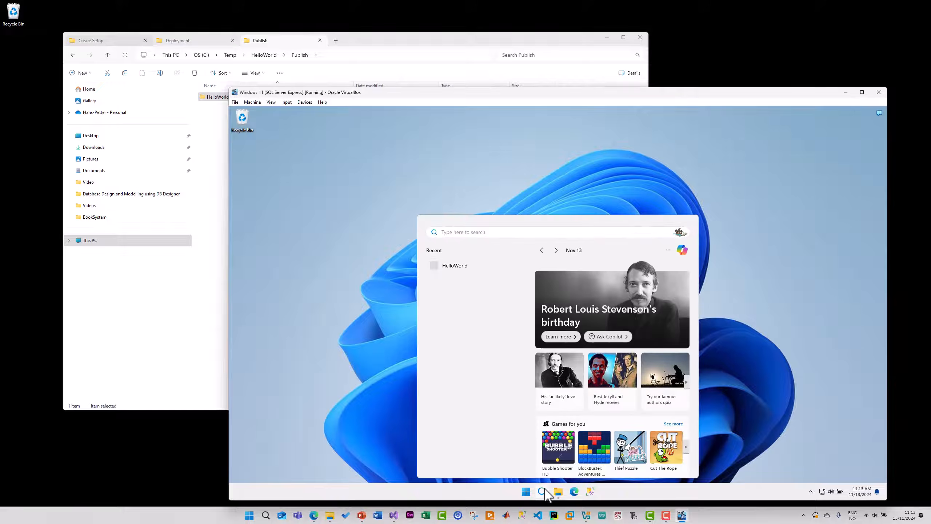
pyautogui.write('He')
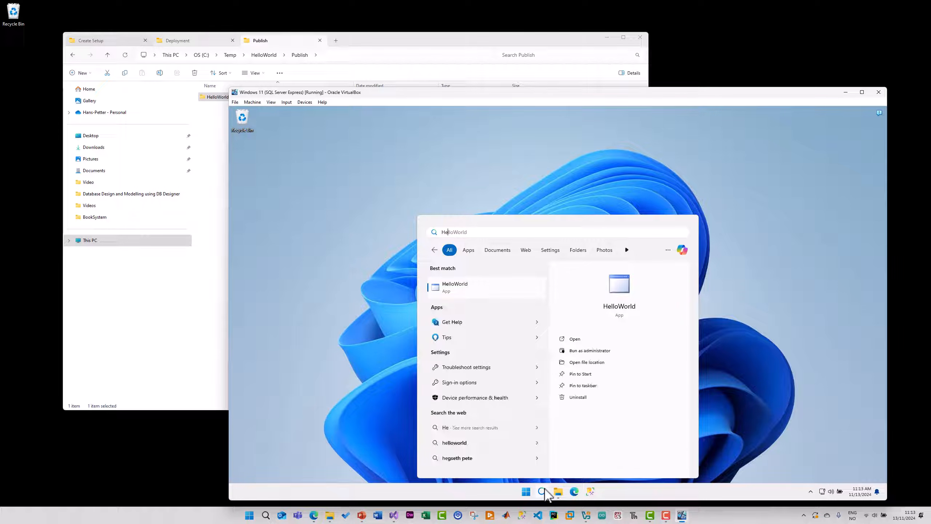
pyautogui.click(474, 288)
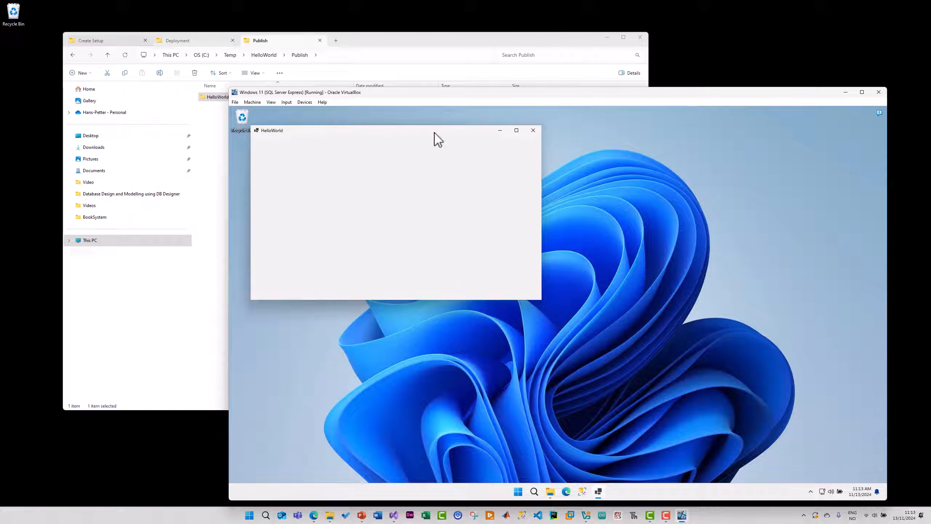
pyautogui.moveTo(432, 130); pyautogui.dragTo(460, 135)
pyautogui.moveTo(744, 98); pyautogui.dragTo(664, 64)
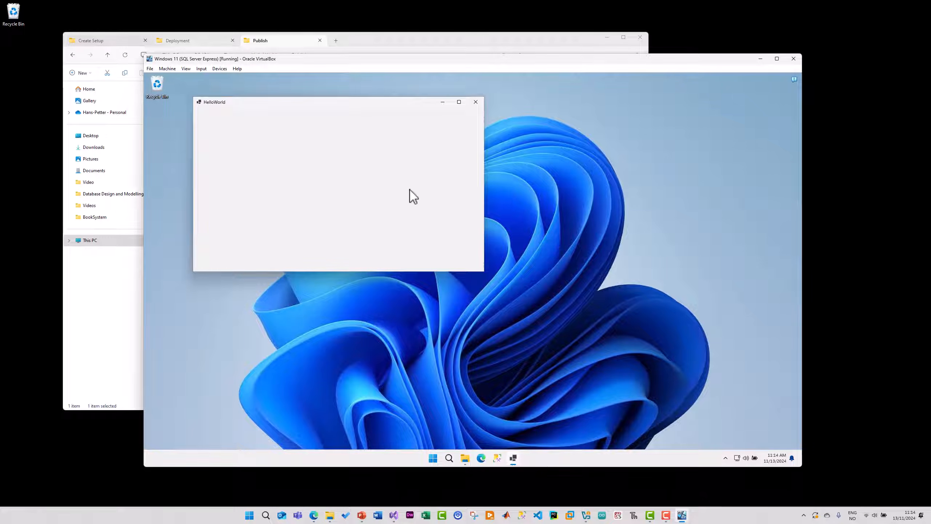
# Pin HelloWorld to the virtual machine's taskbar and test starting it from there, closing its window each time
pyautogui.rightClick(513, 456)
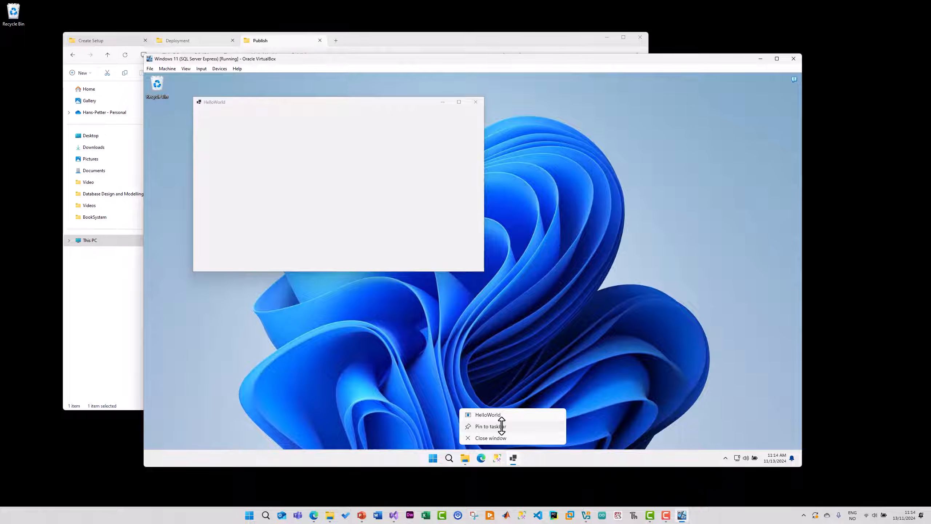
pyautogui.click(498, 415)
pyautogui.click(476, 102)
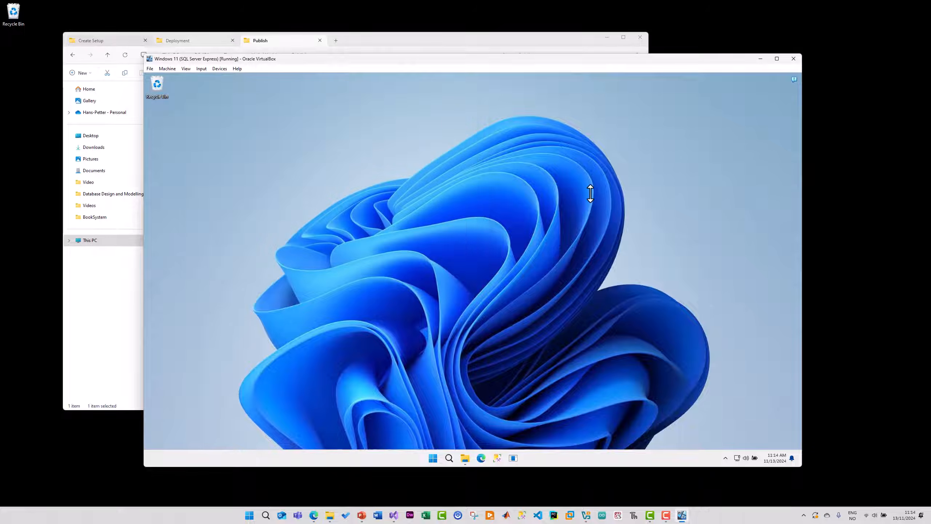
pyautogui.click(513, 458)
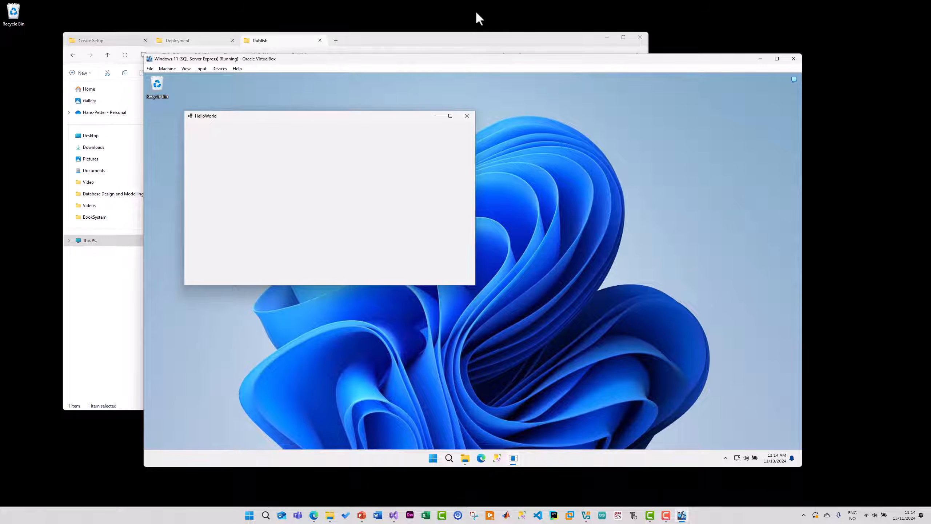
pyautogui.click(472, 120)
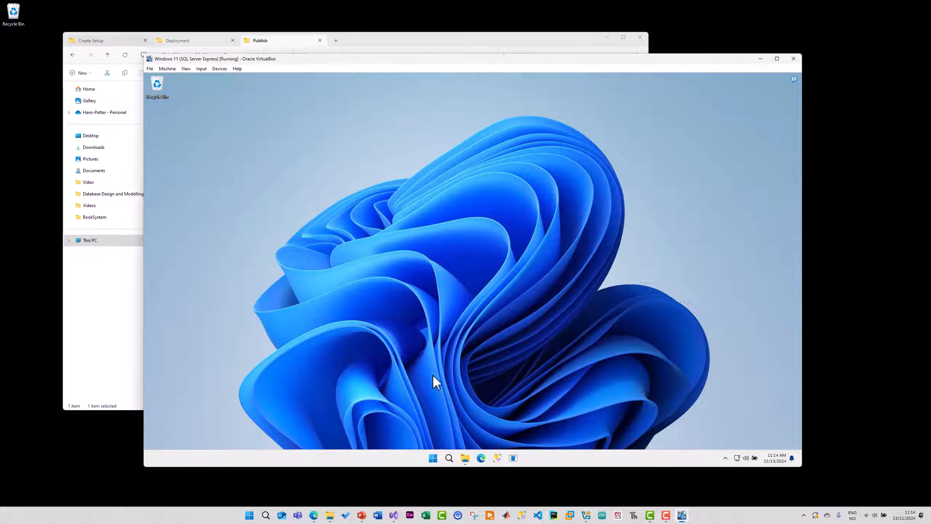
# Show the list of installed apps in the virtual machine's Windows Settings
pyautogui.click(432, 459)
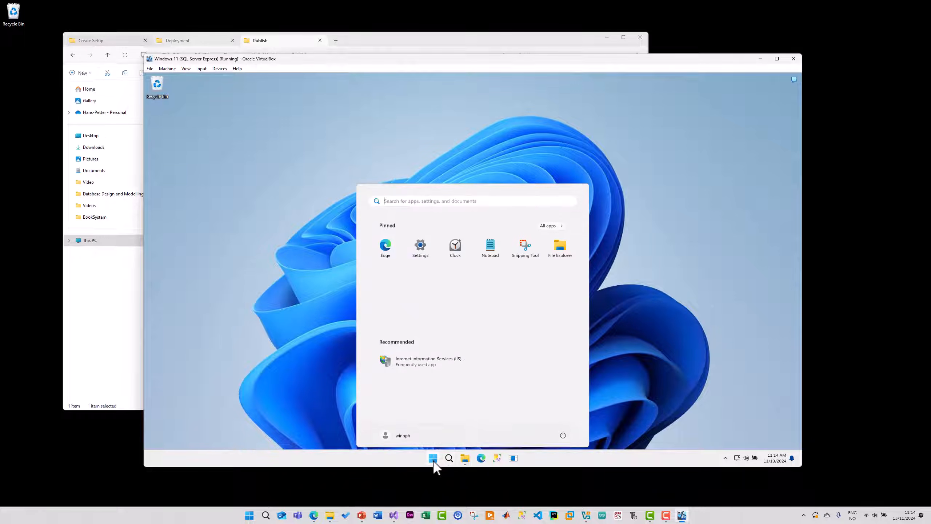
pyautogui.click(420, 243)
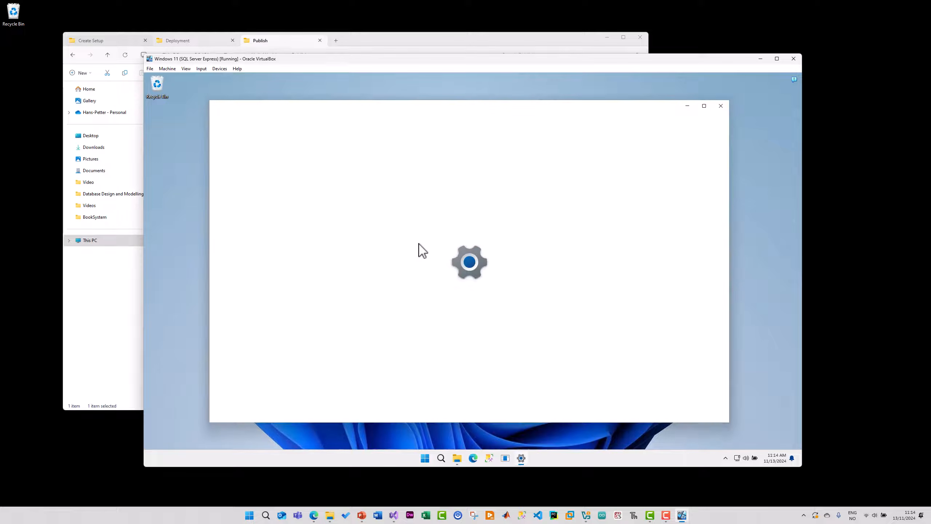
pyautogui.click(242, 252)
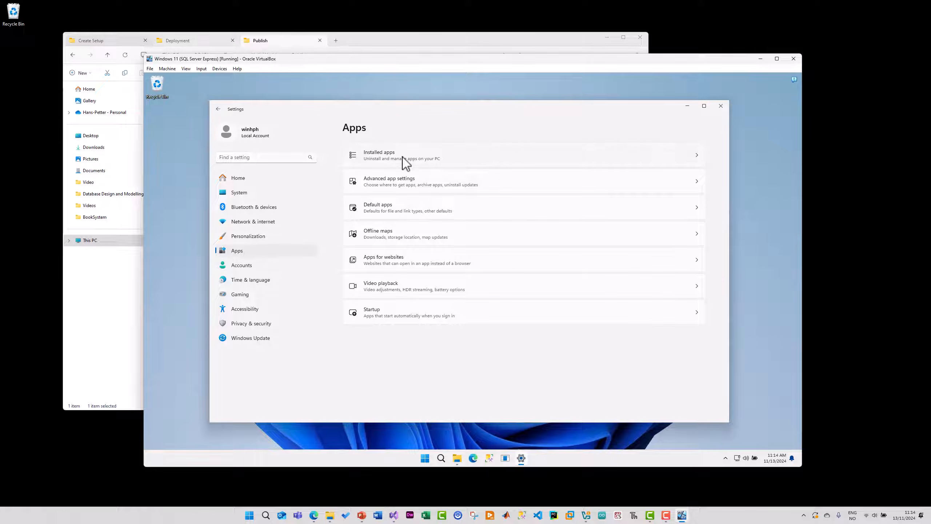
pyautogui.click(404, 160)
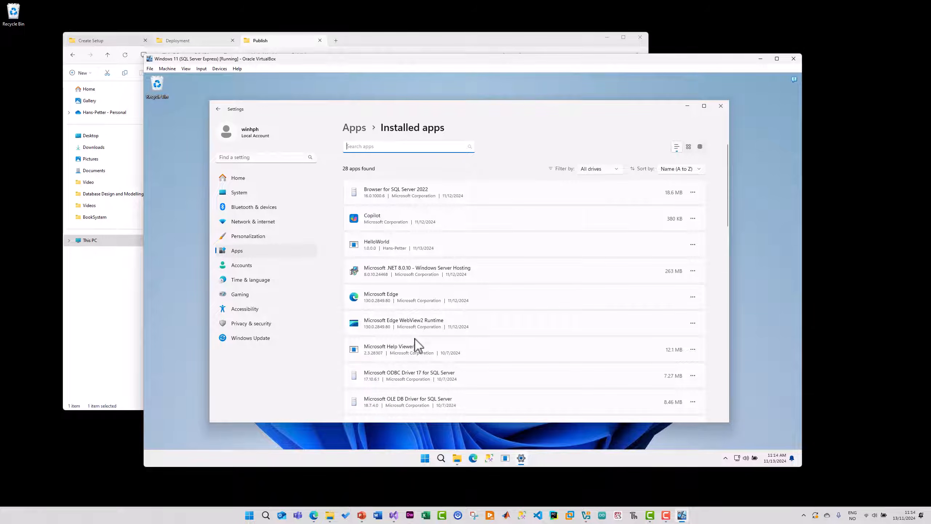
# Uninstall HelloWorld from the installed apps, confirming the option to remove the application from this computer
pyautogui.click(398, 246)
pyautogui.click(694, 246)
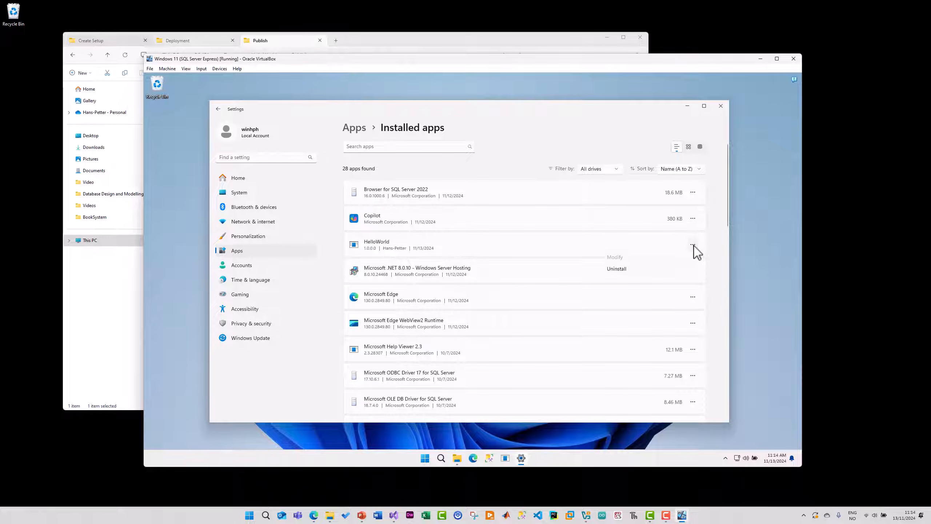
pyautogui.click(616, 273)
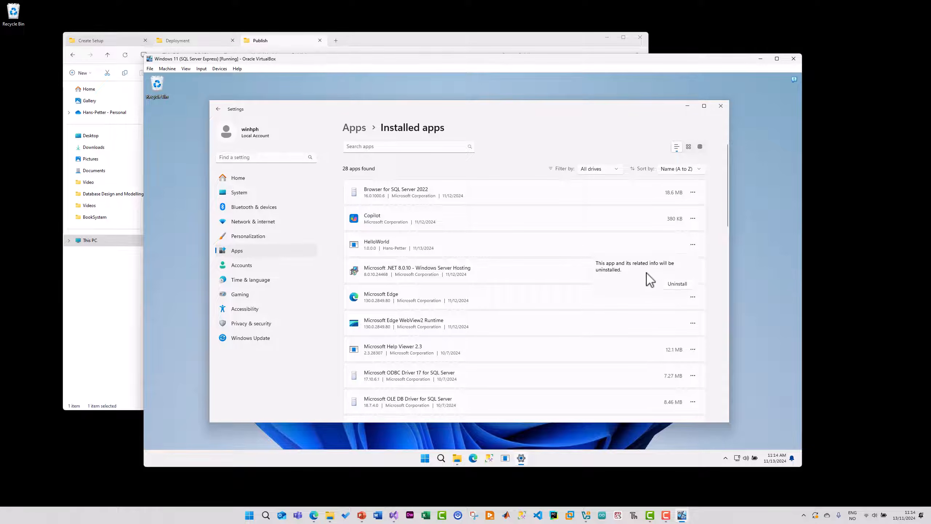
pyautogui.click(678, 285)
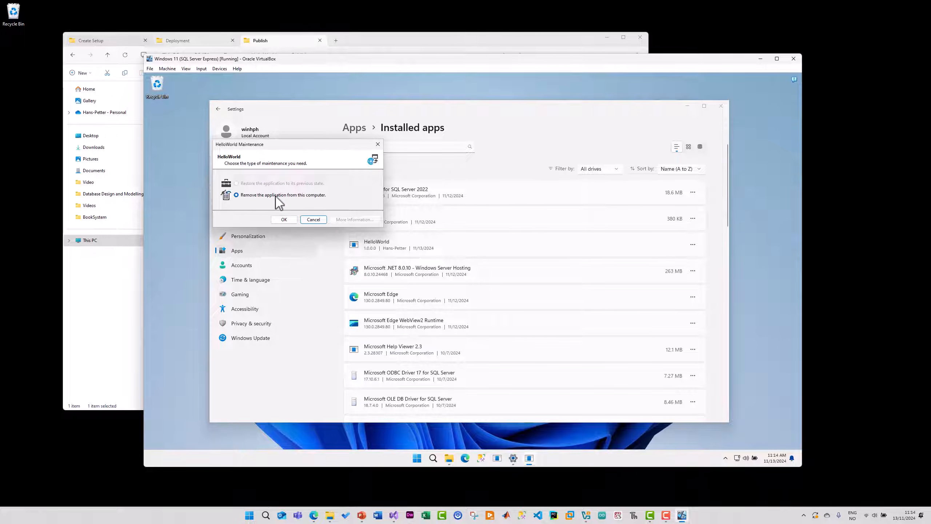
pyautogui.click(284, 219)
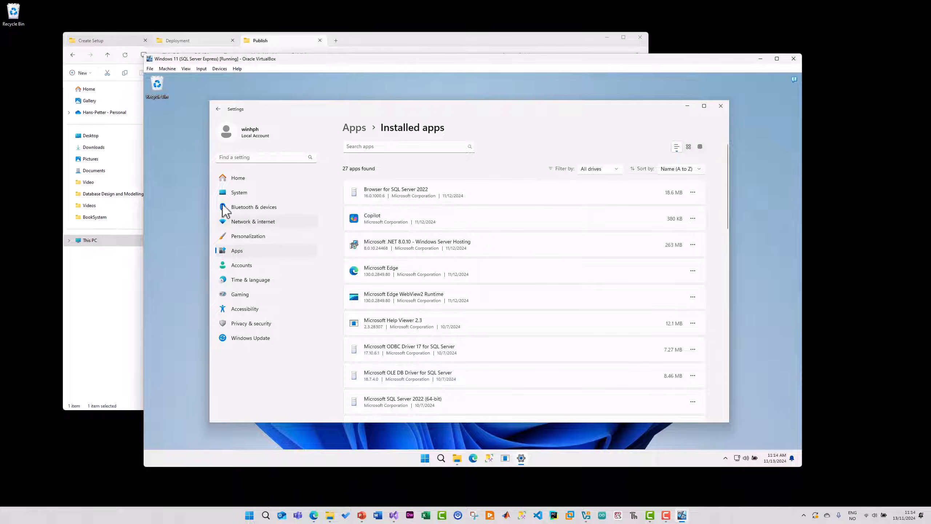
pyautogui.click(59, 468)
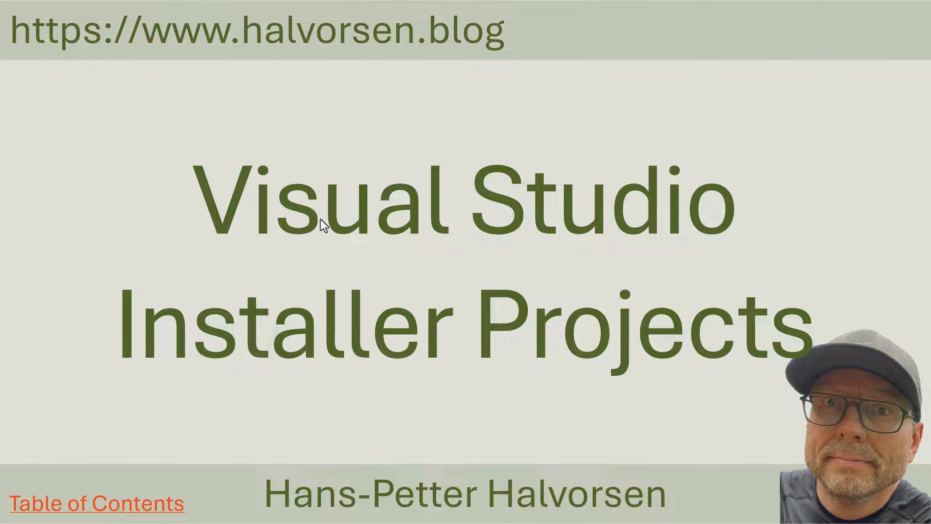
pyautogui.click(412, 111)
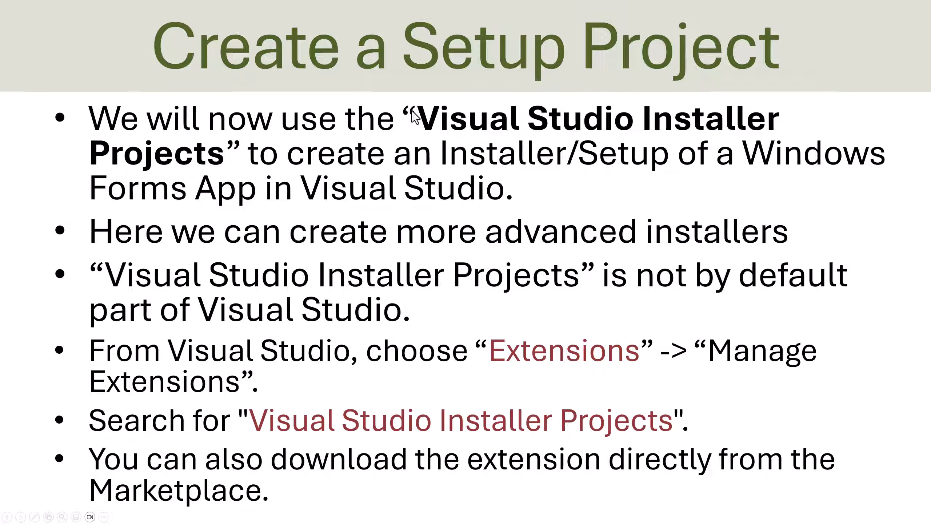
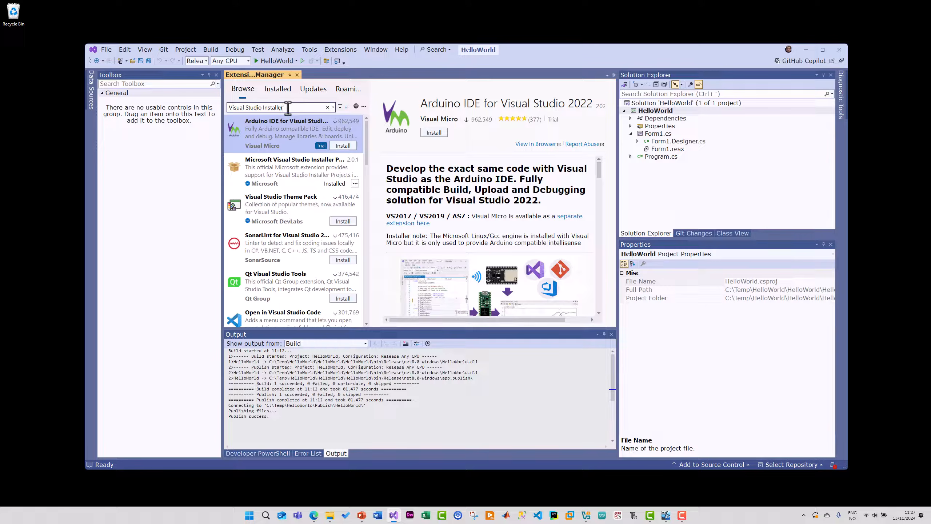
# Search the Extension Manager for "Visual Studio Installer Projects", review the Microsoft extension's details, and close the manager
pyautogui.press('Return')
pyautogui.write('P')
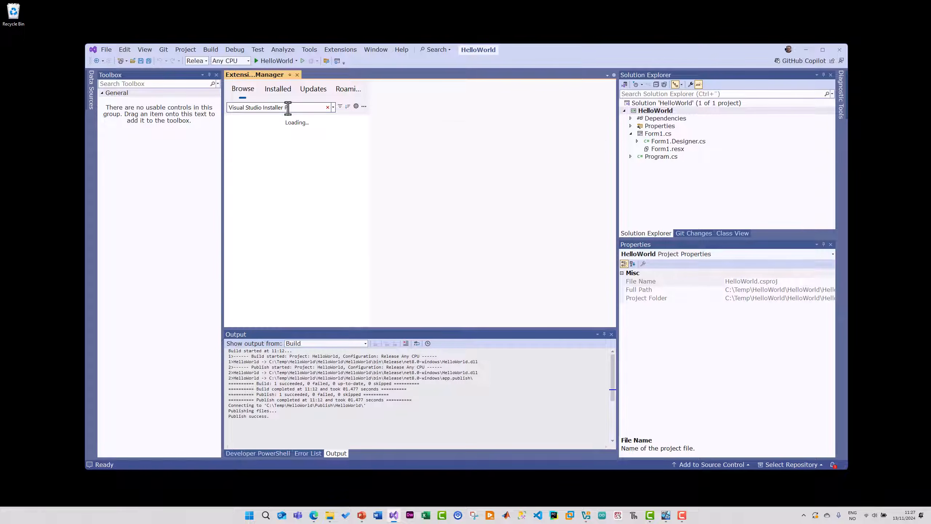
pyautogui.write('rojects')
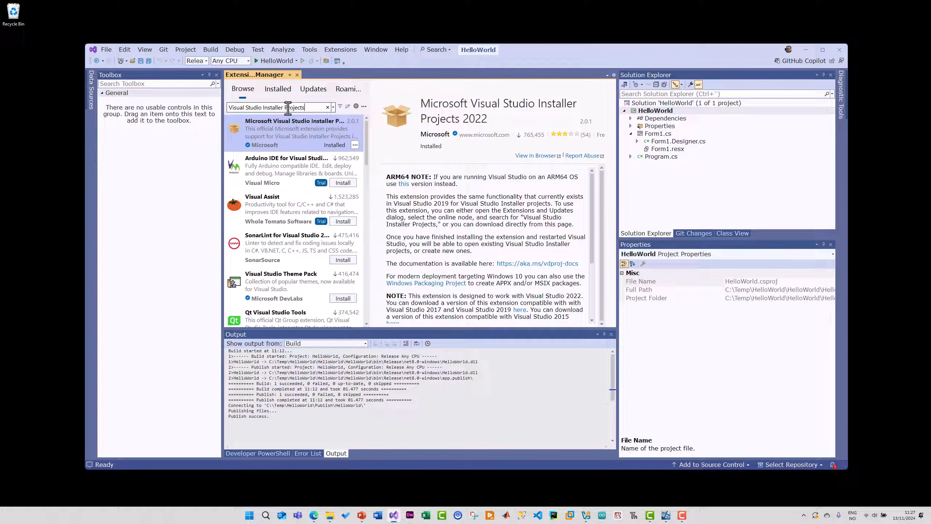
pyautogui.press('Return')
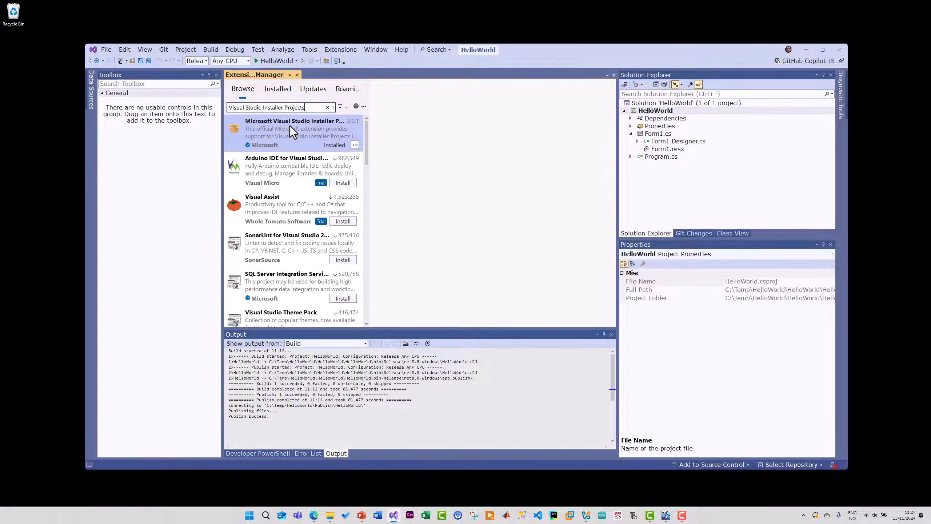
pyautogui.click(294, 140)
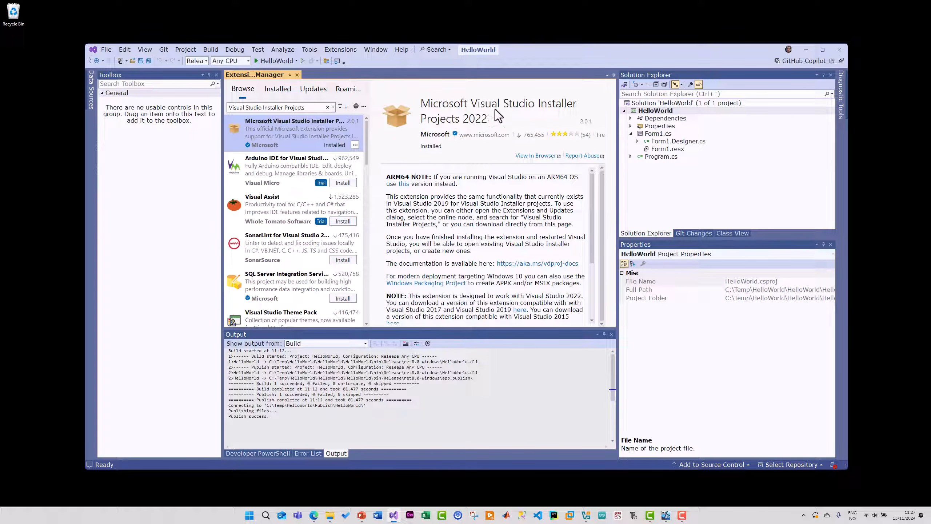
pyautogui.moveTo(547, 56); pyautogui.dragTo(546, 51)
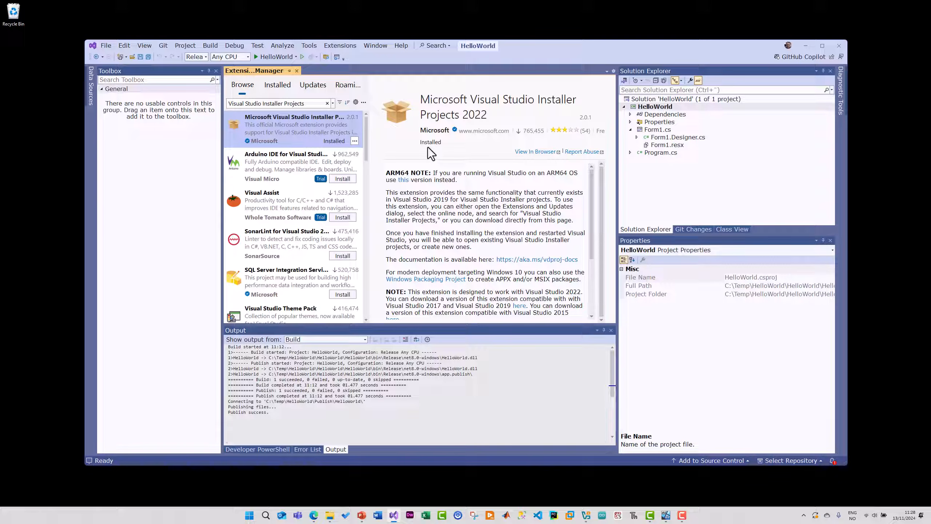
pyautogui.moveTo(578, 50); pyautogui.dragTo(581, 52)
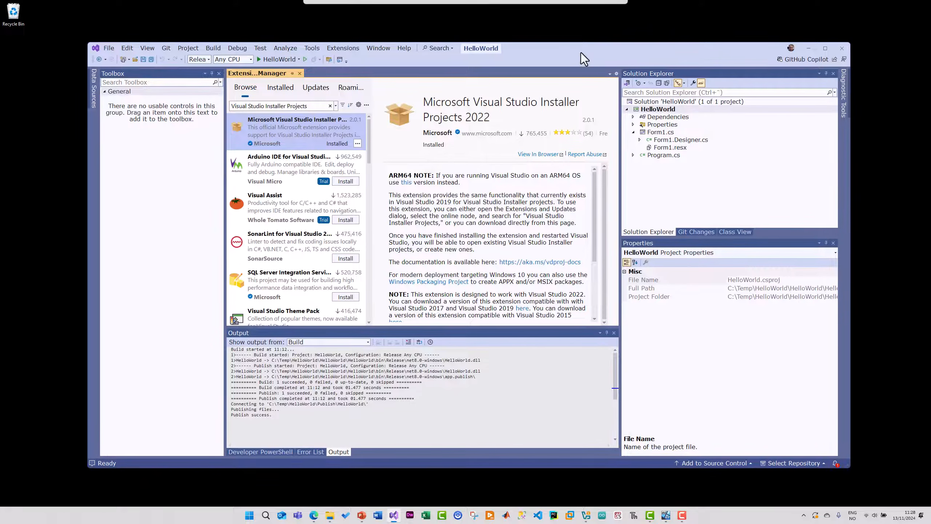
pyautogui.click(300, 74)
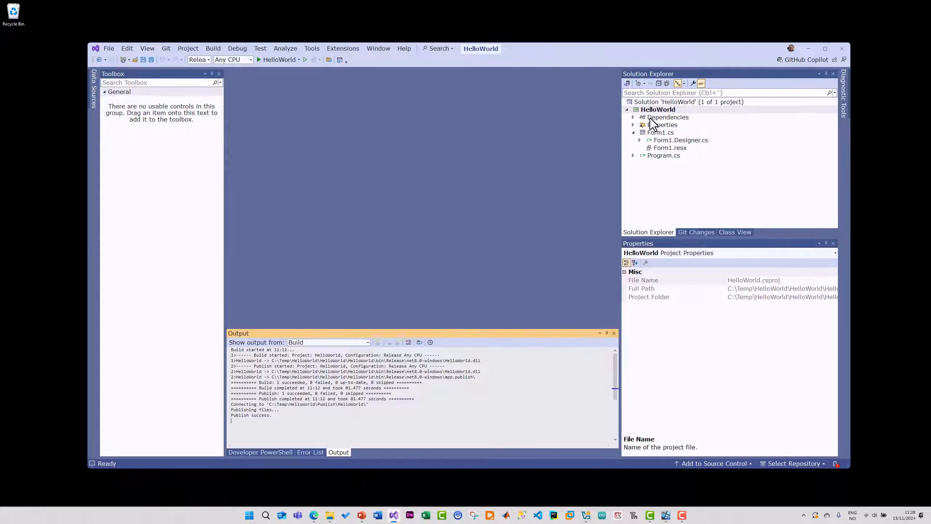
# View the HelloWorld solution and project entries, opening the project file briefly and closing it again
pyautogui.click(660, 103)
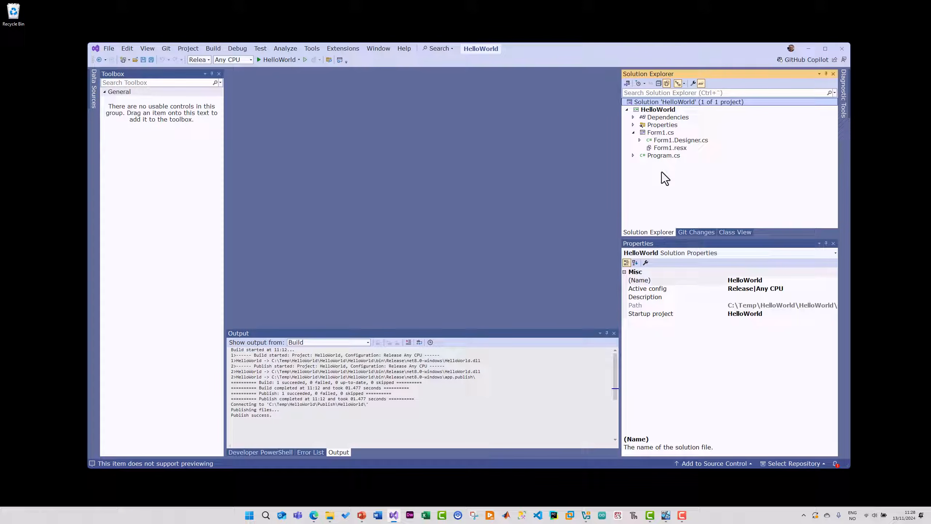
pyautogui.click(669, 111)
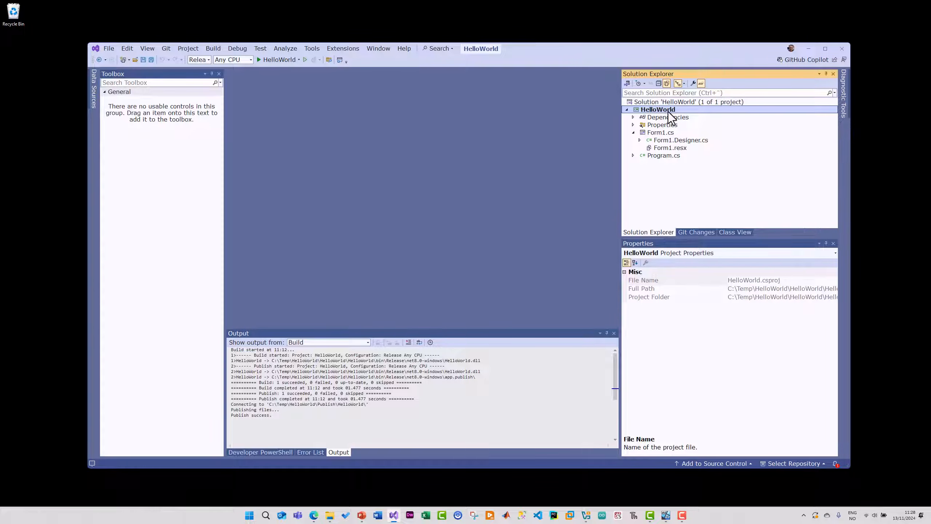
pyautogui.doubleClick(668, 111)
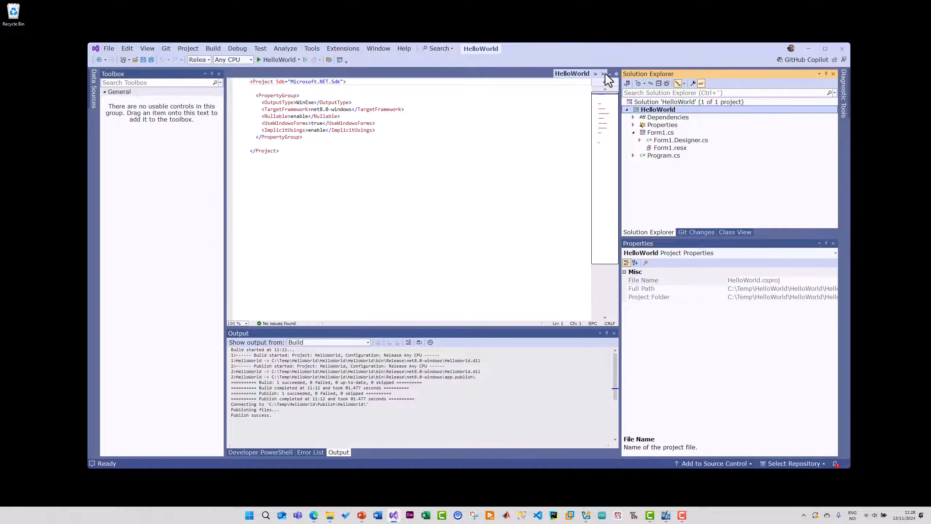
pyautogui.click(603, 73)
# Start adding a new project to the HelloWorld solution and search the project templates for "setup"
pyautogui.click(668, 102)
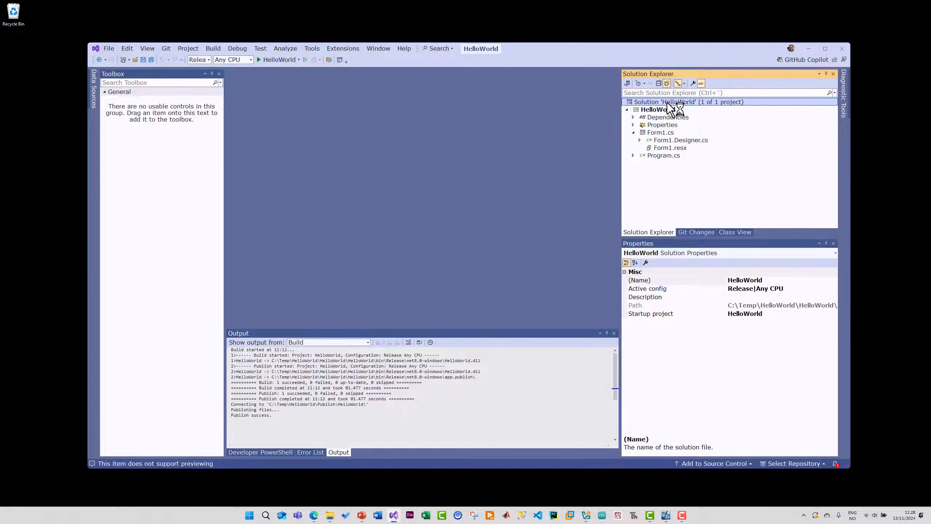
pyautogui.rightClick(667, 104)
pyautogui.moveTo(708, 199)
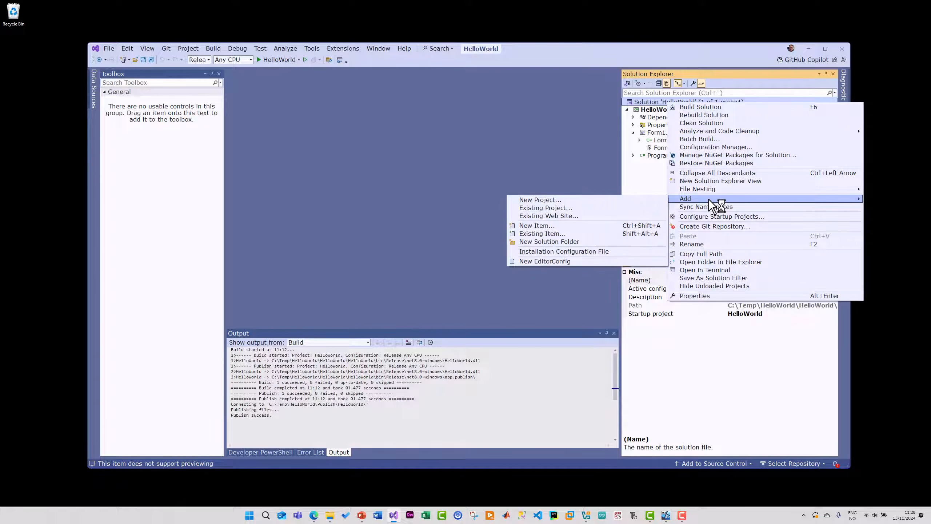
pyautogui.click(583, 201)
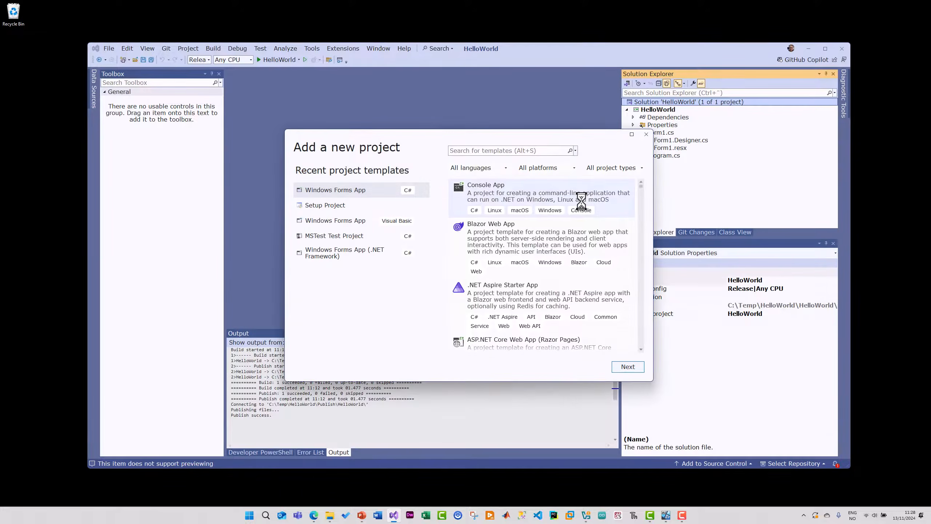
pyautogui.click(486, 150)
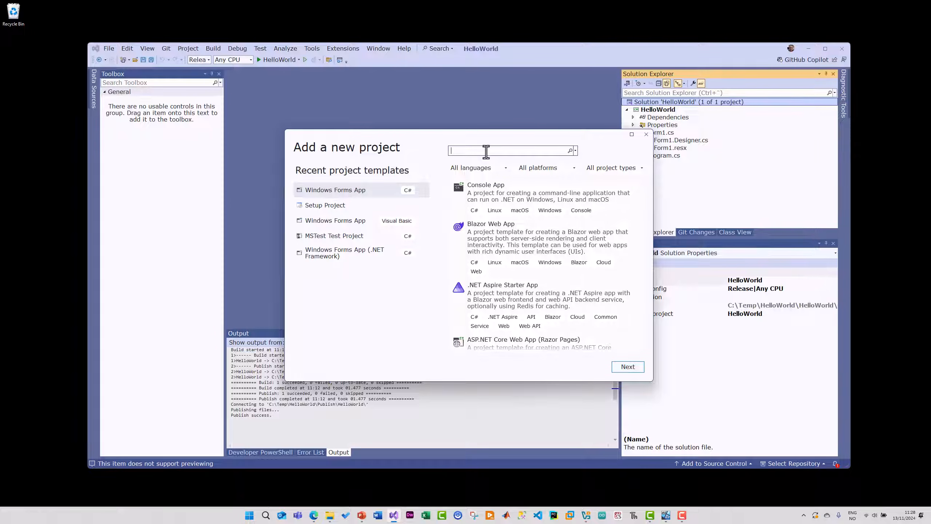
pyautogui.write('set')
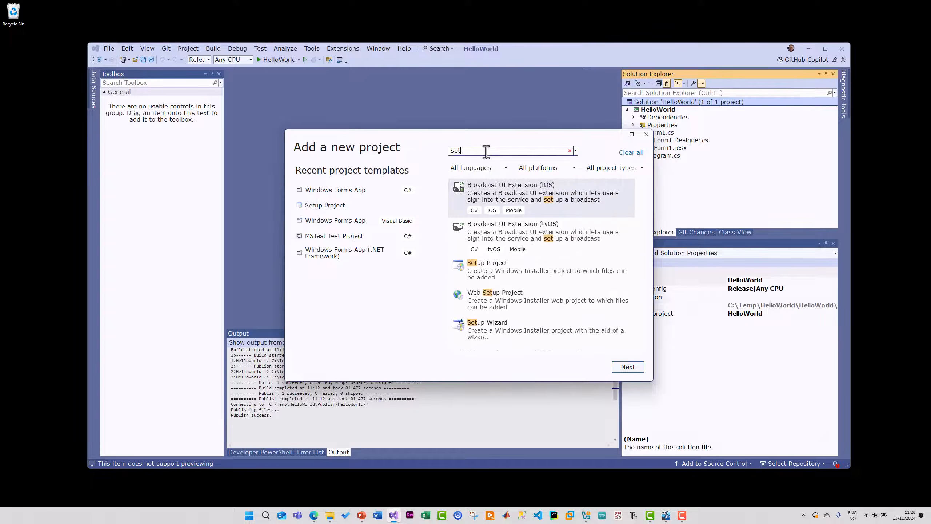
pyautogui.write('up')
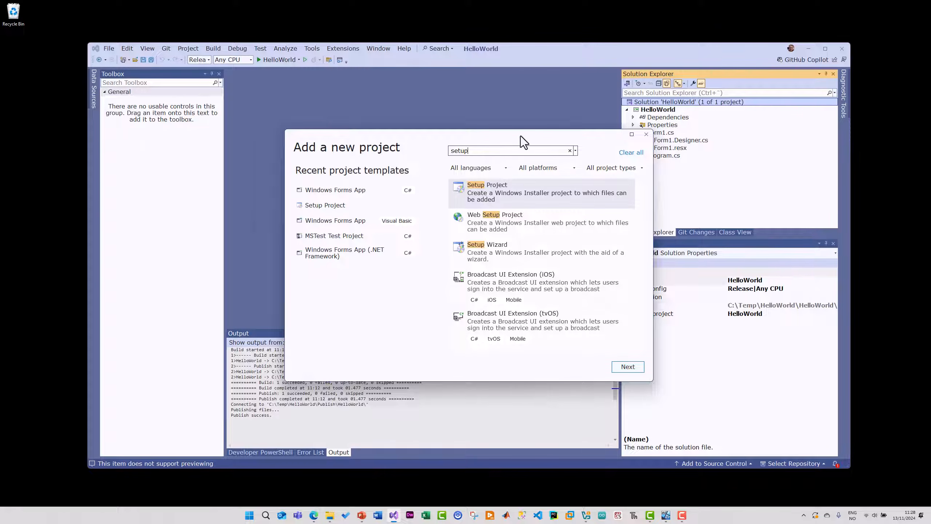
# Create a project named HelloWorldSetup from the Setup Project template
pyautogui.moveTo(520, 136); pyautogui.dragTo(457, 118)
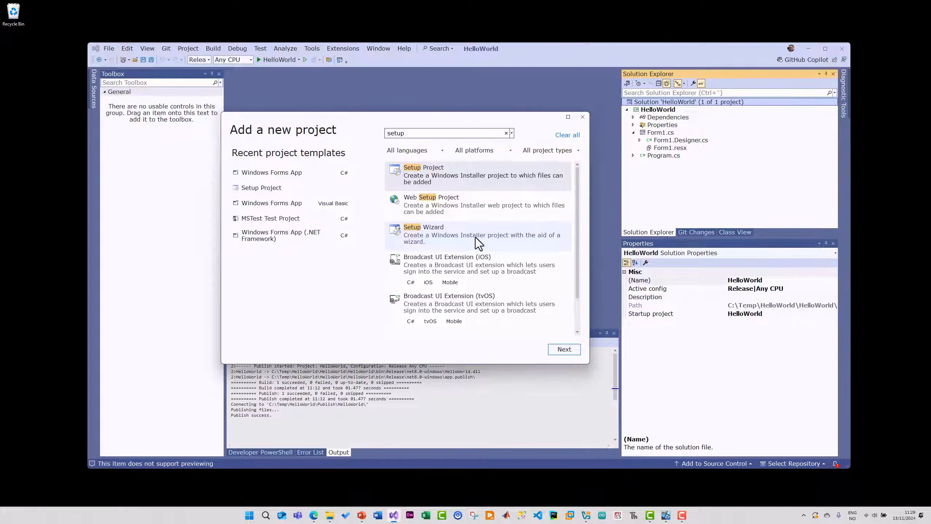
pyautogui.click(460, 174)
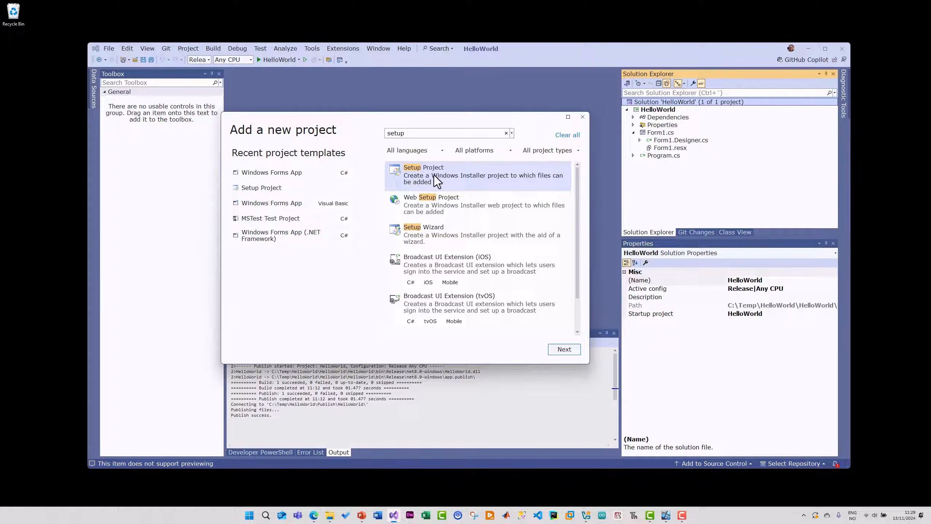
pyautogui.click(563, 349)
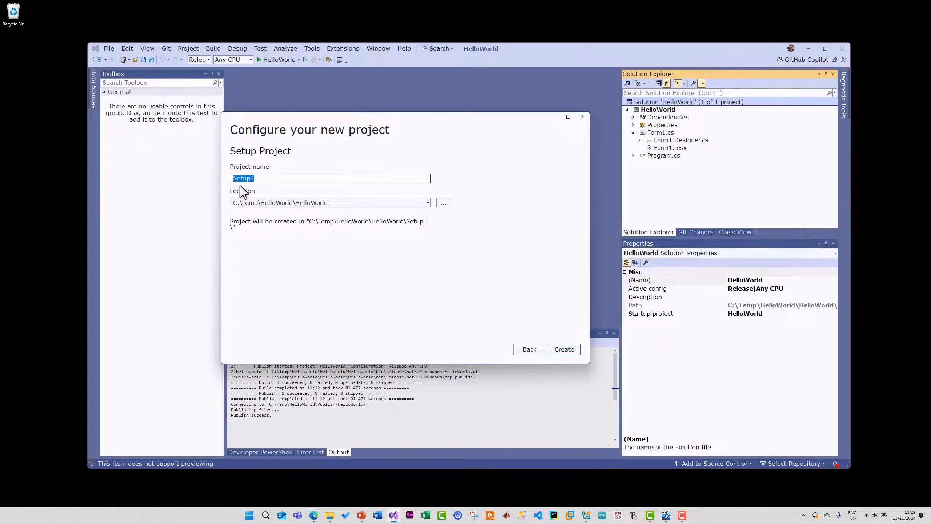
pyautogui.click(264, 179)
pyautogui.write('HelloWorld')
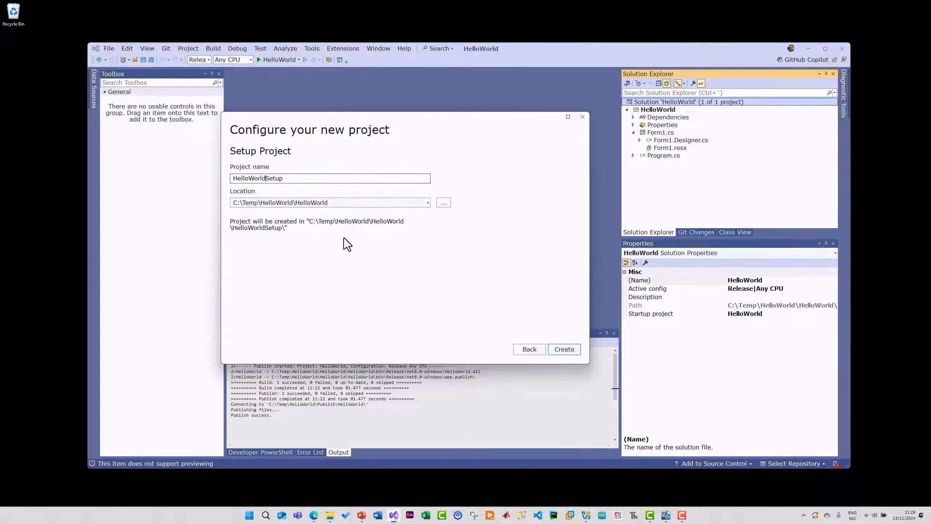
pyautogui.click(567, 353)
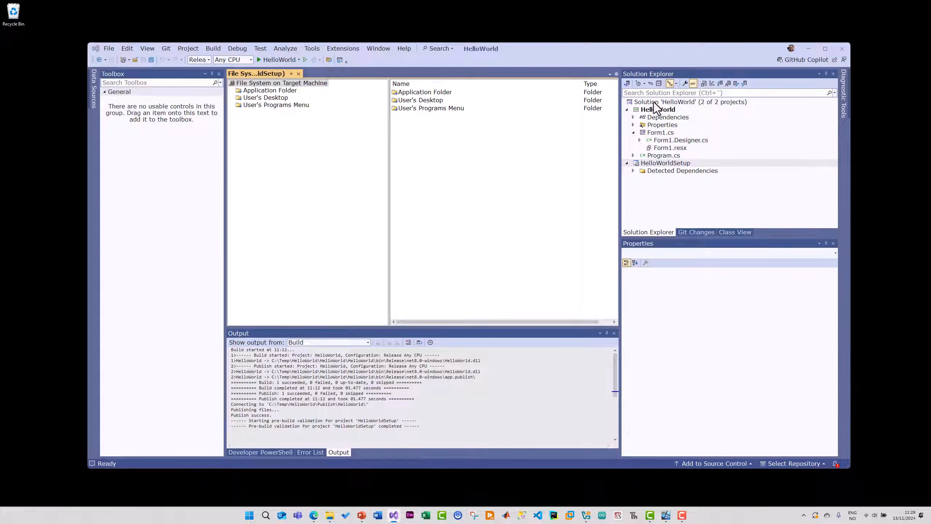
# Open the File System view of the HelloWorldSetup project and look through its target machine folders
pyautogui.doubleClick(665, 110)
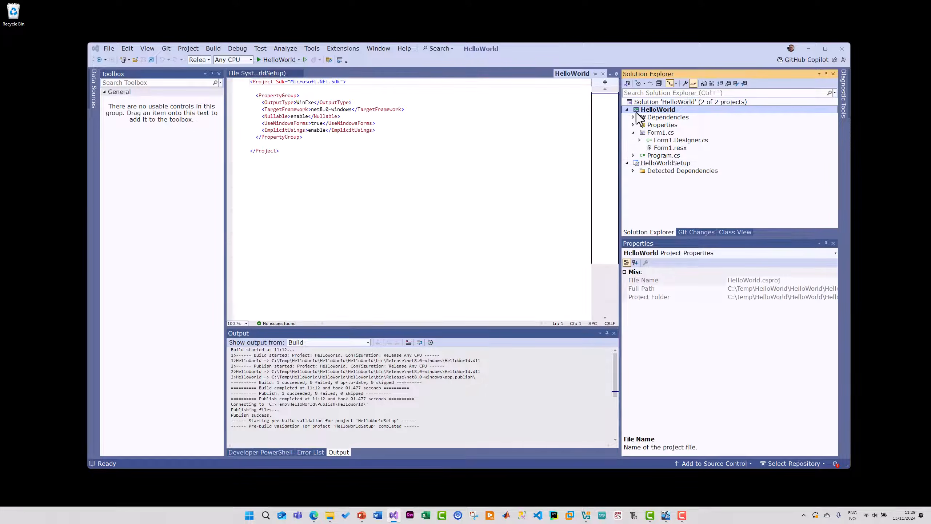
pyautogui.click(674, 164)
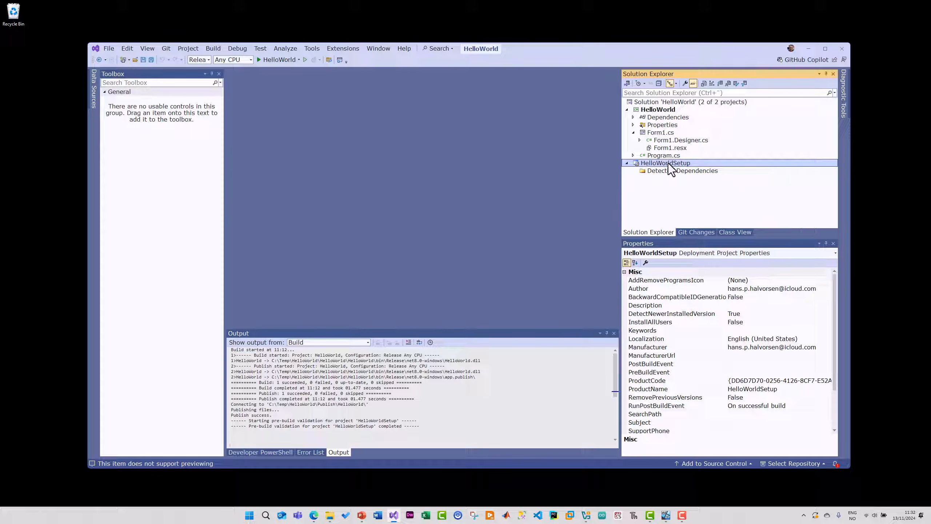
pyautogui.rightClick(679, 164)
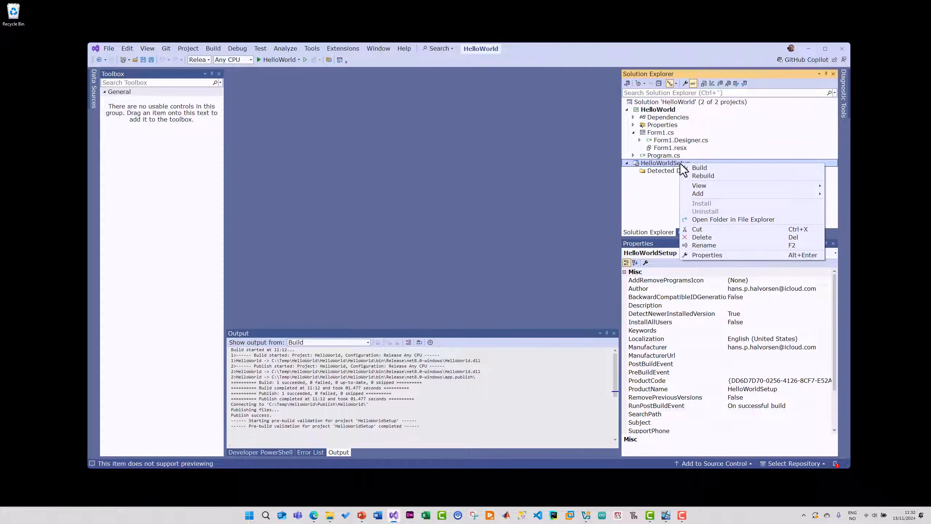
pyautogui.moveTo(703, 185)
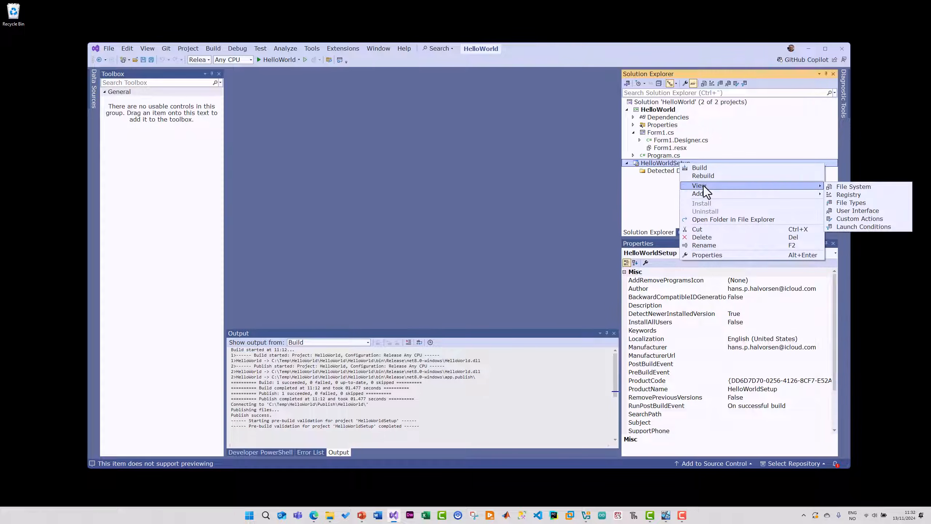
pyautogui.click(853, 187)
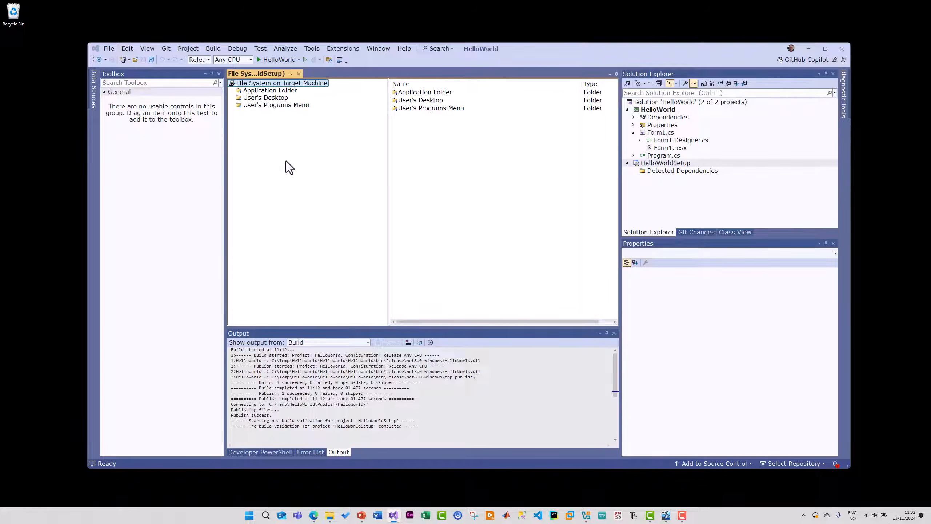
pyautogui.click(274, 93)
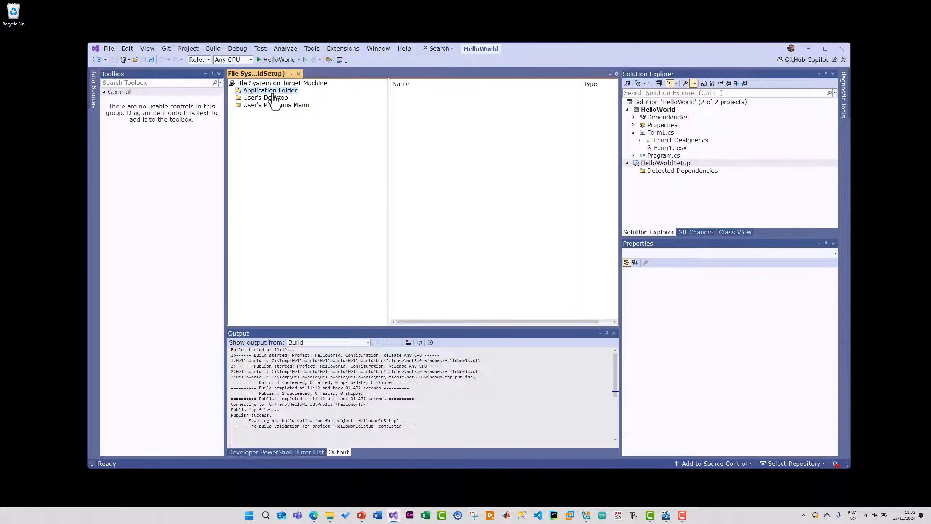
pyautogui.click(274, 96)
pyautogui.click(271, 106)
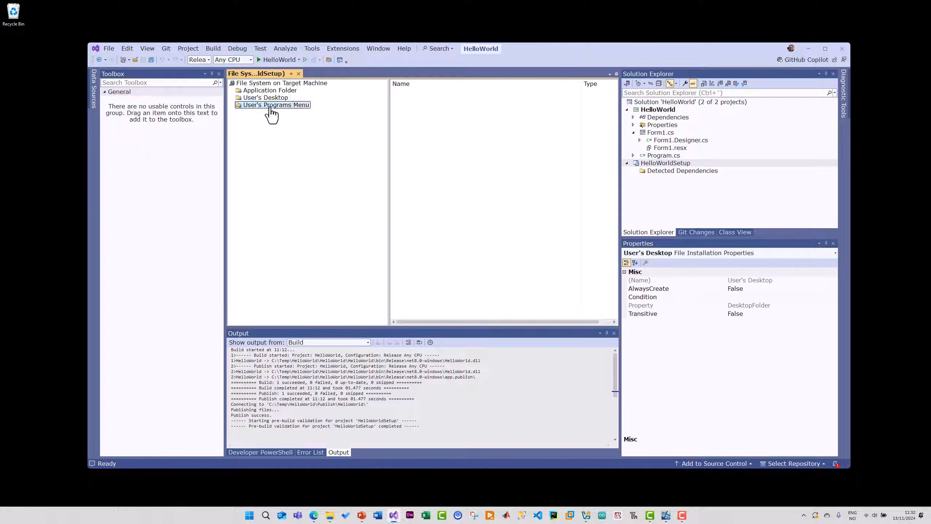
# Add the HelloWorld project's Publish Items output to the Application Folder, using the (Active) configuration
pyautogui.click(275, 92)
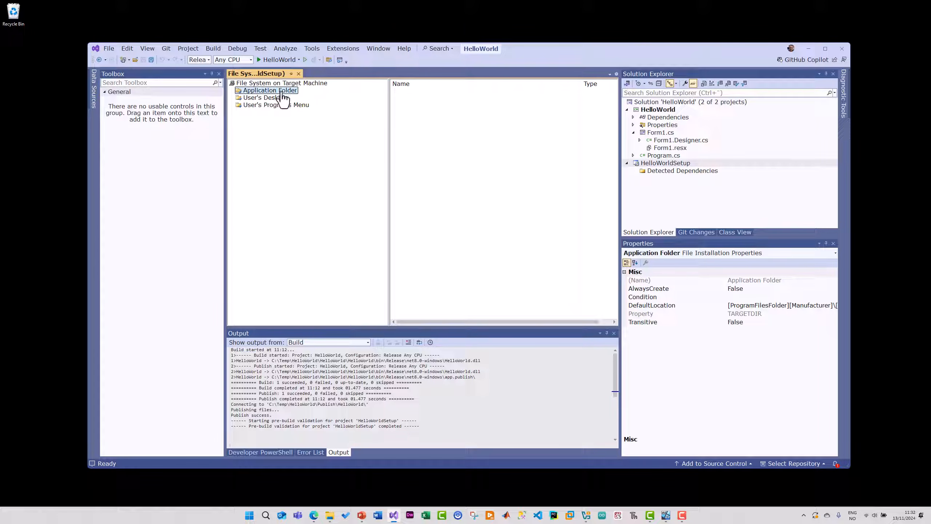
pyautogui.rightClick(282, 93)
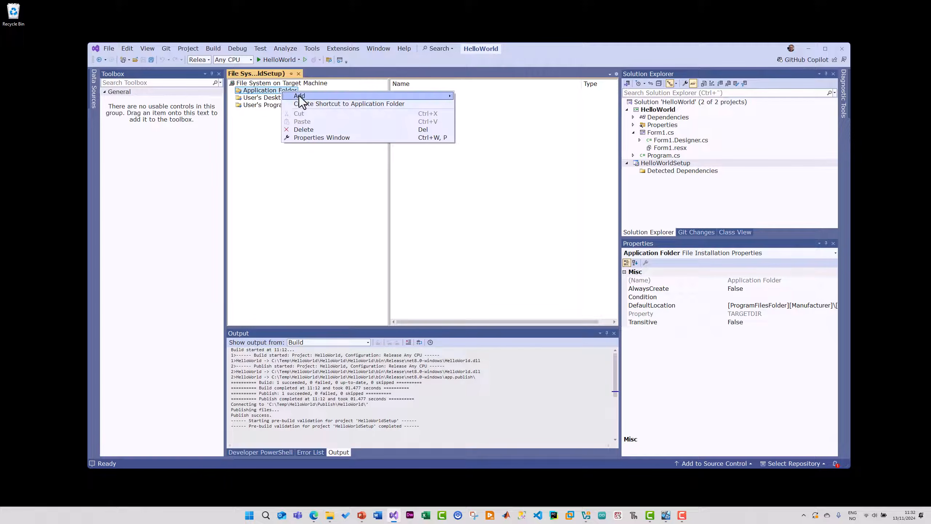
pyautogui.moveTo(299, 96)
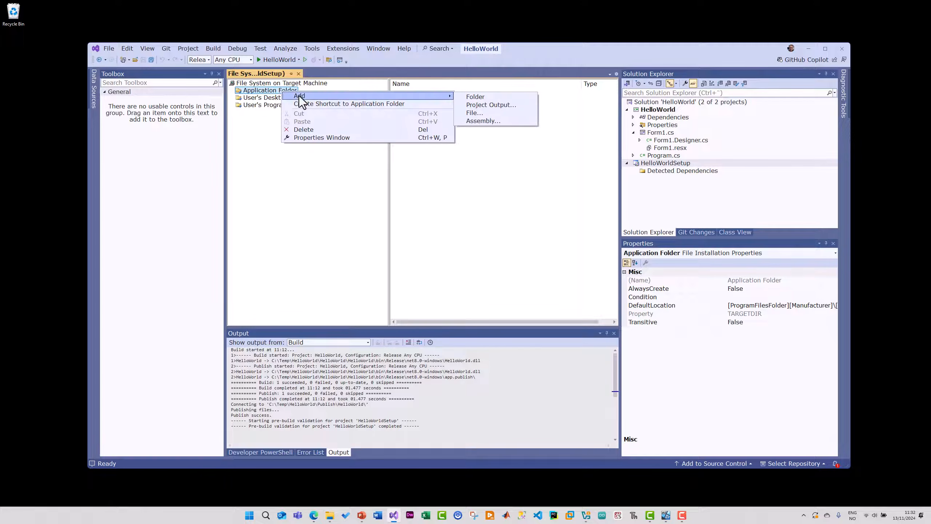
pyautogui.click(490, 106)
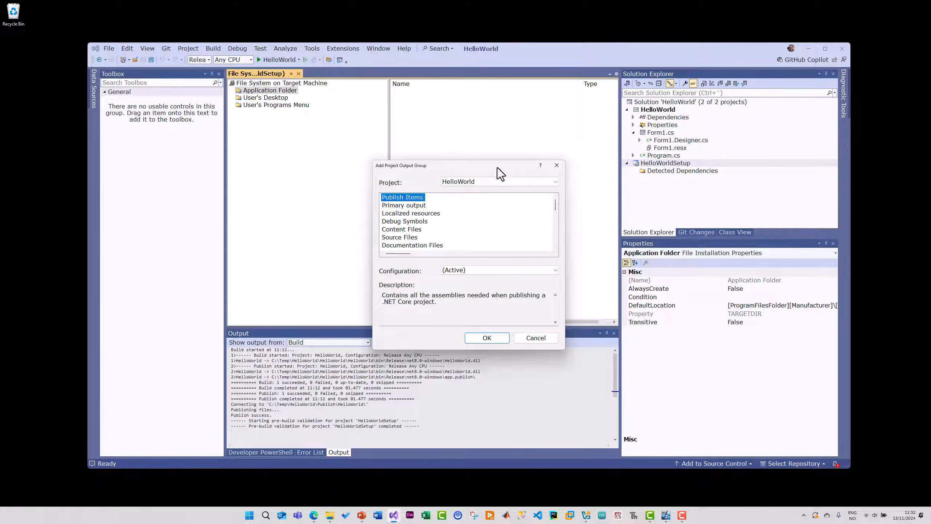
pyautogui.moveTo(498, 167); pyautogui.dragTo(456, 145)
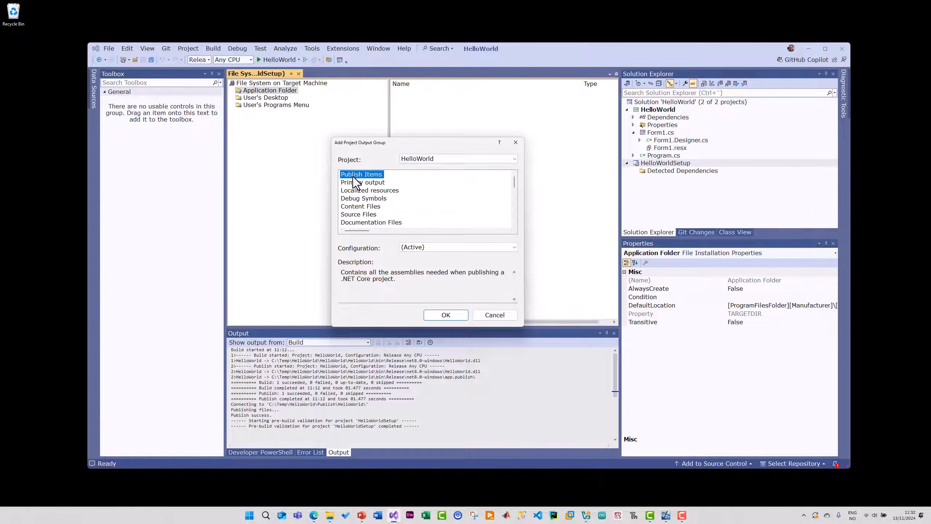
pyautogui.click(516, 159)
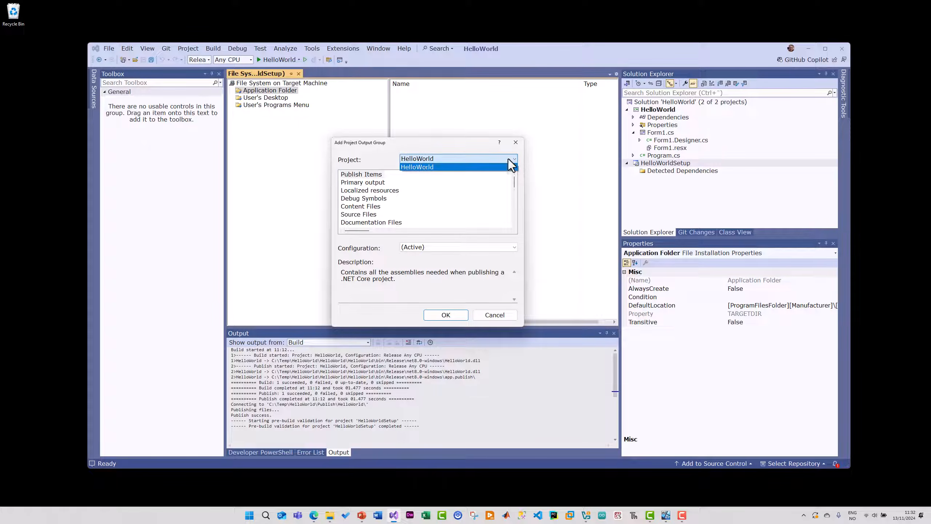
pyautogui.click(392, 161)
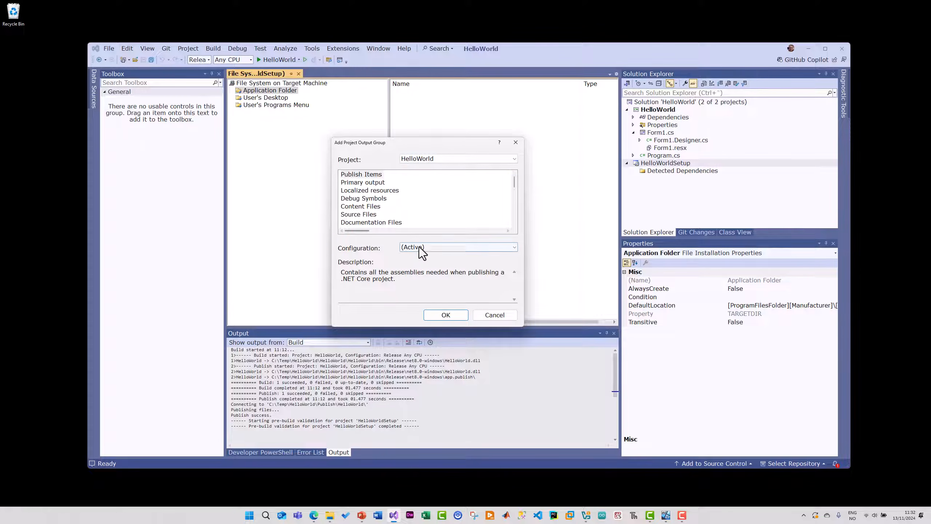
pyautogui.click(446, 315)
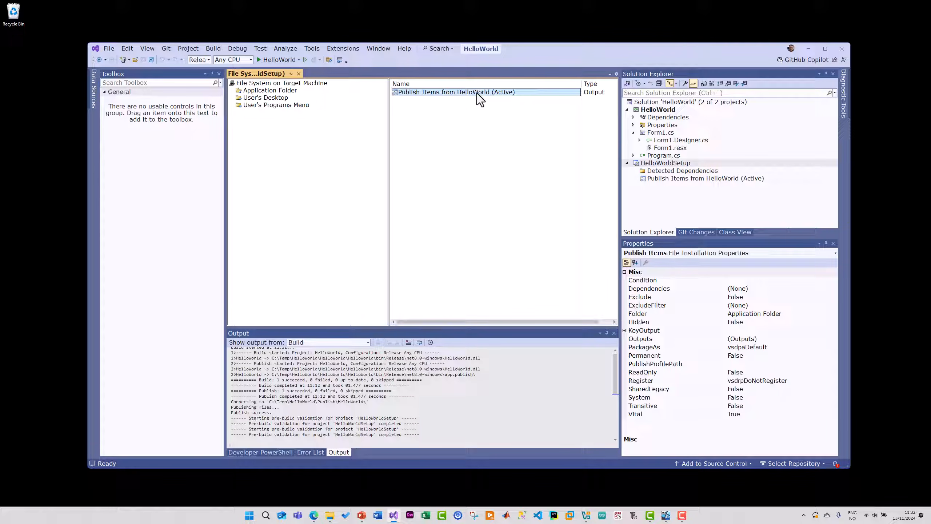
pyautogui.click(428, 105)
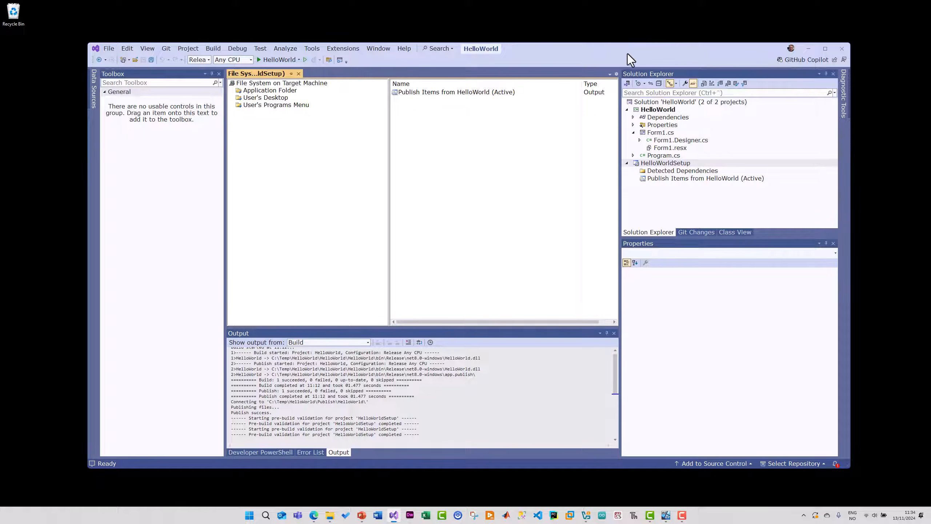
# Build the HelloWorldSetup project
pyautogui.moveTo(627, 55); pyautogui.dragTo(619, 50)
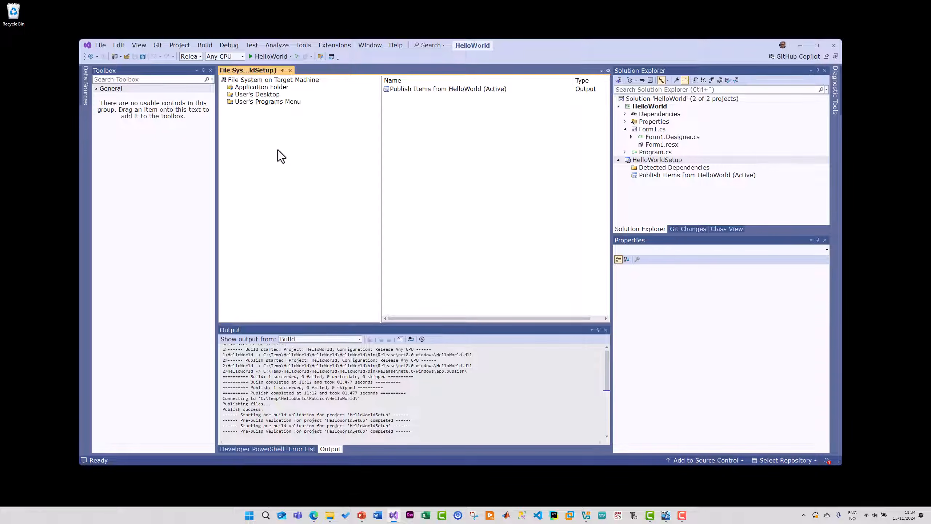
pyautogui.moveTo(563, 46); pyautogui.dragTo(569, 48)
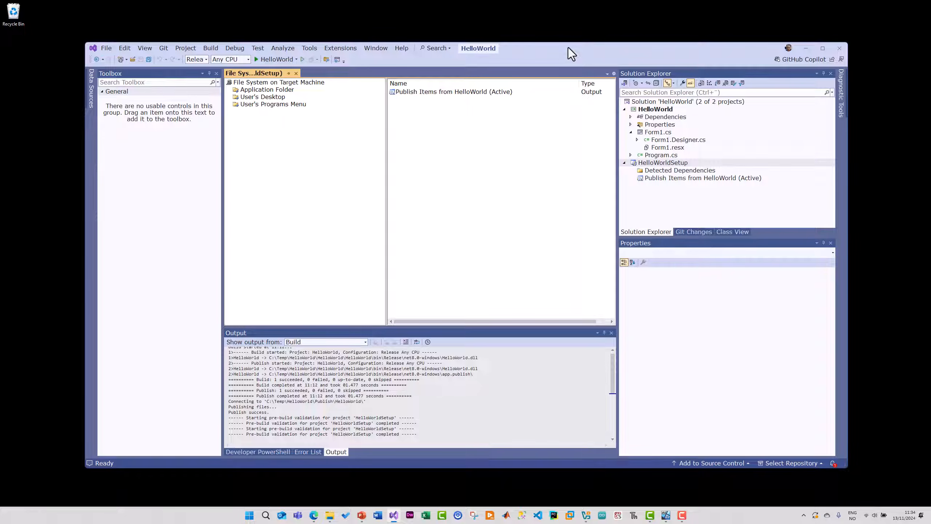
pyautogui.rightClick(658, 164)
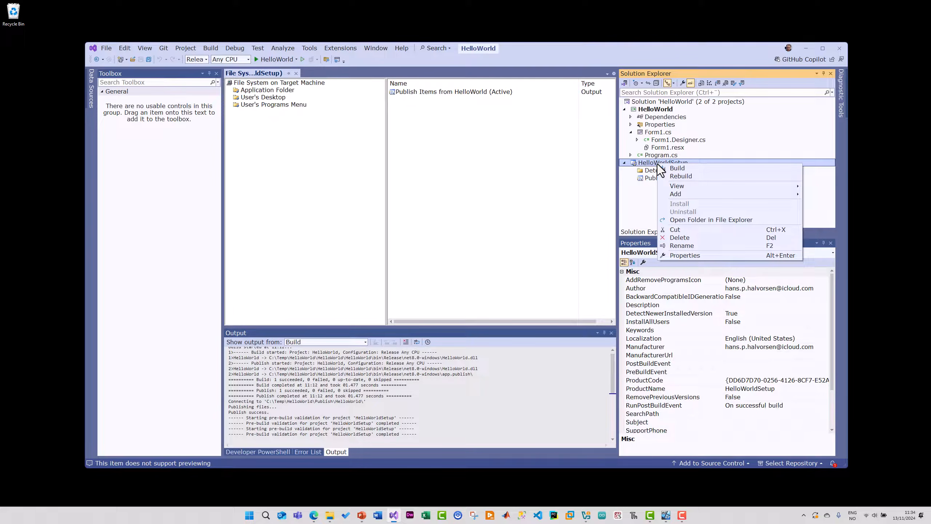
pyautogui.click(696, 169)
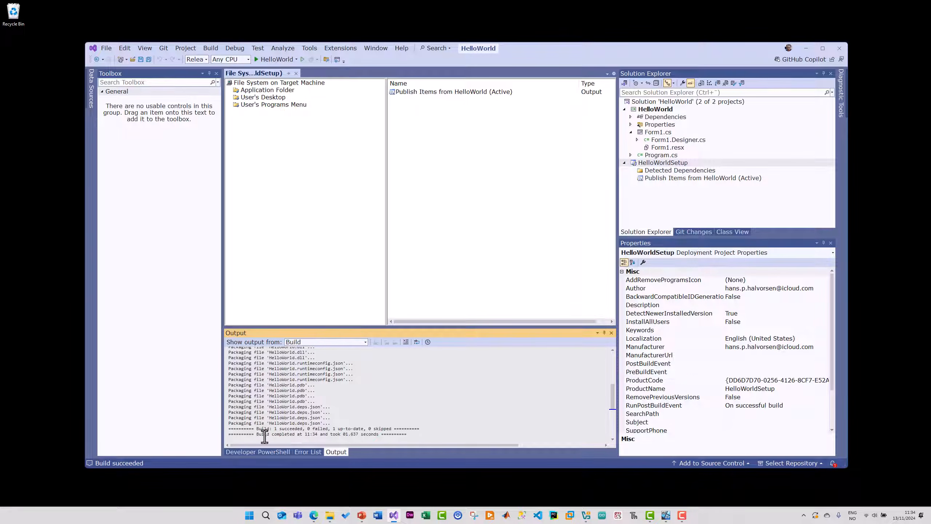
# Switch to File Explorer and go to the C:\Temp\HelloWorld\HelloWorld\HelloWorldSetup folder
pyautogui.click(329, 515)
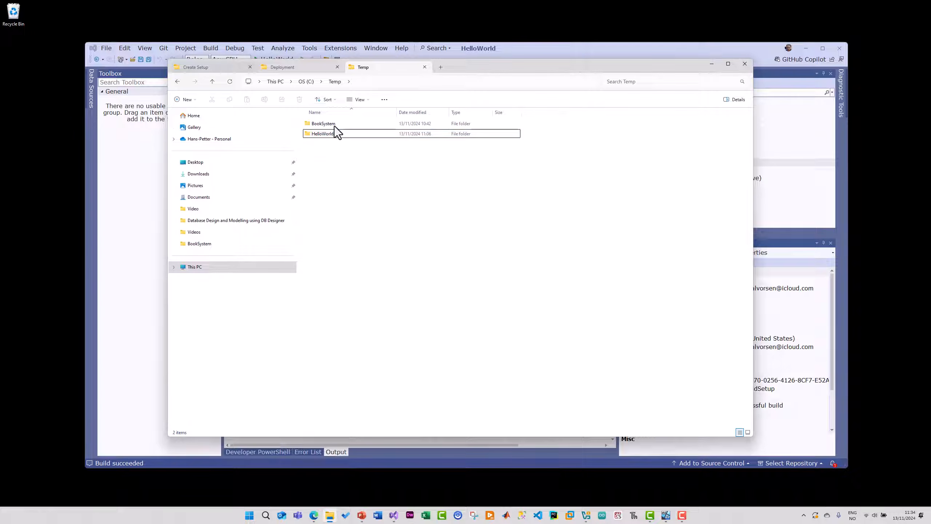
pyautogui.doubleClick(325, 135)
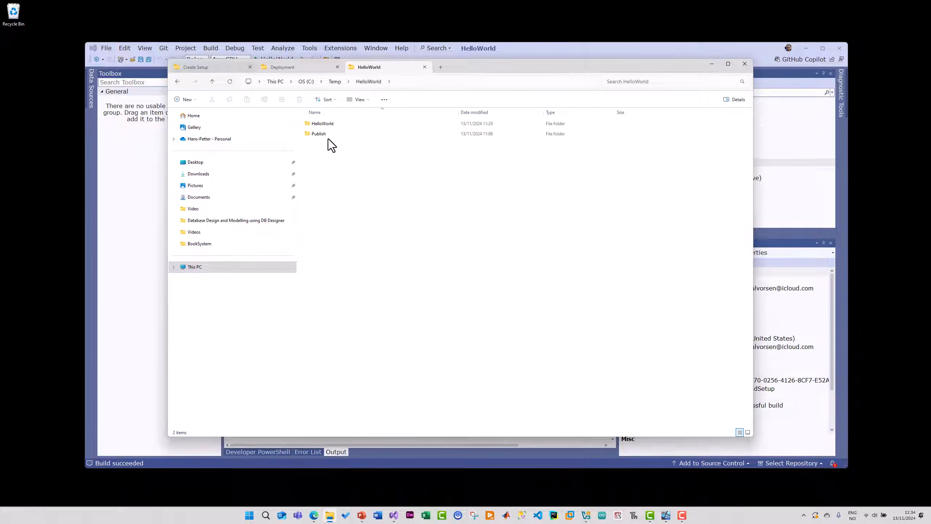
pyautogui.click(321, 123)
pyautogui.doubleClick(322, 124)
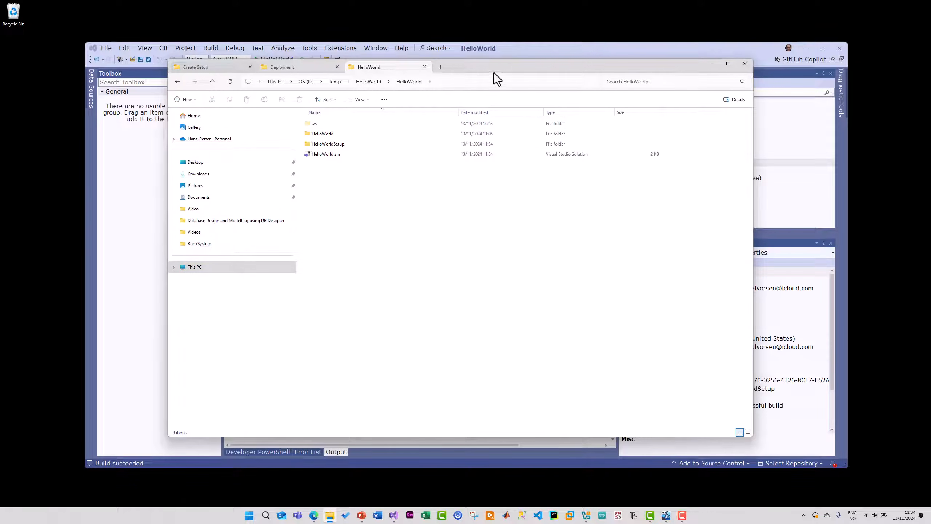
pyautogui.moveTo(493, 73); pyautogui.dragTo(515, 76)
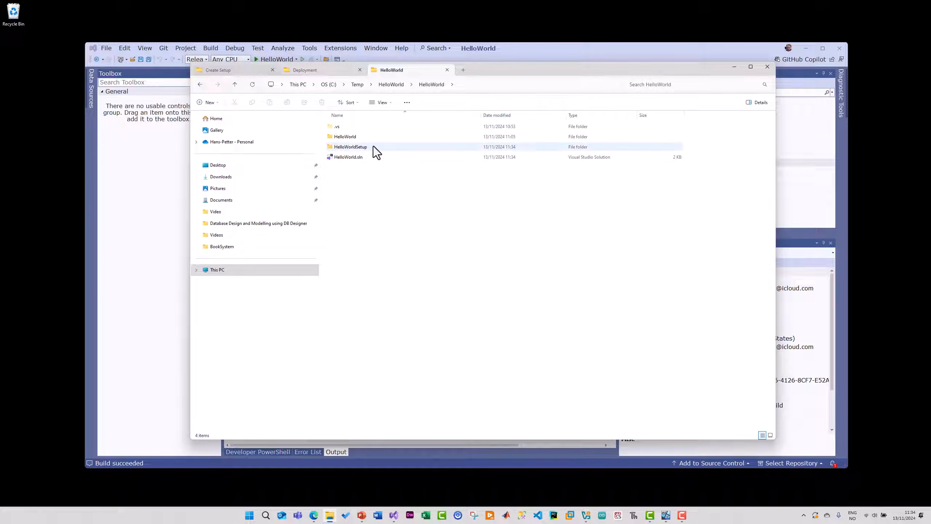
pyautogui.doubleClick(346, 149)
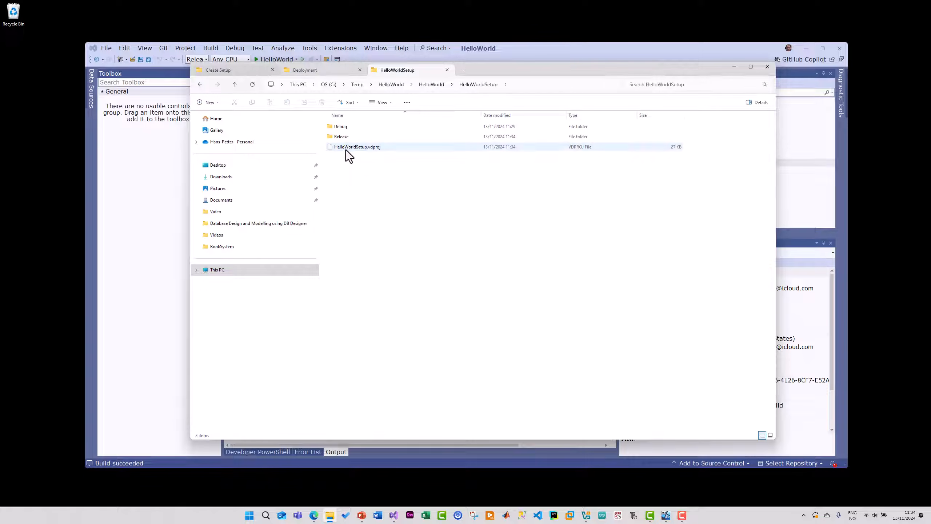
# Check the contents of the setup project's Debug and Release folders for the built installer files
pyautogui.doubleClick(338, 128)
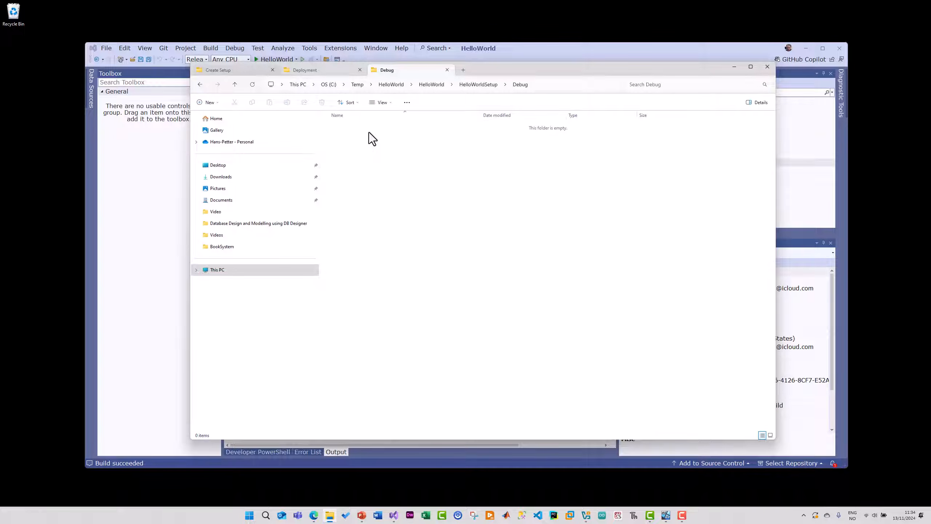
pyautogui.click(478, 85)
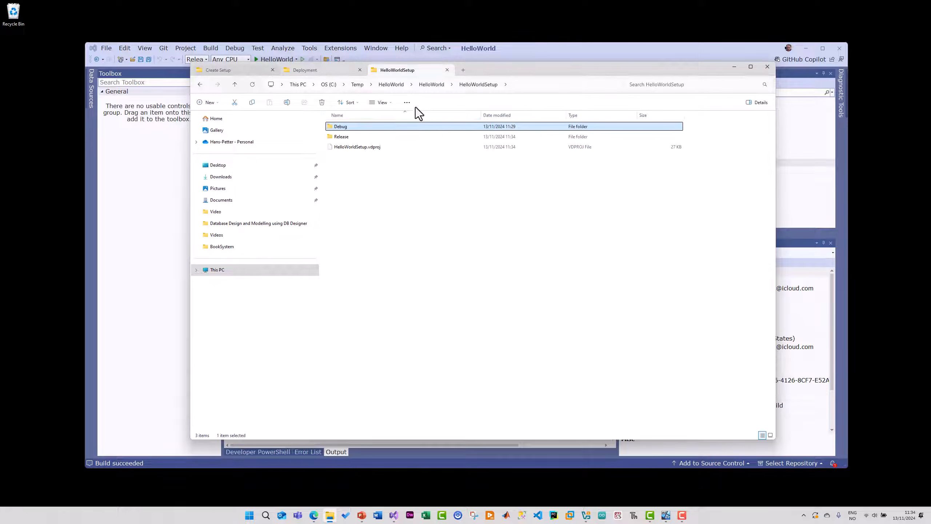
pyautogui.doubleClick(343, 137)
pyautogui.moveTo(433, 255); pyautogui.dragTo(343, 127)
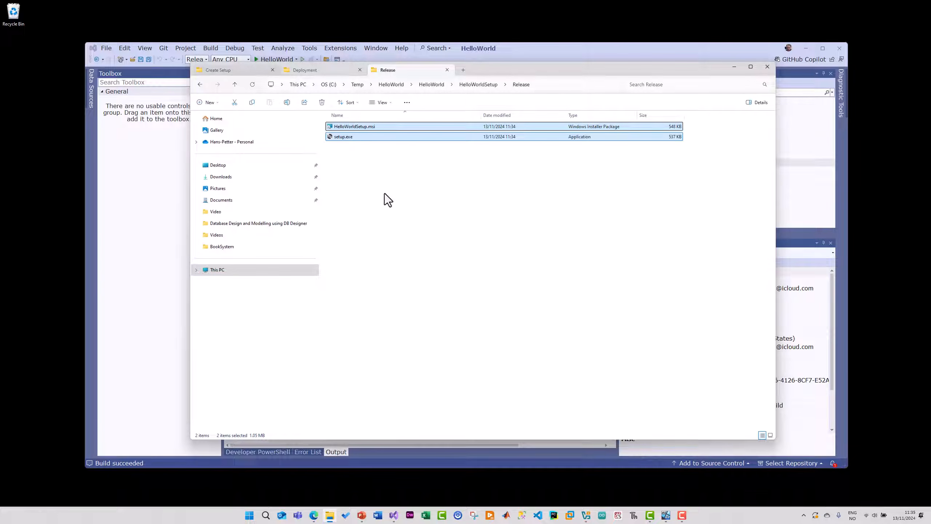
pyautogui.click(388, 200)
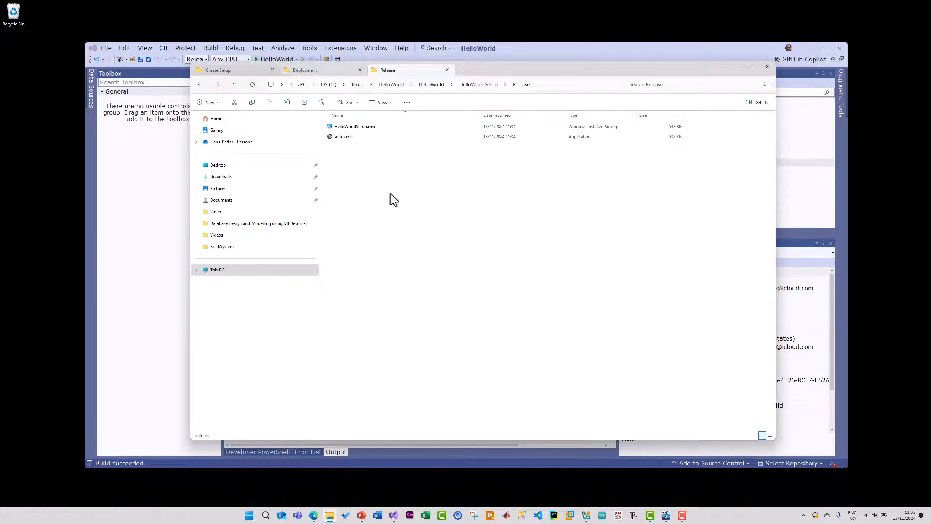
# Copy the setup project's Release folder into the Temp folder of the Windows 11 virtual machine
pyautogui.click(480, 84)
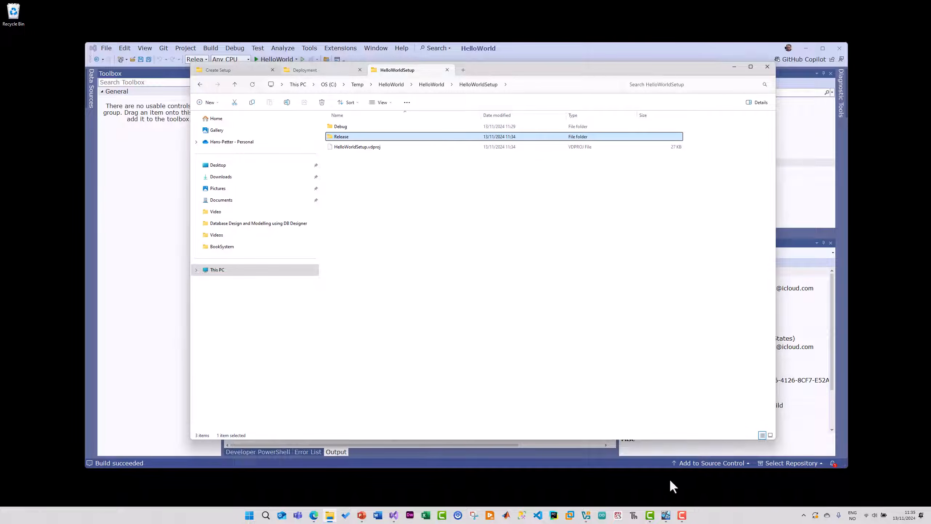
pyautogui.click(666, 515)
pyautogui.moveTo(604, 63); pyautogui.dragTo(537, 103)
pyautogui.moveTo(563, 61); pyautogui.dragTo(767, 66)
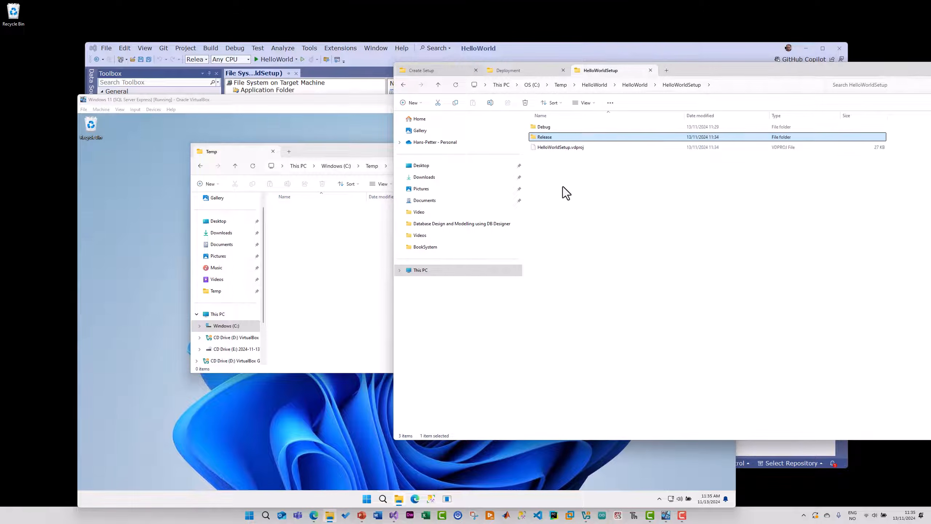
pyautogui.moveTo(543, 139); pyautogui.dragTo(324, 246)
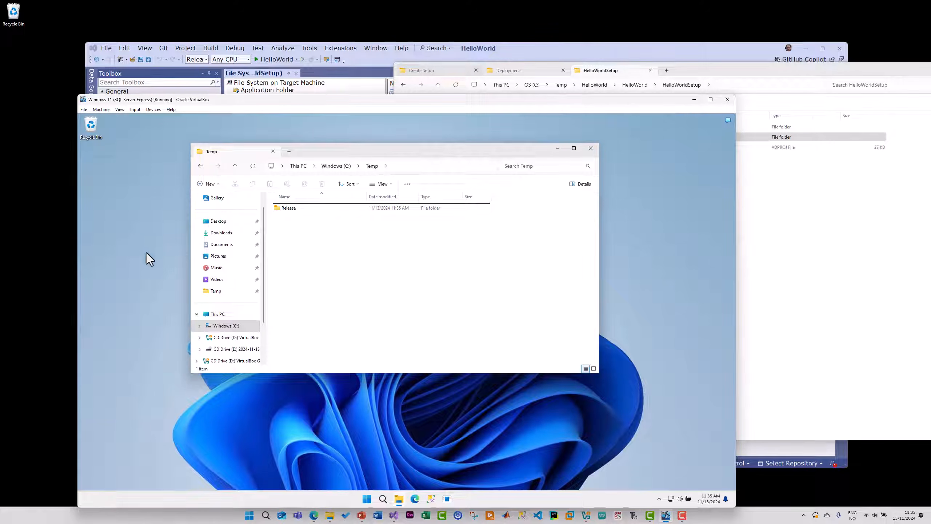
# Rename the copied Release folder in the virtual machine as HelloWorld Setup
pyautogui.moveTo(320, 98); pyautogui.dragTo(318, 70)
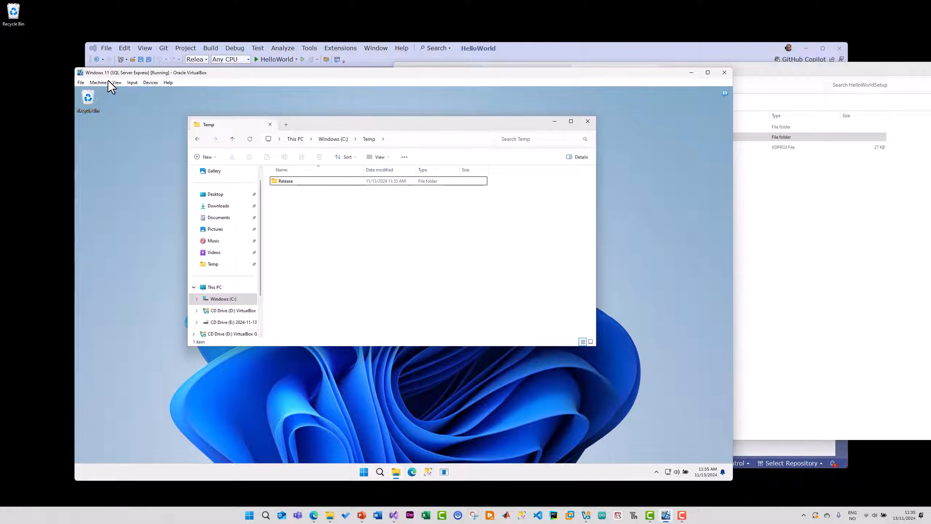
pyautogui.click(283, 182)
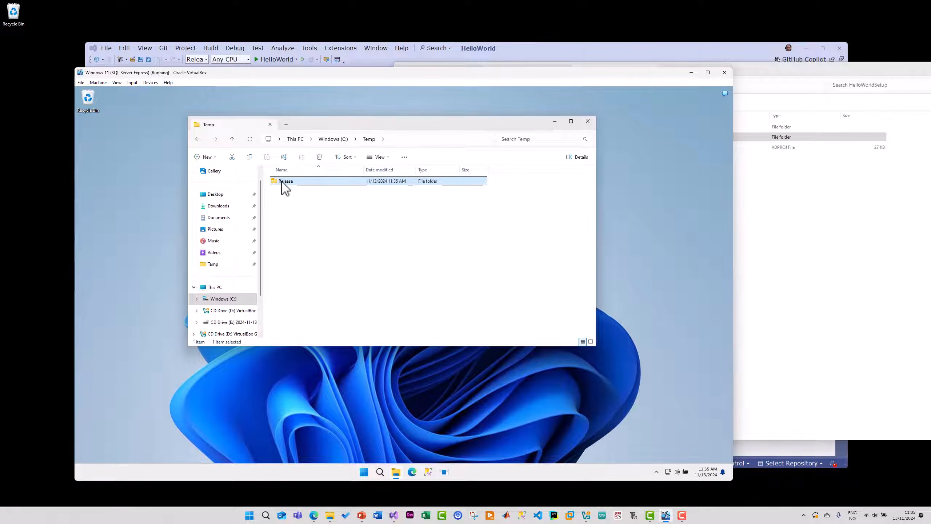
pyautogui.rightClick(283, 184)
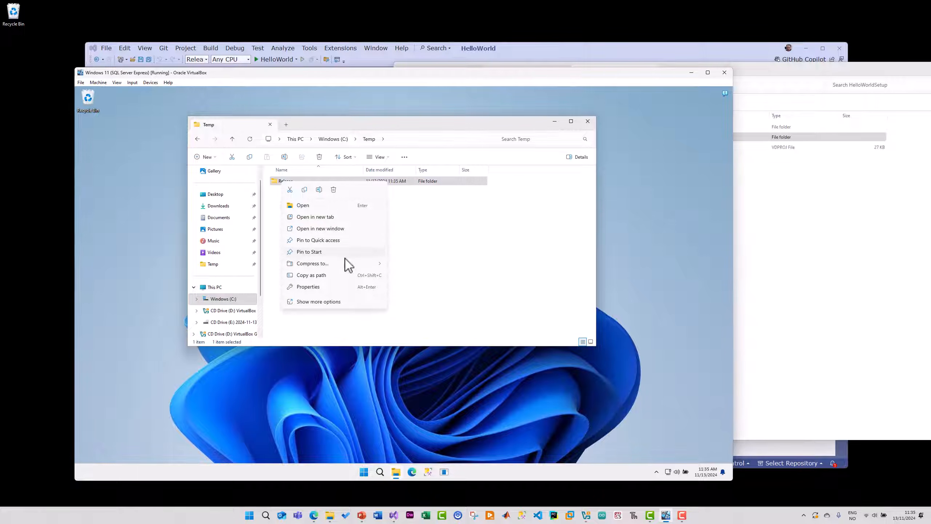
pyautogui.click(427, 261)
pyautogui.click(288, 184)
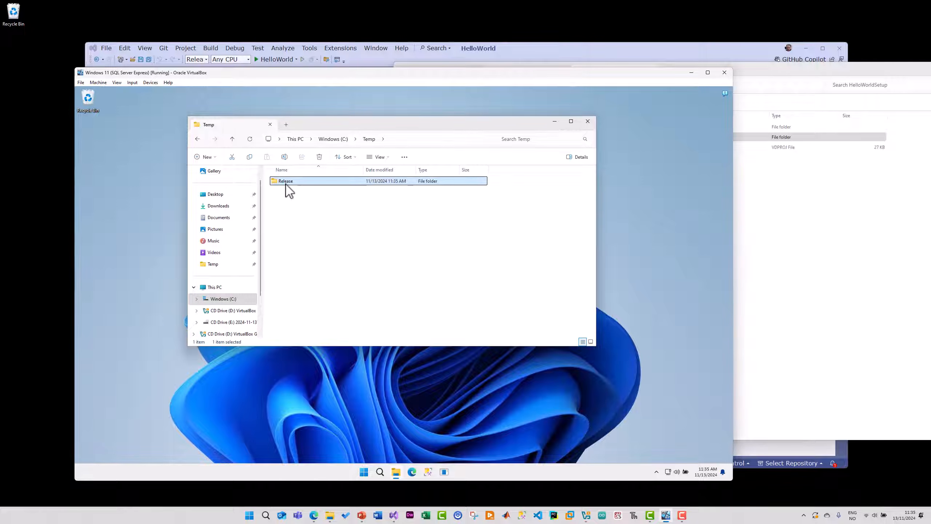
pyautogui.click(287, 183)
pyautogui.write('Se')
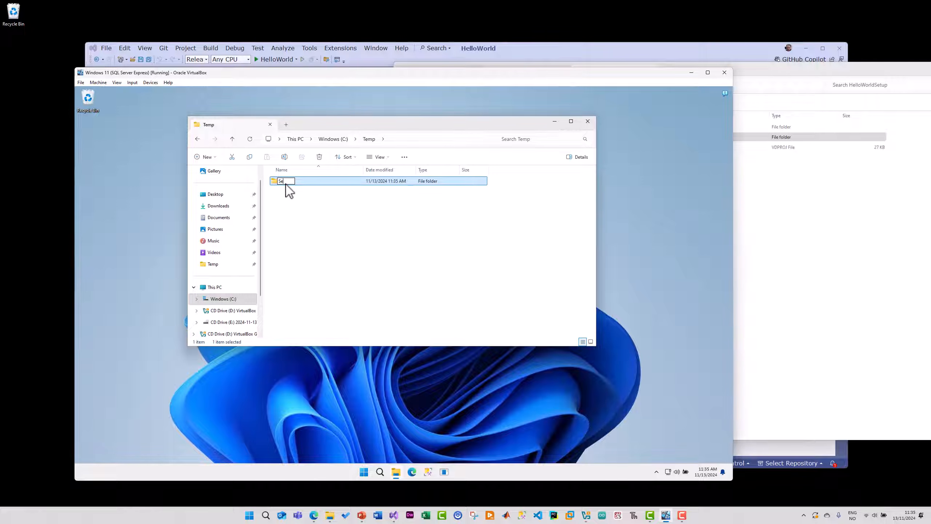
pyautogui.write('tup')
pyautogui.write('Hel')
pyautogui.write('loWorl')
pyautogui.write('d')
pyautogui.press('Return')
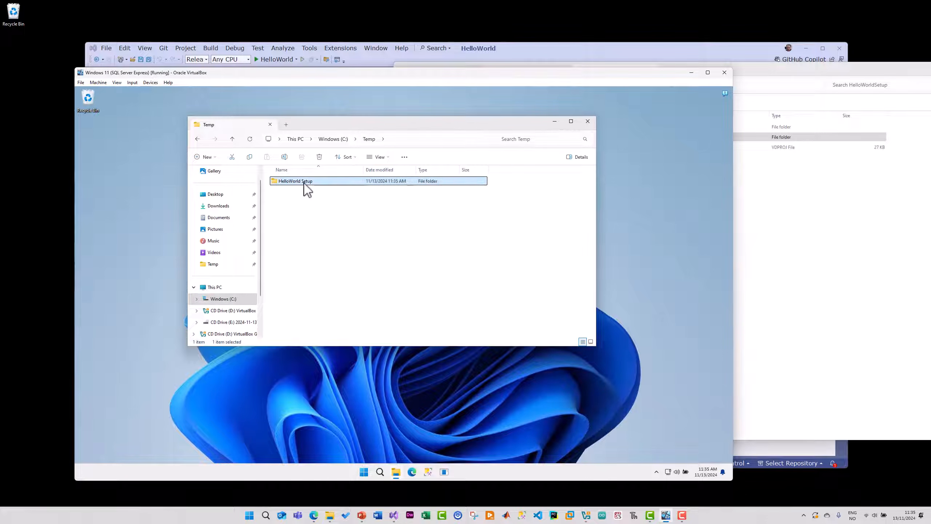
# Run setup.exe from the HelloWorld Setup folder and move its wizard window clear of the file list
pyautogui.doubleClick(304, 181)
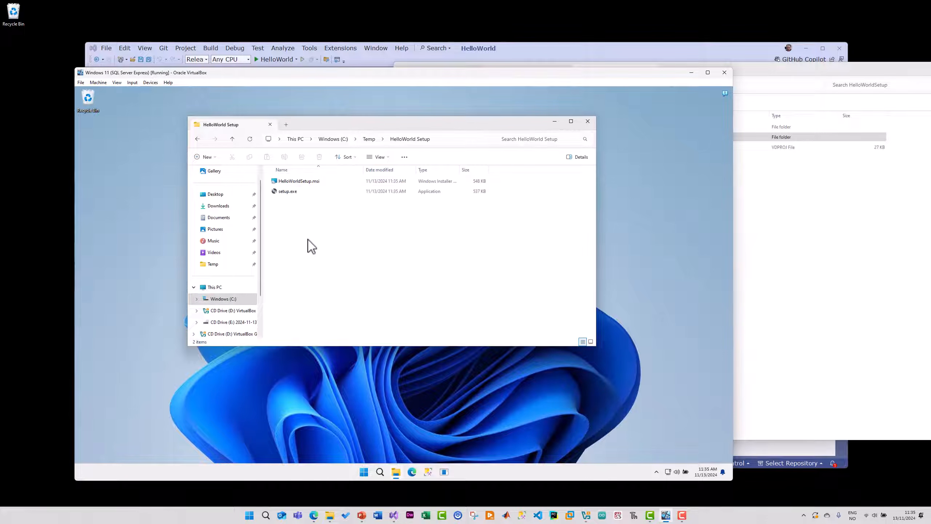
pyautogui.click(293, 200)
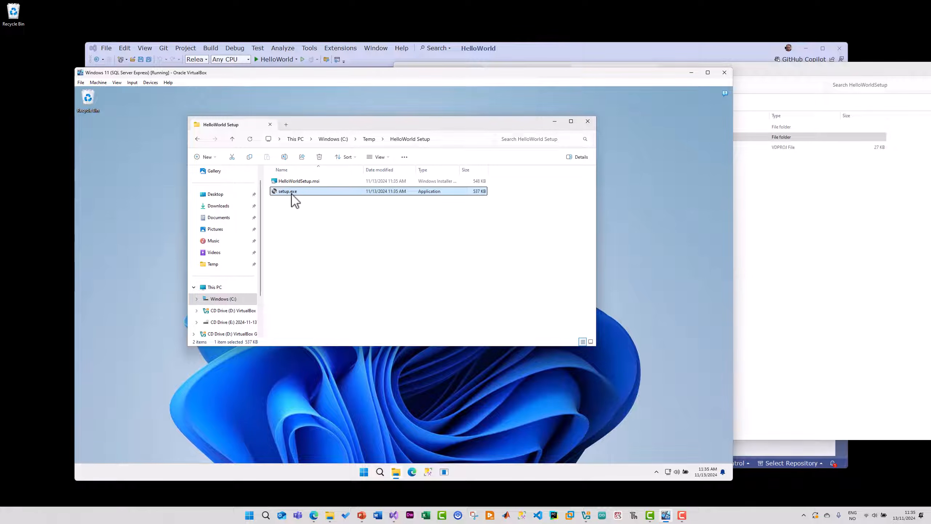
pyautogui.doubleClick(294, 200)
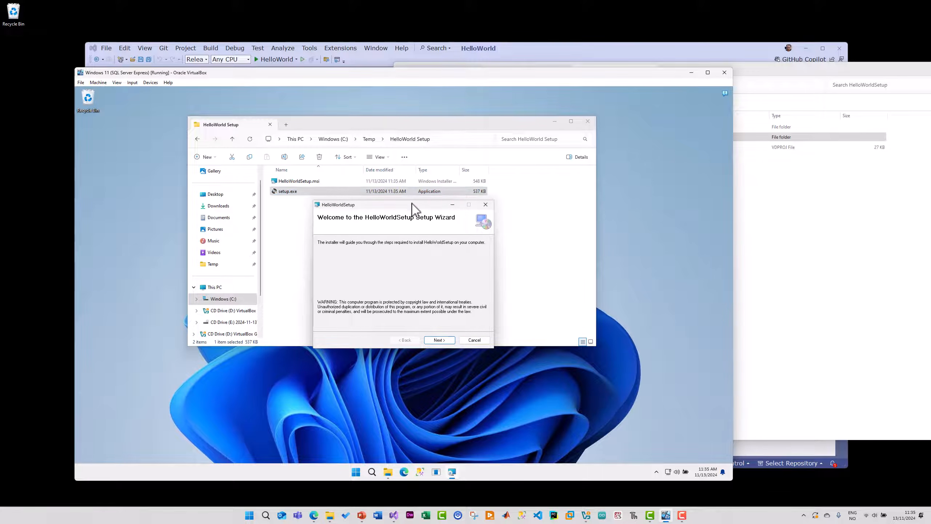
pyautogui.moveTo(400, 203); pyautogui.dragTo(210, 141)
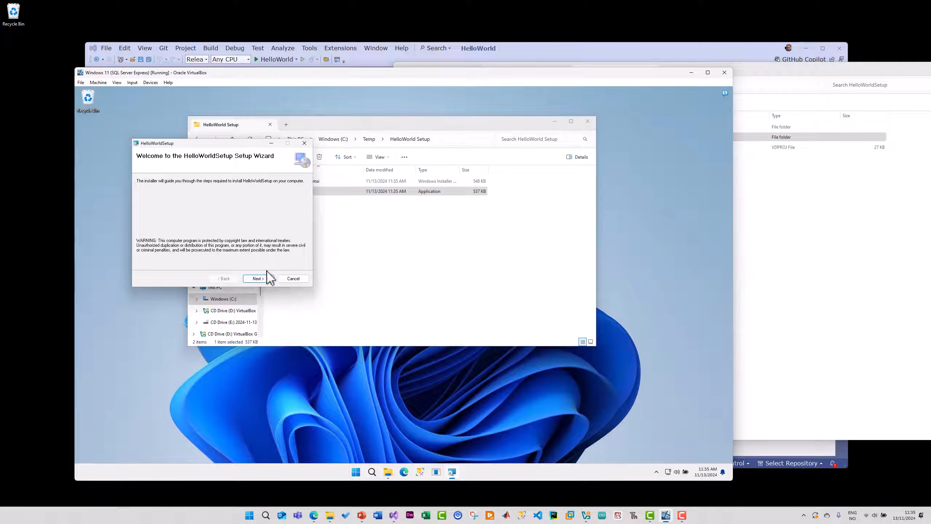
# Advance the setup wizard to the installation folder choice and set the folder to C:\Program Files (x86)\HelloWorld
pyautogui.click(263, 280)
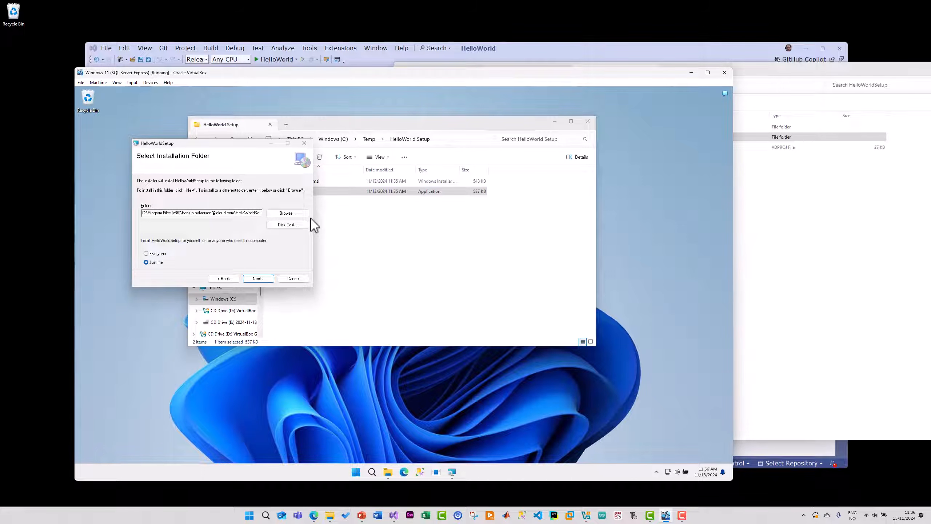
pyautogui.press('BackSpace')
pyautogui.press('BackSpace')
pyautogui.press('BackSpace')
pyautogui.press('BackSpace')
pyautogui.press('BackSpace')
pyautogui.press('BackSpace')
pyautogui.press('BackSpace')
pyautogui.press('BackSpace')
pyautogui.press('BackSpace')
pyautogui.press('BackSpace')
pyautogui.press('BackSpace')
pyautogui.press('BackSpace')
pyautogui.press('BackSpace')
pyautogui.press('BackSpace')
pyautogui.press('BackSpace')
pyautogui.press('BackSpace')
pyautogui.press('BackSpace')
pyautogui.press('BackSpace')
pyautogui.press('BackSpace')
pyautogui.press('BackSpace')
pyautogui.press('BackSpace')
pyautogui.press('BackSpace')
pyautogui.press('BackSpace')
pyautogui.press('BackSpace')
pyautogui.press('BackSpace')
pyautogui.press('BackSpace')
pyautogui.press('BackSpace')
pyautogui.write('Hell')
pyautogui.press('BackSpace')
pyautogui.write('oWorld')
pyautogui.press('Delete')
pyautogui.press('Delete')
pyautogui.press('Delete')
pyautogui.press('Delete')
pyautogui.press('Delete')
pyautogui.press('Delete')
pyautogui.press('Delete')
pyautogui.press('Delete')
pyautogui.press('Delete')
pyautogui.press('Delete')
pyautogui.press('Delete')
pyautogui.press('Delete')
pyautogui.press('Delete')
pyautogui.press('Delete')
pyautogui.press('Delete')
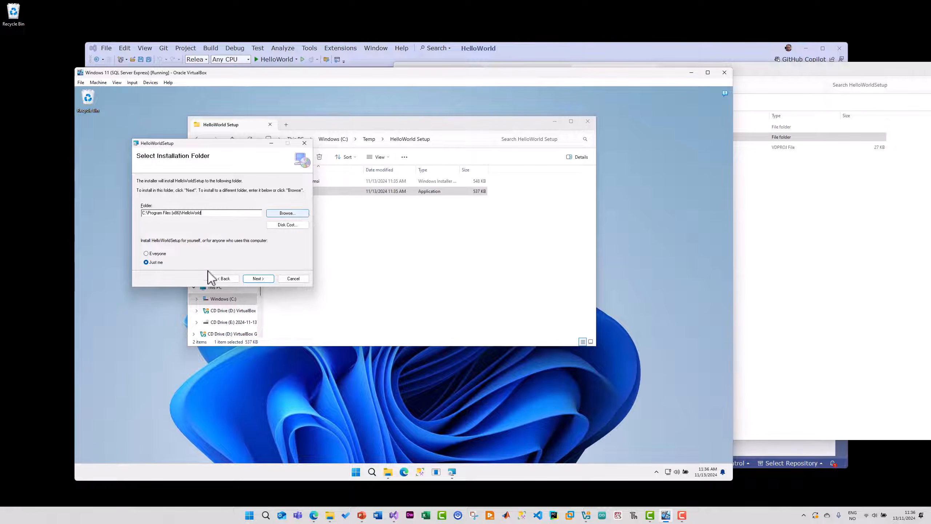
# Install the application for Everyone, allow the installer to make changes to the device, and close the completed wizard
pyautogui.click(159, 254)
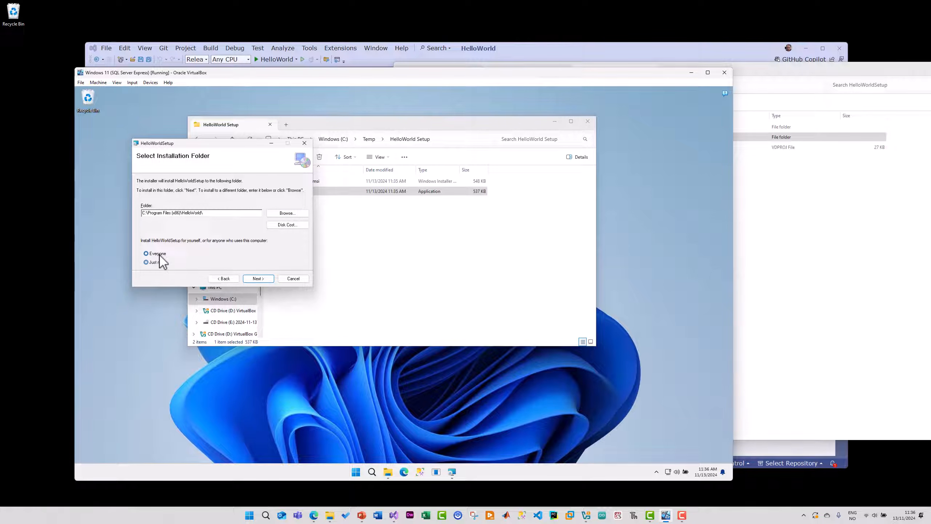
pyautogui.click(257, 281)
pyautogui.click(257, 280)
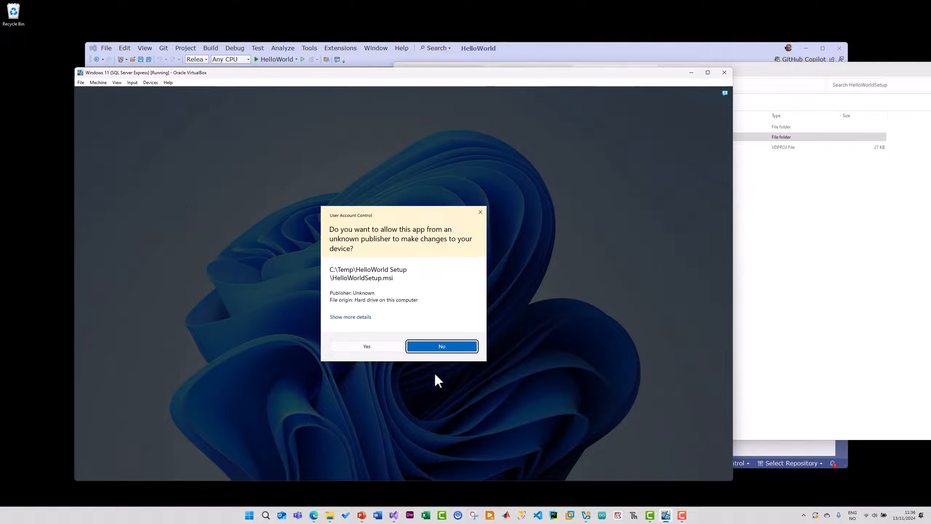
pyautogui.click(369, 347)
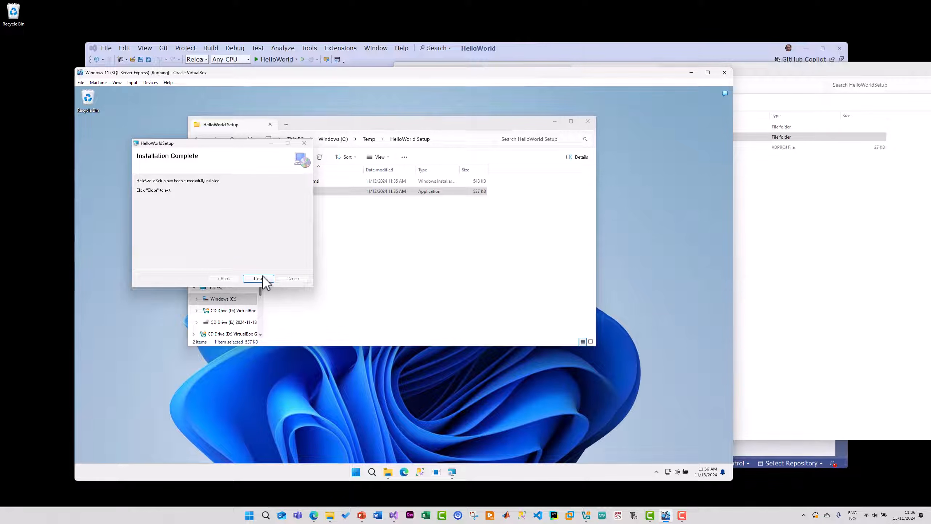
pyautogui.click(259, 278)
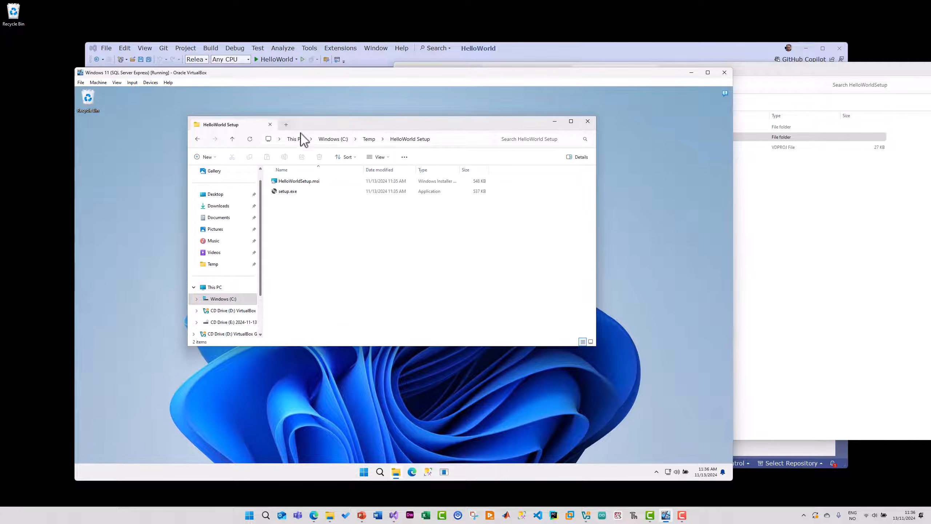
# Open the installed HelloWorld folder under C:\Program Files (x86) in a new File Explorer tab and reposition the window
pyautogui.click(287, 125)
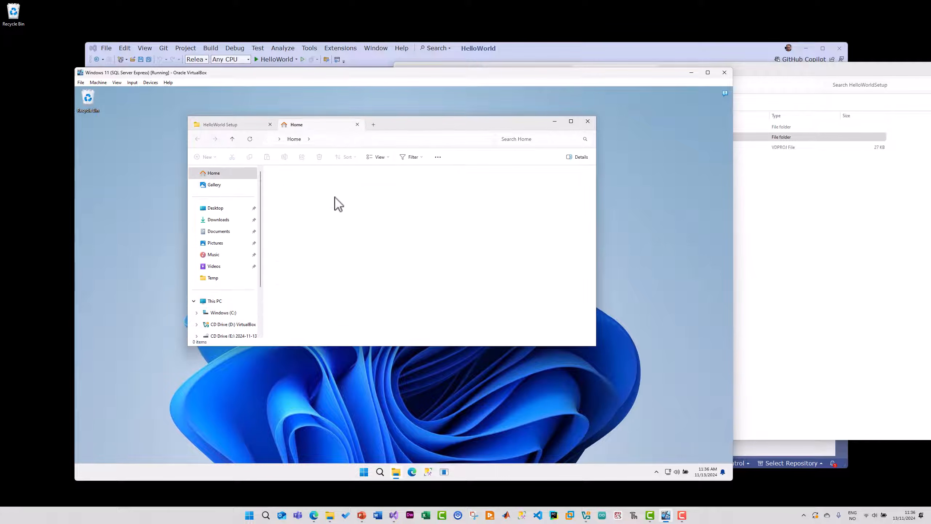
pyautogui.click(220, 303)
pyautogui.doubleClick(318, 182)
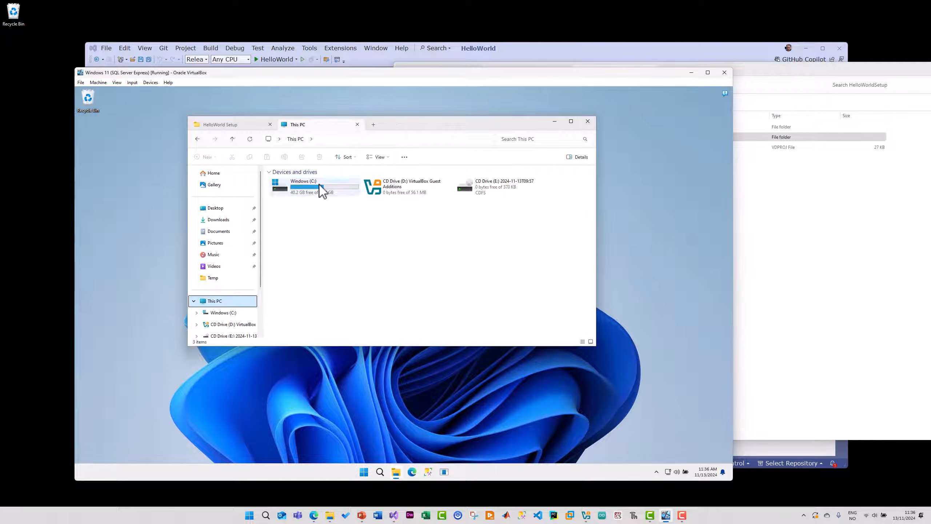
pyautogui.click(297, 225)
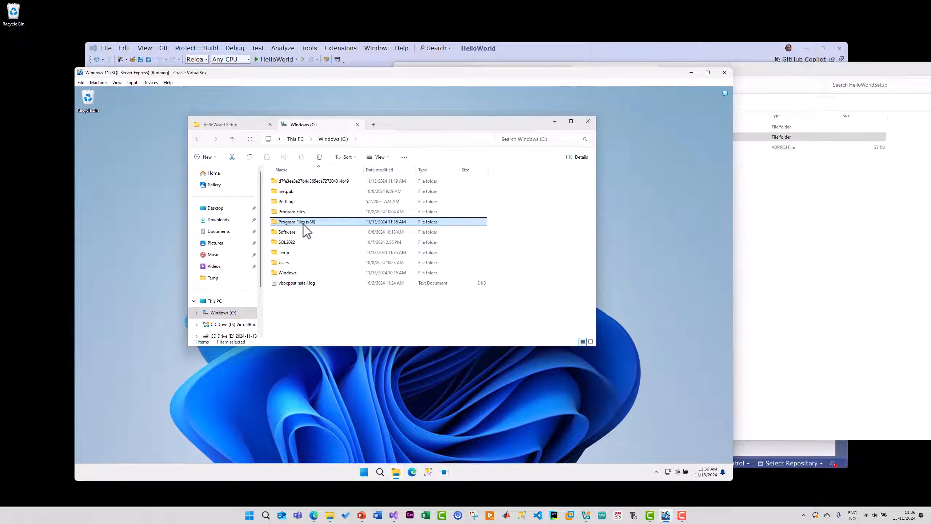
pyautogui.doubleClick(311, 223)
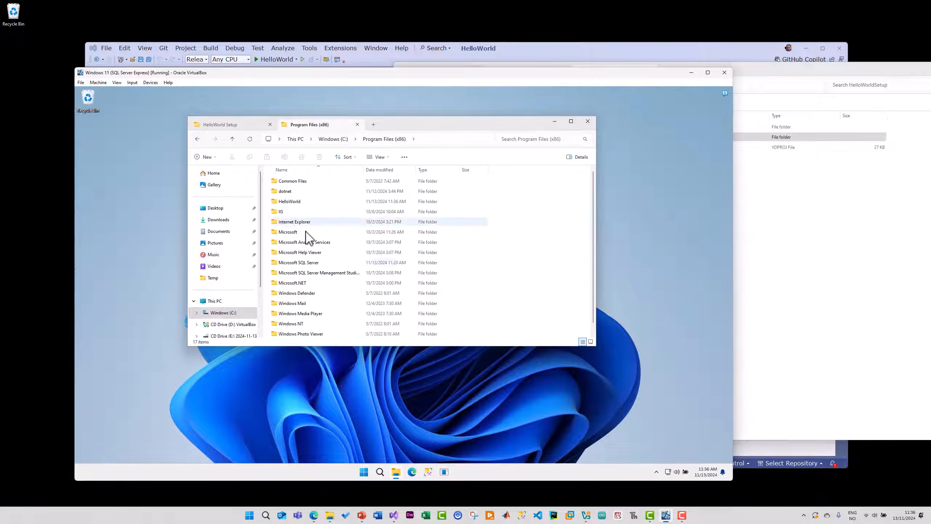
pyautogui.doubleClick(294, 201)
pyautogui.moveTo(433, 124); pyautogui.dragTo(469, 135)
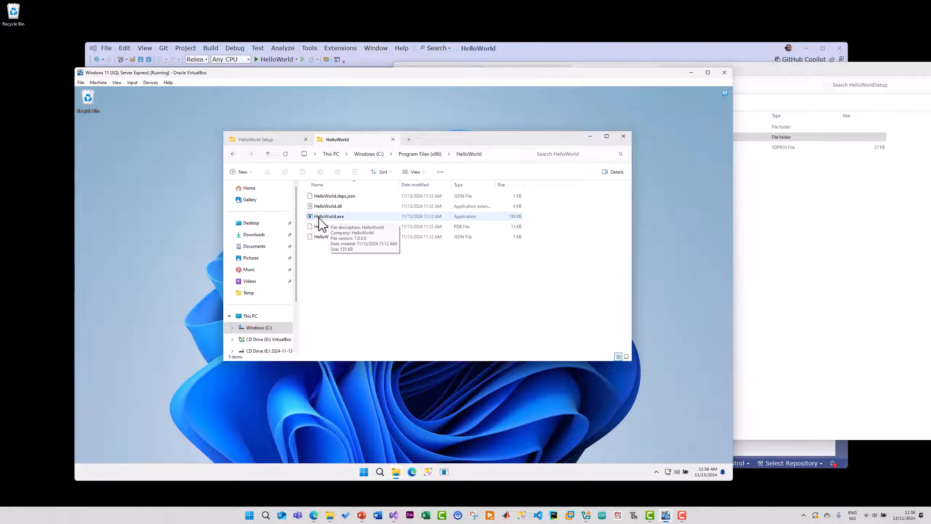
# Run the installed HelloWorld.exe to test it and close its window
pyautogui.doubleClick(333, 218)
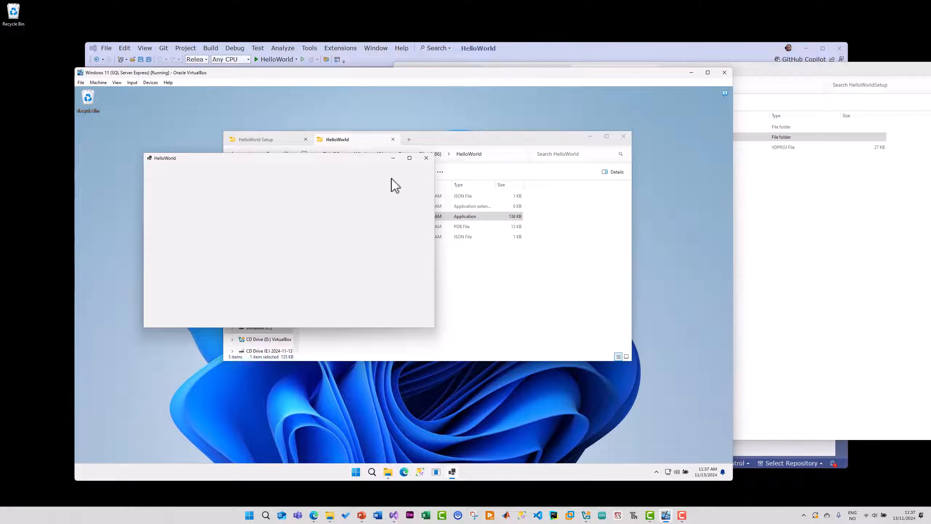
pyautogui.click(425, 158)
pyautogui.moveTo(447, 141); pyautogui.dragTo(457, 143)
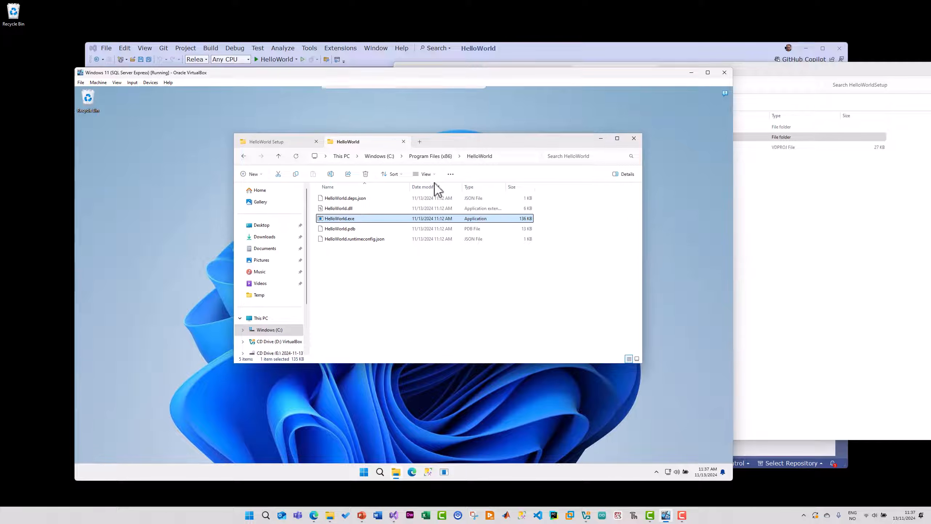
# Run setup.exe from the HelloWorld Setup folder, remove HelloWorldSetup with administrator approval, and close the setup wizard
pyautogui.click(381, 291)
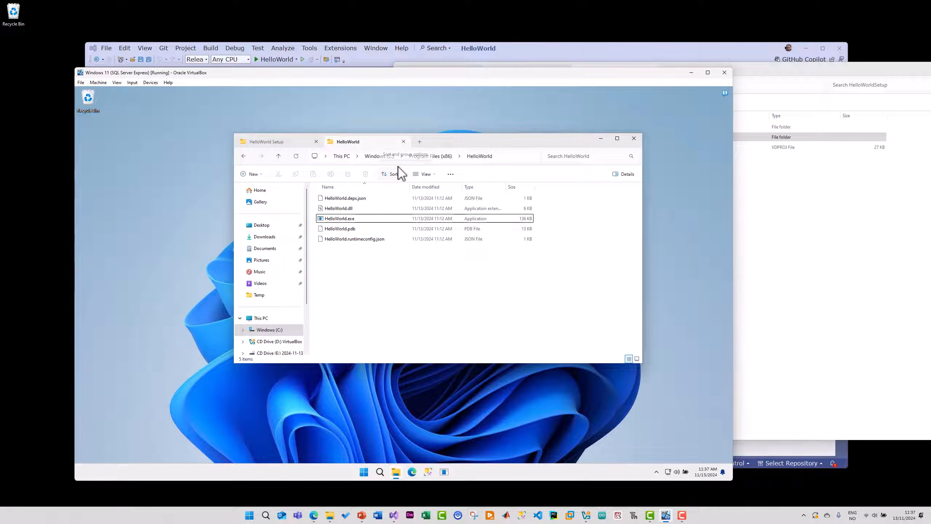
pyautogui.click(291, 142)
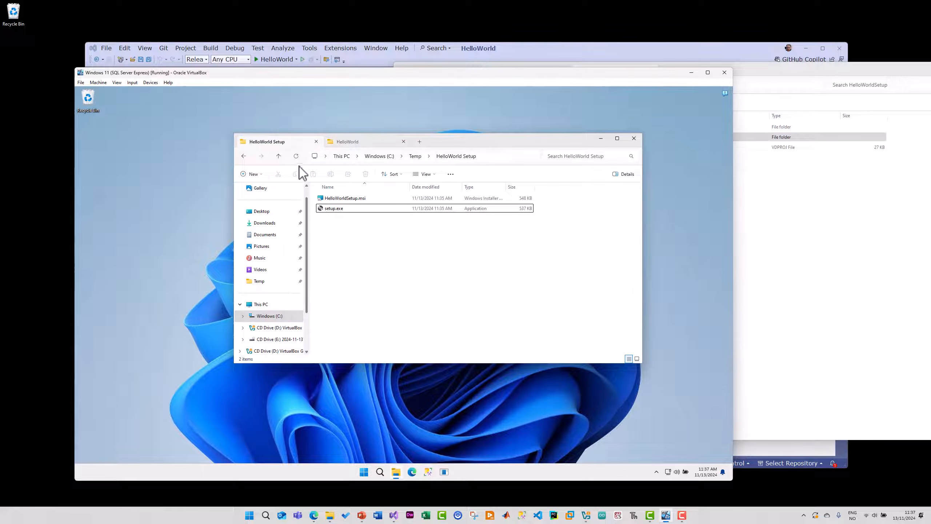
pyautogui.click(329, 210)
pyautogui.doubleClick(330, 210)
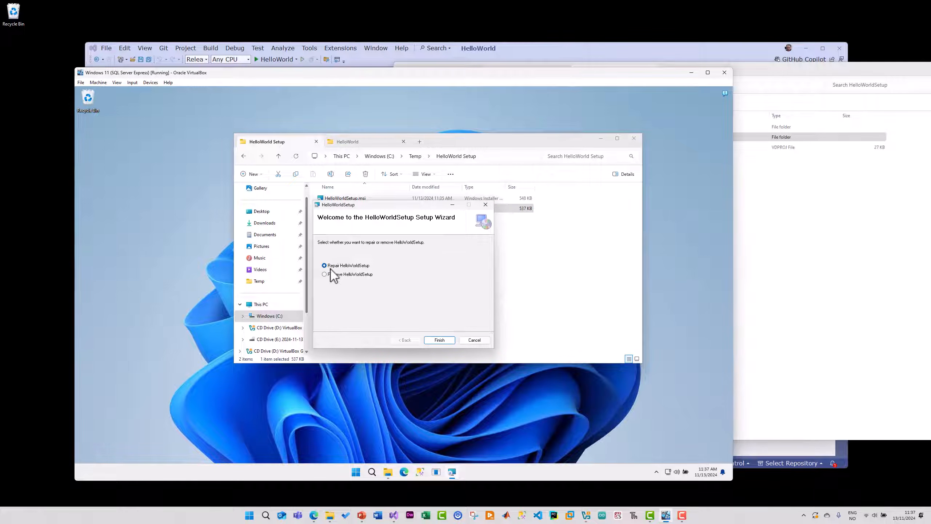
pyautogui.click(336, 275)
pyautogui.click(439, 340)
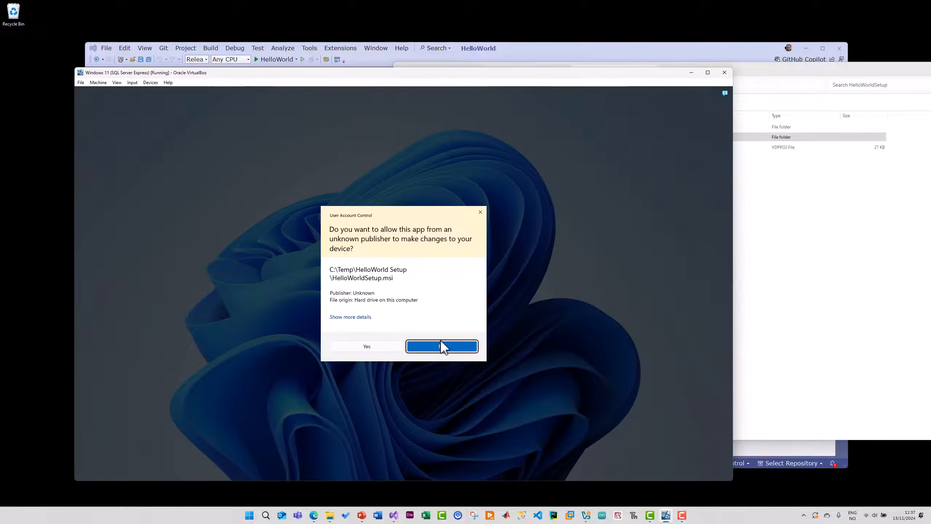
pyautogui.click(369, 346)
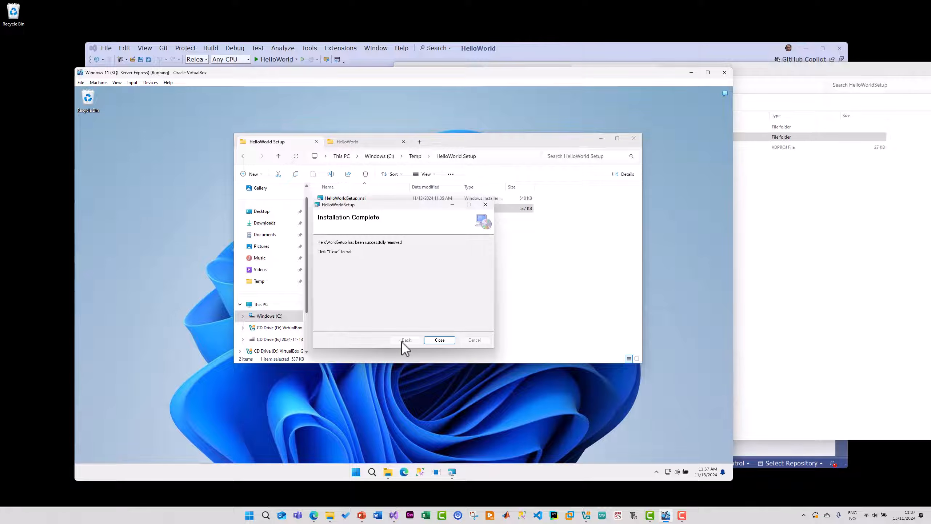
pyautogui.click(444, 344)
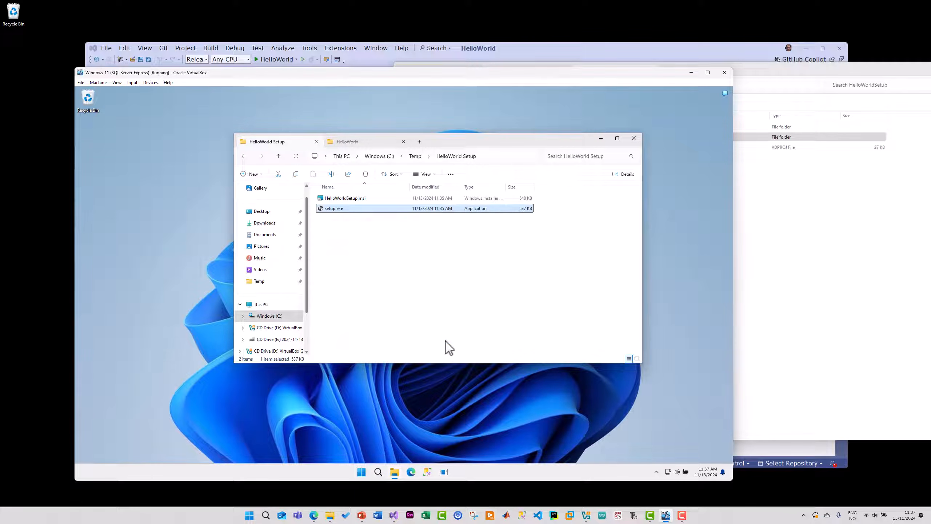
pyautogui.click(415, 313)
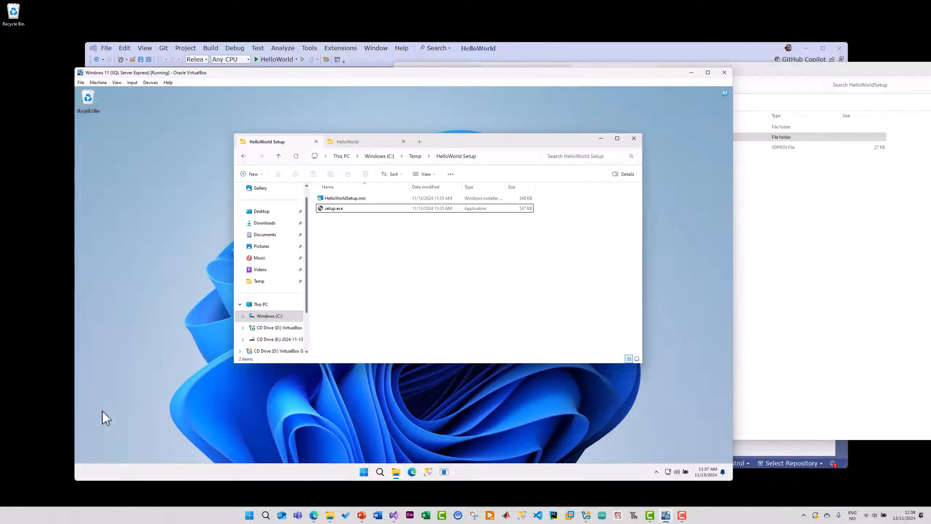
pyautogui.click(34, 394)
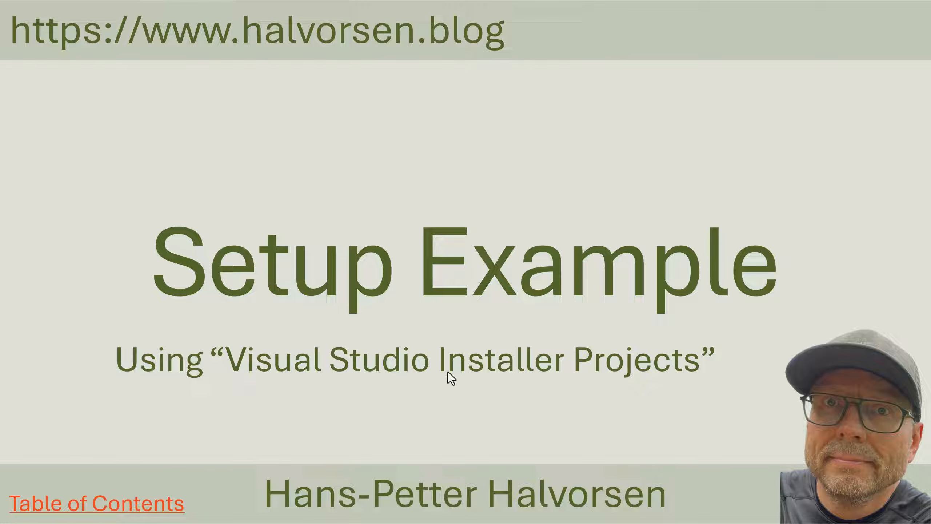
pyautogui.click(489, 137)
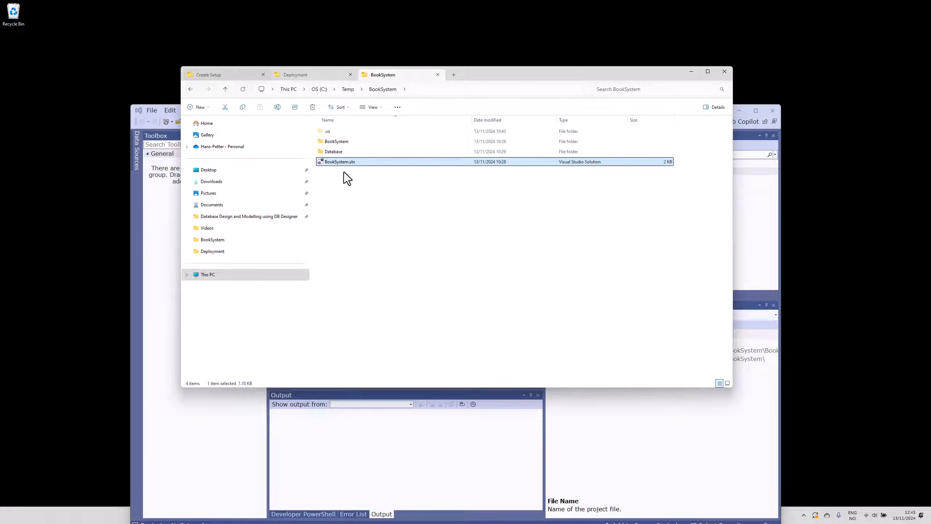
# Look at the contents of the BookSystem project subfolder and return to the solution folder
pyautogui.doubleClick(335, 141)
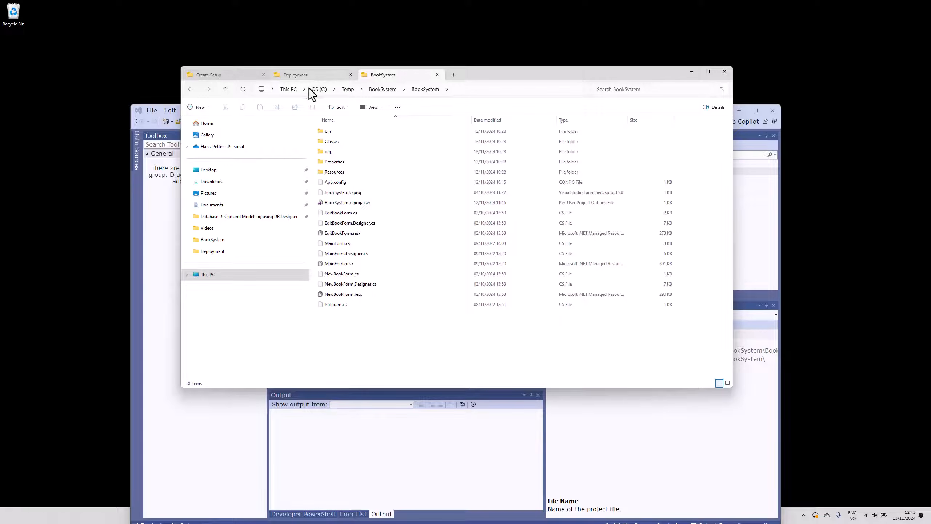
pyautogui.click(195, 90)
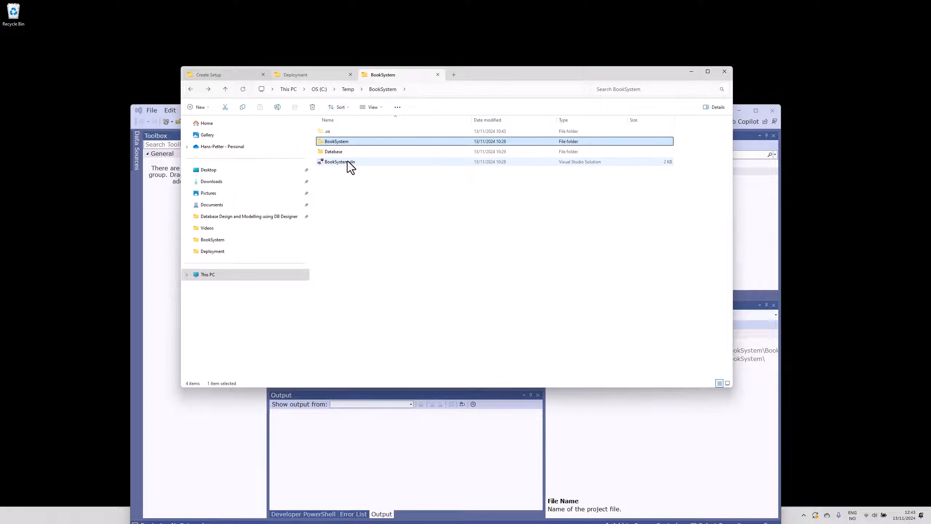
# Minimise the file browser, switch to the BookSystem solution in Visual Studio, and reposition and widen its window
pyautogui.click(692, 72)
pyautogui.moveTo(631, 115); pyautogui.dragTo(597, 52)
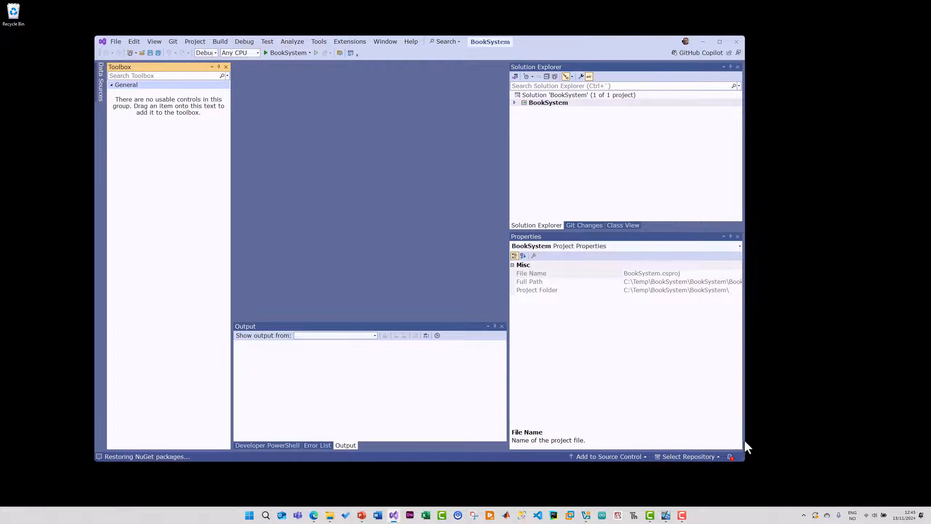
pyautogui.moveTo(745, 444); pyautogui.dragTo(819, 440)
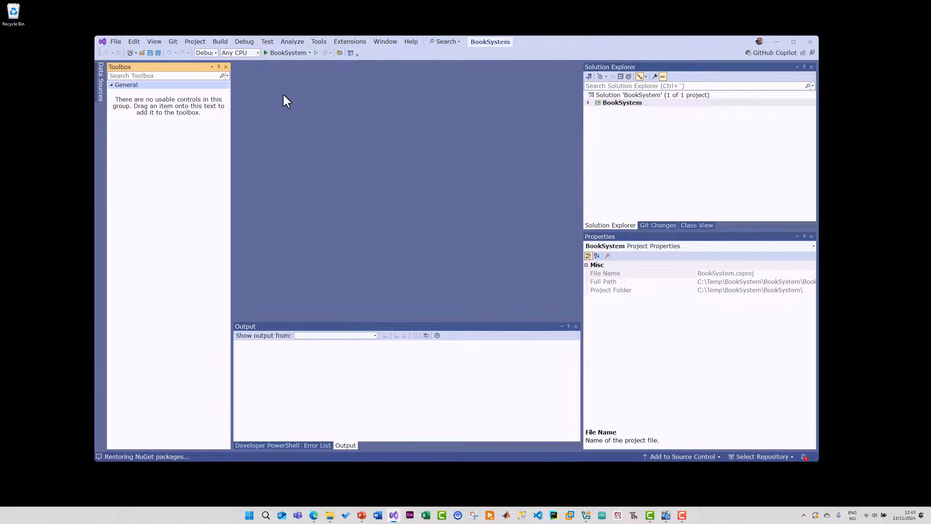
# Run the BookSystem application and check its new-book and edit-book dialogs, closing each one
pyautogui.click(280, 52)
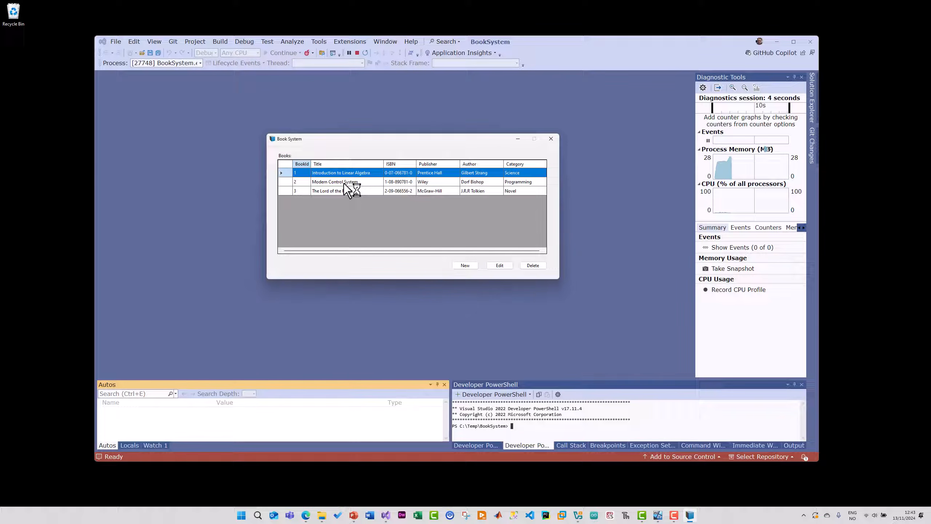
pyautogui.click(464, 265)
pyautogui.click(536, 315)
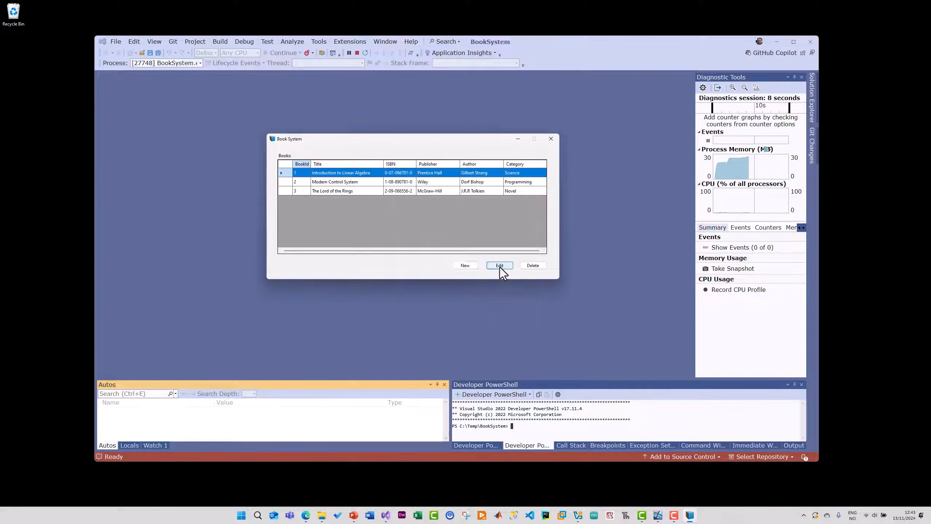
pyautogui.click(500, 266)
pyautogui.click(521, 315)
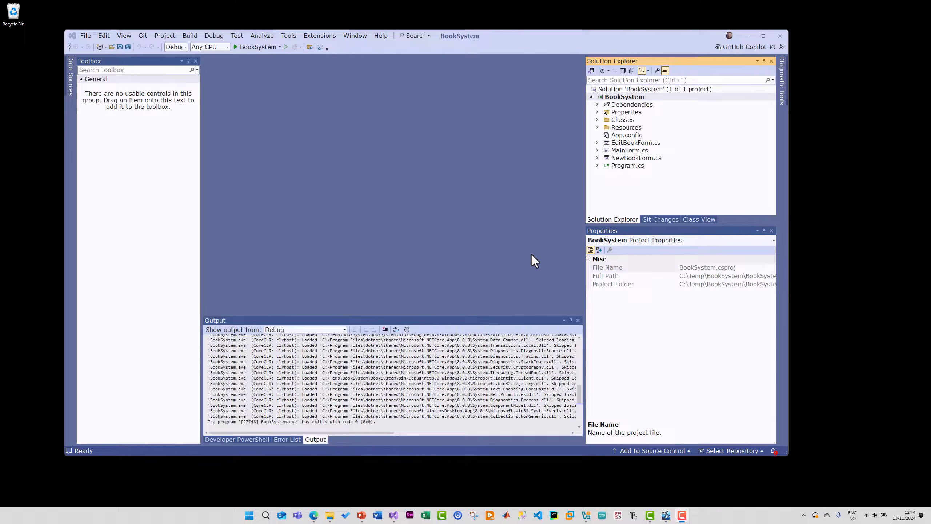
# Start adding a new project to the BookSystem solution, searching the templates for "Setup" and choosing Setup Project
pyautogui.click(626, 90)
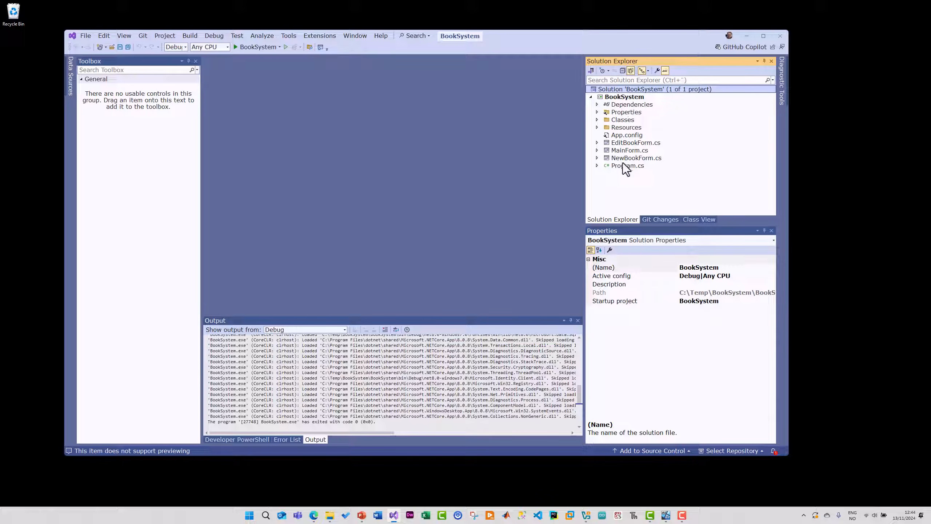
pyautogui.rightClick(619, 91)
pyautogui.moveTo(659, 184)
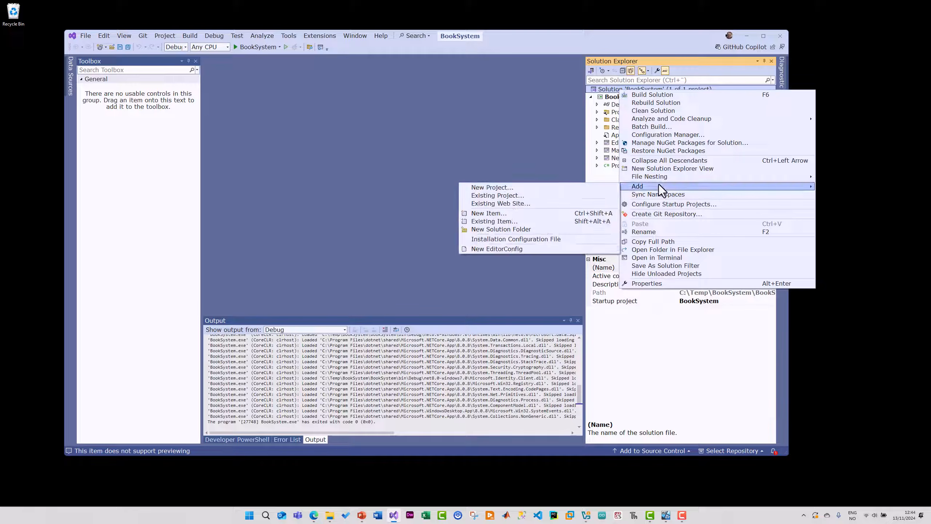
pyautogui.click(538, 186)
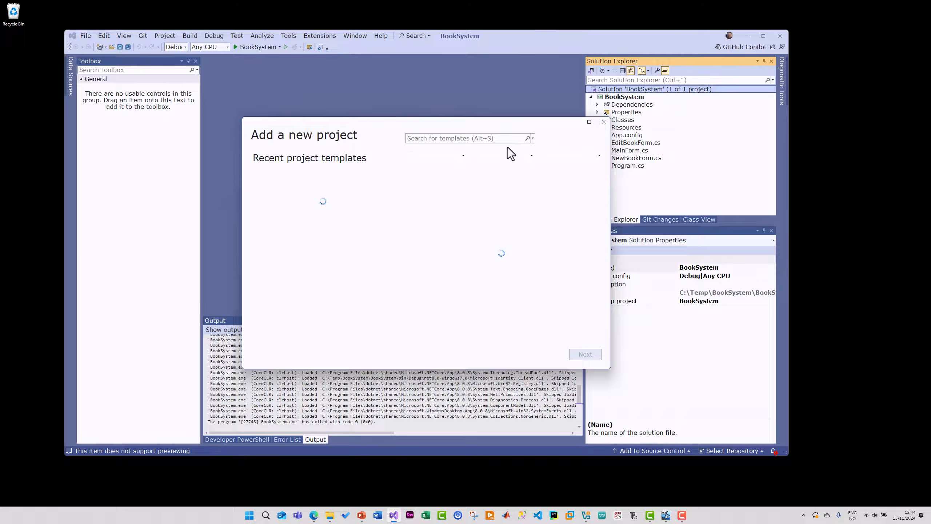
pyautogui.click(423, 138)
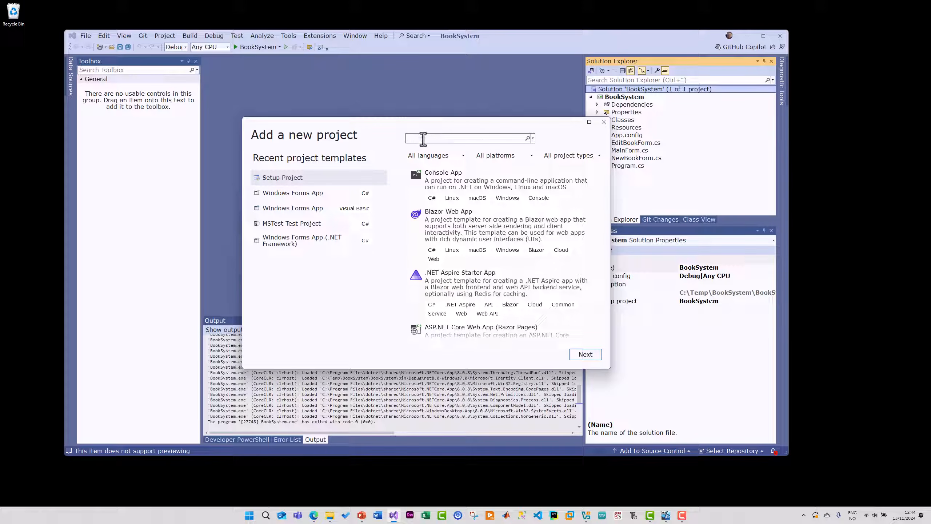
pyautogui.write('Setup')
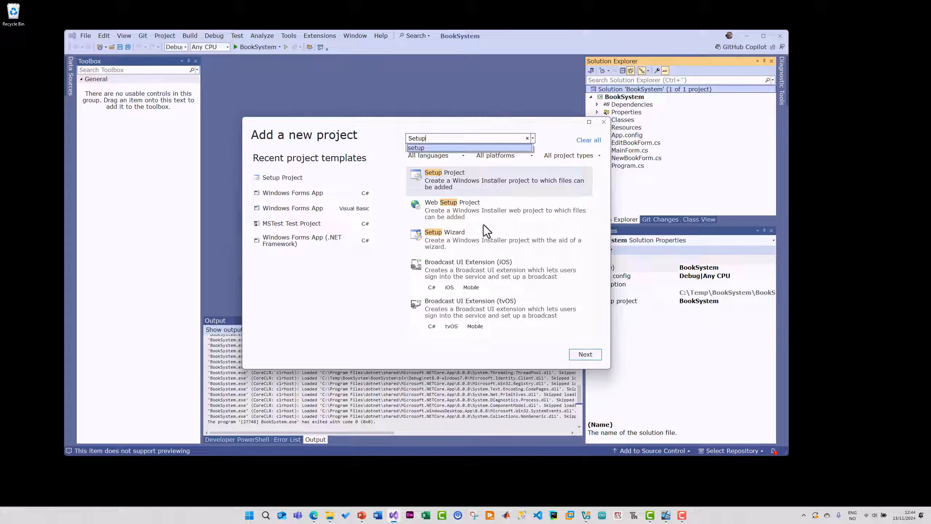
pyautogui.click(475, 174)
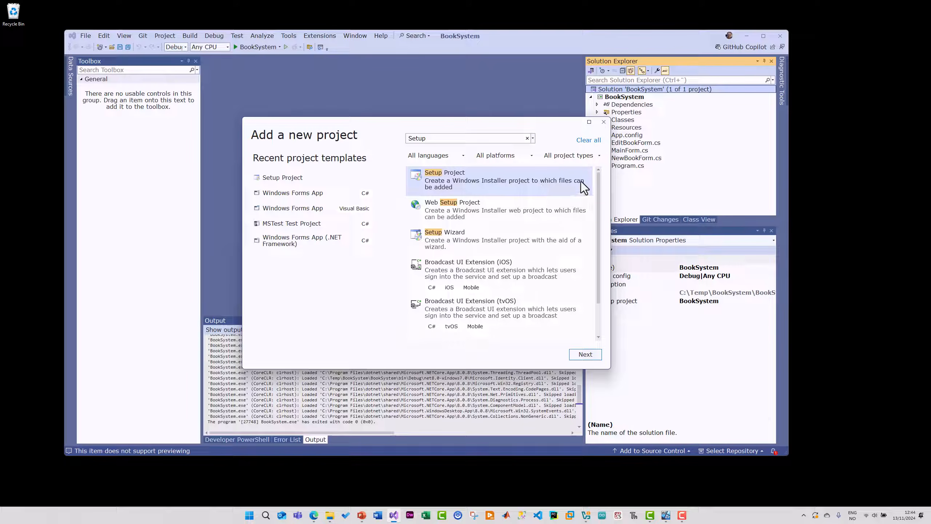
pyautogui.click(590, 355)
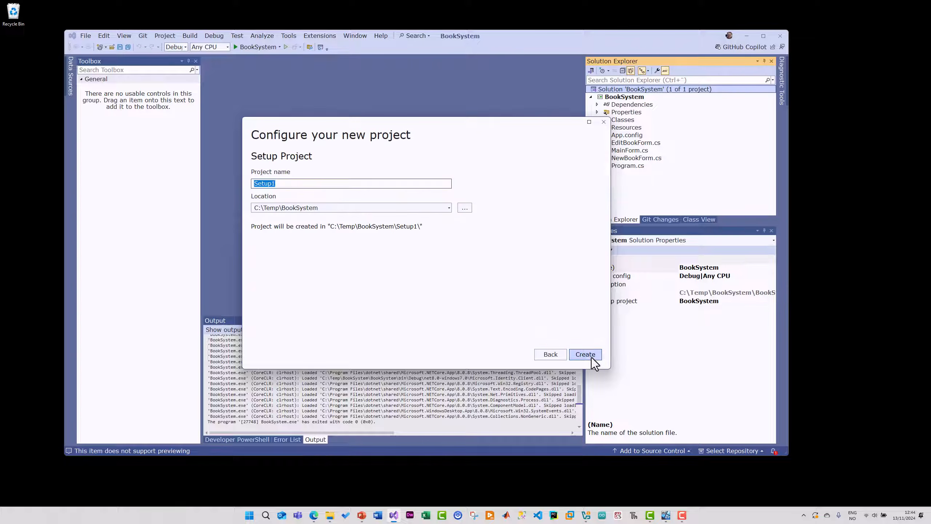
# Name the setup project BookAppSetup and create it in C:\Temp\BookSystem
pyautogui.click(301, 183)
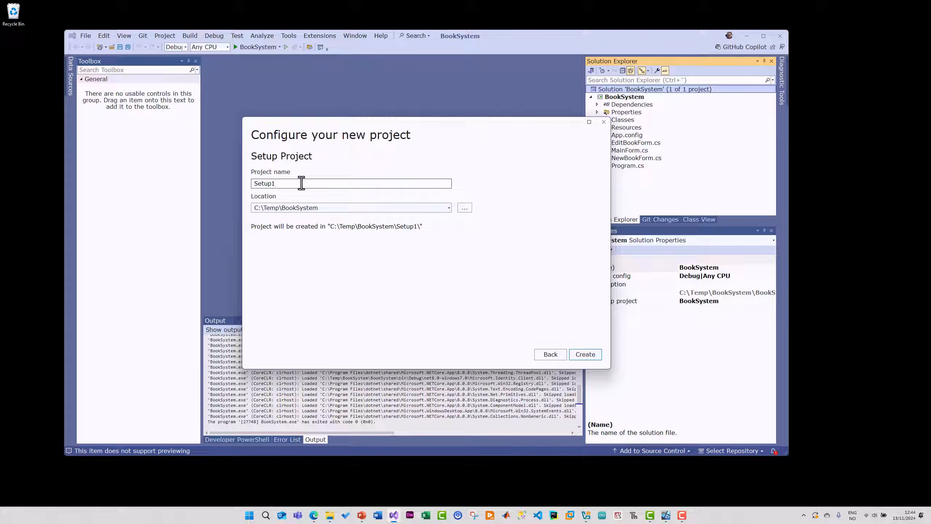
pyautogui.press('BackSpace')
pyautogui.write('BookApp')
pyautogui.click(580, 355)
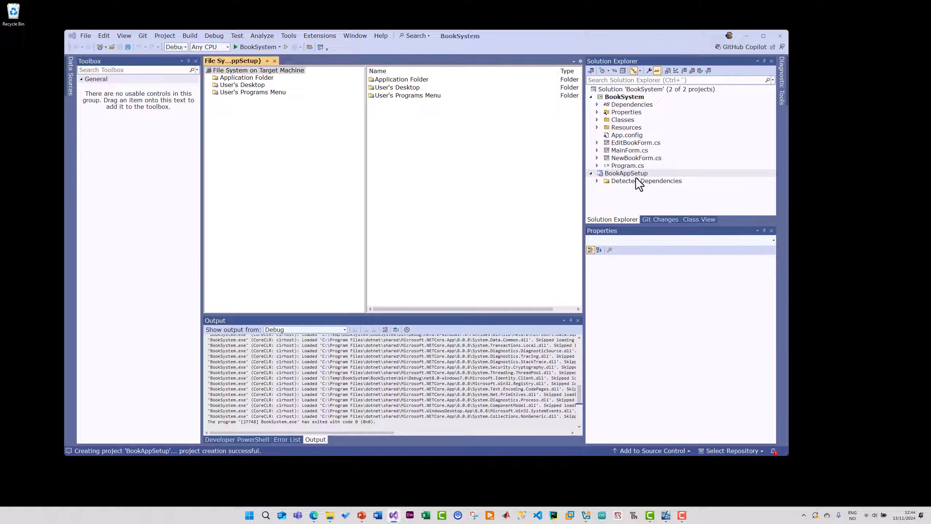
# Check the BookSystem and BookAppSetup project folders inside C:\Temp\BookSystem, and return to Visual Studio
pyautogui.moveTo(330, 515)
pyautogui.click(342, 470)
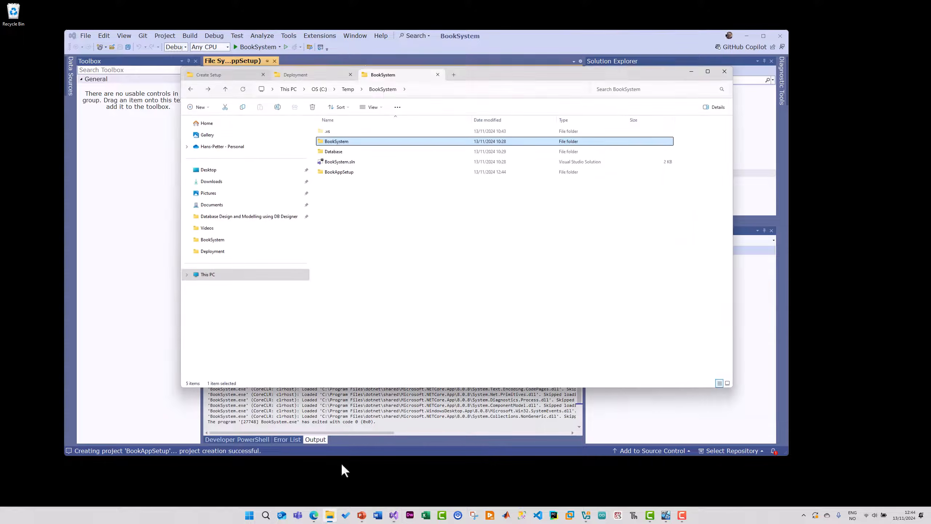
pyautogui.click(395, 225)
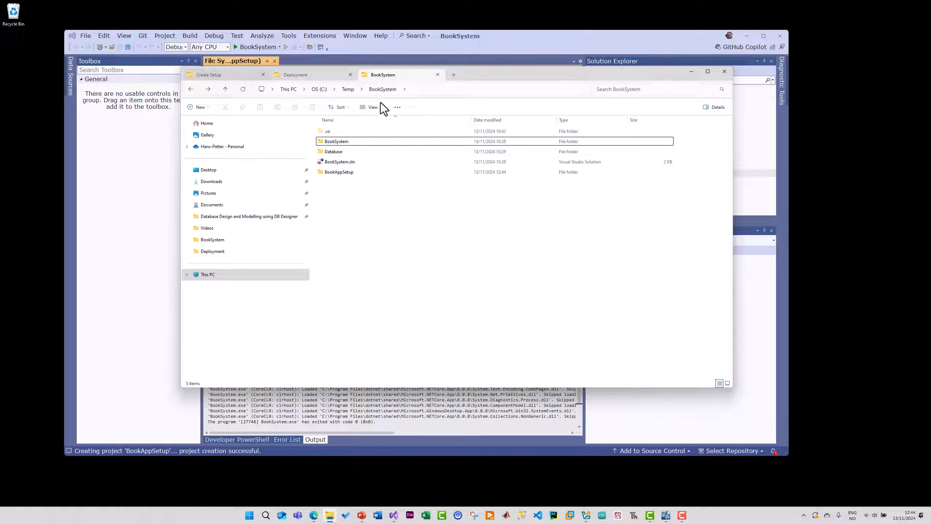
pyautogui.click(348, 89)
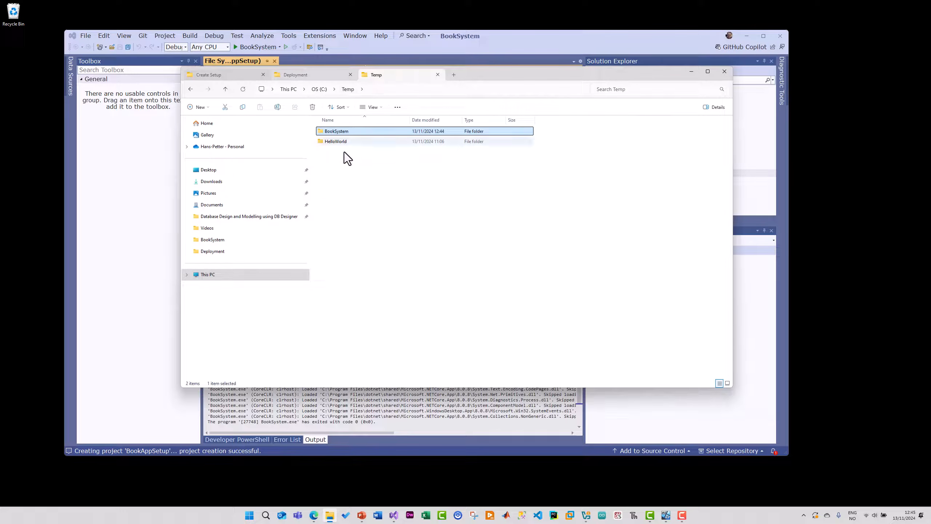
pyautogui.doubleClick(333, 131)
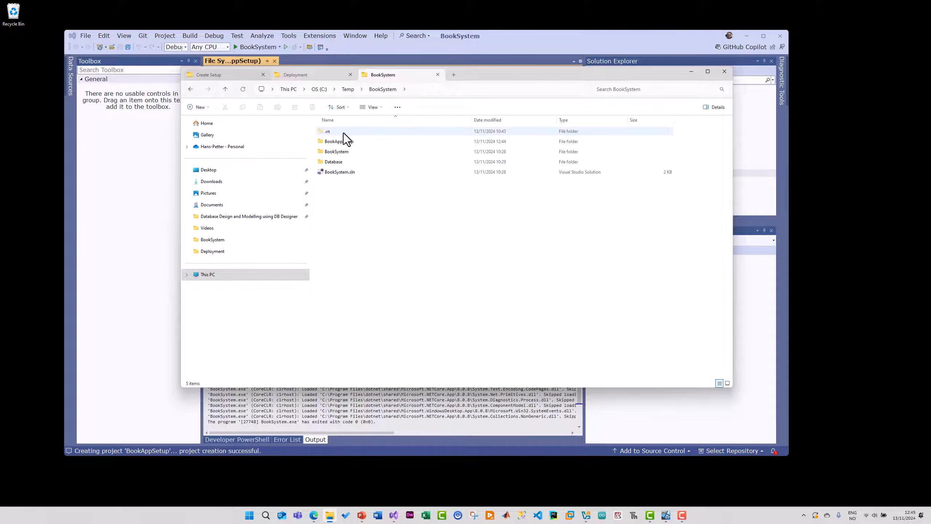
pyautogui.click(334, 151)
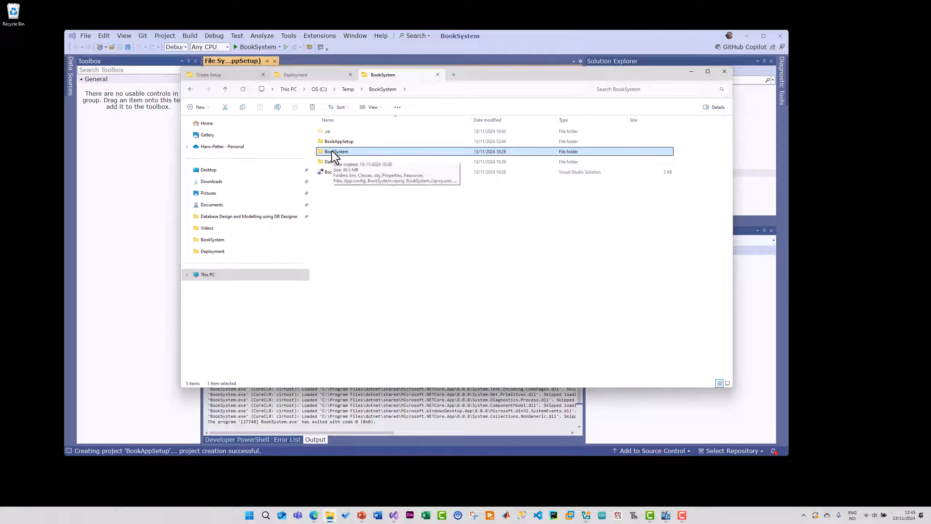
pyautogui.click(343, 142)
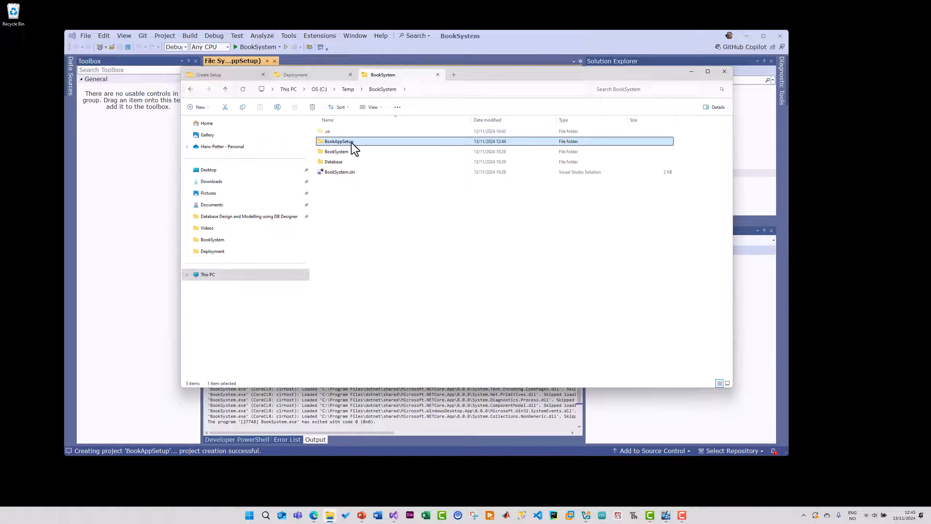
pyautogui.click(691, 72)
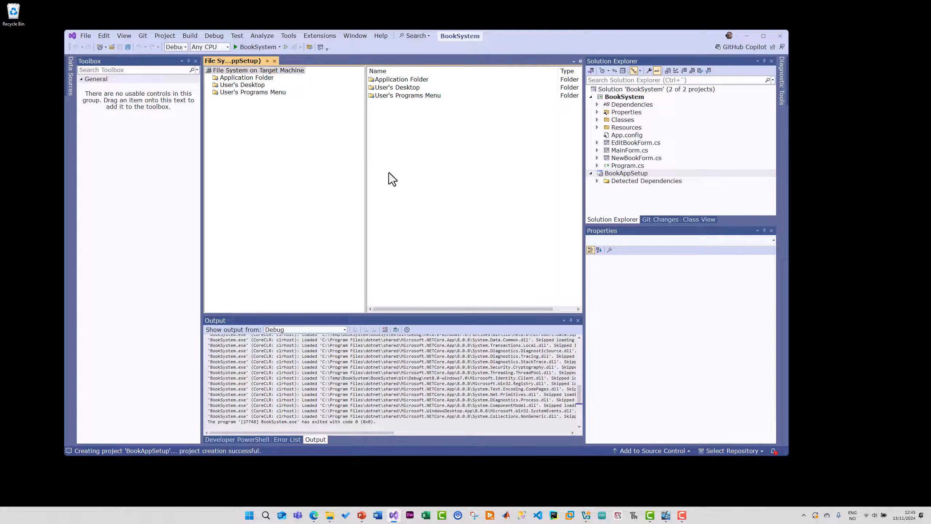
# Check which editor views are available for the BookAppSetup project and return to its file system editor
pyautogui.rightClick(615, 175)
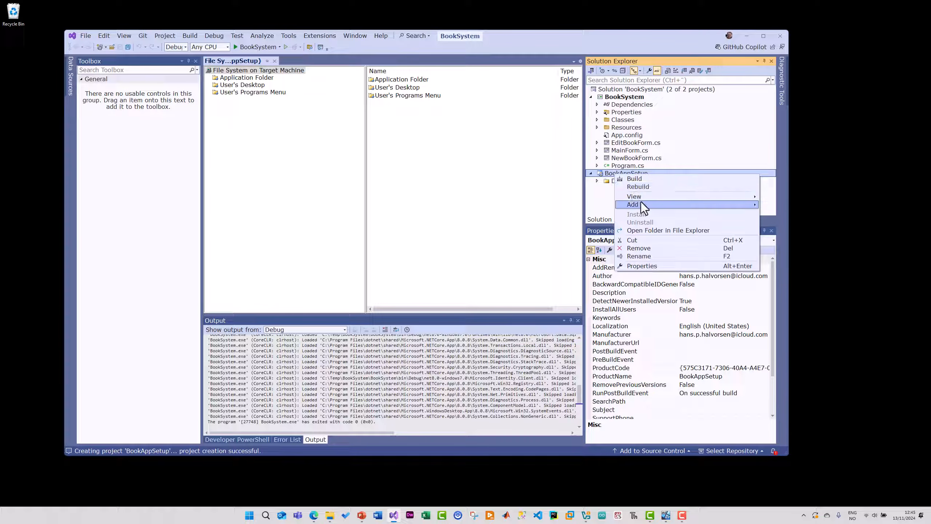
pyautogui.moveTo(659, 198)
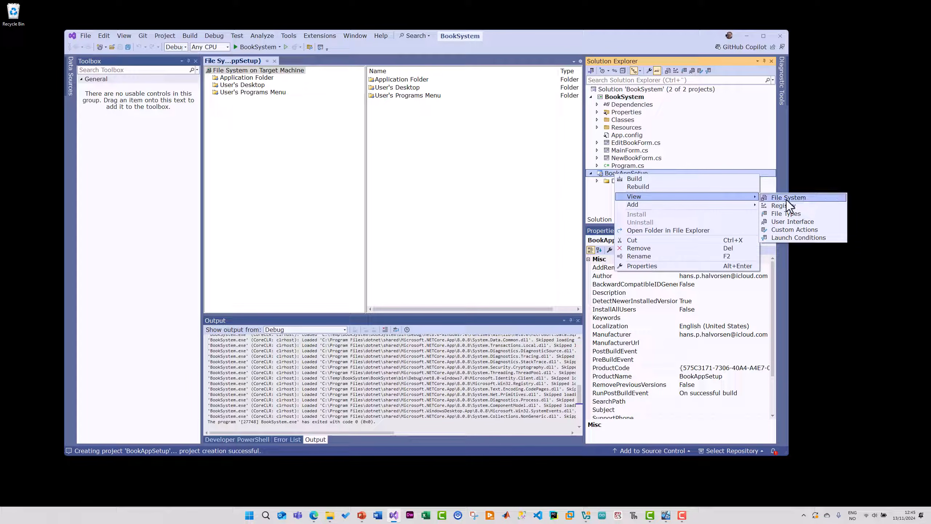
pyautogui.click(257, 165)
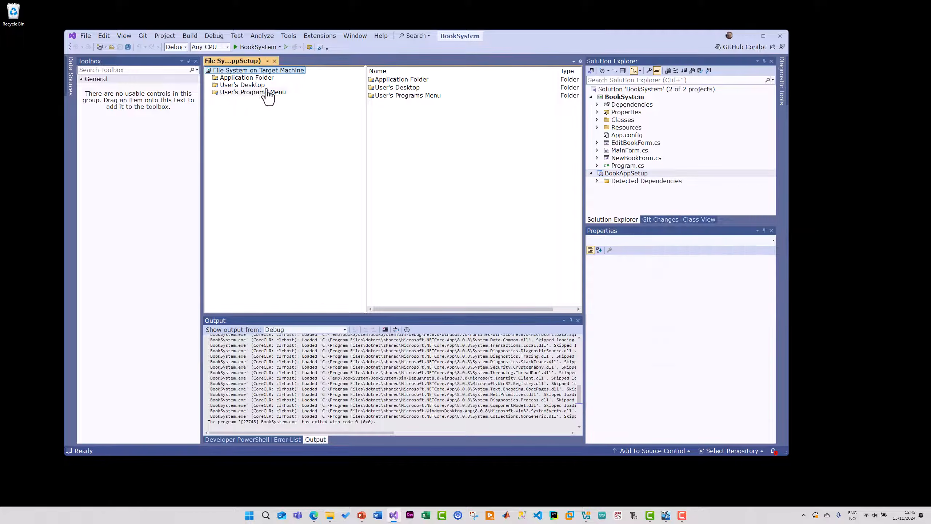
# Close the File System editor and reopen it for the BookAppSetup project
pyautogui.click(274, 61)
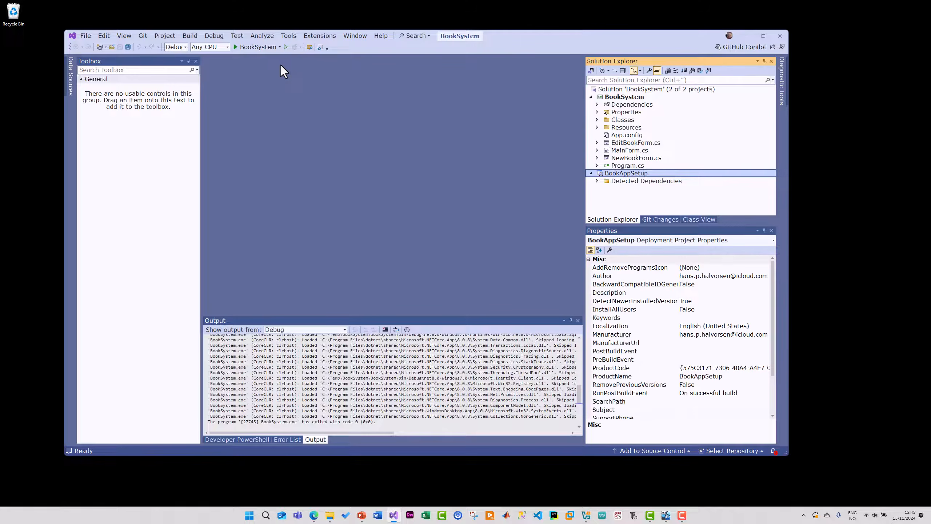
pyautogui.rightClick(631, 173)
pyautogui.moveTo(654, 195)
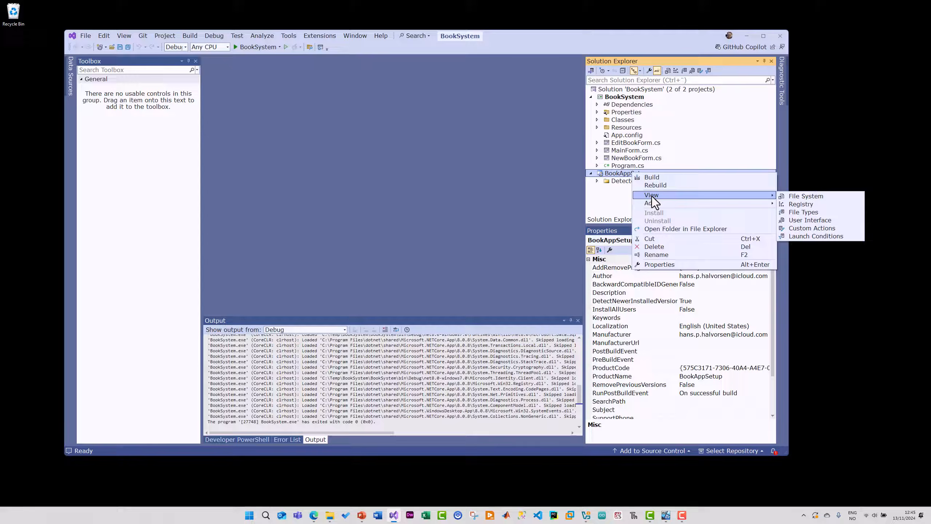
pyautogui.click(803, 197)
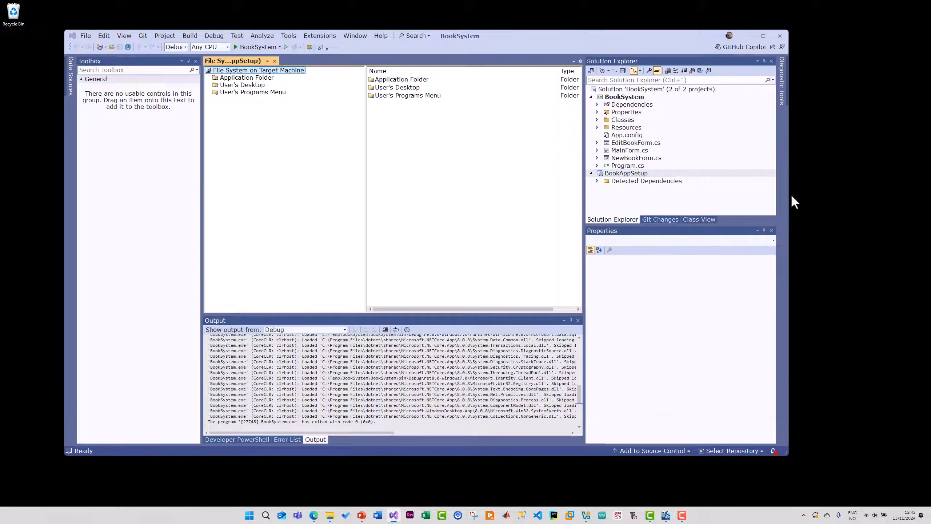
# Add the Publish Items project output of BookSystem, with the (Active) configuration, to the setup project's Application Folder
pyautogui.click(246, 78)
pyautogui.rightClick(247, 79)
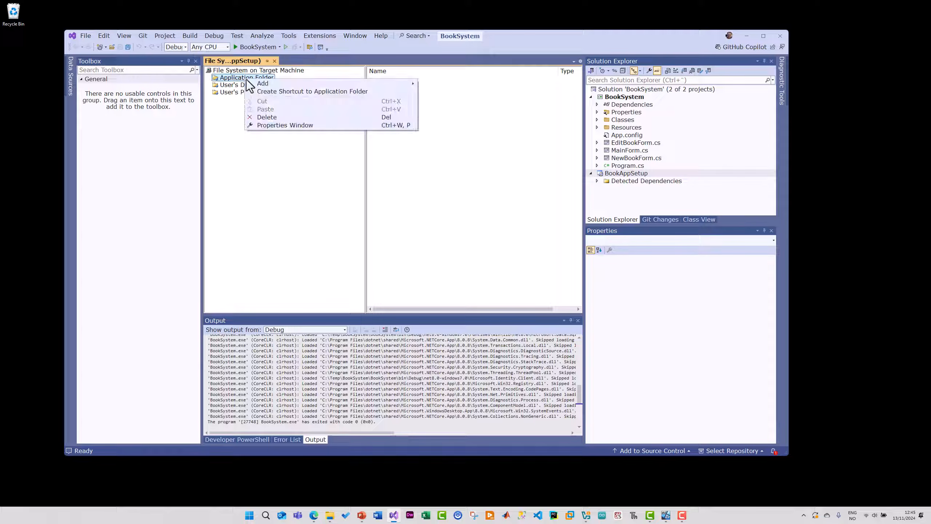
pyautogui.moveTo(264, 83)
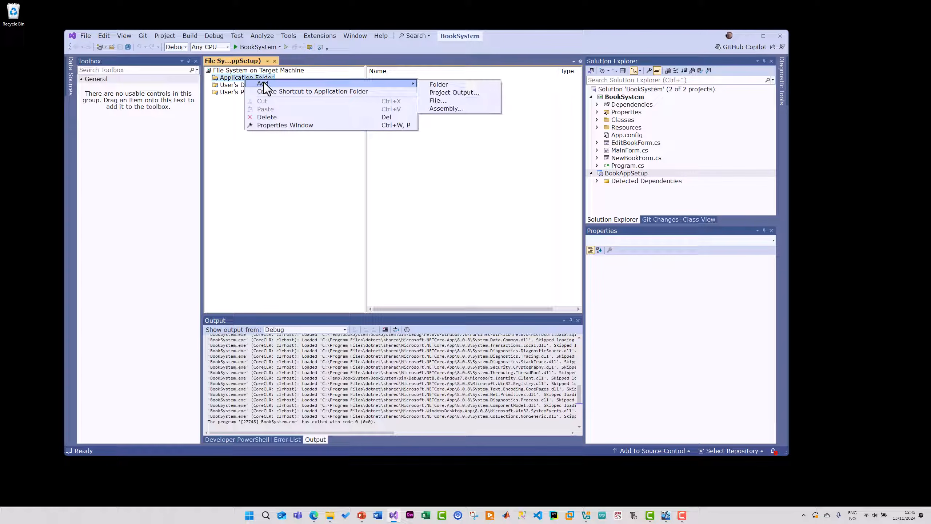
pyautogui.click(467, 92)
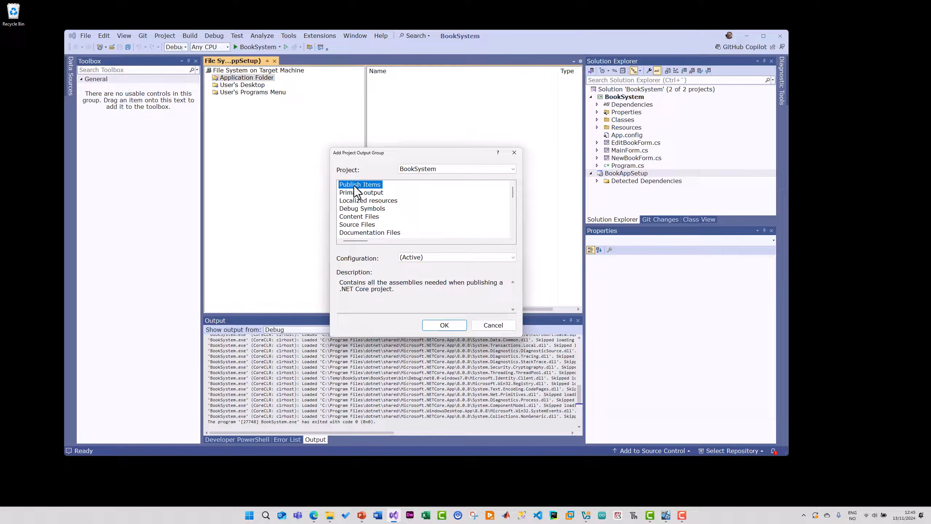
pyautogui.click(445, 171)
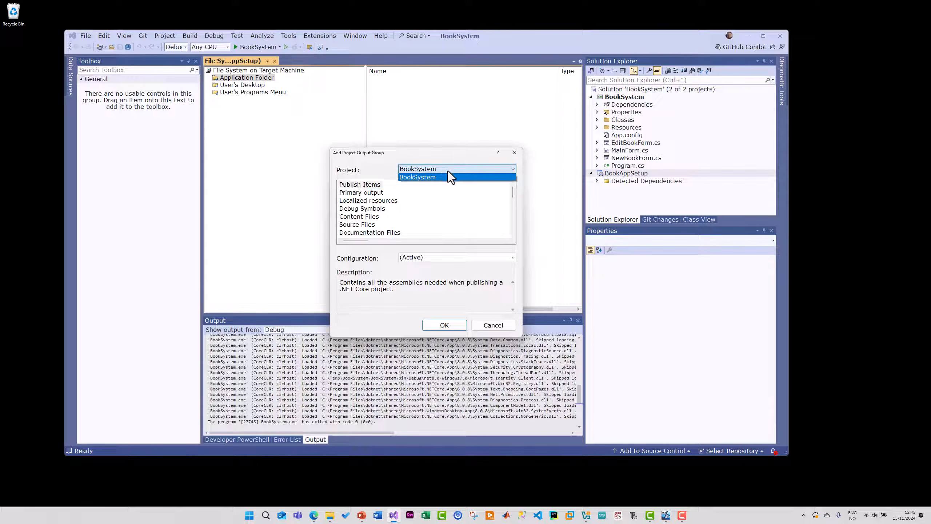
pyautogui.click(450, 177)
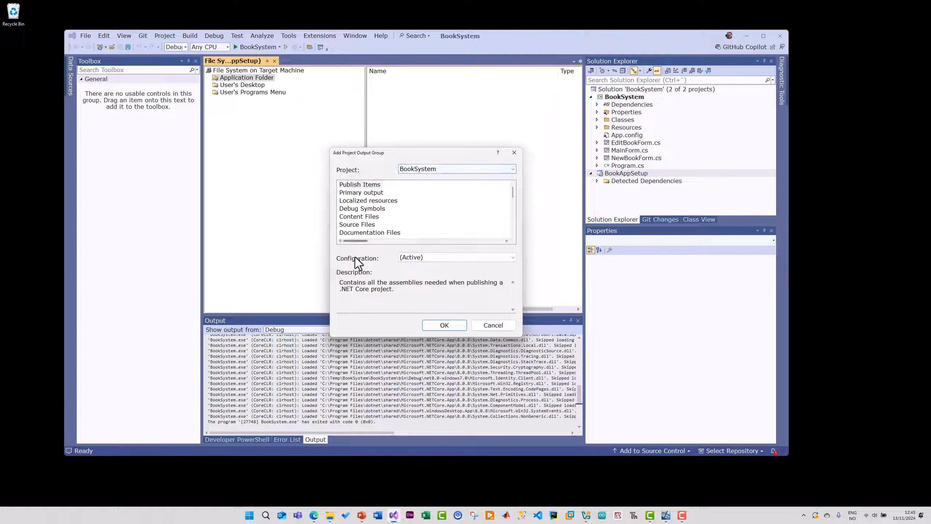
pyautogui.click(439, 328)
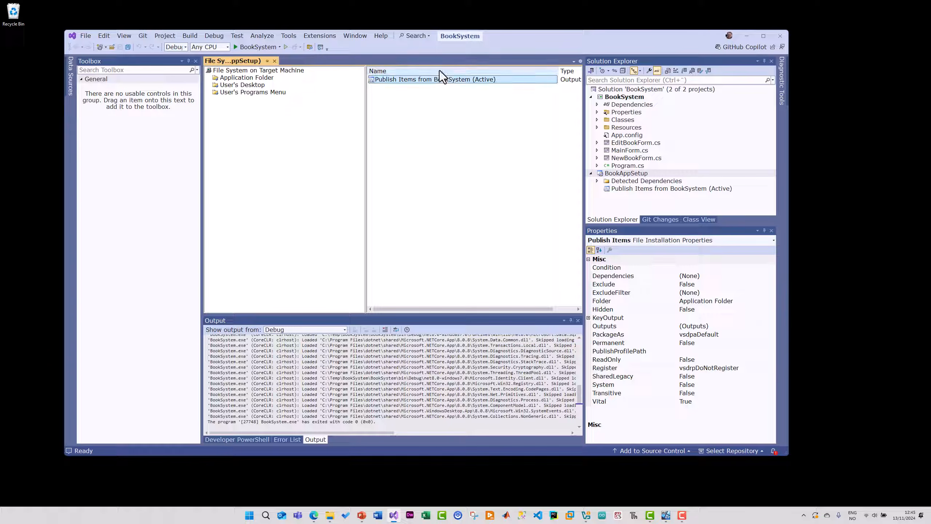
# Build the BookAppSetup project in the Debug configuration
pyautogui.moveTo(553, 39); pyautogui.dragTo(545, 39)
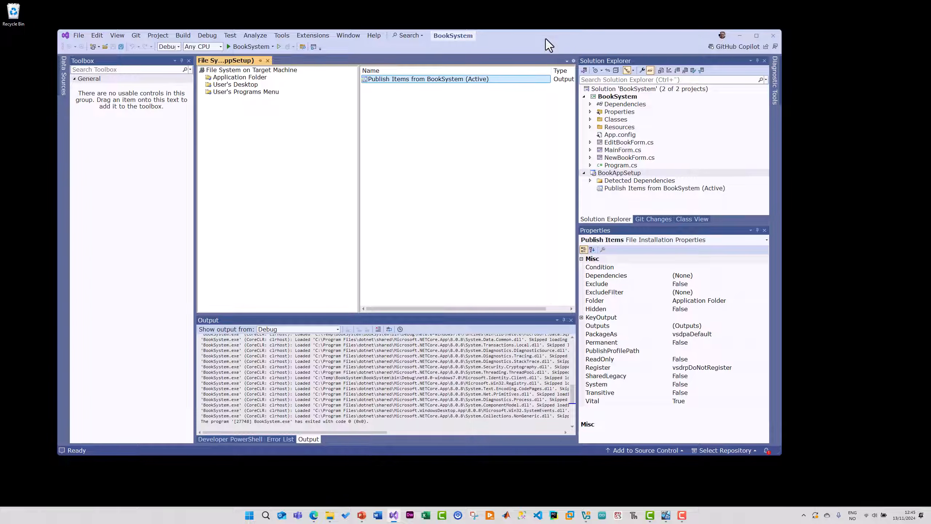
pyautogui.rightClick(616, 173)
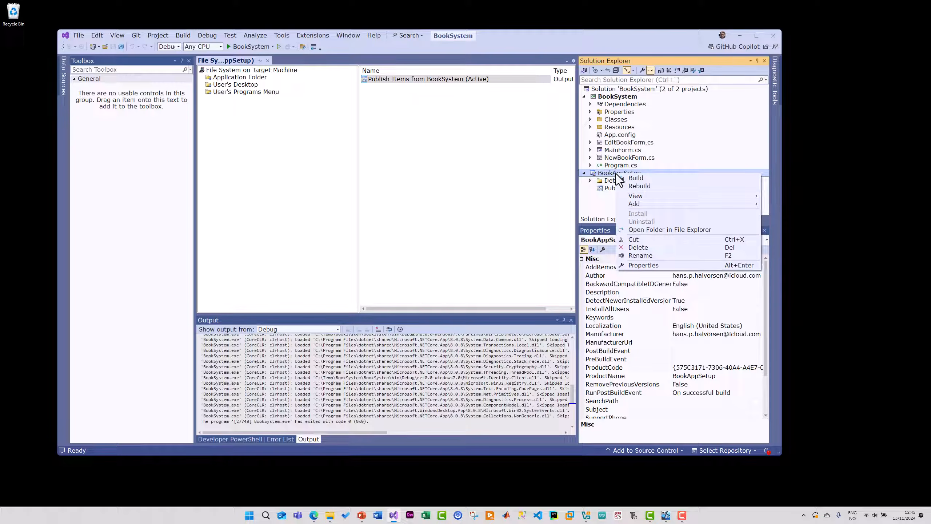
pyautogui.click(637, 178)
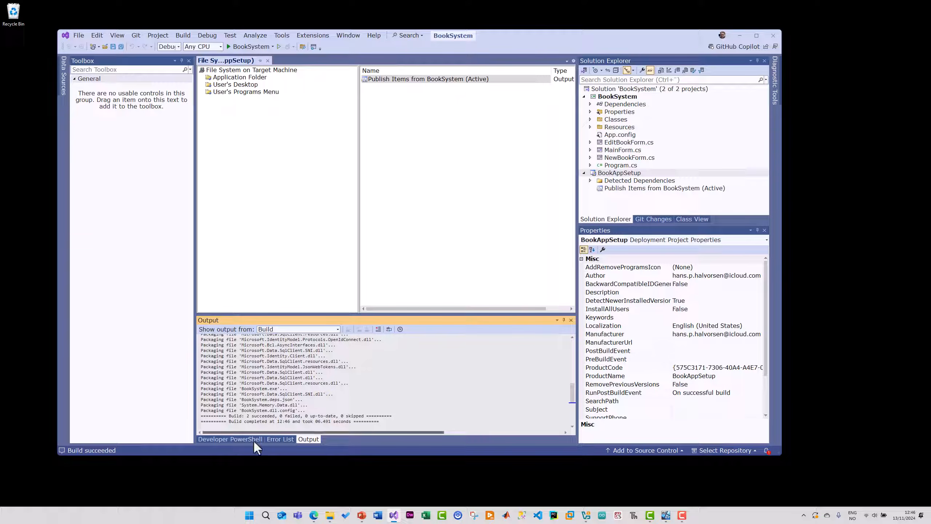
# Switch to File Explorer and check the Release and Debug folders of BookAppSetup for the built installer files
pyautogui.click(329, 516)
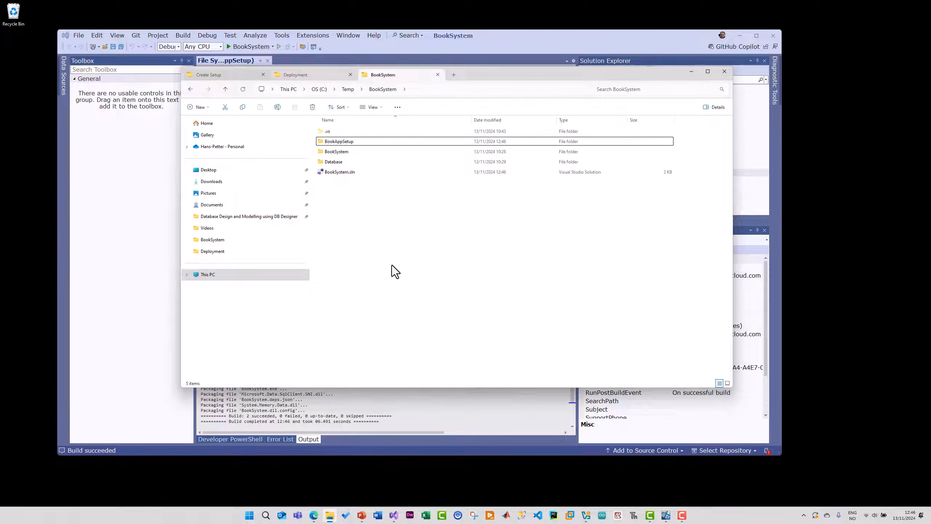
pyautogui.doubleClick(333, 143)
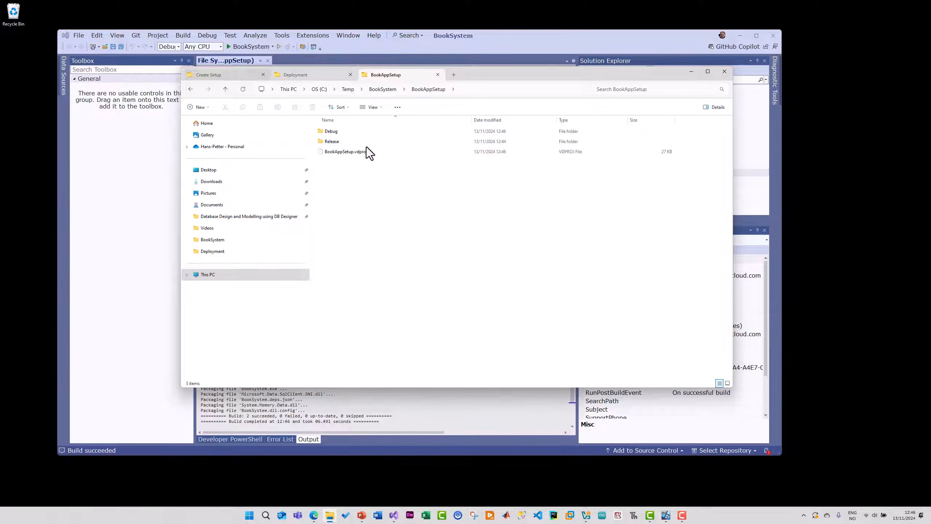
pyautogui.doubleClick(337, 142)
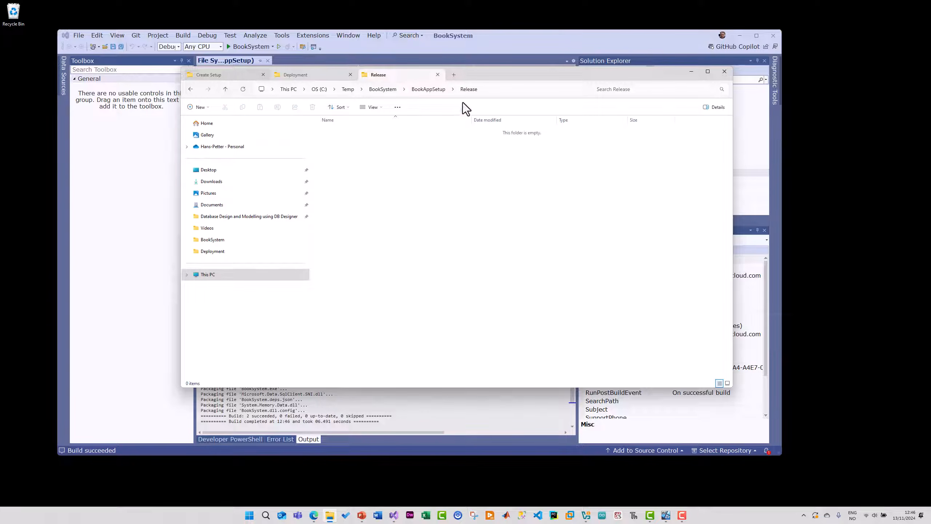
pyautogui.click(428, 89)
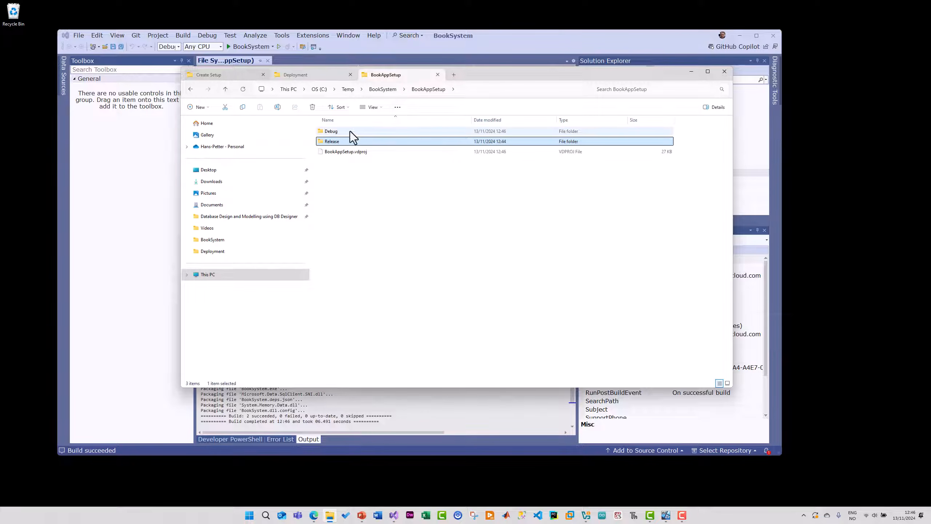
pyautogui.doubleClick(331, 132)
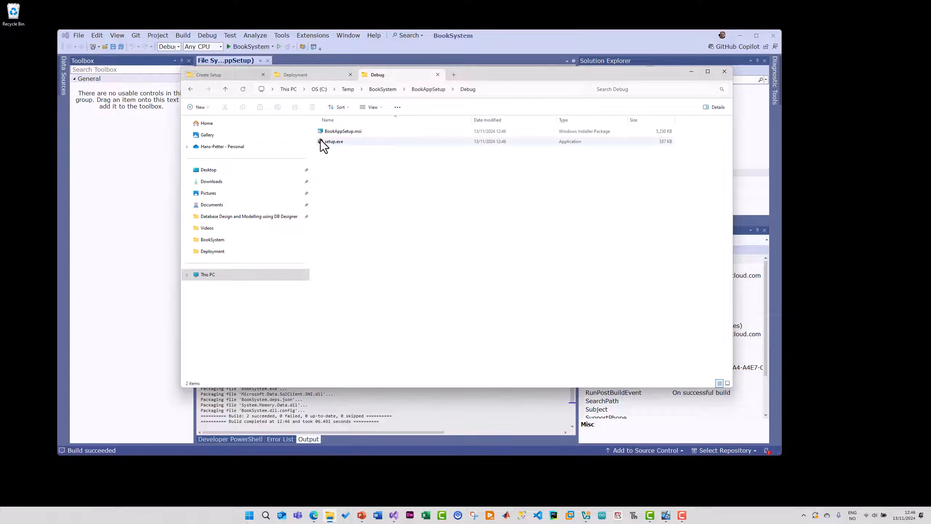
pyautogui.moveTo(513, 74); pyautogui.dragTo(530, 113)
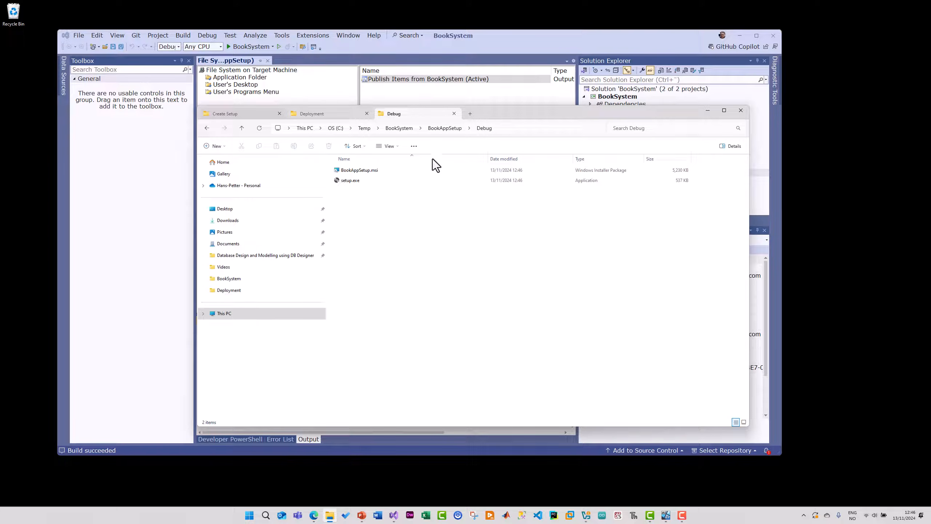
pyautogui.moveTo(407, 246); pyautogui.dragTo(345, 168)
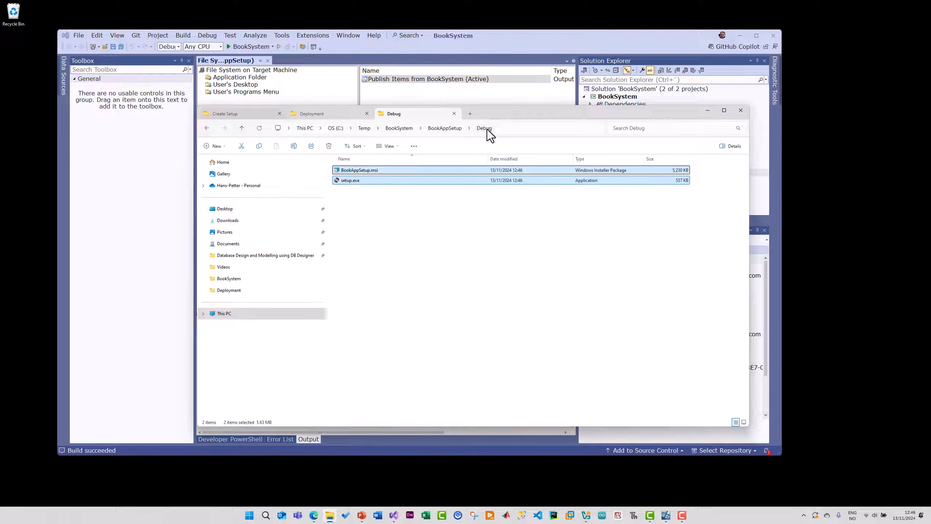
# Return to Visual Studio, set the solution configuration to Release and build the BookAppSetup project
pyautogui.click(510, 38)
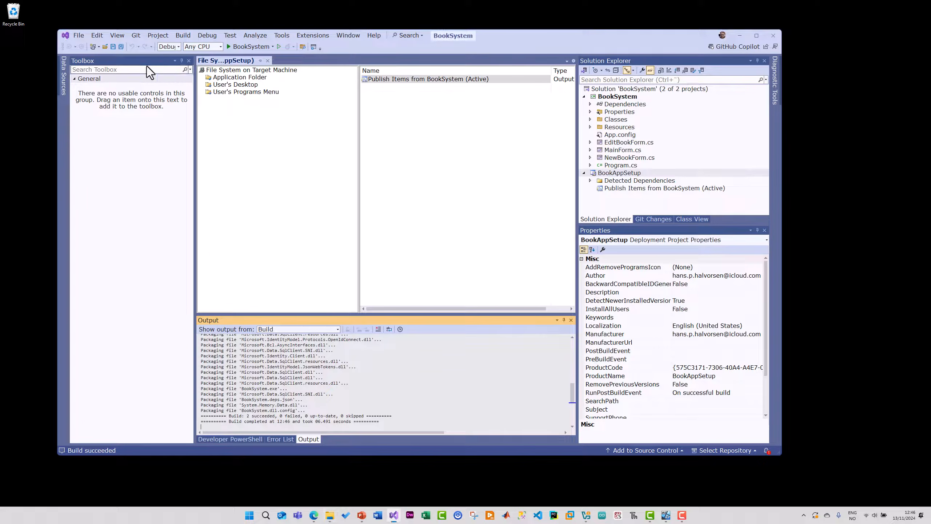
pyautogui.click(179, 46)
pyautogui.click(179, 63)
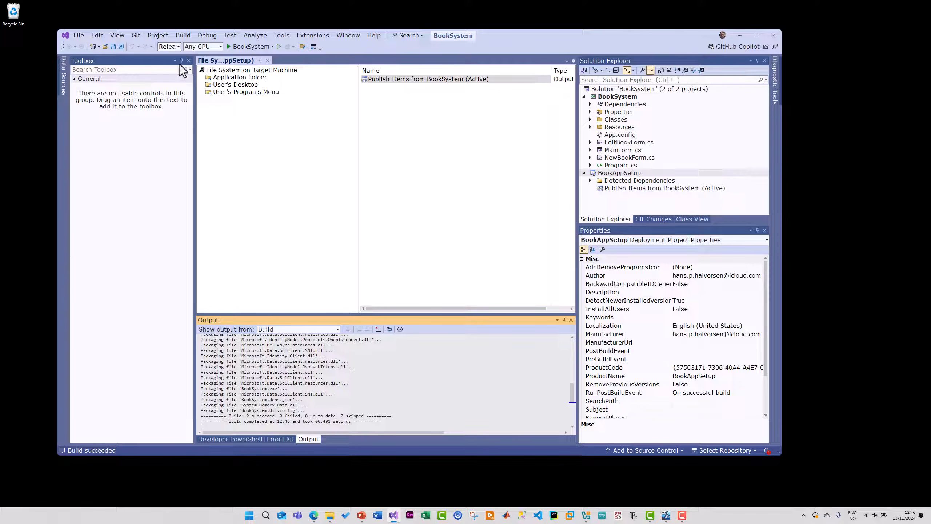
pyautogui.rightClick(623, 179)
pyautogui.click(639, 180)
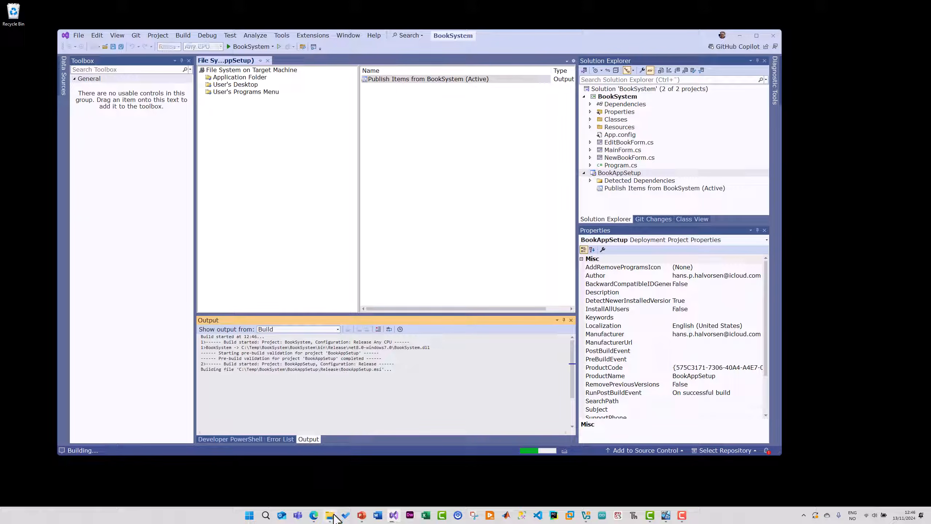
# Switch to File Explorer and inspect the installer files in the Release folder of BookAppSetup
pyautogui.moveTo(331, 519)
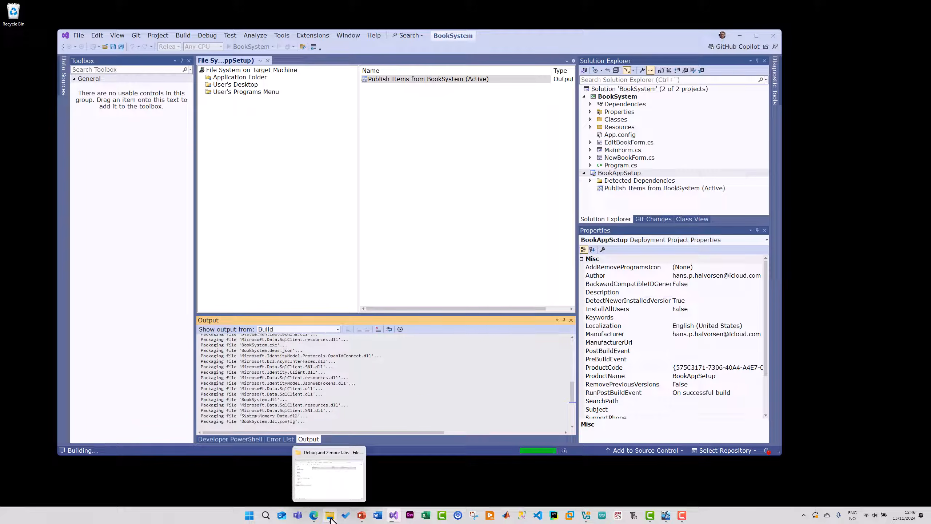
pyautogui.click(331, 519)
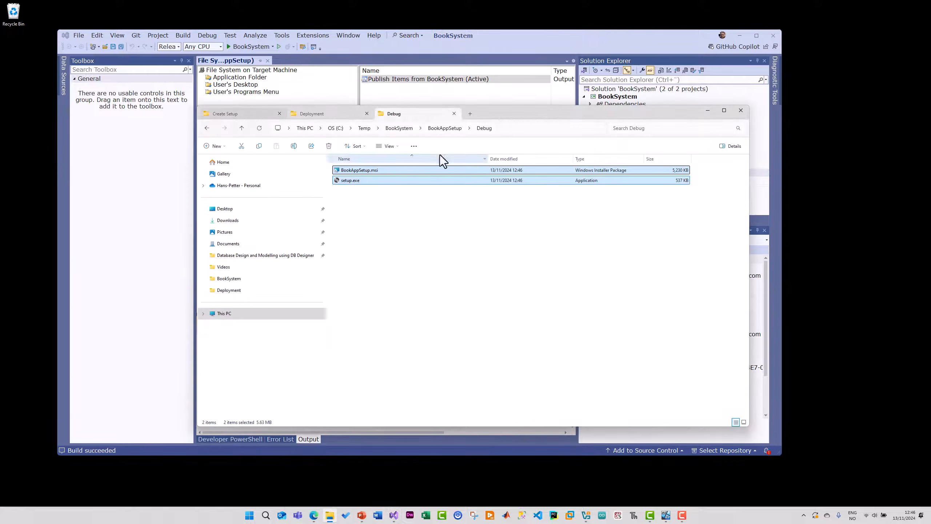
pyautogui.click(444, 128)
pyautogui.doubleClick(359, 182)
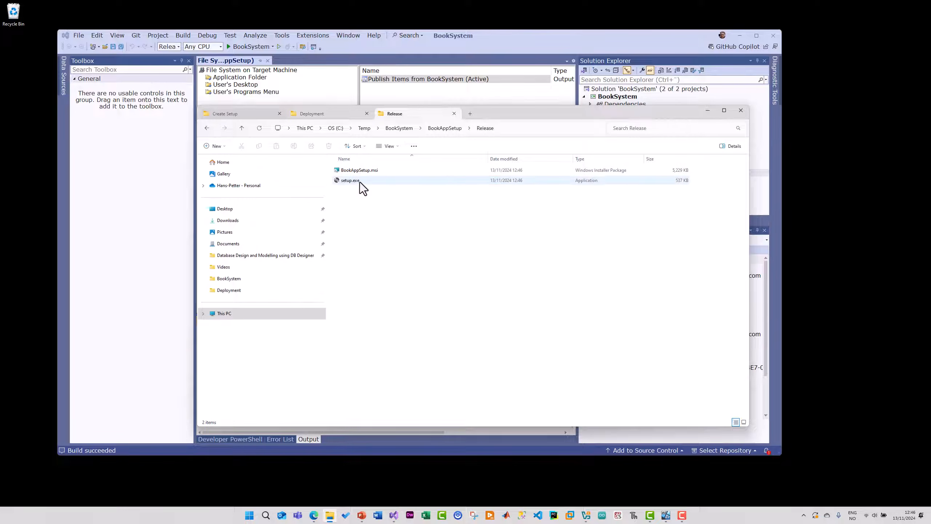
pyautogui.moveTo(394, 244); pyautogui.dragTo(354, 183)
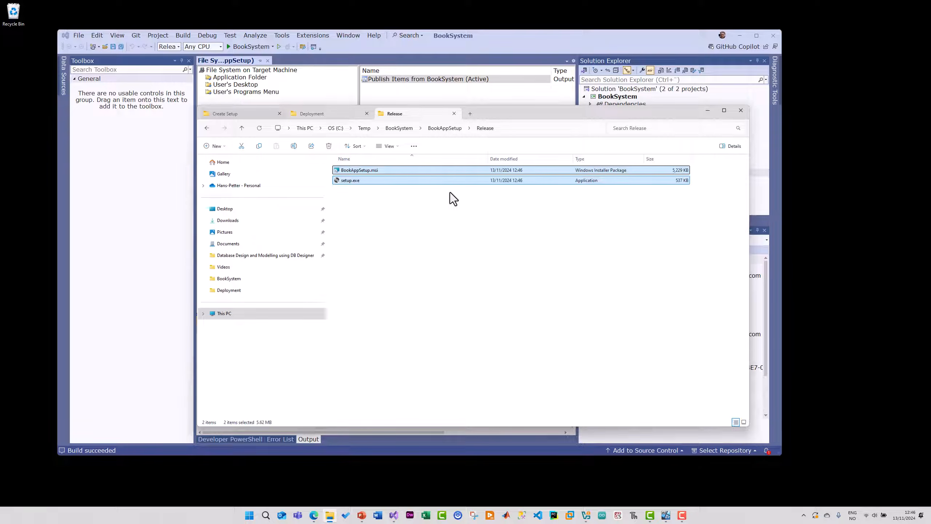
pyautogui.click(477, 206)
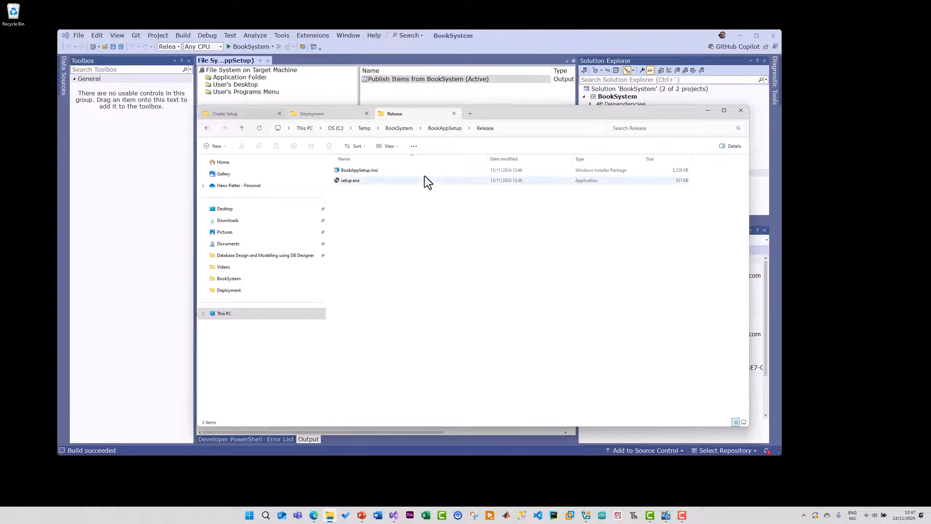
pyautogui.moveTo(408, 241); pyautogui.dragTo(351, 172)
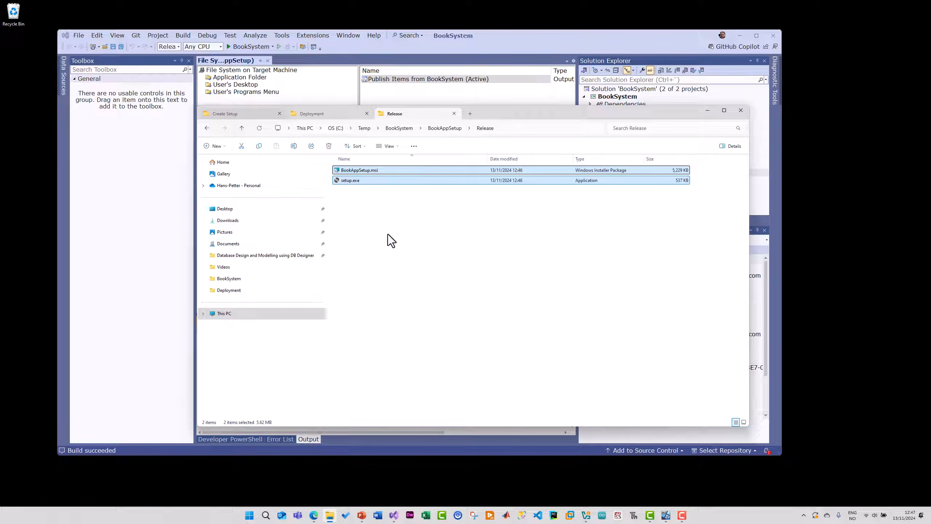
pyautogui.click(388, 234)
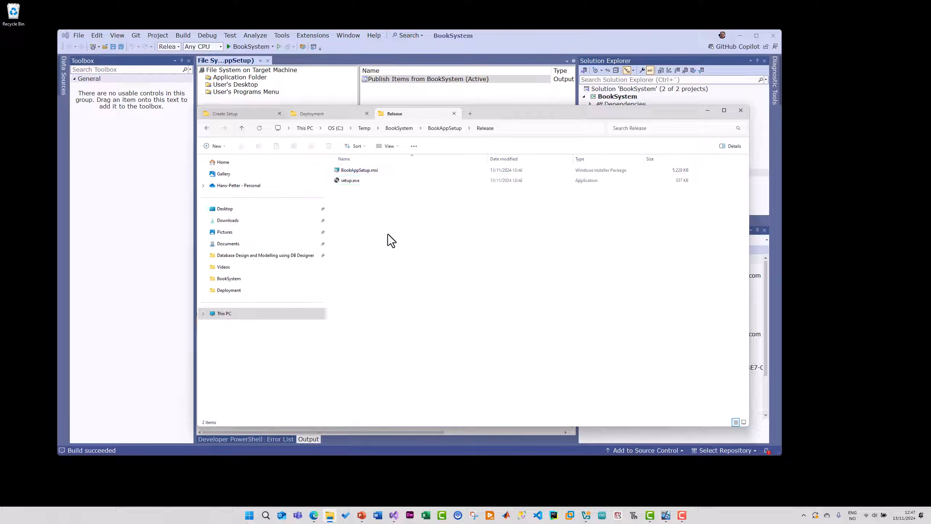
# Return to Visual Studio and add Books.ico from the BookSystem project's Resources folder to the setup project's Application Folder
pyautogui.click(505, 40)
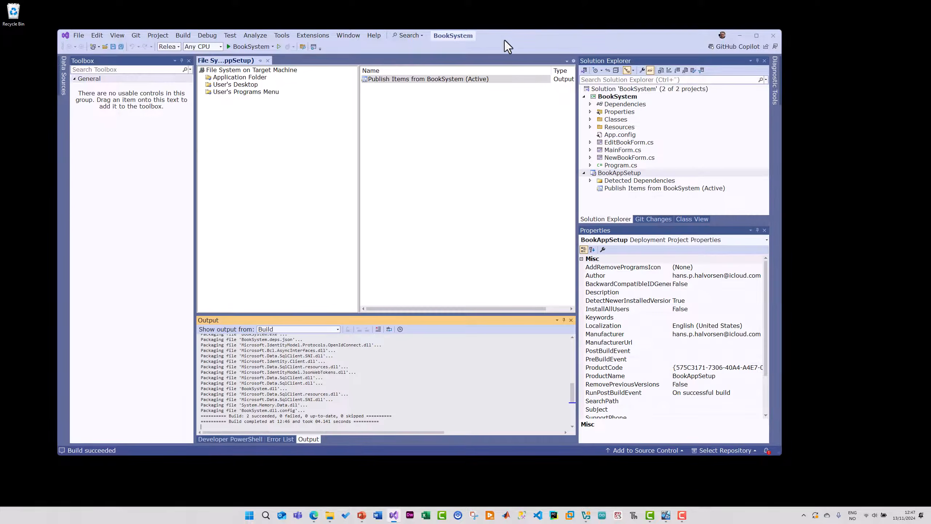
pyautogui.click(387, 81)
pyautogui.click(247, 78)
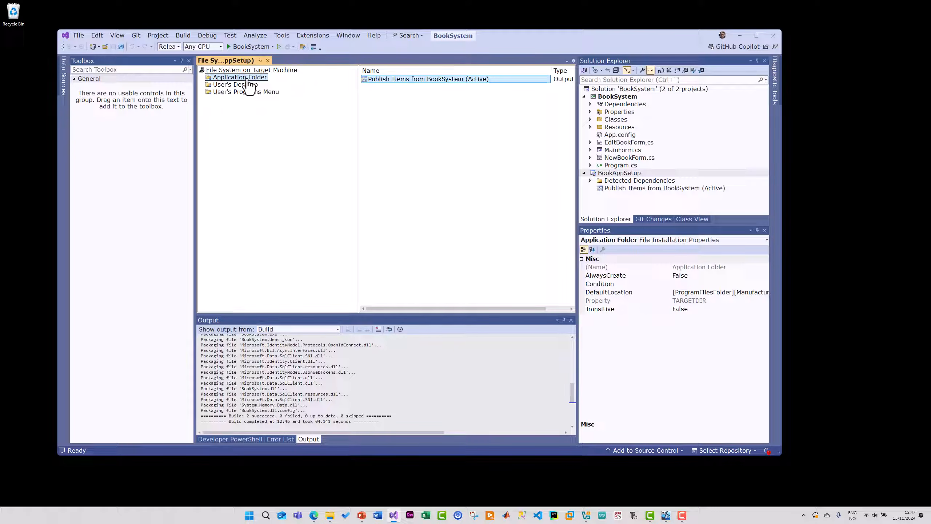
pyautogui.rightClick(248, 80)
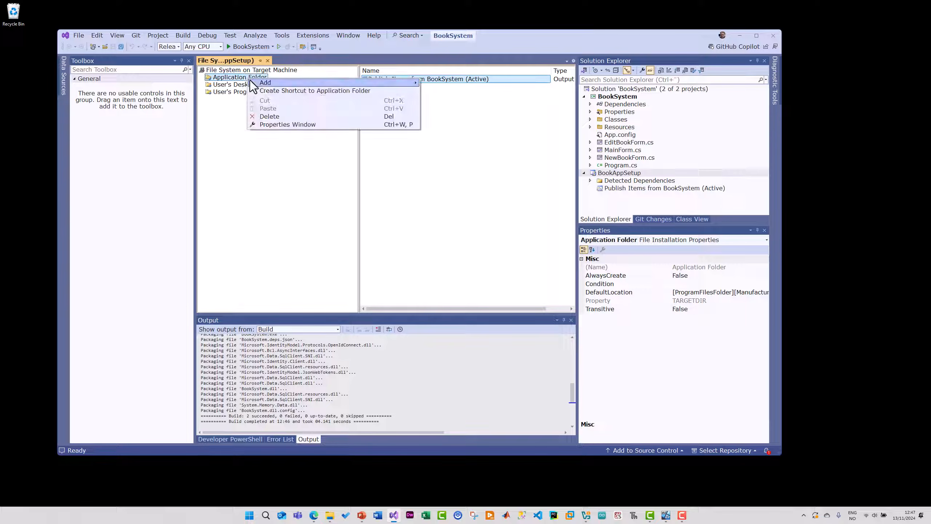
pyautogui.moveTo(265, 83)
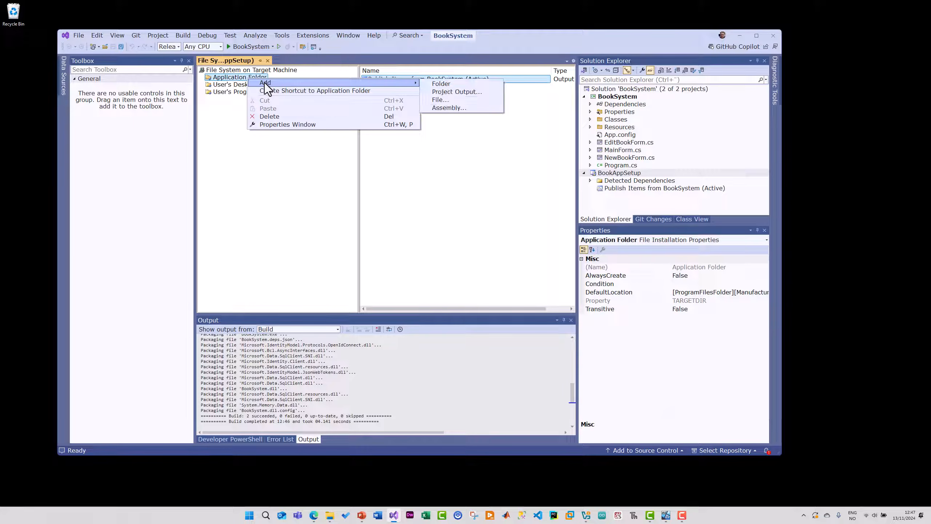
pyautogui.click(462, 100)
pyautogui.moveTo(356, 29); pyautogui.dragTo(498, 95)
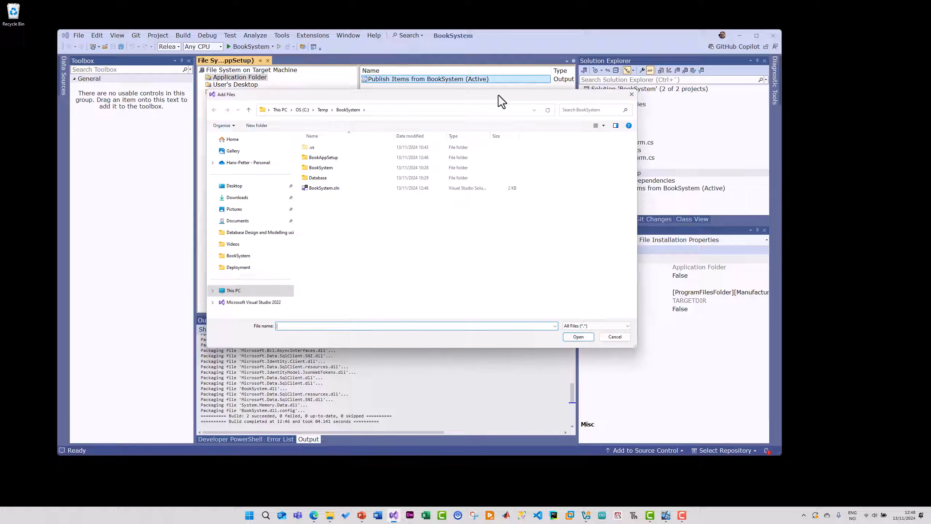
pyautogui.moveTo(498, 94); pyautogui.dragTo(542, 127)
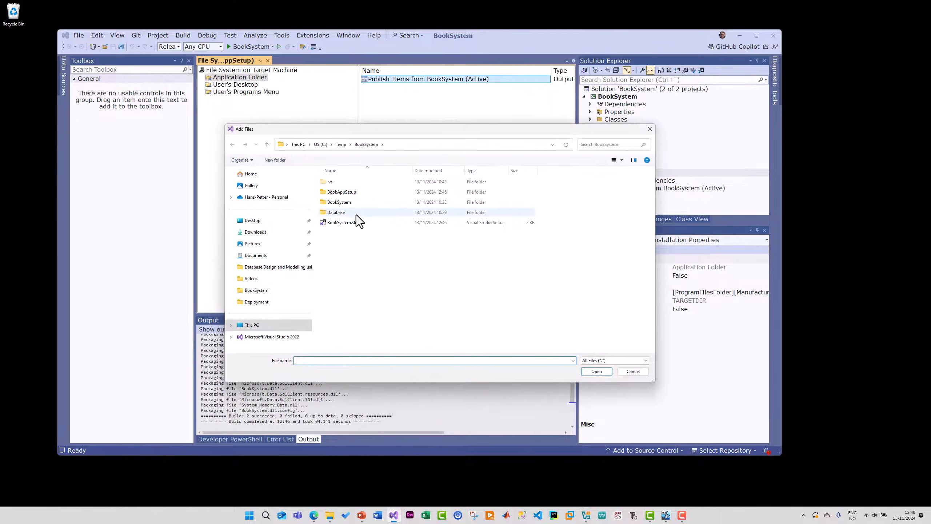
pyautogui.doubleClick(342, 202)
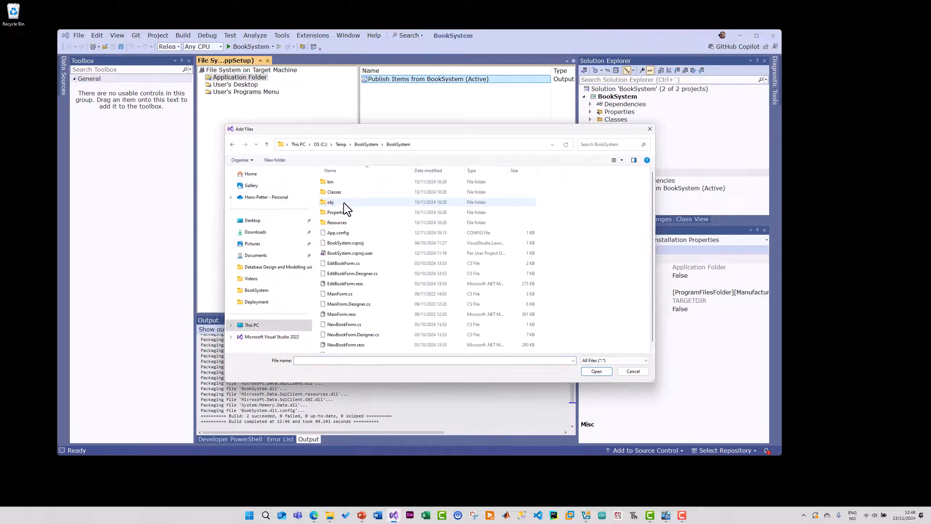
pyautogui.doubleClick(339, 222)
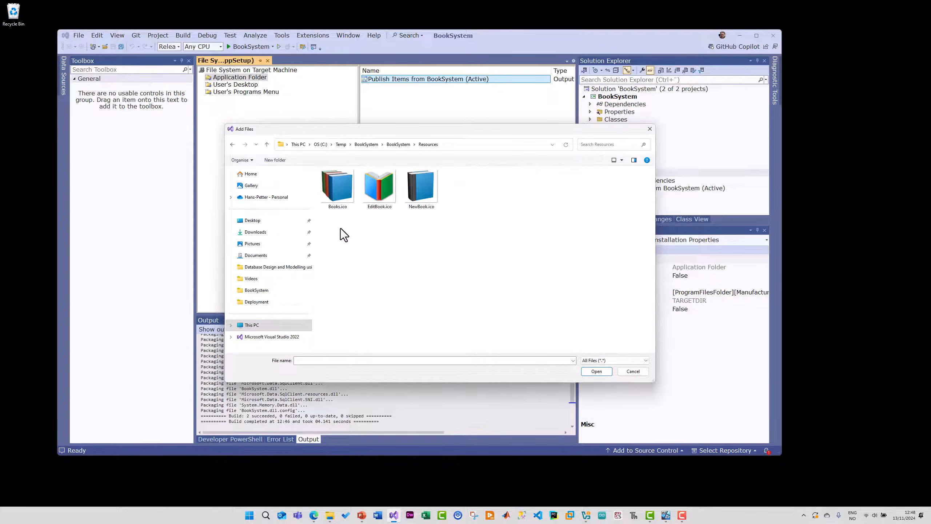
pyautogui.click(337, 185)
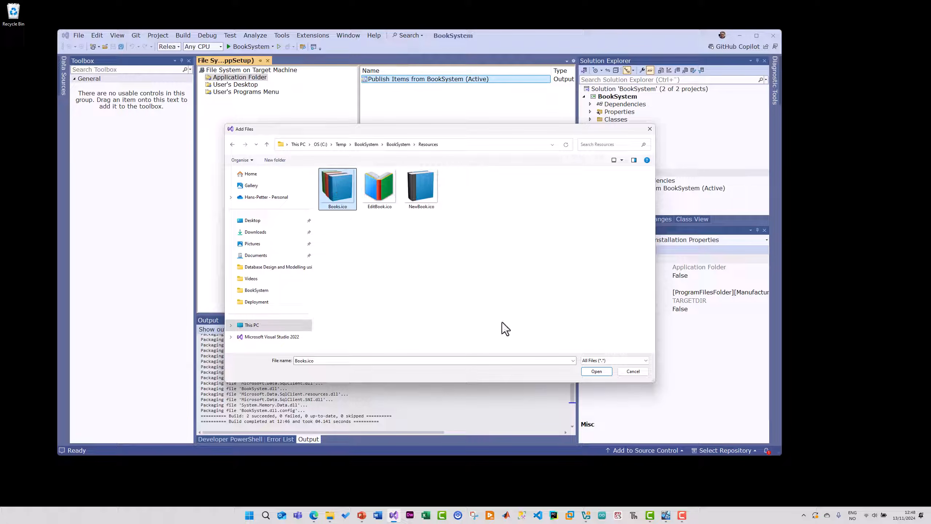
pyautogui.click(601, 371)
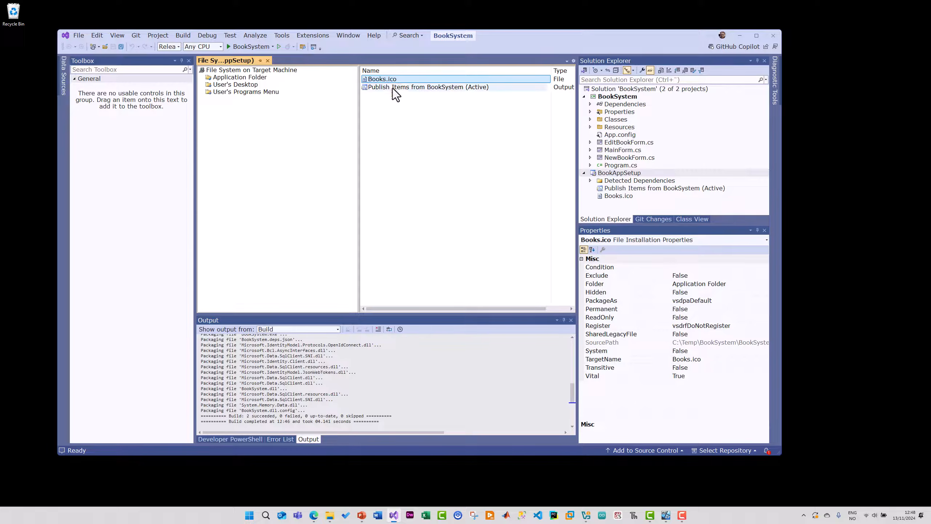
pyautogui.click(392, 79)
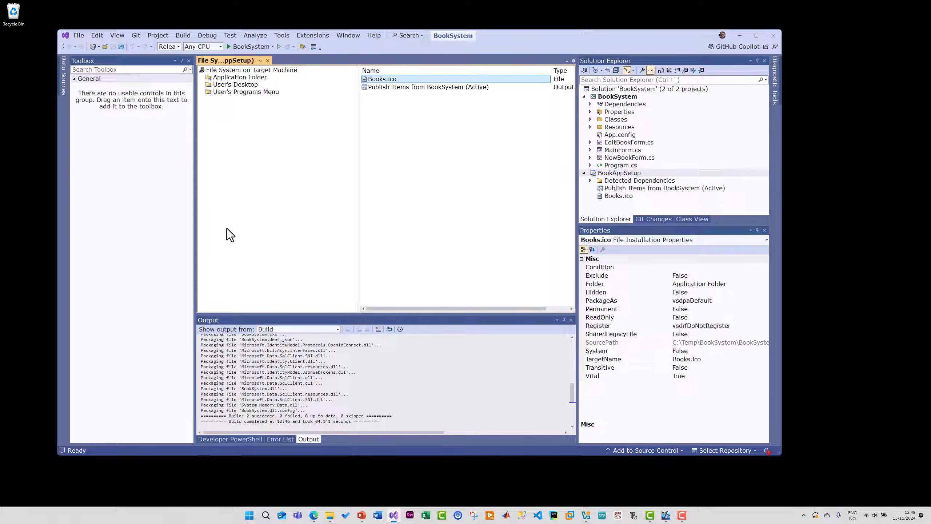
# Create a shortcut to the Publish Items output of BookSystem in the Application Folder and widen the file system editor
pyautogui.click(237, 85)
pyautogui.click(249, 92)
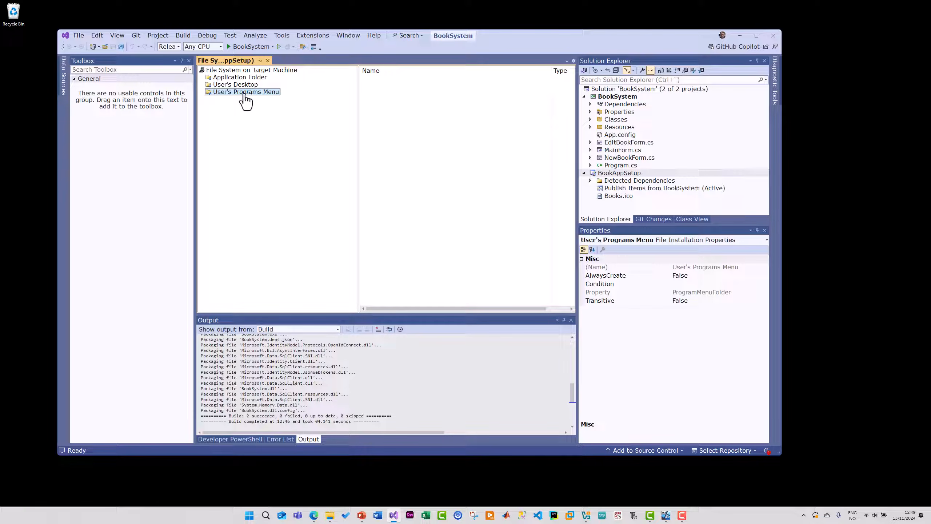
pyautogui.click(243, 86)
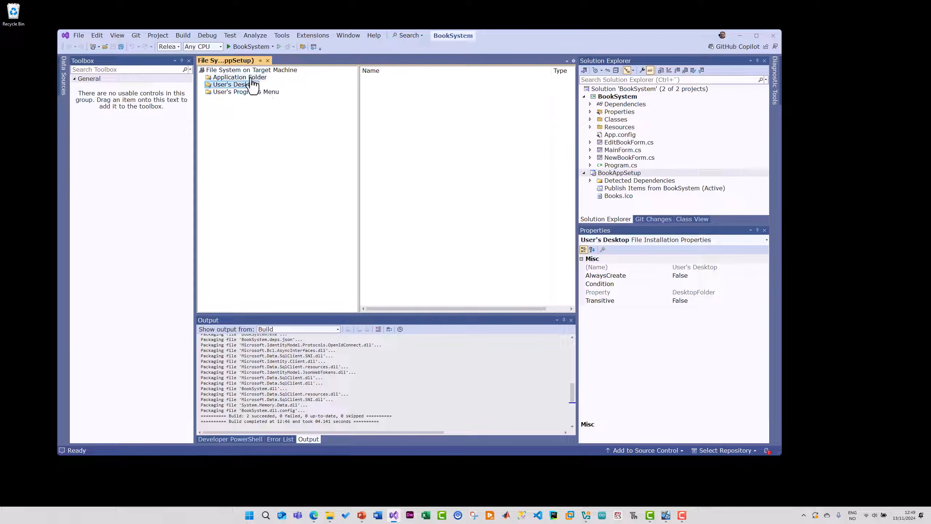
pyautogui.click(247, 78)
pyautogui.click(397, 90)
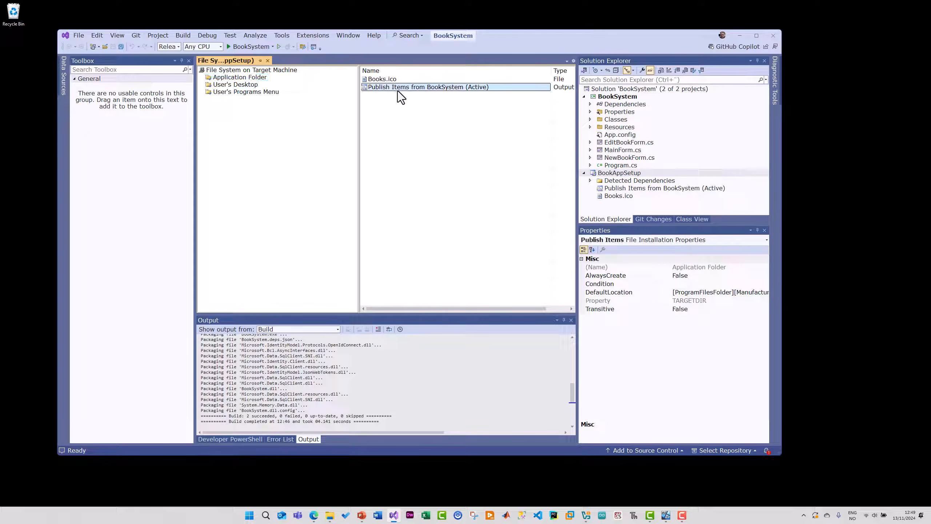
pyautogui.rightClick(401, 96)
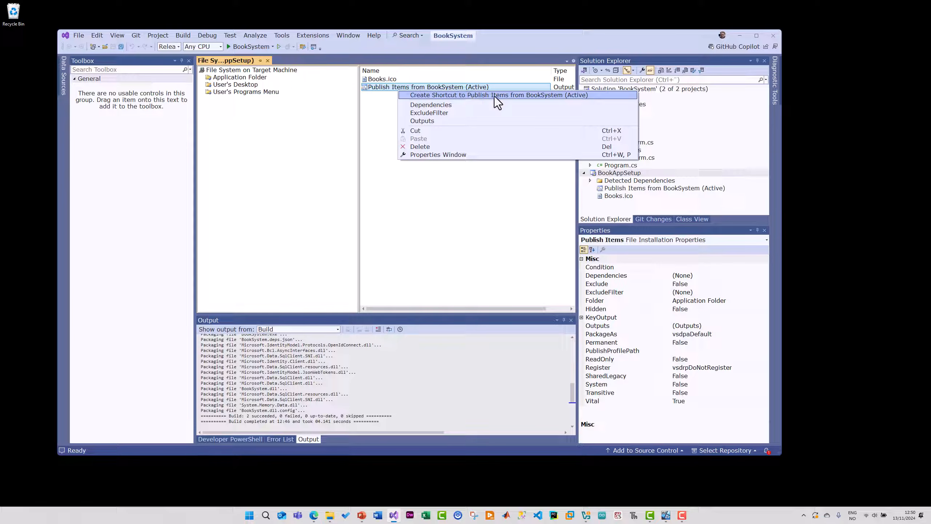
pyautogui.click(555, 96)
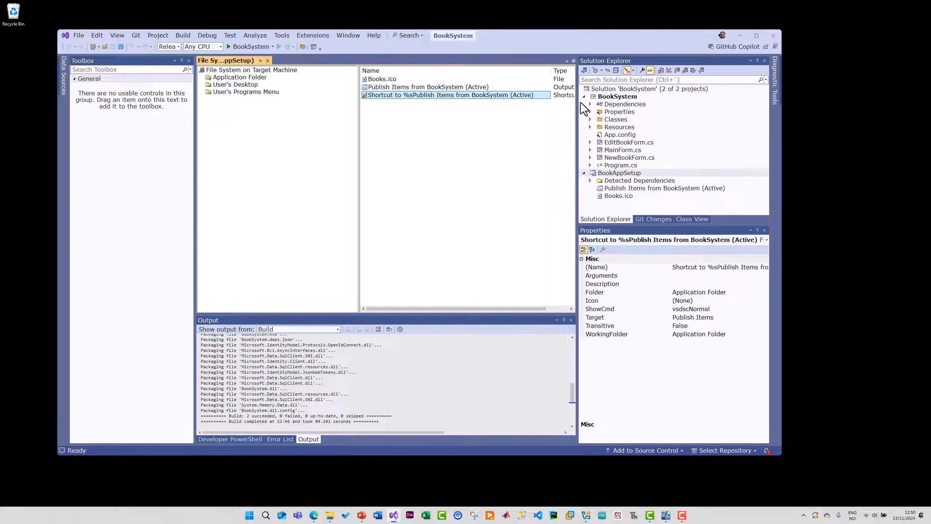
pyautogui.moveTo(577, 109); pyautogui.dragTo(625, 110)
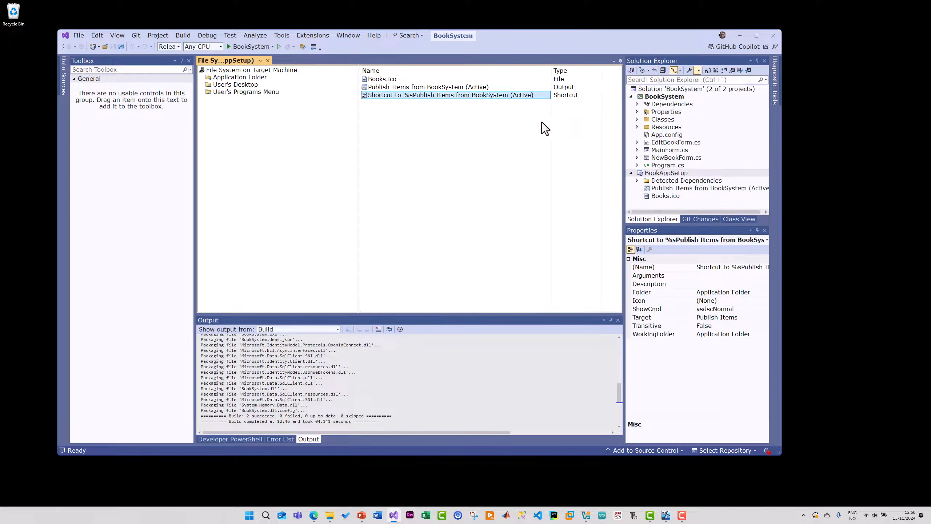
# Rename the new Publish Items shortcut as BookApp
pyautogui.click(460, 96)
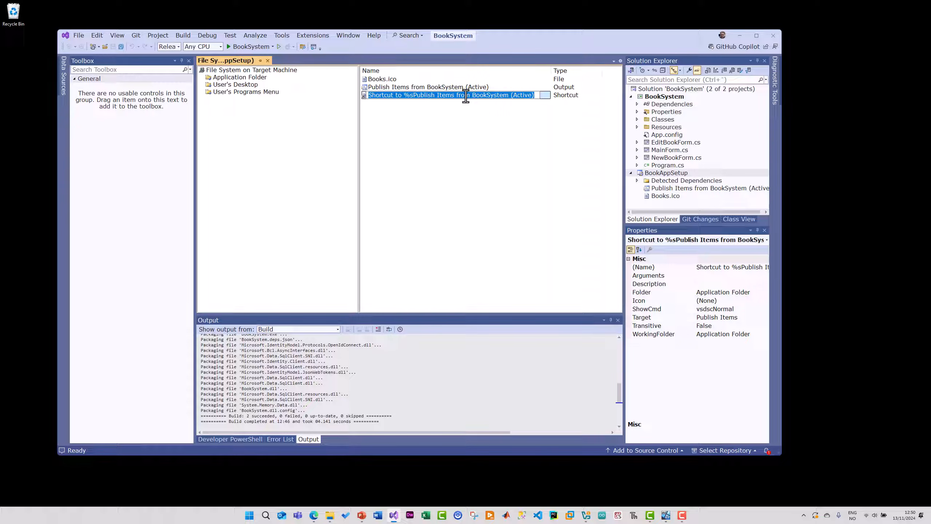
pyautogui.write('Bo')
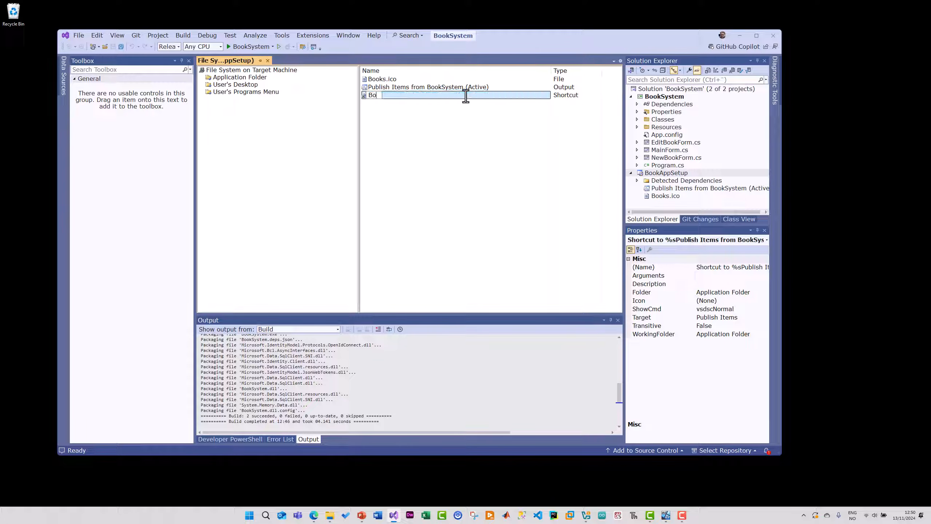
pyautogui.write('okApp')
pyautogui.press('Return')
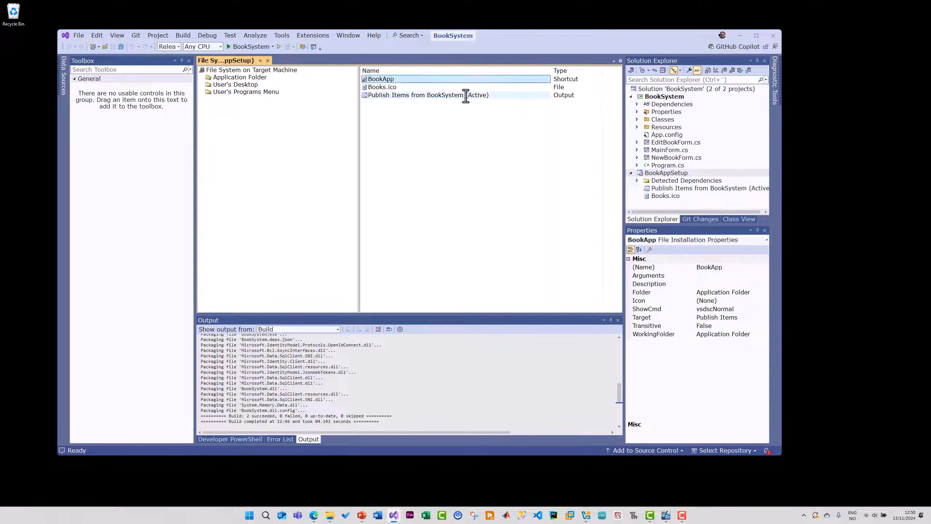
pyautogui.click(464, 119)
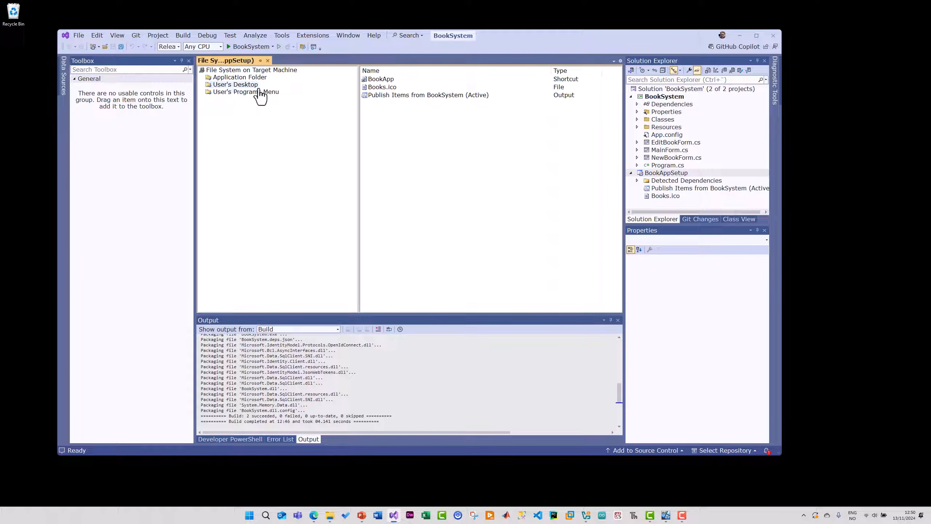
# Move the BookApp shortcut from the Application Folder to the User's Desktop folder and check it there
pyautogui.click(385, 81)
pyautogui.moveTo(385, 81); pyautogui.dragTo(253, 86)
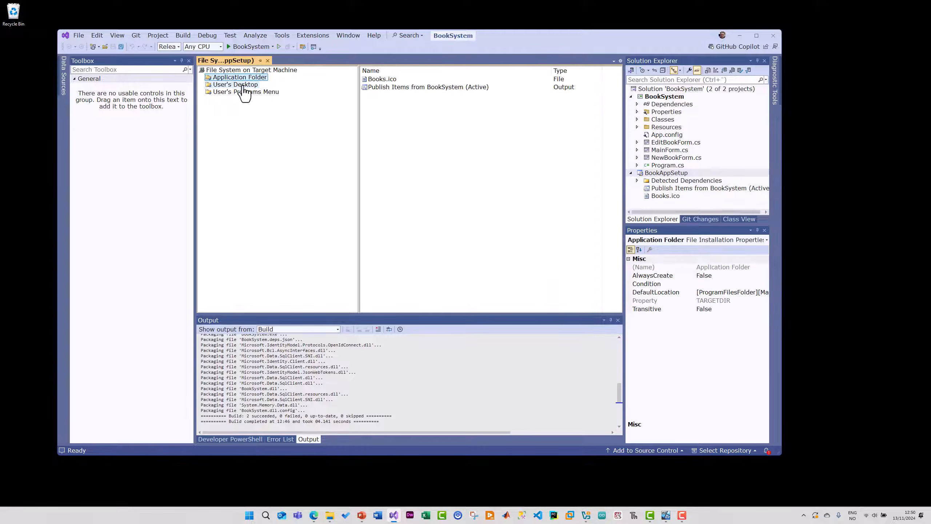
pyautogui.click(238, 85)
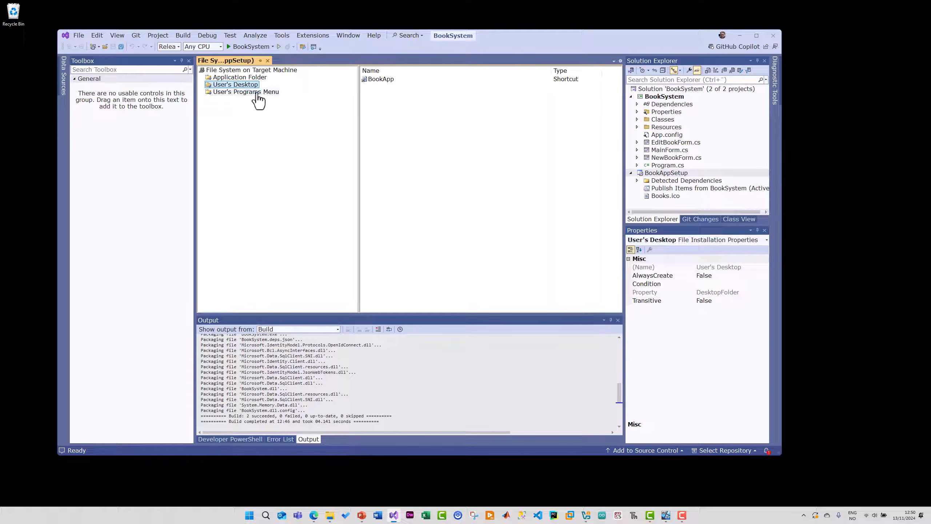
# Check the User's Programs Menu folder, and create a second shortcut to the Publish Items output in the Application Folder
pyautogui.click(271, 92)
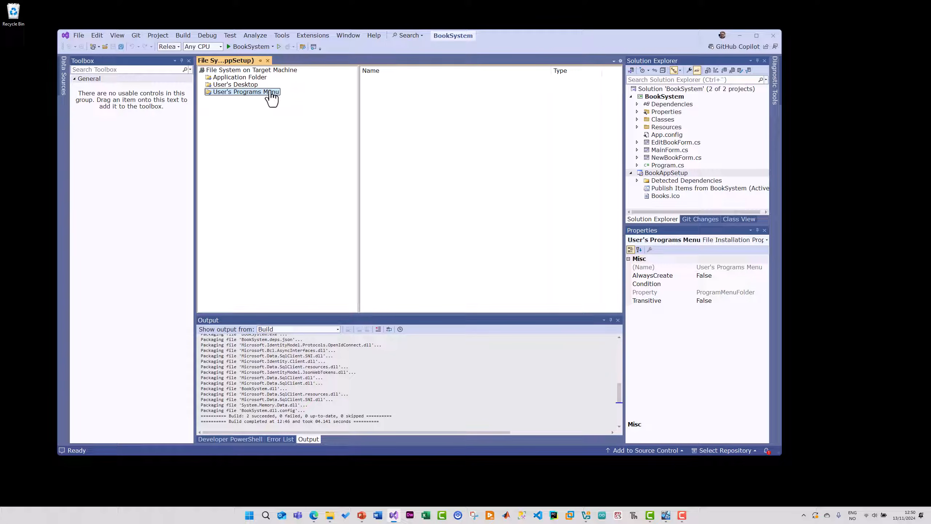
pyautogui.click(249, 517)
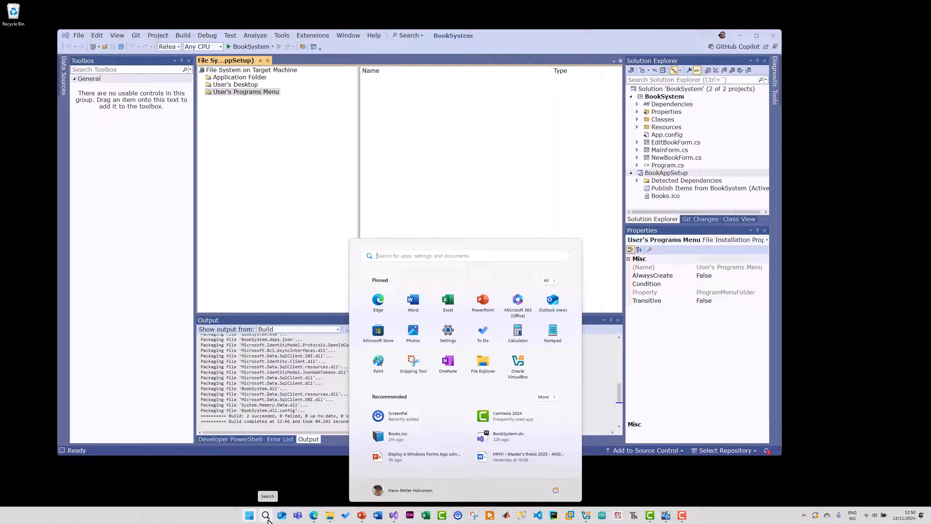
pyautogui.click(392, 150)
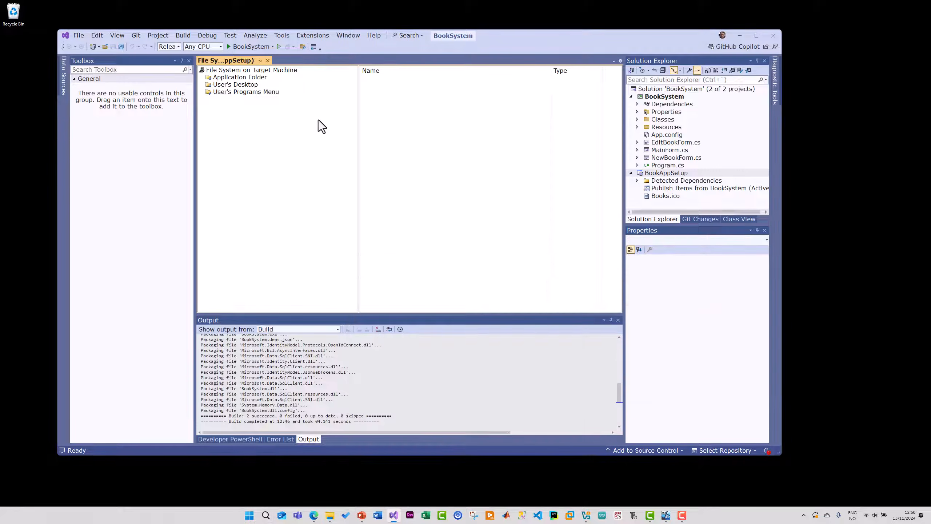
pyautogui.click(249, 78)
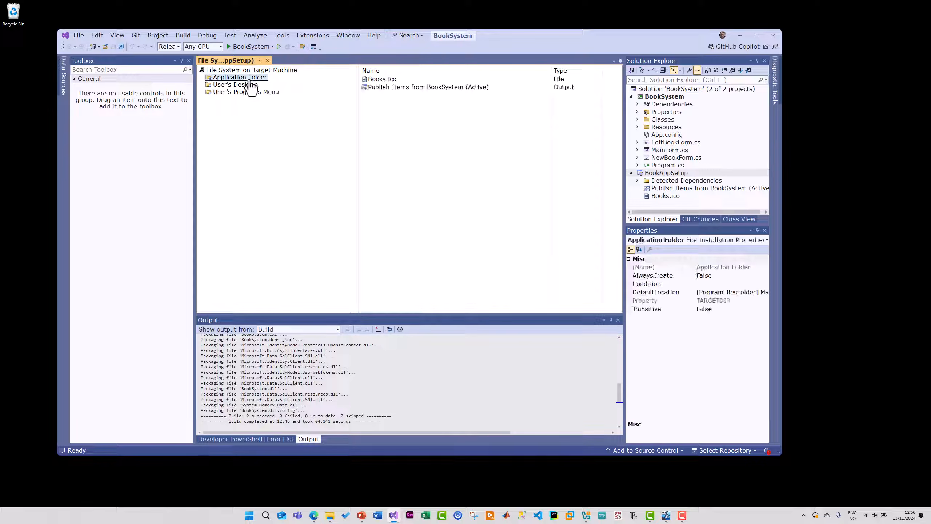
pyautogui.click(409, 88)
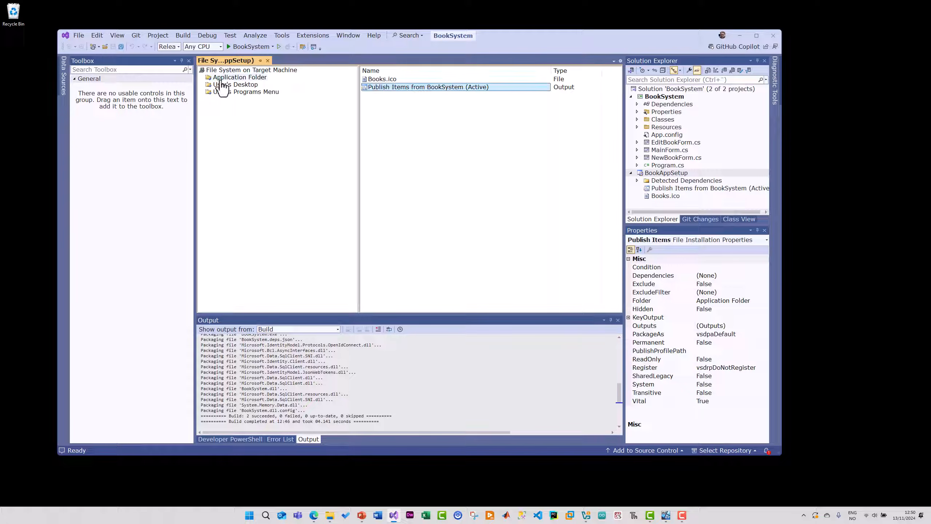
pyautogui.rightClick(401, 88)
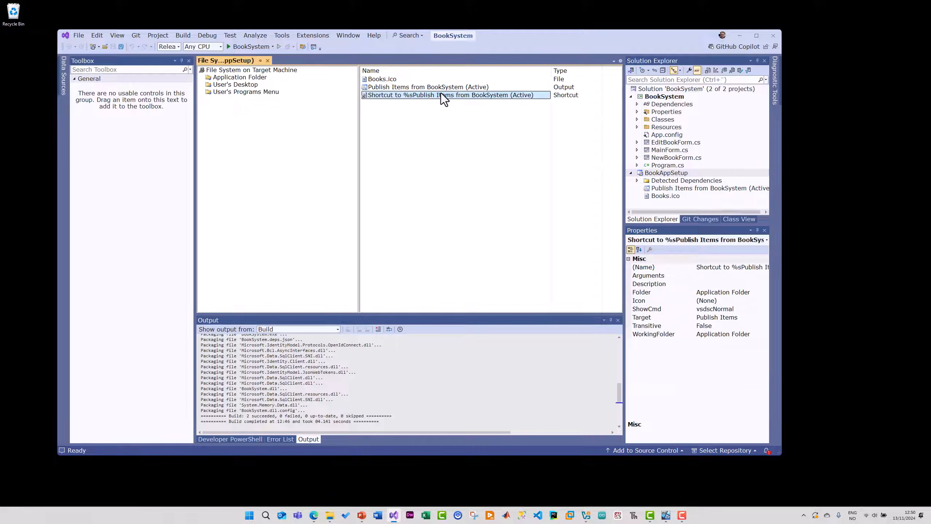
# Rename the second Publish Items shortcut as BookApp and move it to the User's Programs Menu folder
pyautogui.click(441, 94)
pyautogui.press('b')
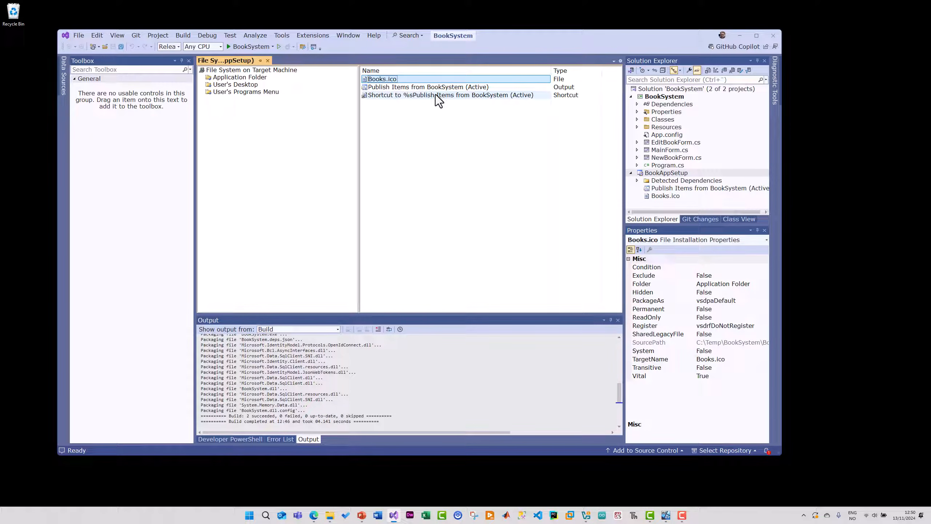
pyautogui.click(429, 96)
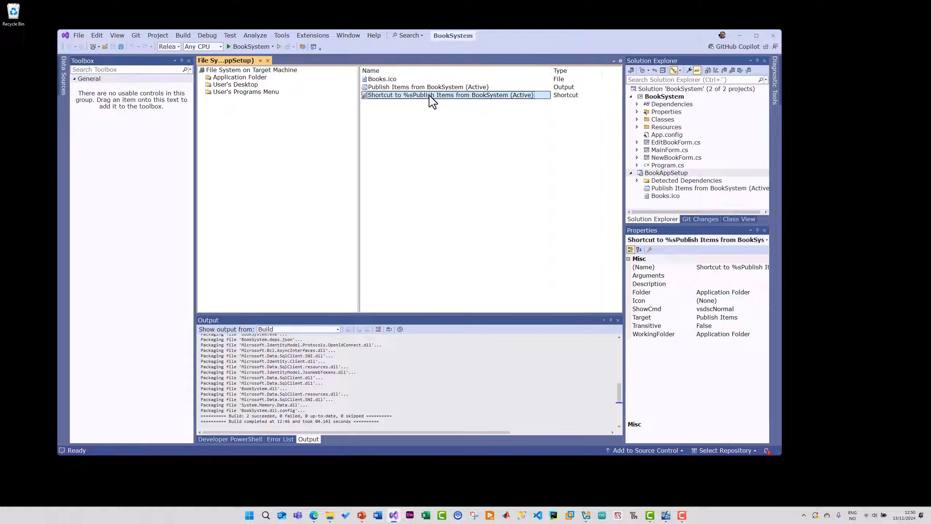
pyautogui.click(429, 95)
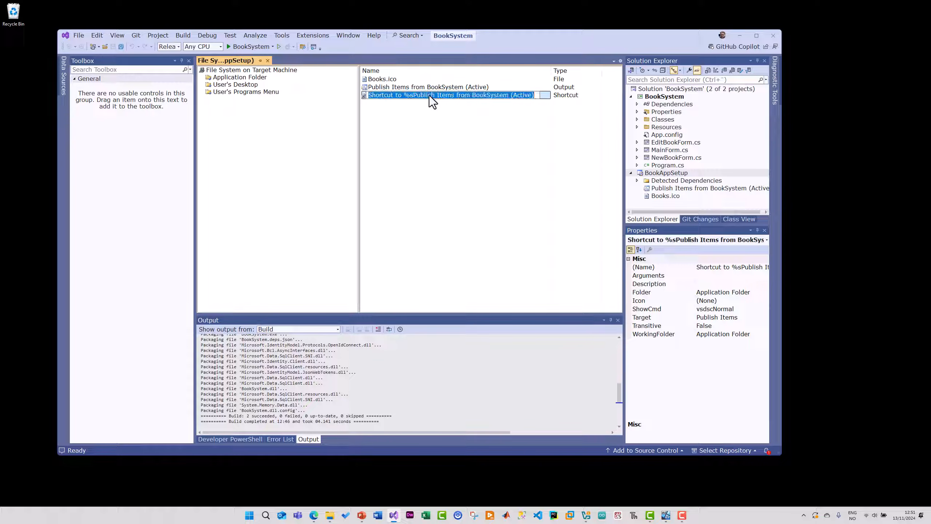
pyautogui.write('BookApp')
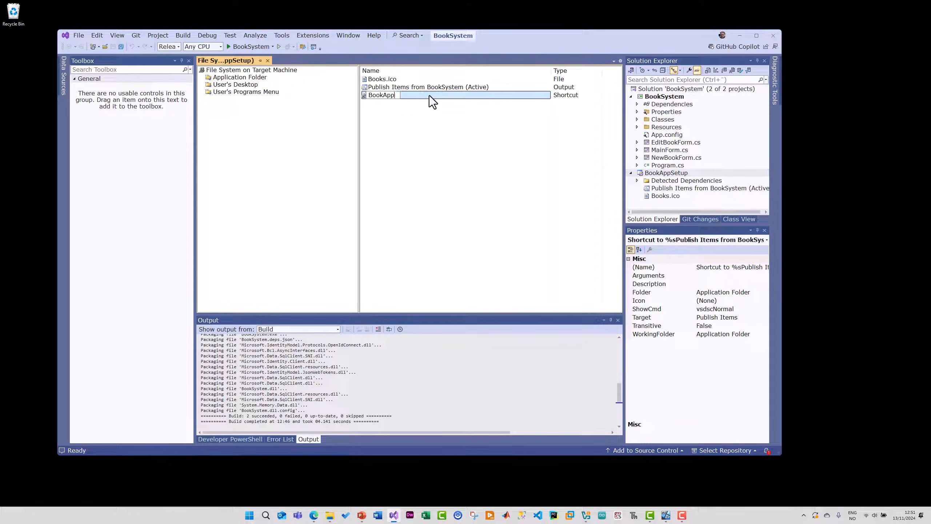
pyautogui.press('Return')
pyautogui.moveTo(381, 80); pyautogui.dragTo(261, 93)
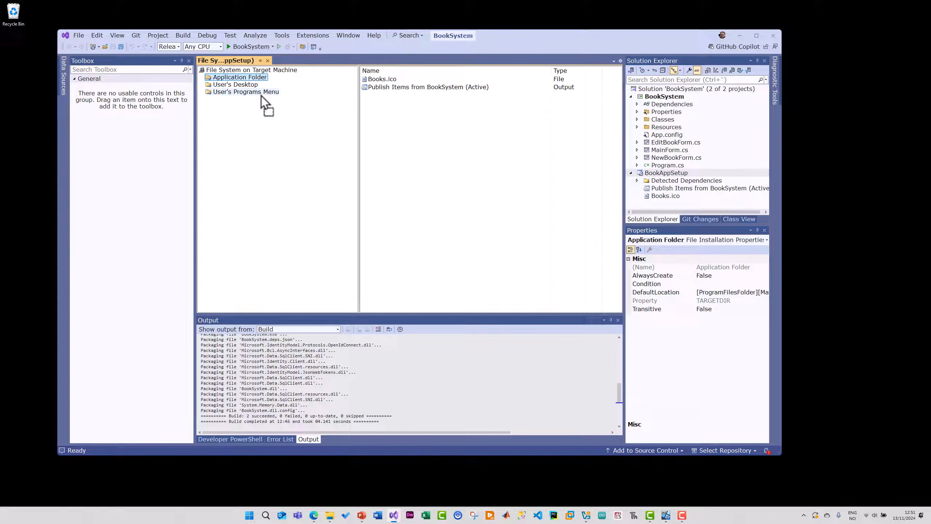
pyautogui.click(236, 85)
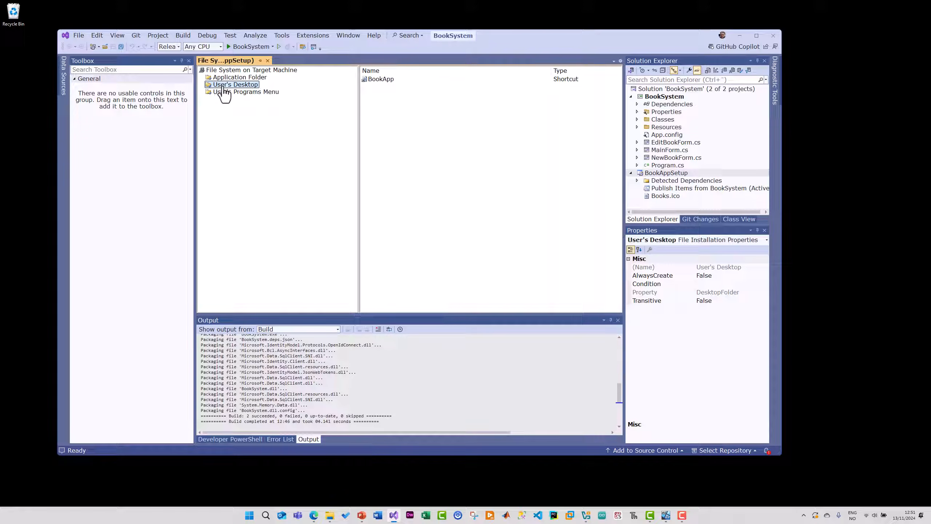
# Check the contents of the User's Programs Menu, User's Desktop and Application Folder in the setup project's file system
pyautogui.click(253, 92)
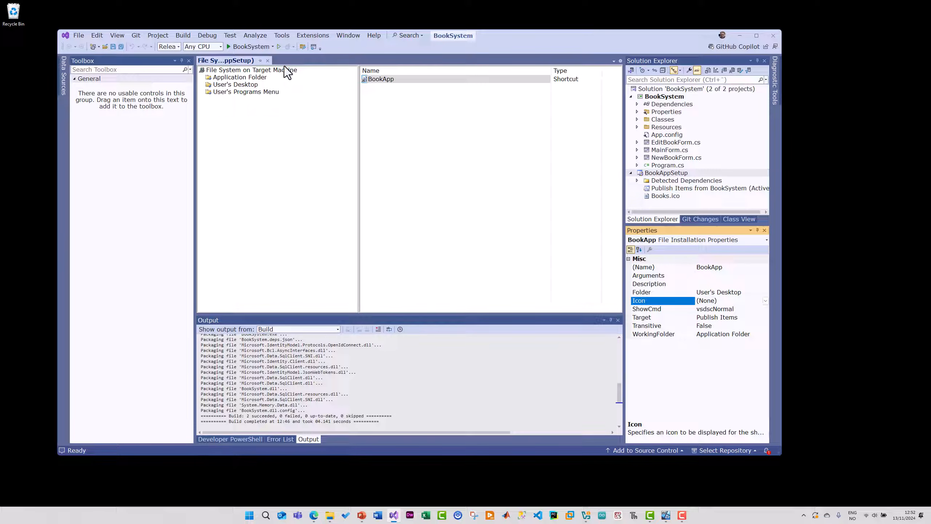
pyautogui.click(231, 85)
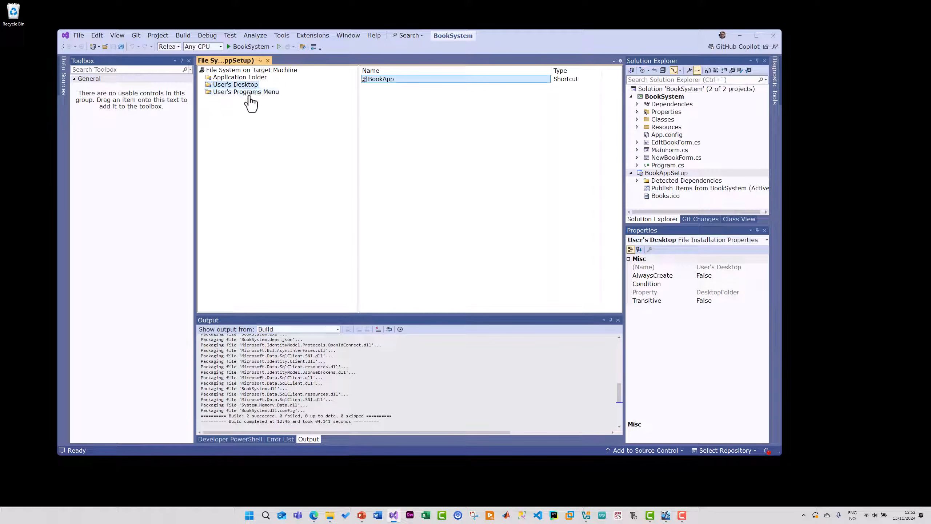
pyautogui.click(248, 93)
pyautogui.click(243, 85)
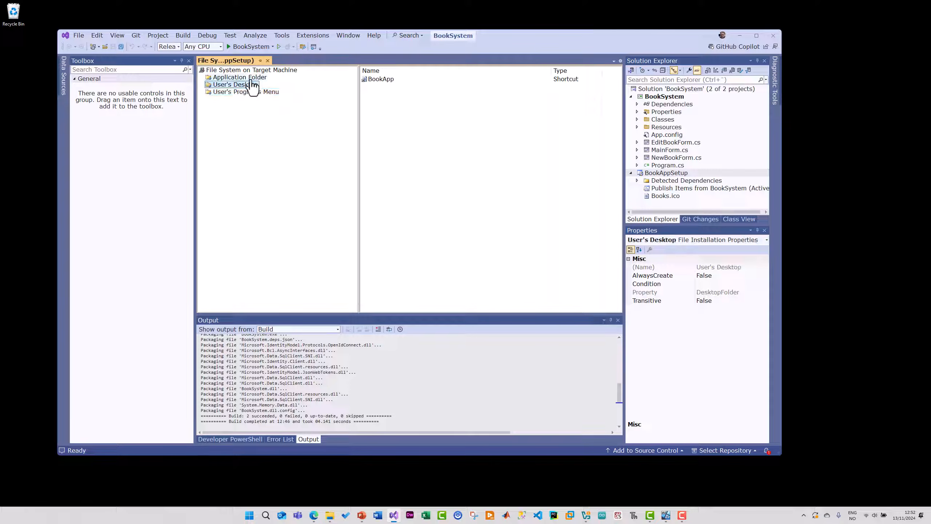
pyautogui.click(246, 78)
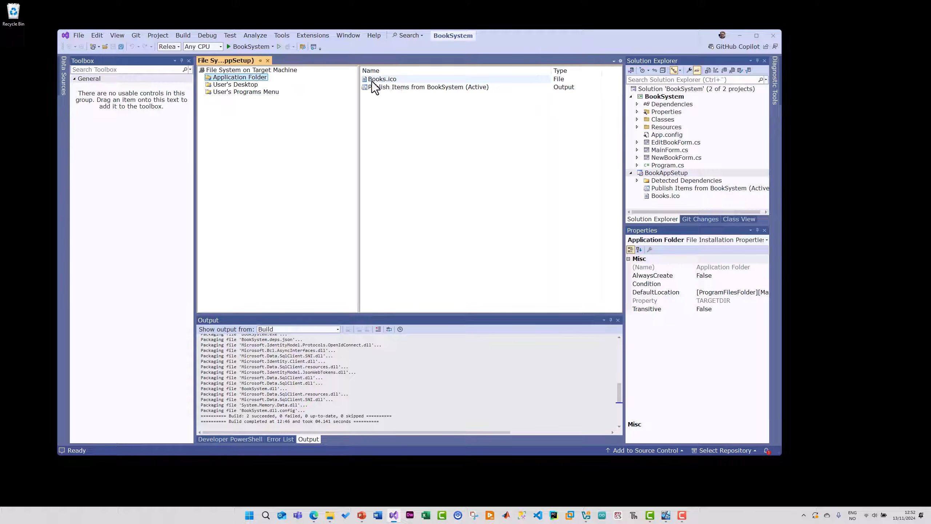
# Assign Books.ico from the Application Folder as the icon of the BookApp shortcut in the User's Desktop folder
pyautogui.click(243, 86)
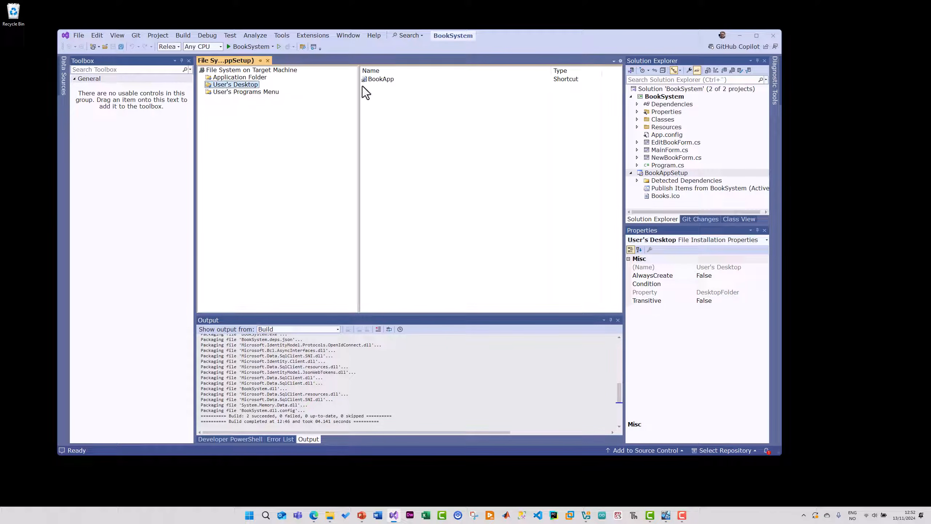
pyautogui.click(379, 80)
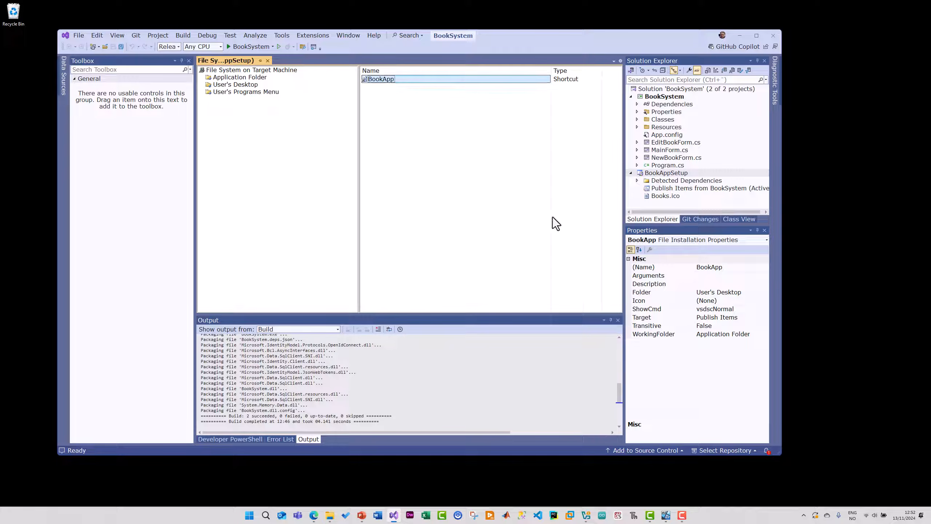
pyautogui.click(752, 303)
pyautogui.click(766, 303)
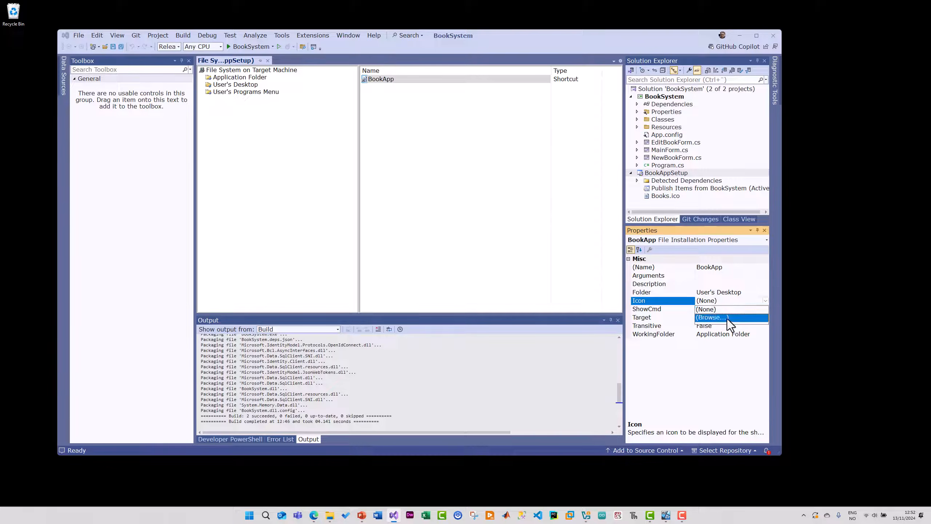
pyautogui.click(727, 319)
pyautogui.click(504, 195)
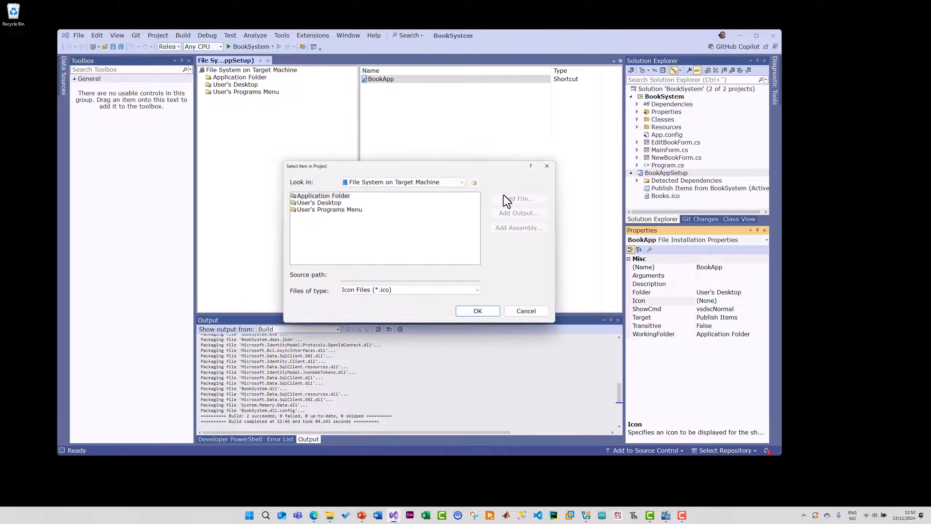
pyautogui.doubleClick(309, 195)
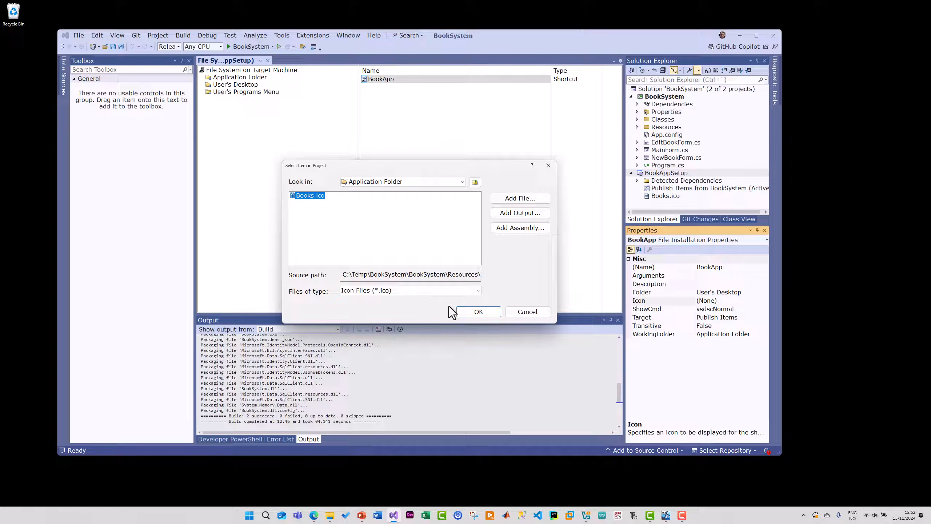
pyautogui.click(479, 312)
pyautogui.click(440, 312)
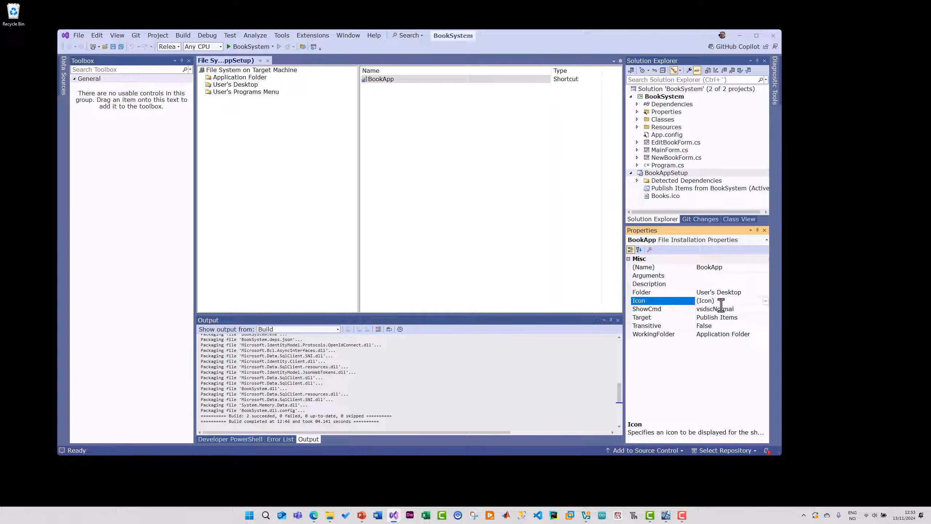
# Assign Books.ico from the Application Folder as the icon of the BookApp shortcut in the User's Programs Menu folder
pyautogui.click(253, 92)
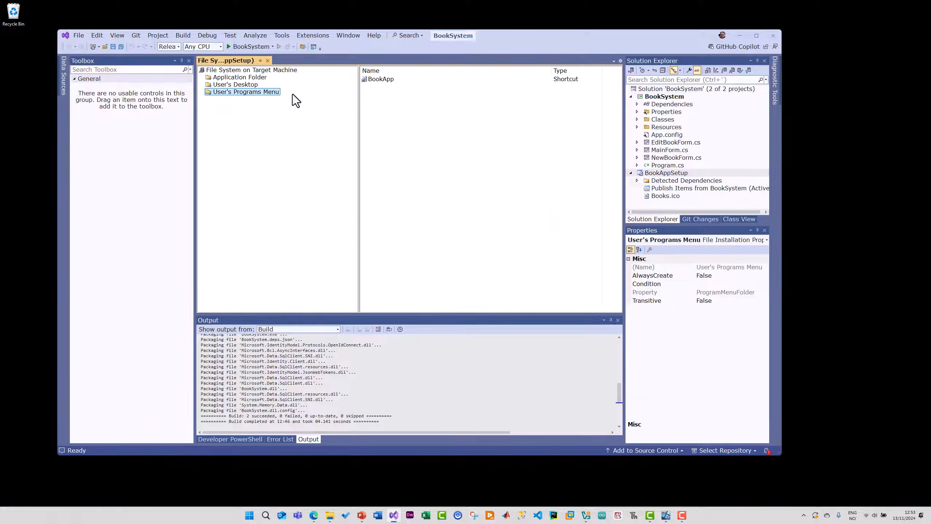
pyautogui.click(387, 84)
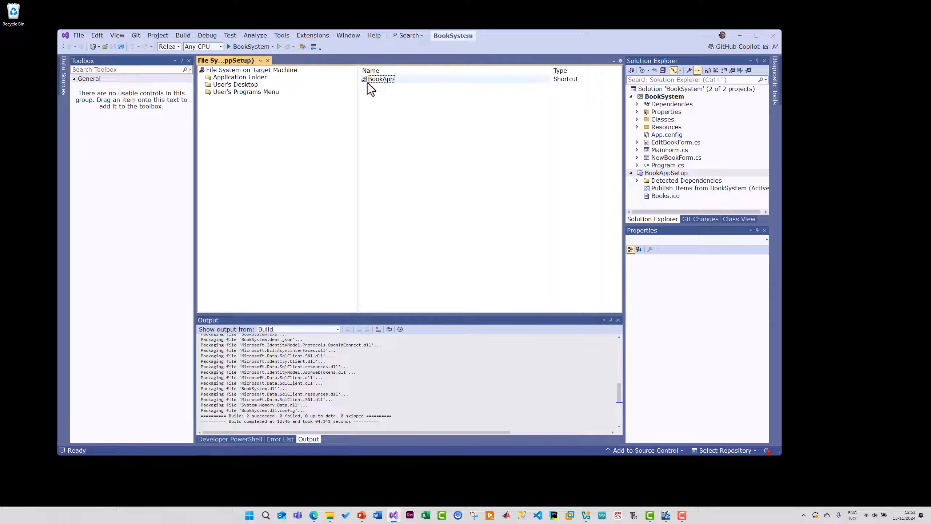
pyautogui.click(372, 79)
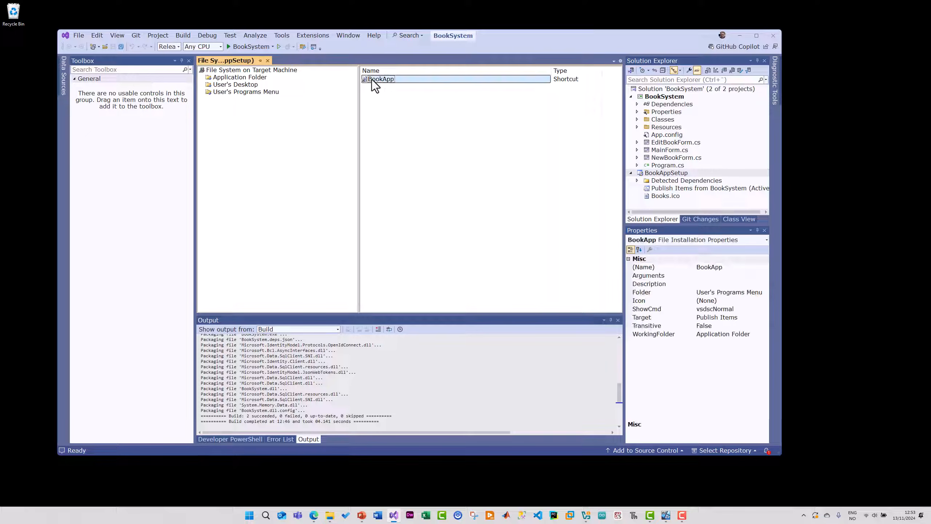
pyautogui.click(761, 302)
pyautogui.click(765, 300)
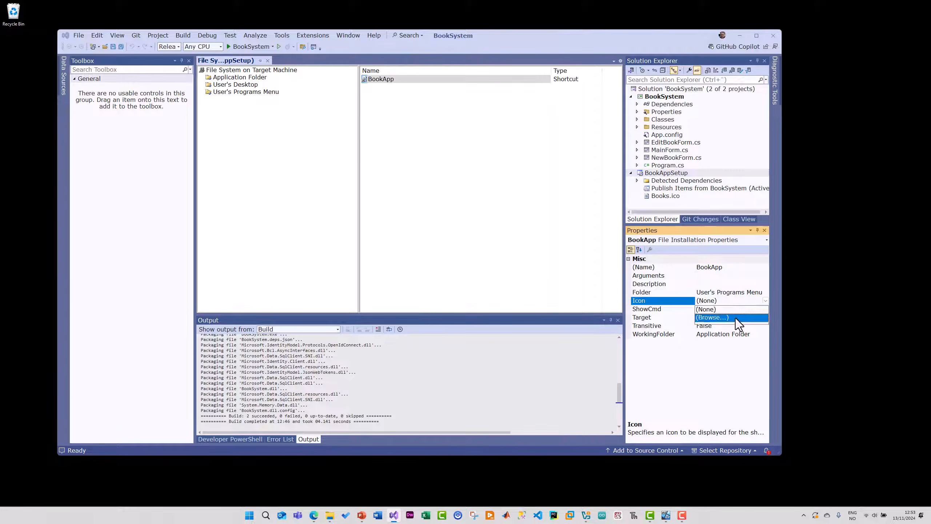
pyautogui.click(736, 318)
pyautogui.click(515, 191)
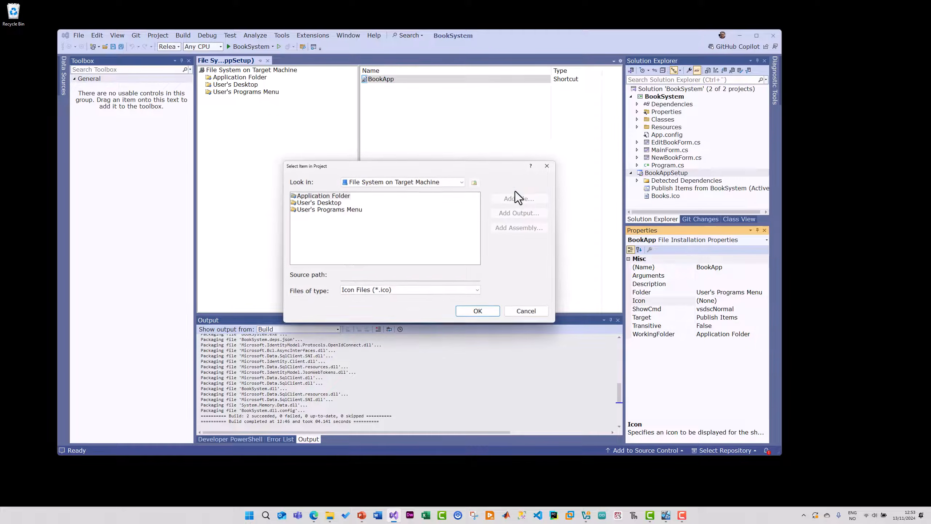
pyautogui.doubleClick(351, 199)
pyautogui.doubleClick(307, 198)
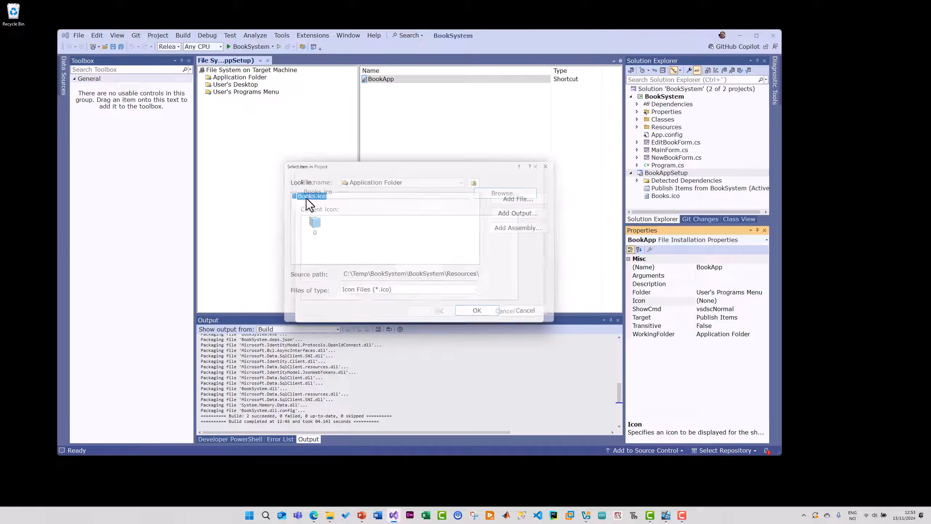
pyautogui.click(440, 311)
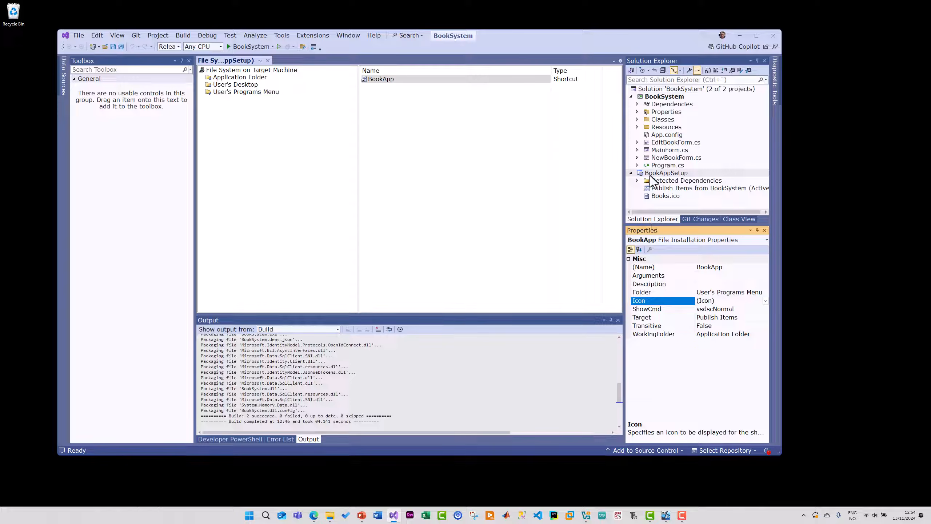
# Widen the window and the property area for the BookAppSetup project, and set its Manufacturer to HPH
pyautogui.click(675, 174)
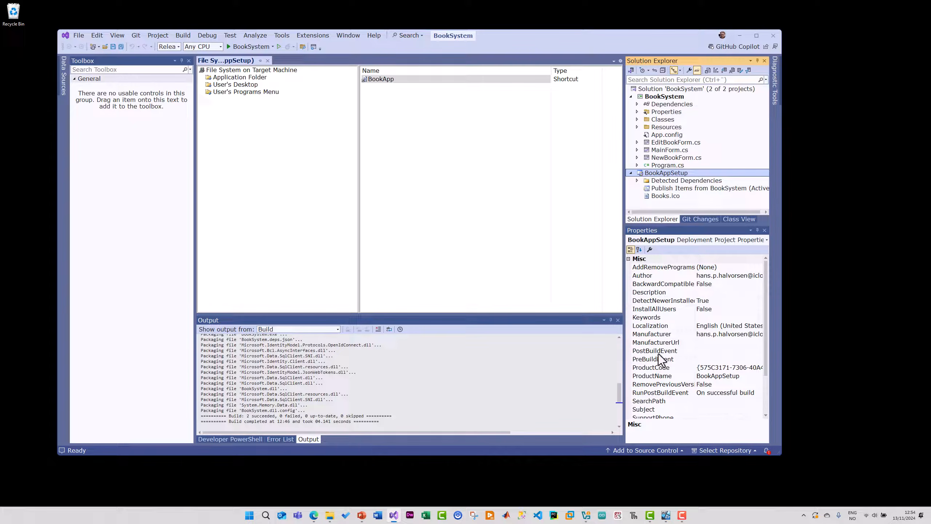
pyautogui.moveTo(781, 337); pyautogui.dragTo(863, 340)
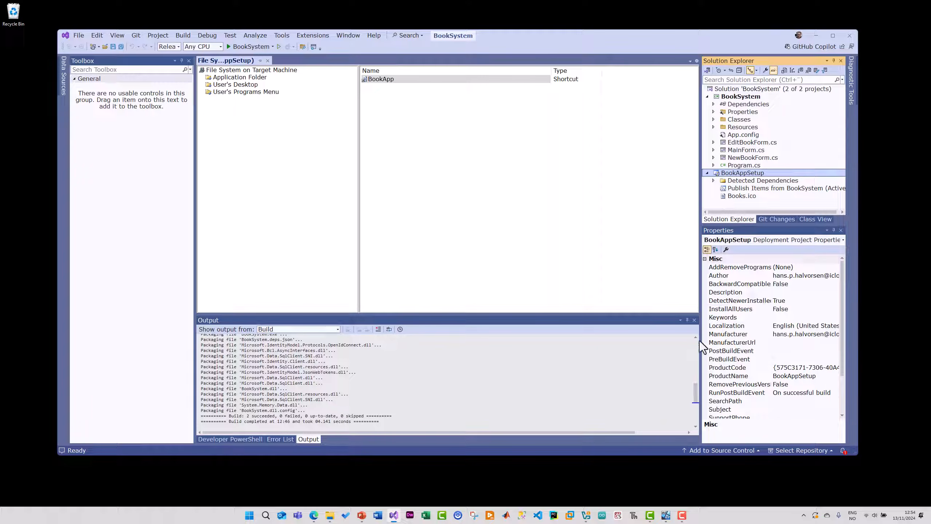
pyautogui.moveTo(700, 341); pyautogui.dragTo(624, 340)
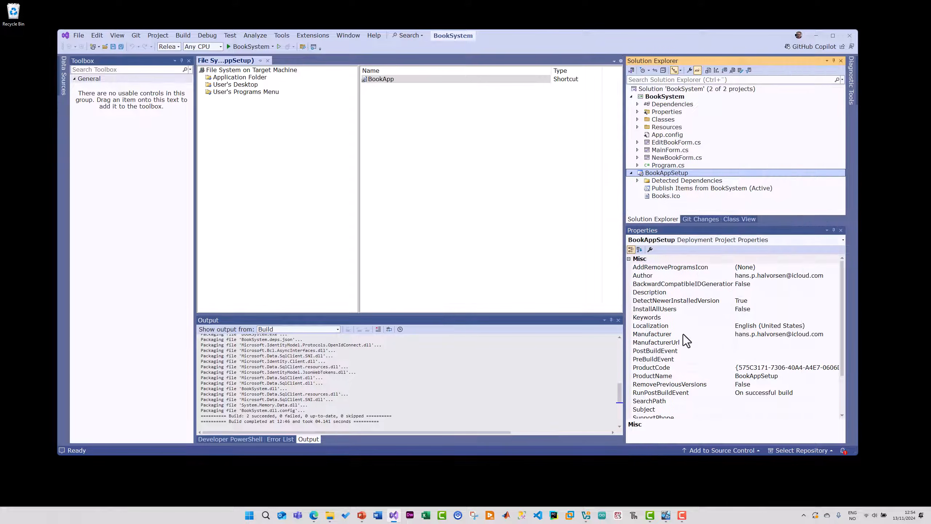
pyautogui.click(664, 334)
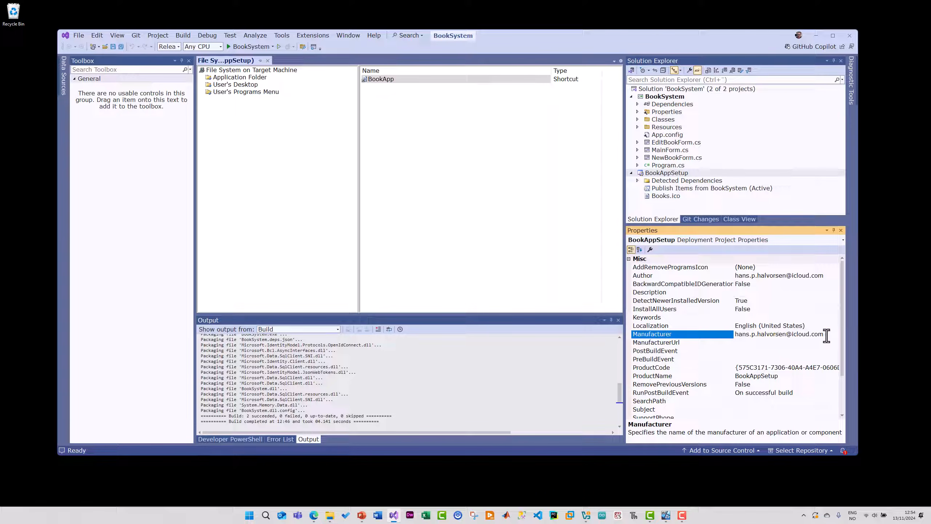
pyautogui.moveTo(826, 336); pyautogui.dragTo(732, 334)
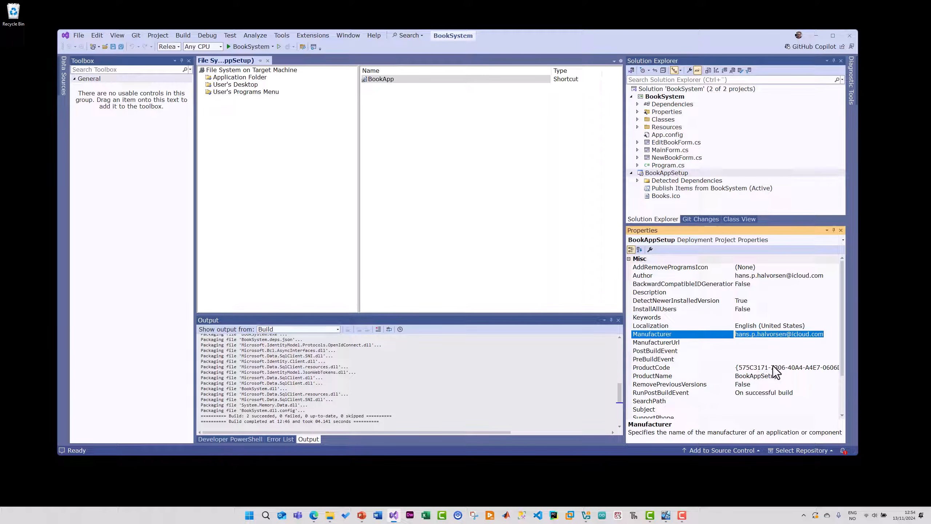
pyautogui.write('HPH')
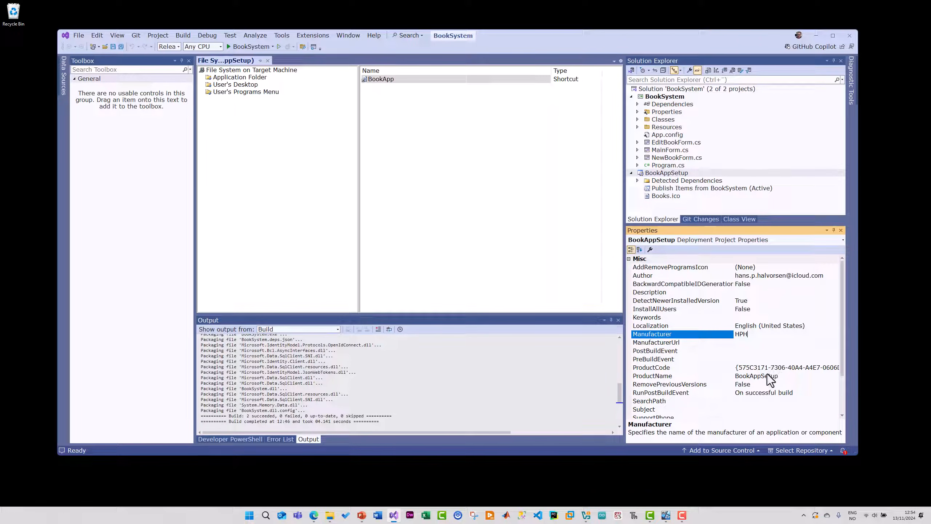
# Copy the web address of The Technical Guy blog from the Edge browser into the ManufacturerUrl property of BookAppSetup
pyautogui.click(753, 343)
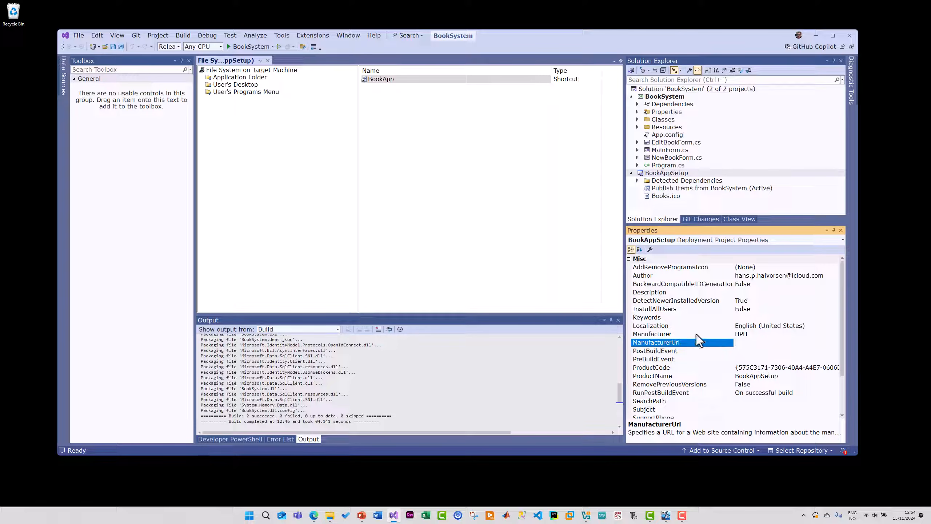
pyautogui.click(313, 515)
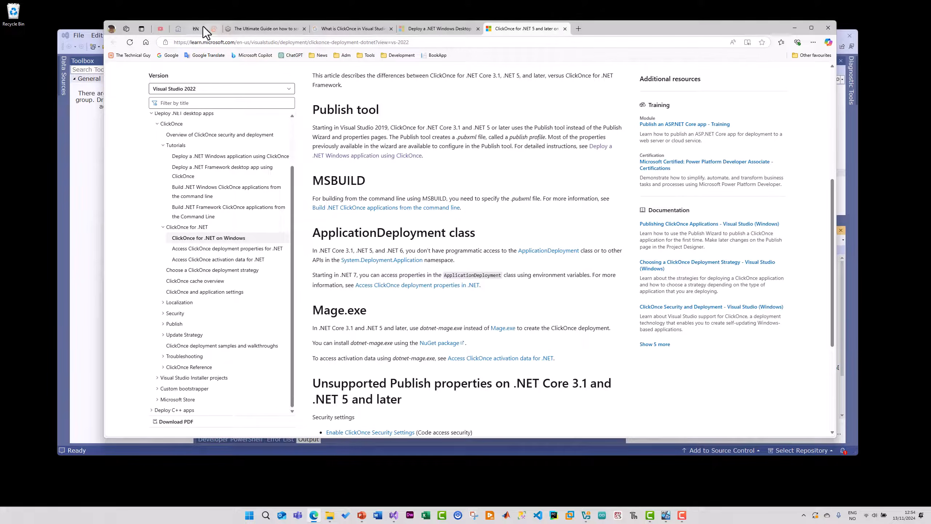
pyautogui.click(214, 29)
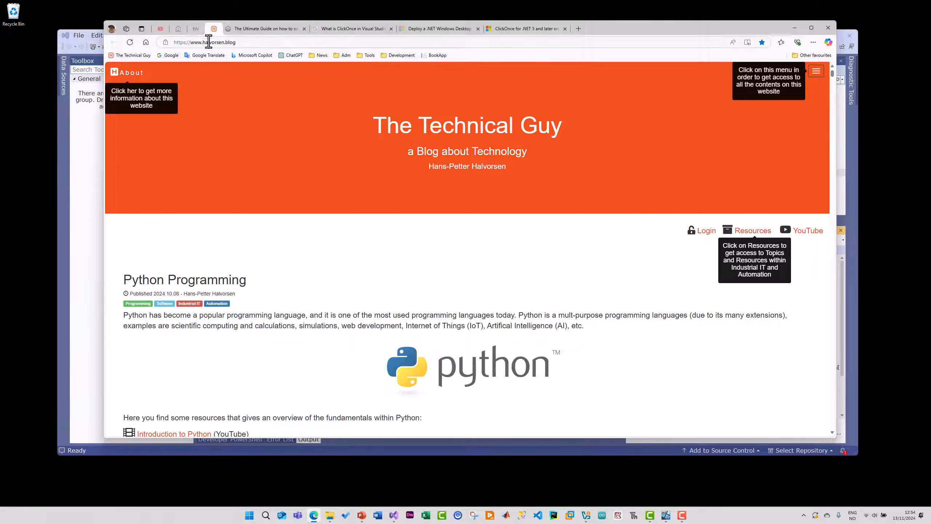
pyautogui.click(246, 42)
pyautogui.hotkey('ctrl', 'c')
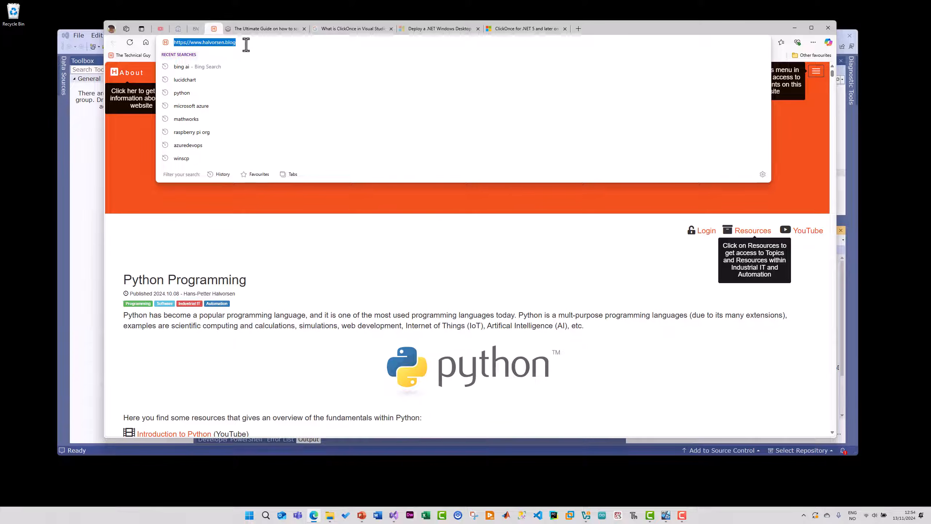
pyautogui.click(794, 28)
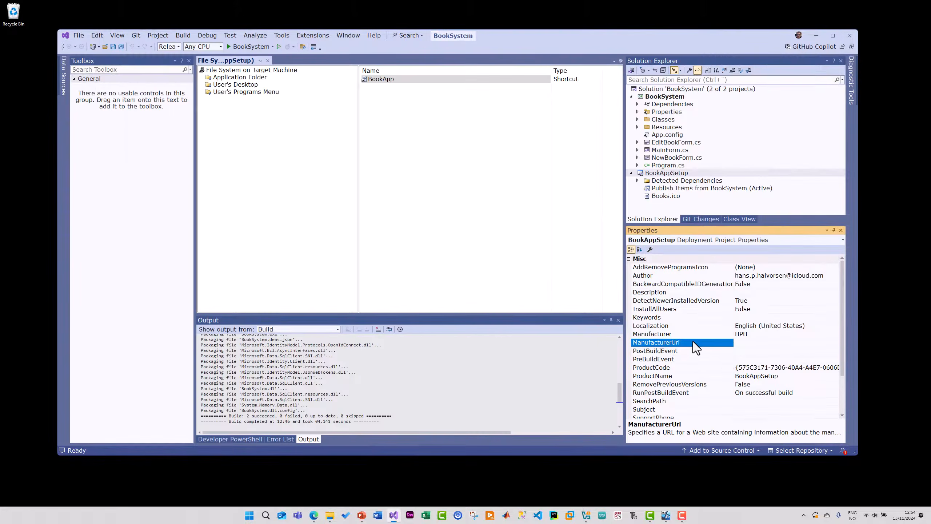
pyautogui.click(749, 342)
pyautogui.hotkey('ctrl', 'v')
# Set the ProductName property of the BookAppSetup project to BookApp
pyautogui.click(668, 378)
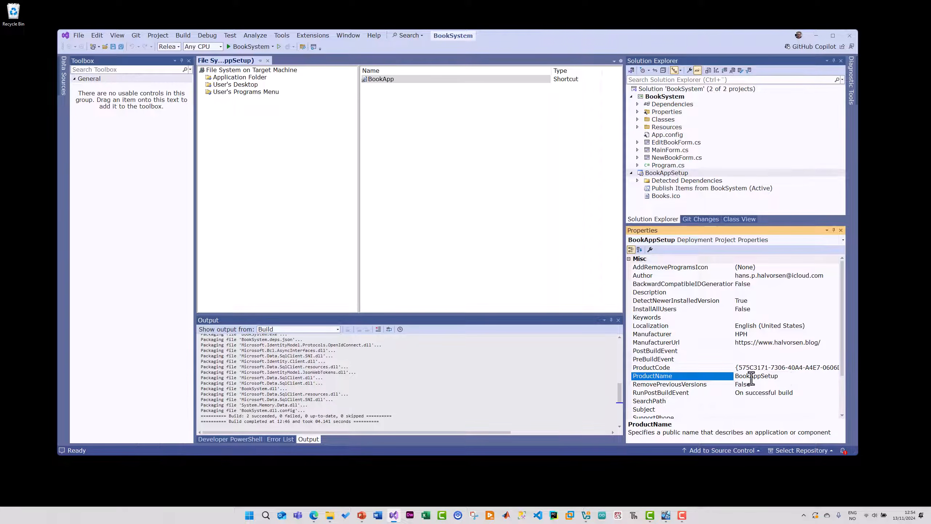
pyautogui.click(738, 379)
pyautogui.press('BackSpace')
pyautogui.press('BackSpace')
pyautogui.press('BackSpace')
pyautogui.press('BackSpace')
pyautogui.press('BackSpace')
pyautogui.write('p')
# Replace the e-mail address in the BookAppSetup Author property with the author's full name, and check the manufacturer URL and product name
pyautogui.click(656, 276)
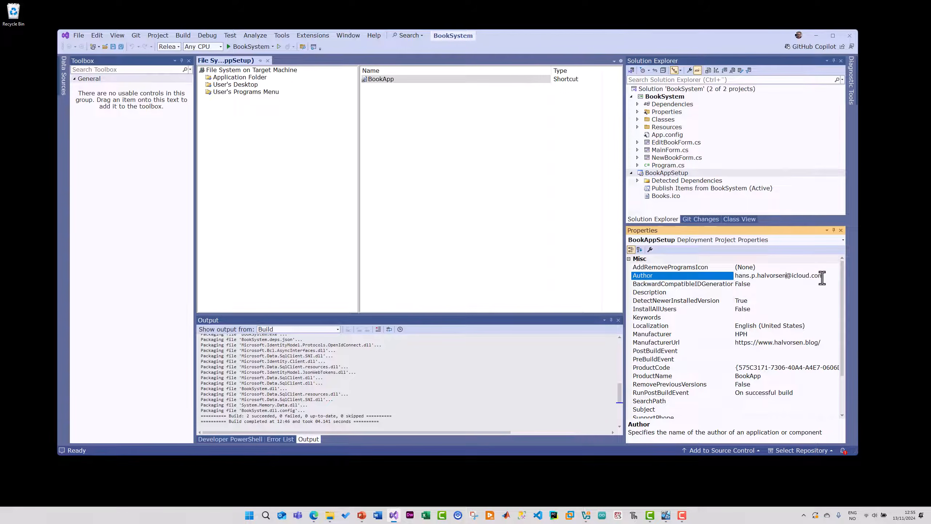
pyautogui.moveTo(825, 275); pyautogui.dragTo(733, 273)
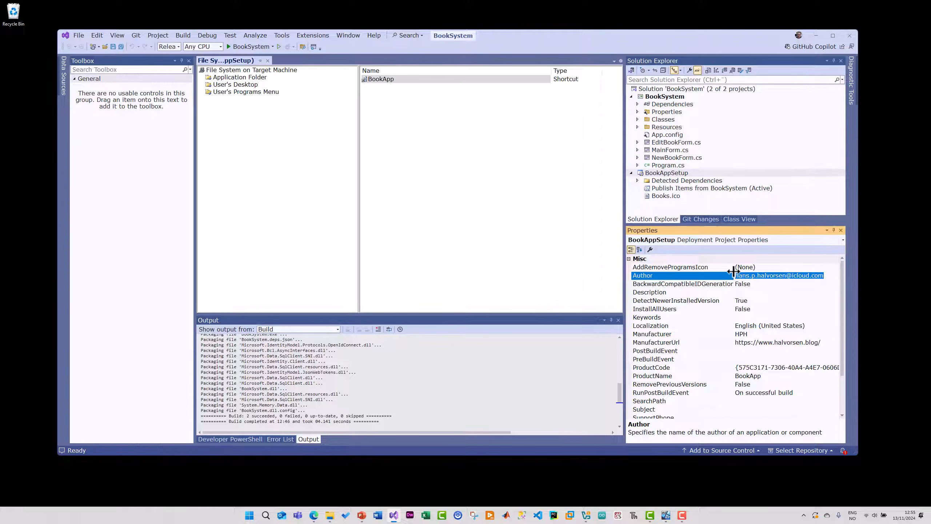
pyautogui.write('Hans-')
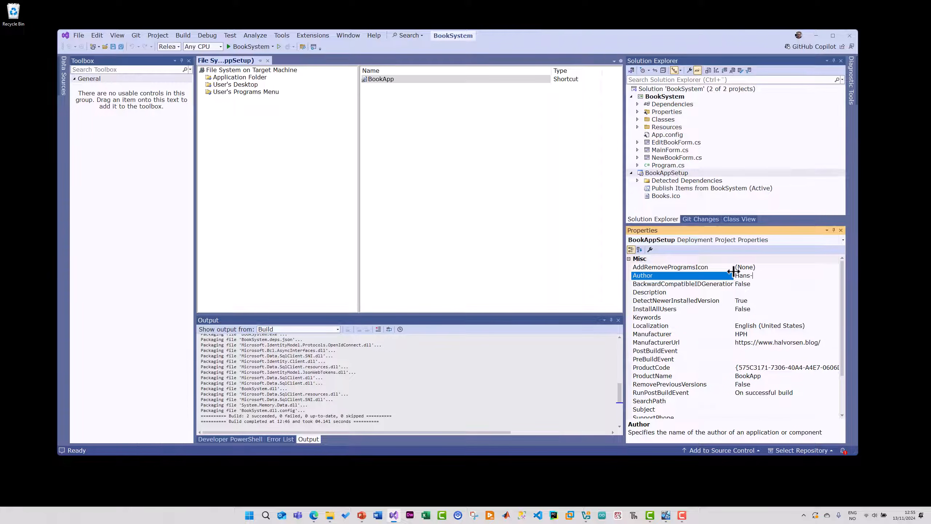
pyautogui.write('Petter Halvorsen')
pyautogui.click(745, 345)
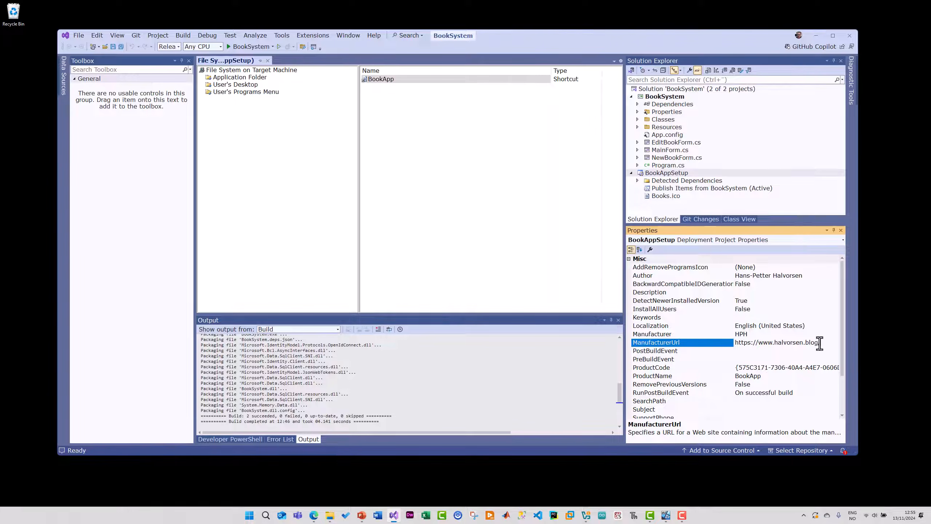
pyautogui.click(761, 375)
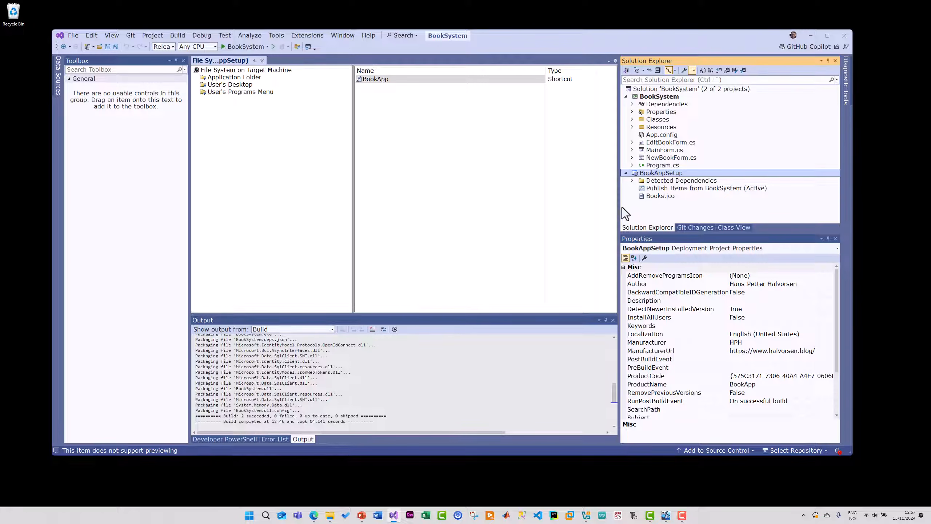
# Add .NET Desktop Runtime 8.0.8 (x86) to the BookAppSetup prerequisites and accept the project's property settings
pyautogui.rightClick(661, 174)
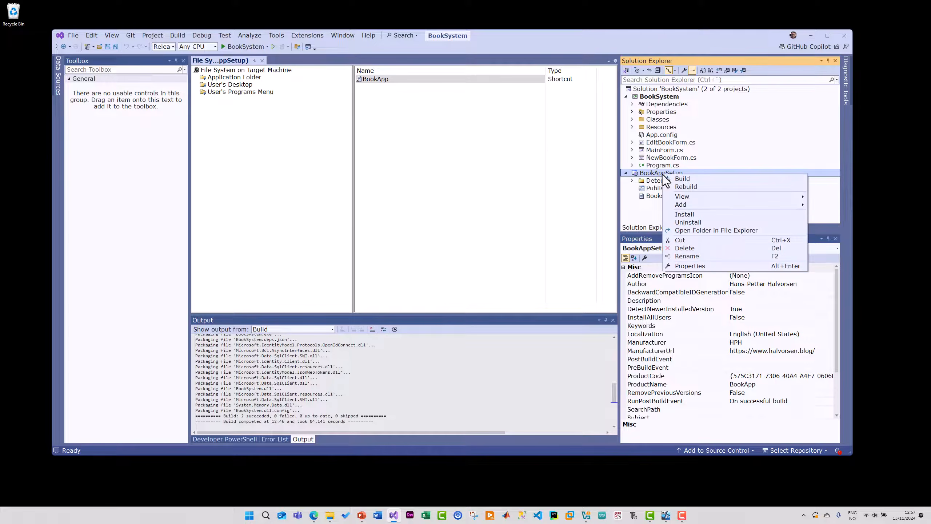
pyautogui.click(695, 263)
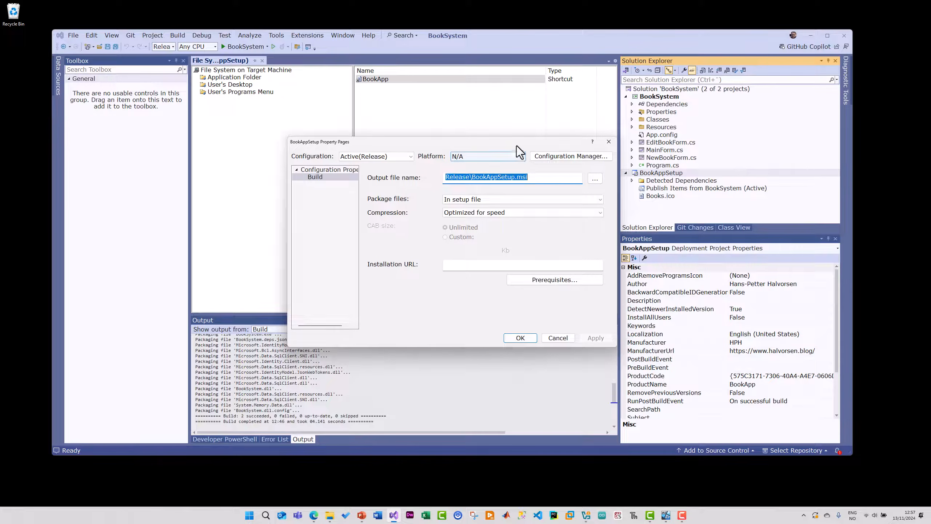
pyautogui.click(531, 273)
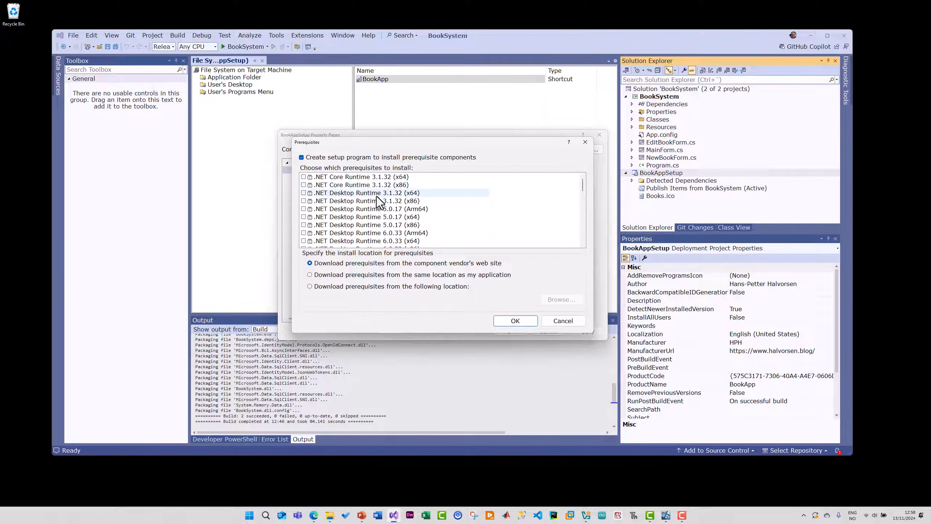
pyautogui.scroll(-1, 377, 196)
pyautogui.scroll(-2, 364, 227)
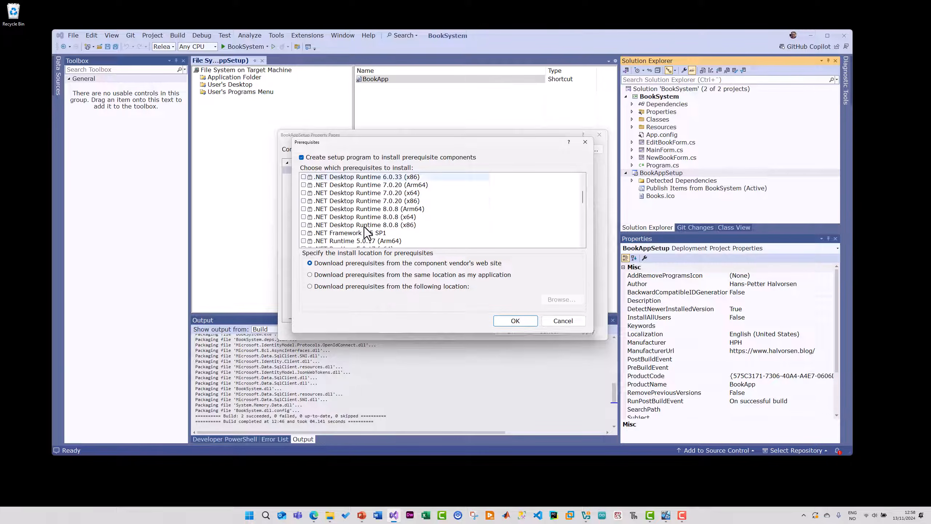
pyautogui.click(302, 225)
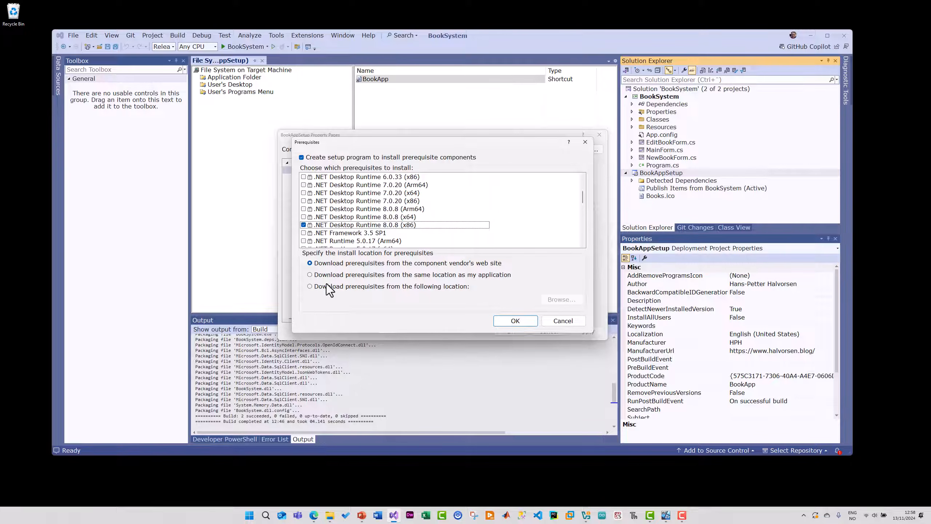
pyautogui.click(515, 321)
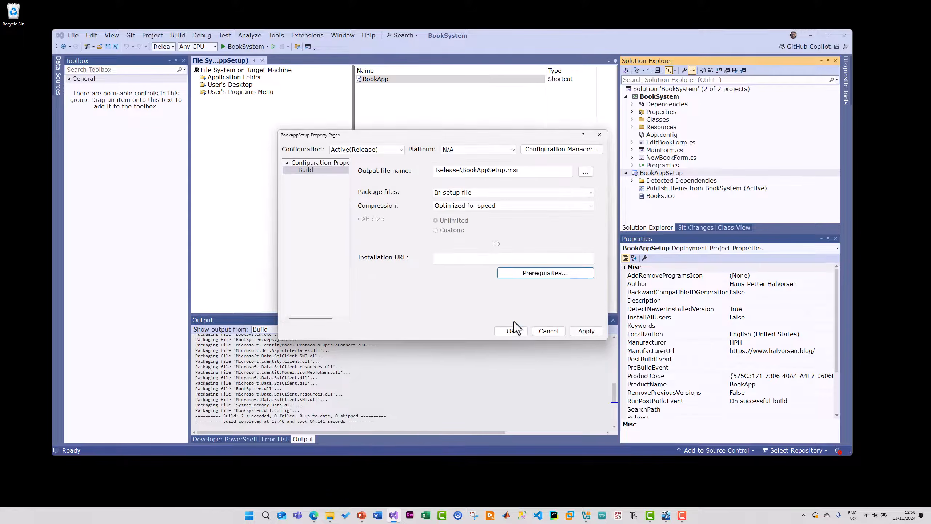
pyautogui.click(517, 329)
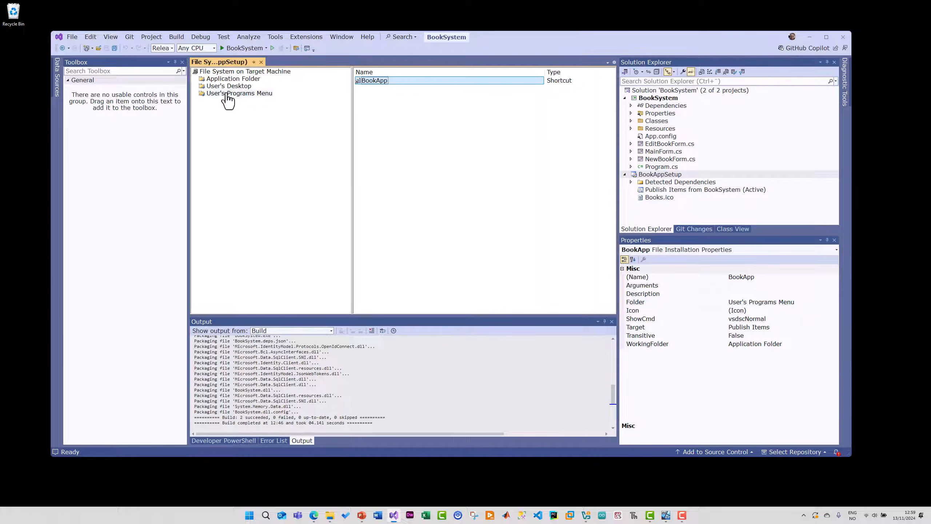
# Look through the special folders that can be added to File System on Target Machine, without adding one
pyautogui.click(213, 72)
pyautogui.rightClick(265, 74)
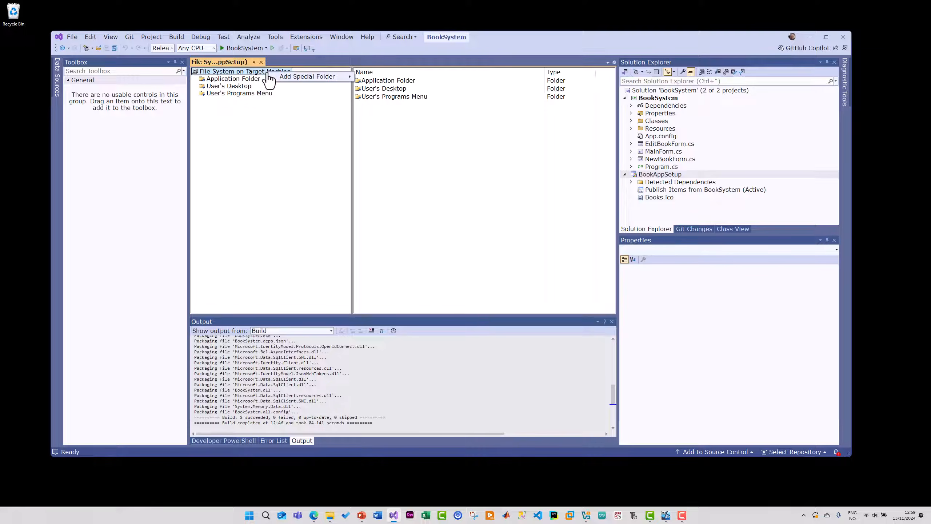
pyautogui.moveTo(295, 77)
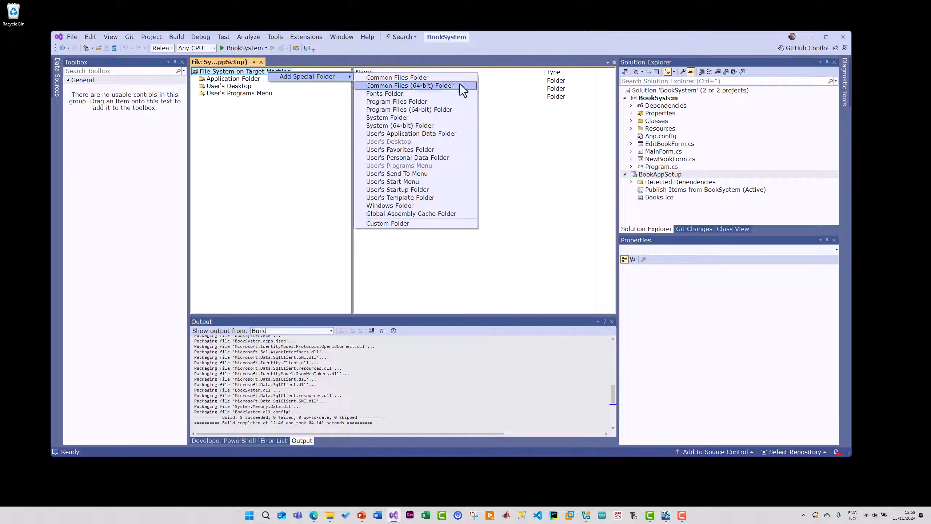
pyautogui.click(557, 45)
# View the User Interface editor of BookAppSetup, examine the Start dialogs of the Install sequence, and close the editor
pyautogui.rightClick(656, 176)
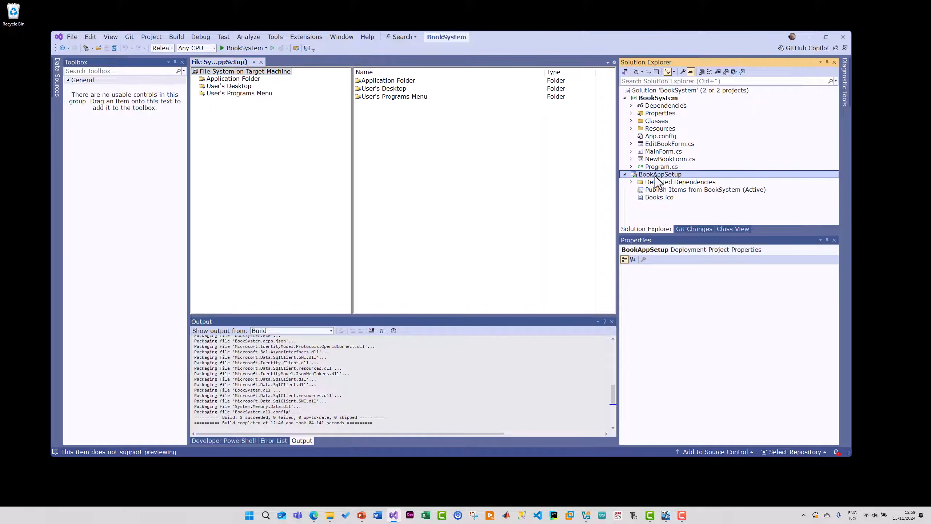
pyautogui.moveTo(676, 201)
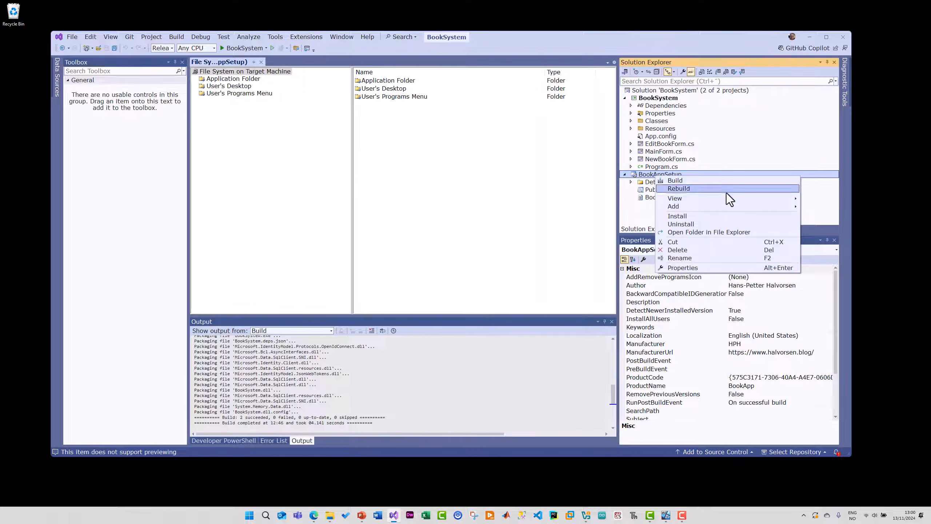
pyautogui.moveTo(734, 202)
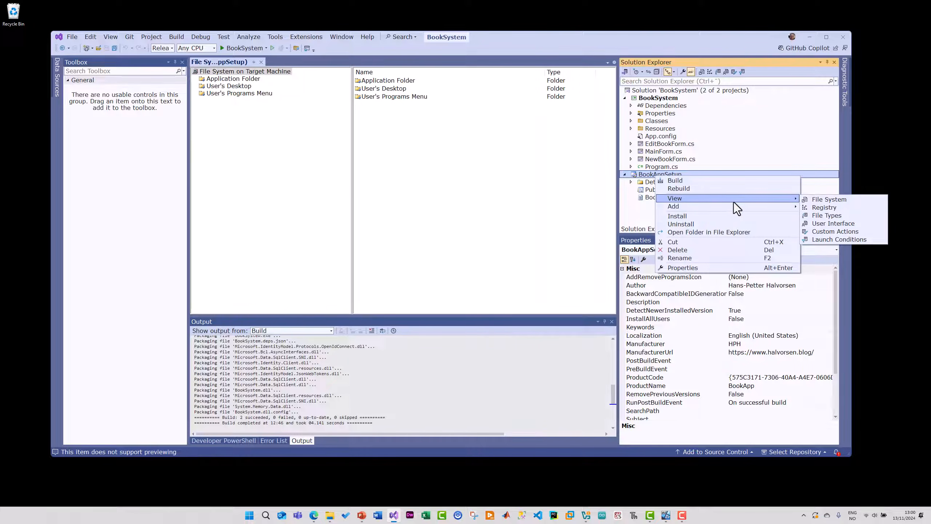
pyautogui.click(825, 222)
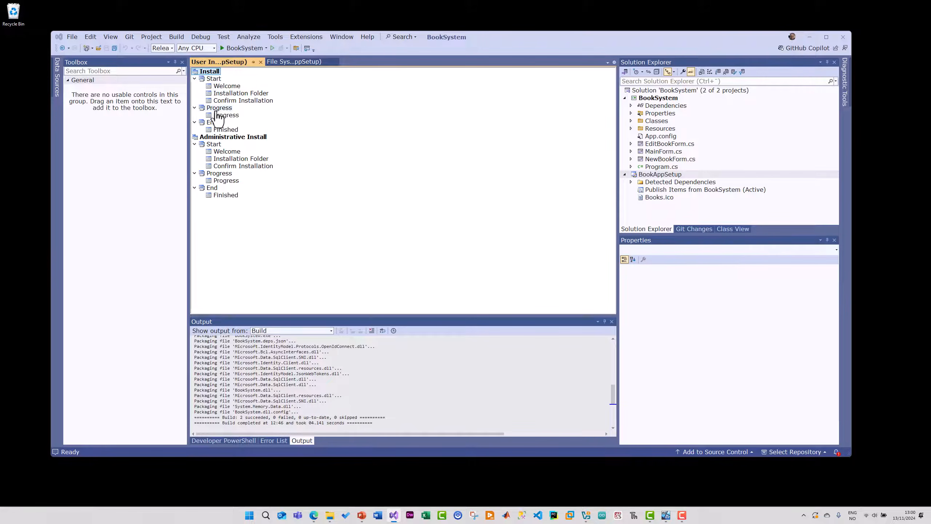
pyautogui.click(219, 87)
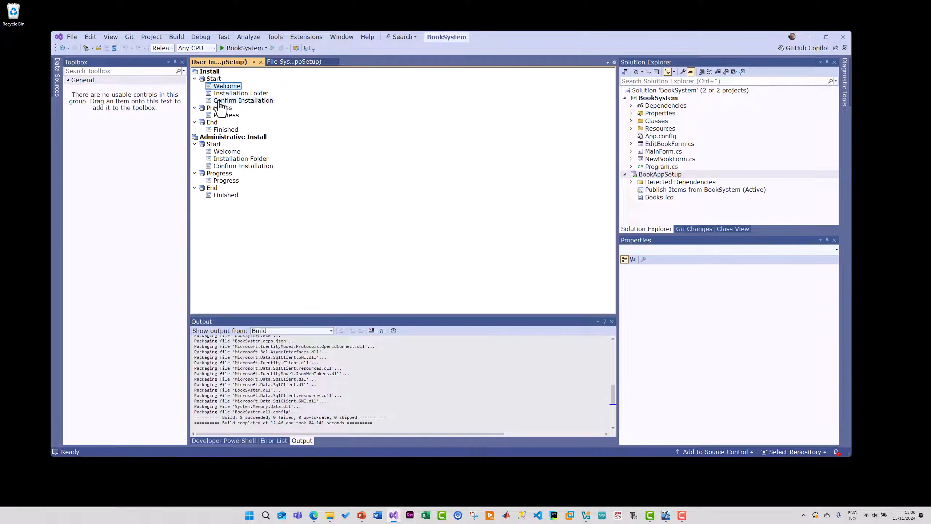
pyautogui.rightClick(214, 79)
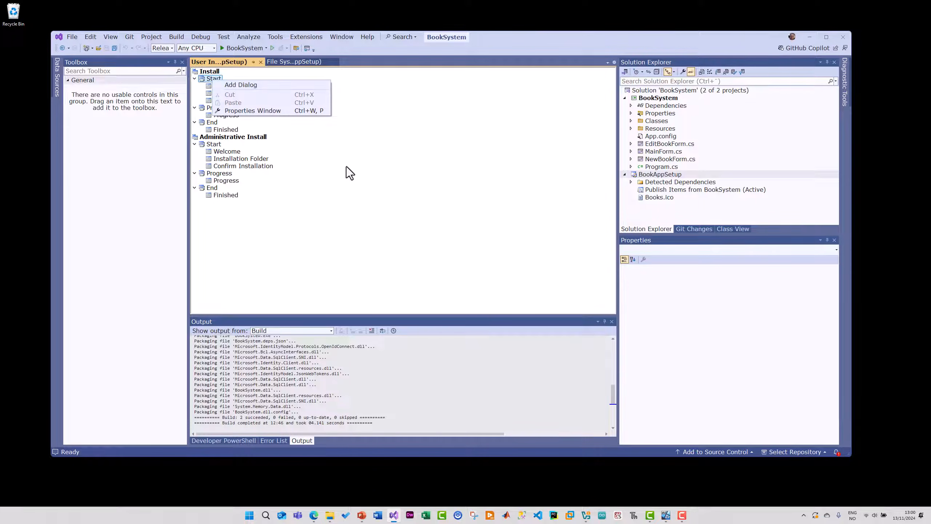
pyautogui.click(547, 54)
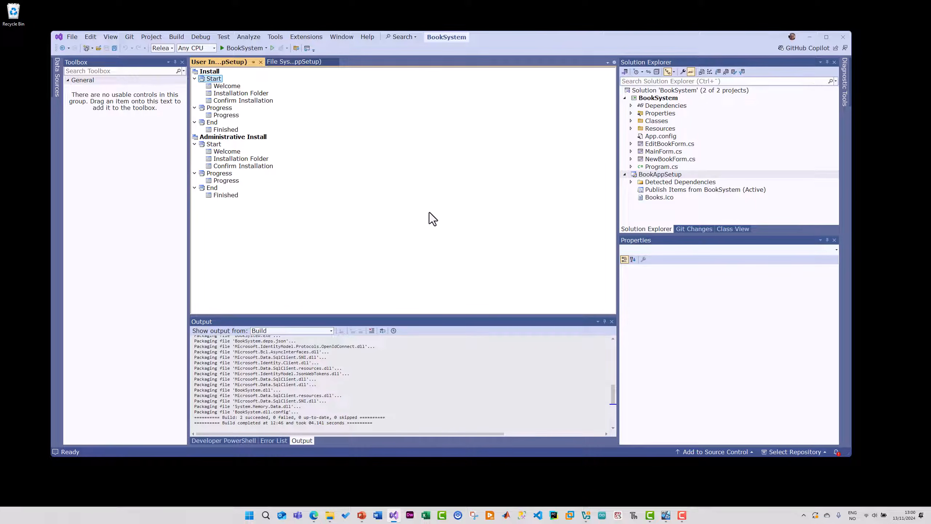
pyautogui.click(261, 61)
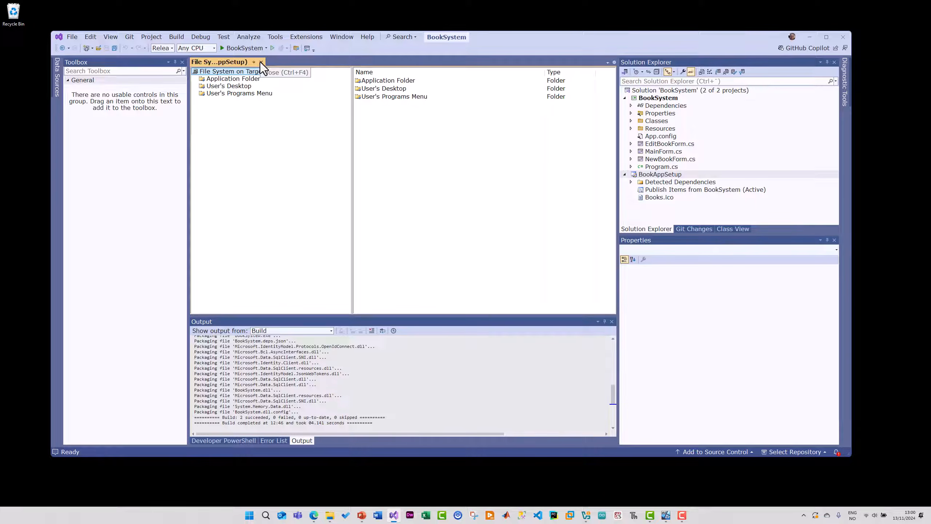
# Review the contents of the Application Folder, User's Desktop and User's Programs Menu on the target machine
pyautogui.click(234, 79)
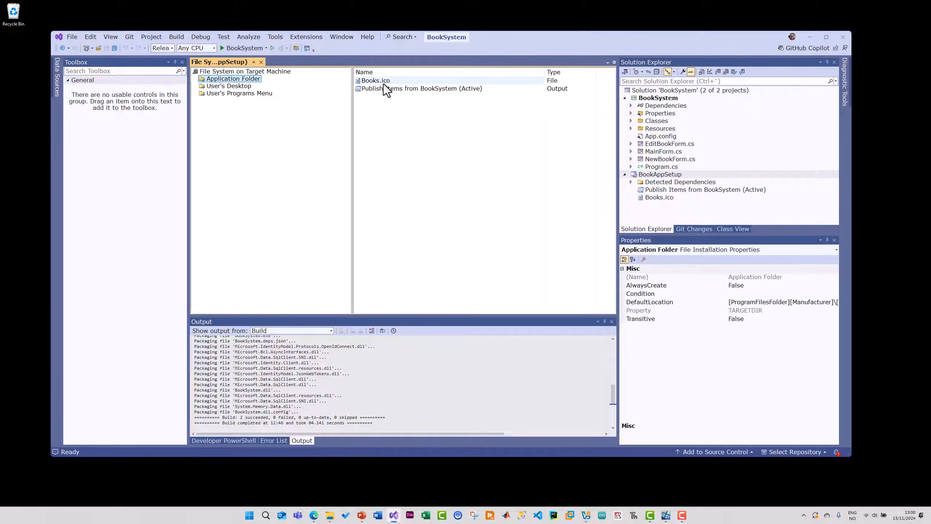
pyautogui.click(231, 86)
pyautogui.click(249, 93)
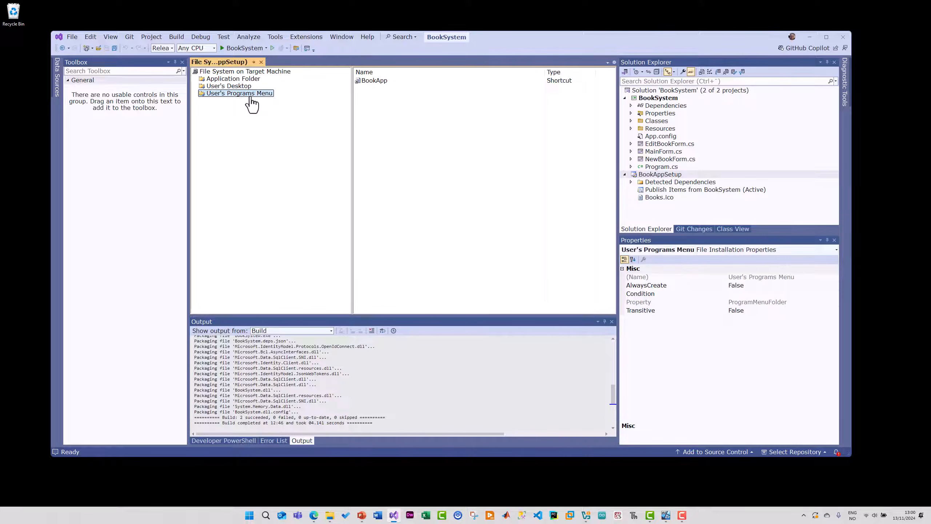
pyautogui.press('Up')
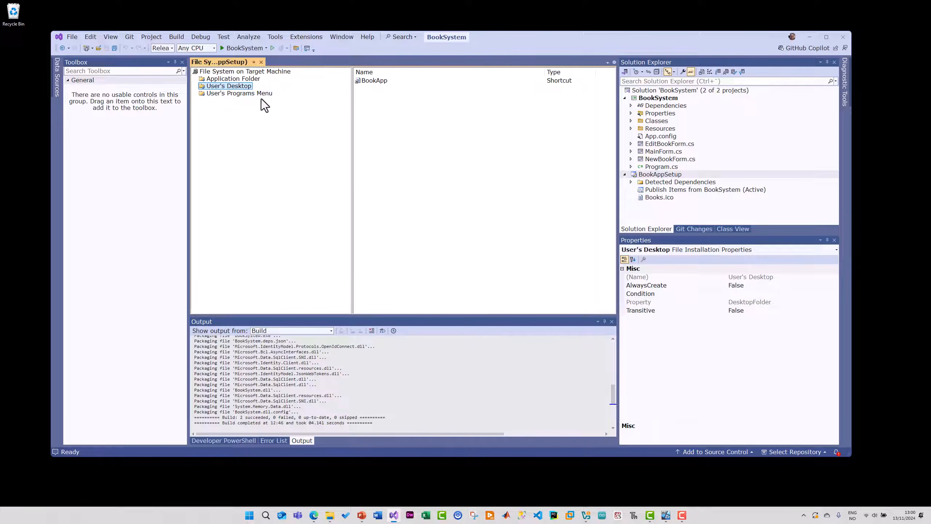
# Build the BookAppSetup project
pyautogui.click(664, 176)
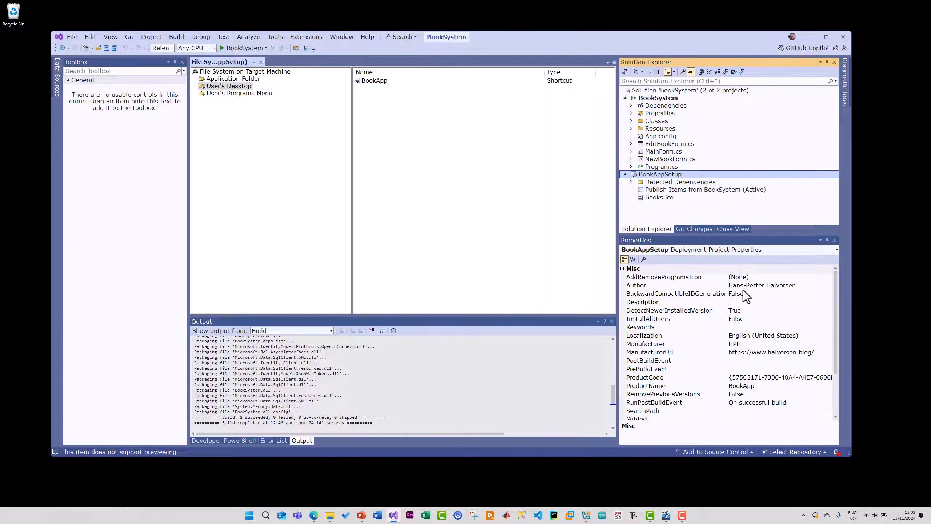
pyautogui.rightClick(655, 179)
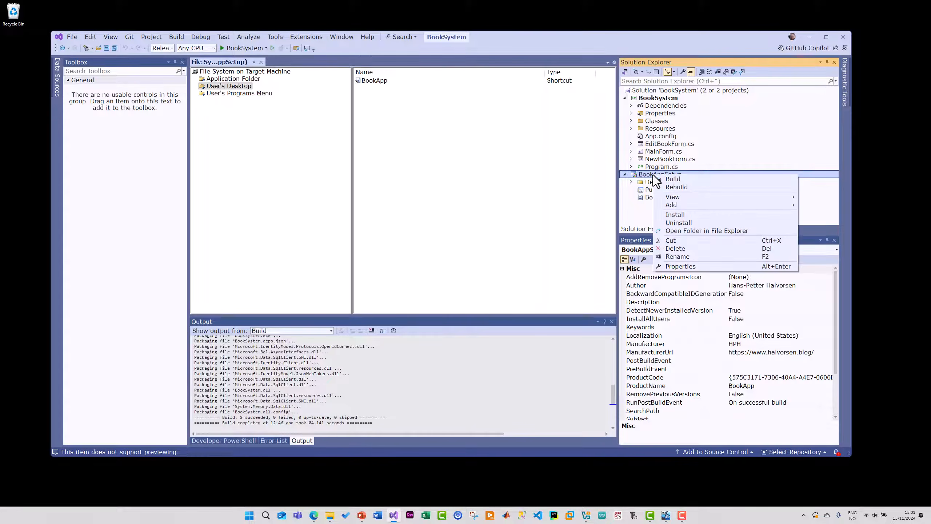
pyautogui.click(673, 179)
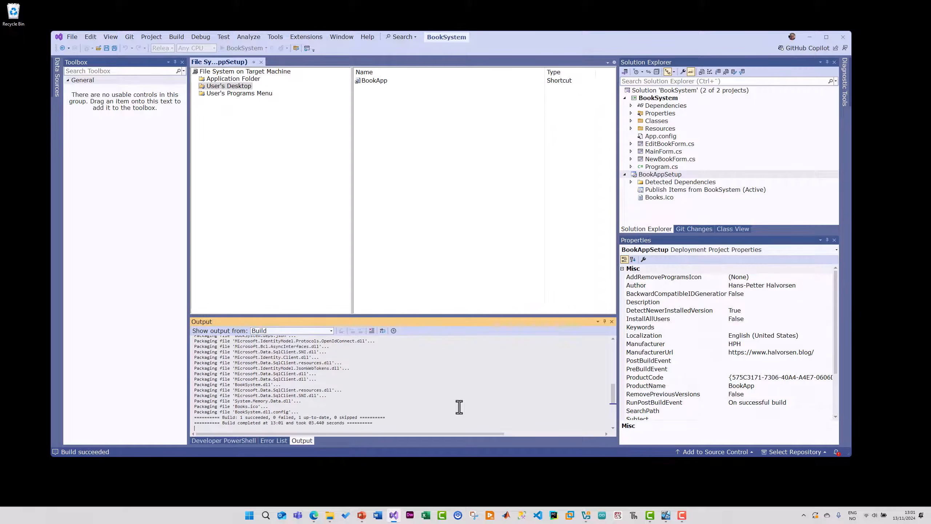
# Switch to File Explorer, select BookAppSetup.msi and setup.exe in the Release folder, minimize Visual Studio, and reposition the Explorer window
pyautogui.click(330, 515)
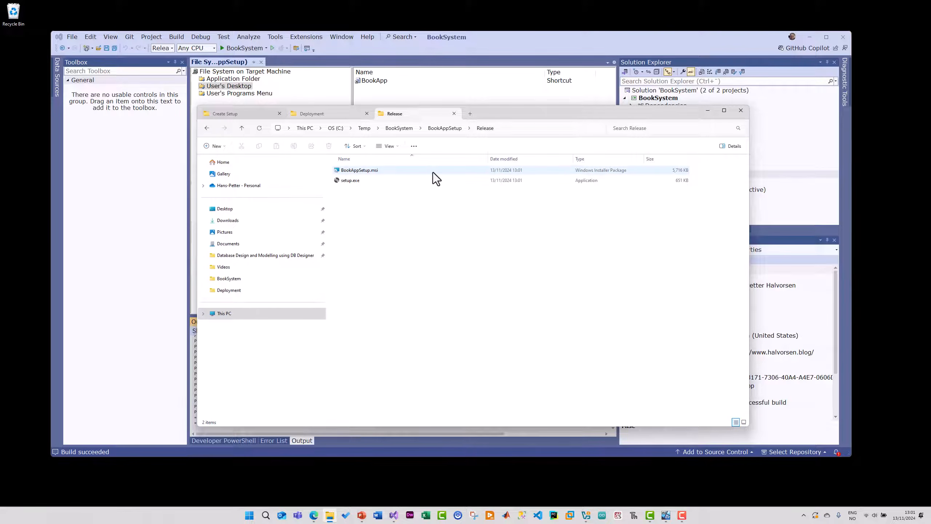
pyautogui.moveTo(359, 193); pyautogui.dragTo(347, 173)
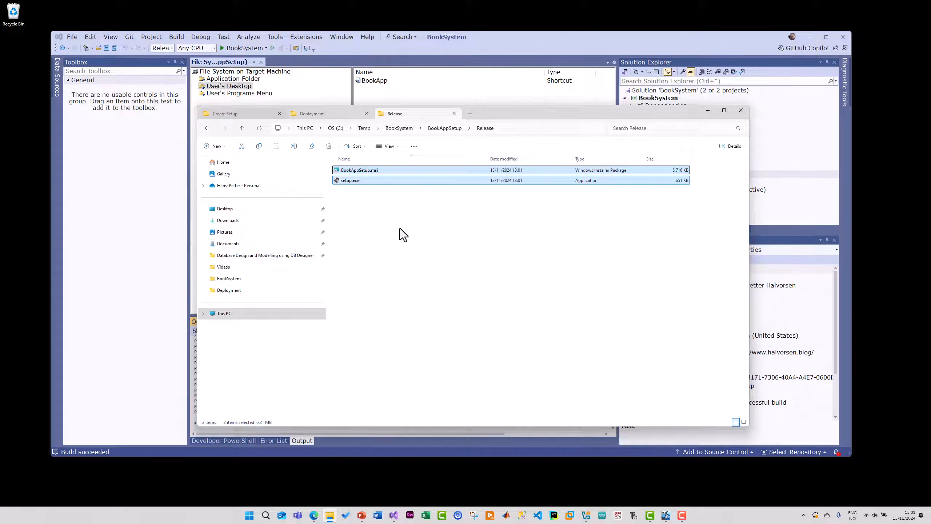
pyautogui.click(793, 40)
pyautogui.click(809, 36)
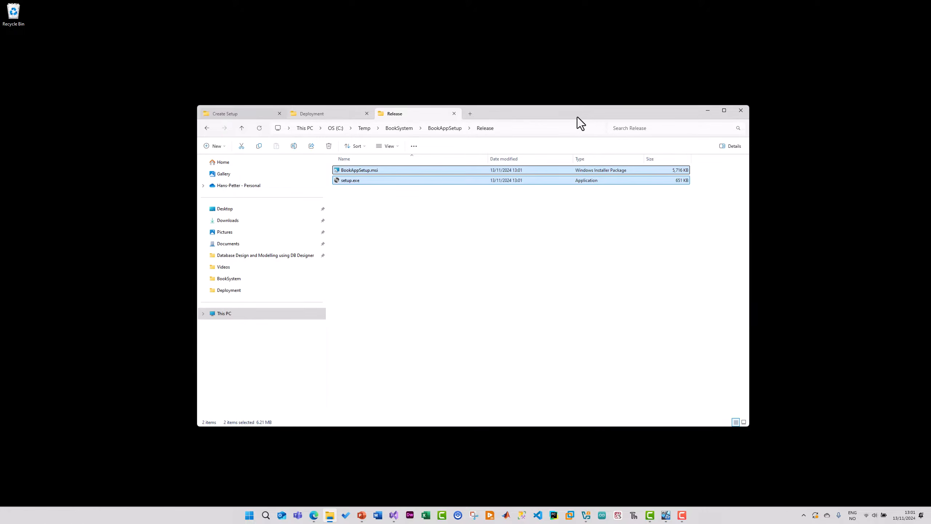
pyautogui.moveTo(577, 116); pyautogui.dragTo(464, 72)
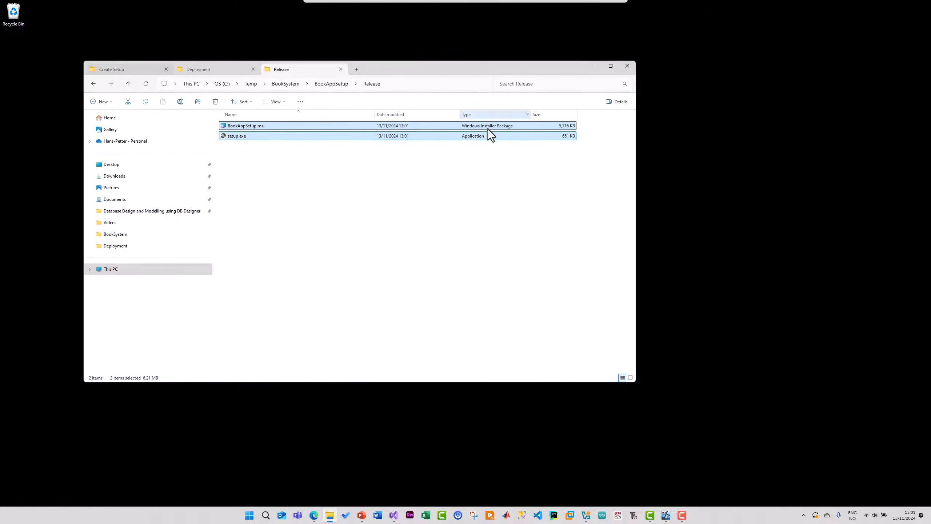
# Switch to the Windows 11 virtual machine in VirtualBox, create a folder named Setup in C:\Temp, and open it
pyautogui.click(665, 515)
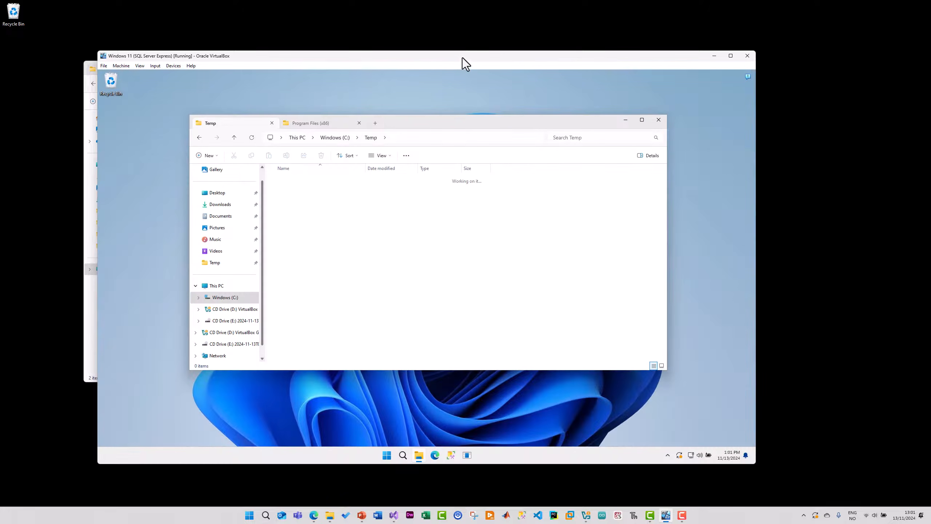
pyautogui.moveTo(463, 57); pyautogui.dragTo(545, 44)
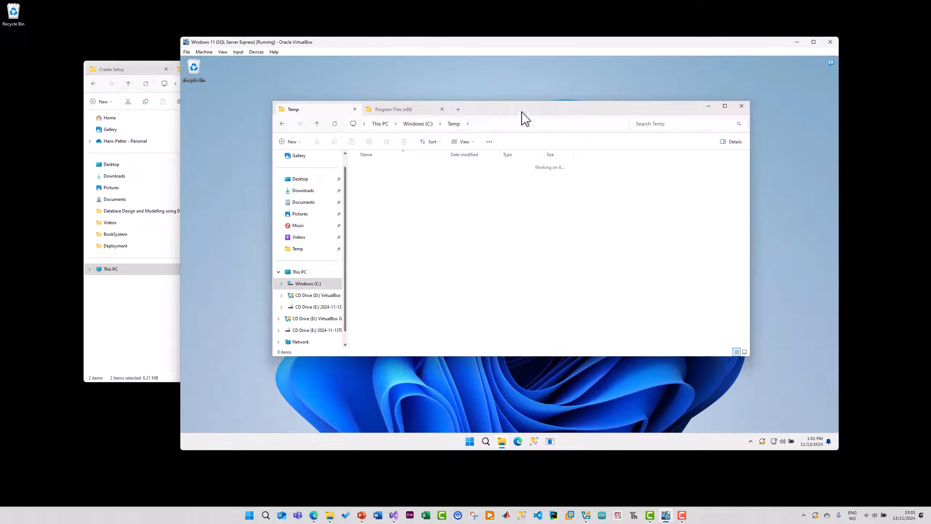
pyautogui.rightClick(396, 203)
pyautogui.moveTo(436, 261)
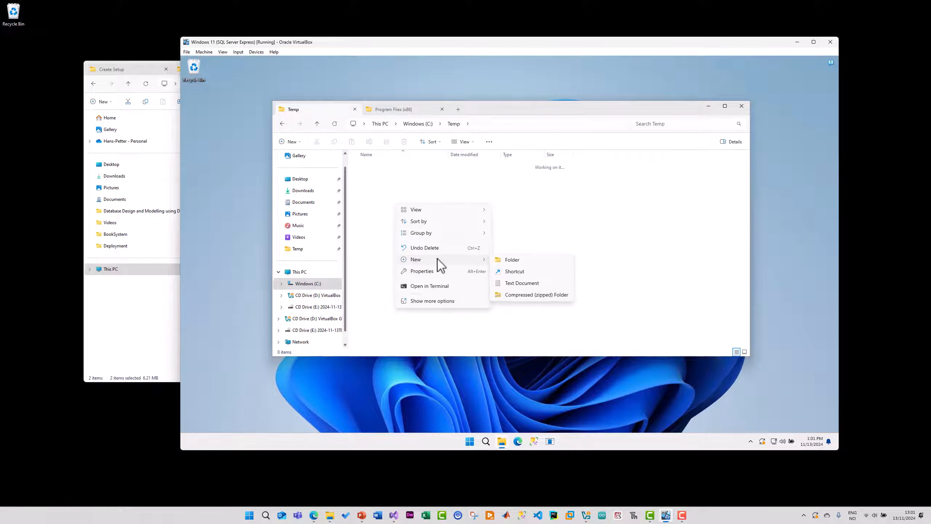
pyautogui.click(513, 262)
pyautogui.write('Setup')
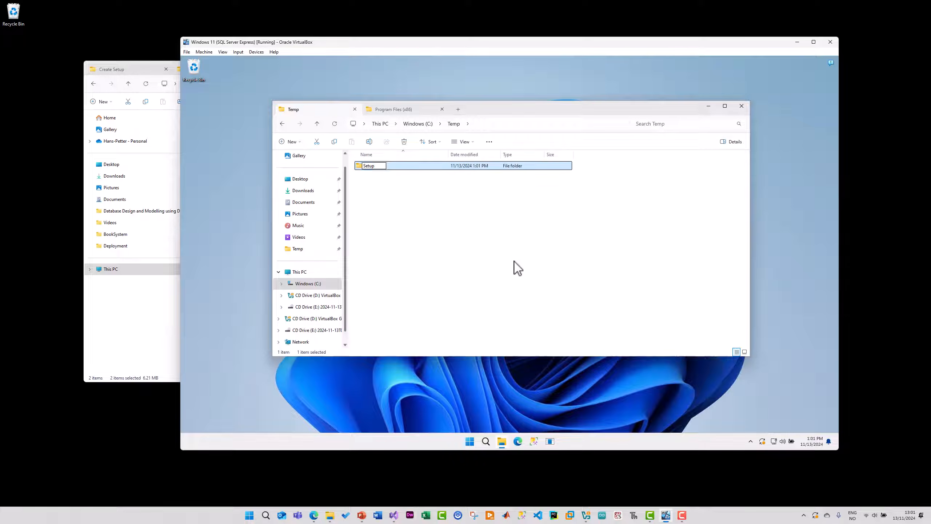
pyautogui.click(515, 266)
pyautogui.doubleClick(379, 168)
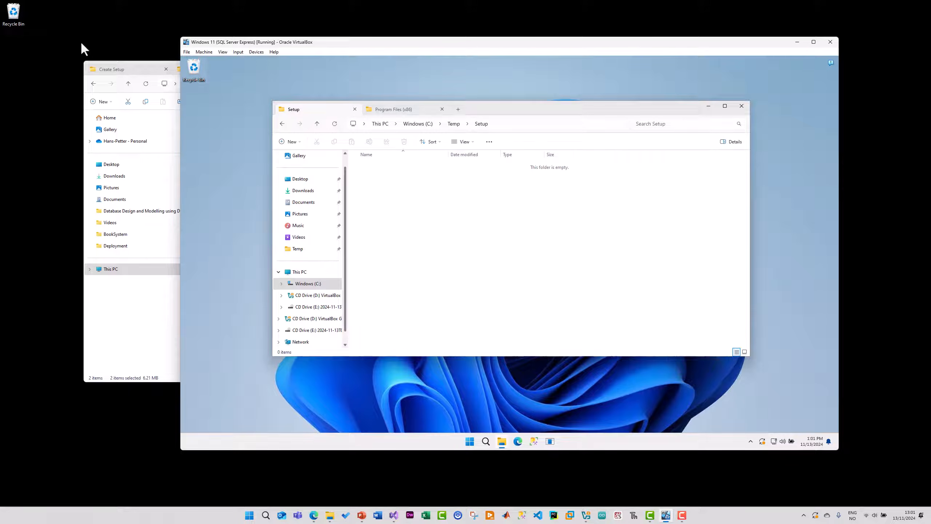
# Copy BookAppSetup.msi and setup.exe from the host's Release folder into the virtual machine's Setup folder, and minimize the host's Explorer window
pyautogui.click(140, 357)
pyautogui.moveTo(416, 78); pyautogui.dragTo(542, 370)
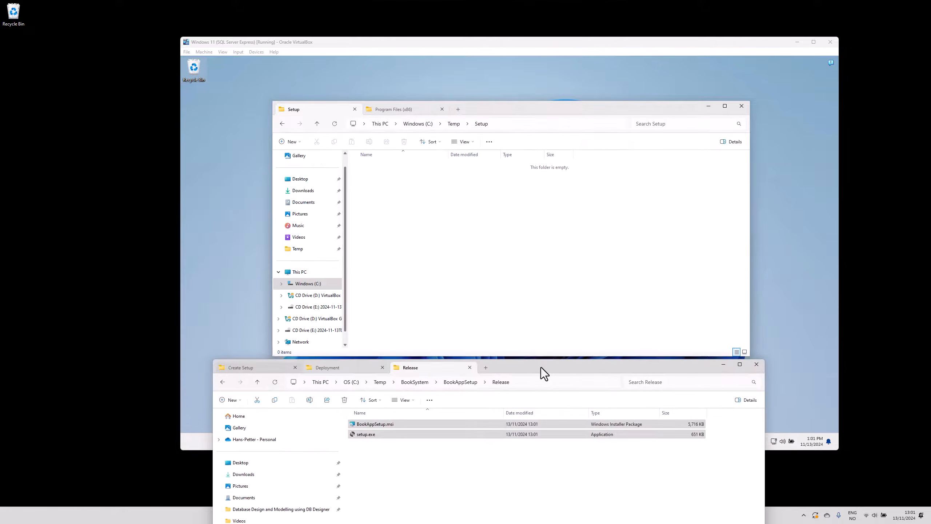
pyautogui.moveTo(398, 456); pyautogui.dragTo(410, 217)
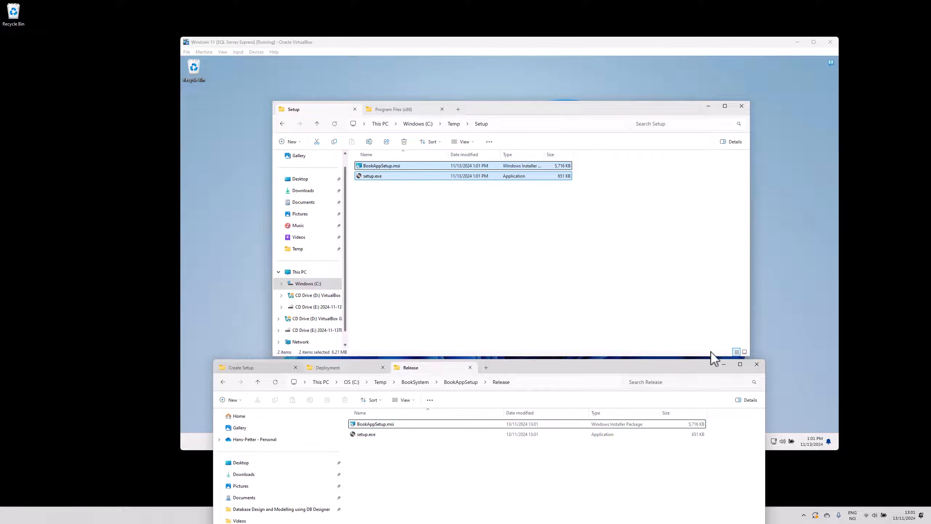
pyautogui.click(724, 364)
pyautogui.moveTo(552, 111); pyautogui.dragTo(541, 102)
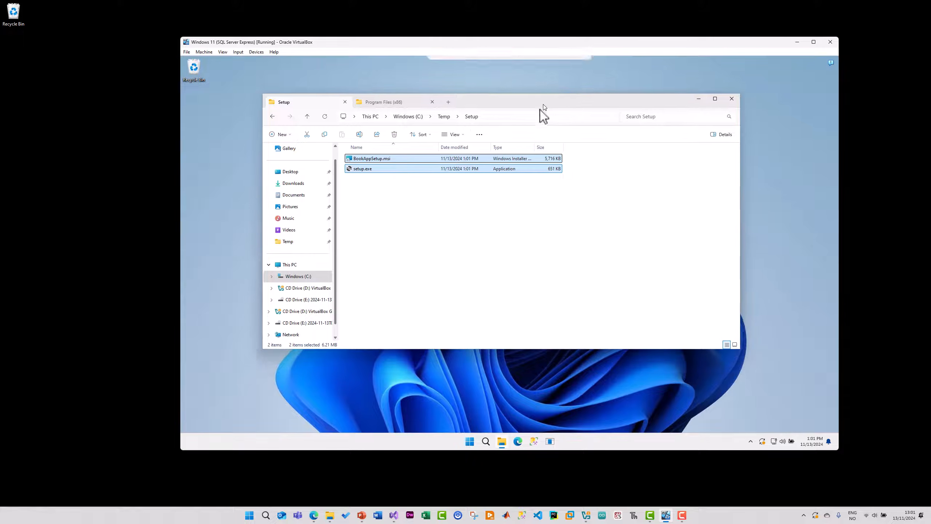
# Run setup.exe from the Setup folder and advance the BookApp wizard to the installation folder selection
pyautogui.click(449, 249)
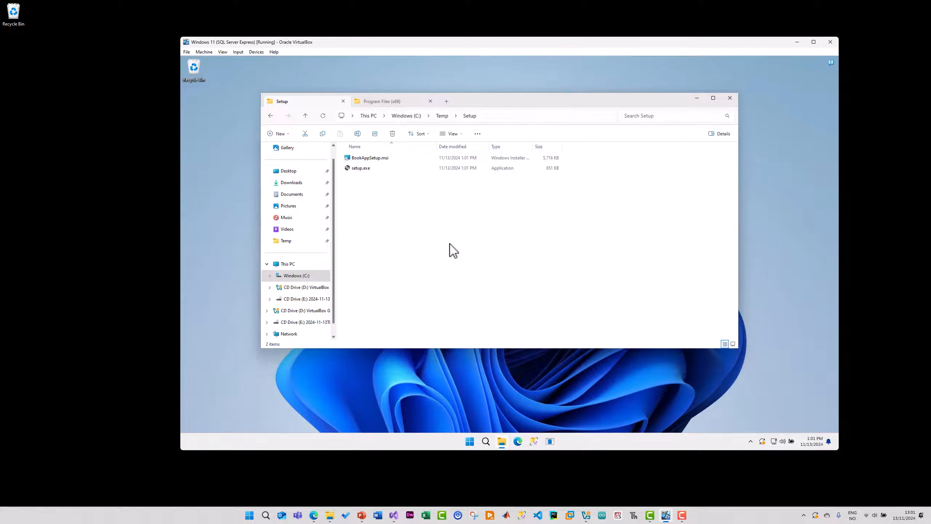
pyautogui.click(360, 170)
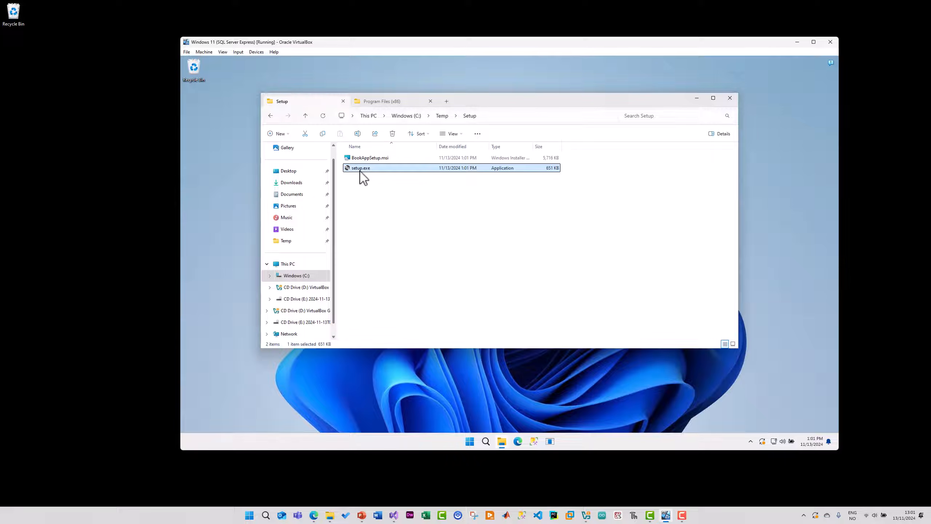
pyautogui.doubleClick(360, 170)
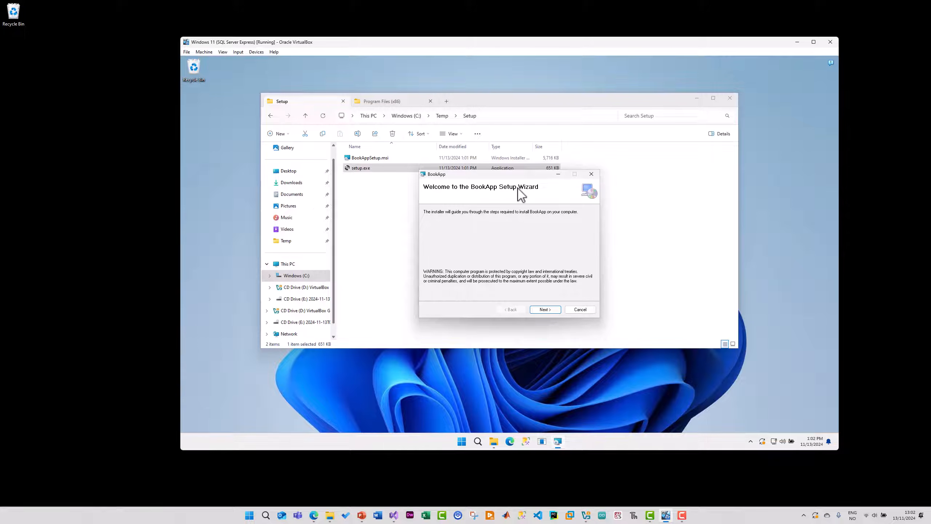
pyautogui.click(553, 310)
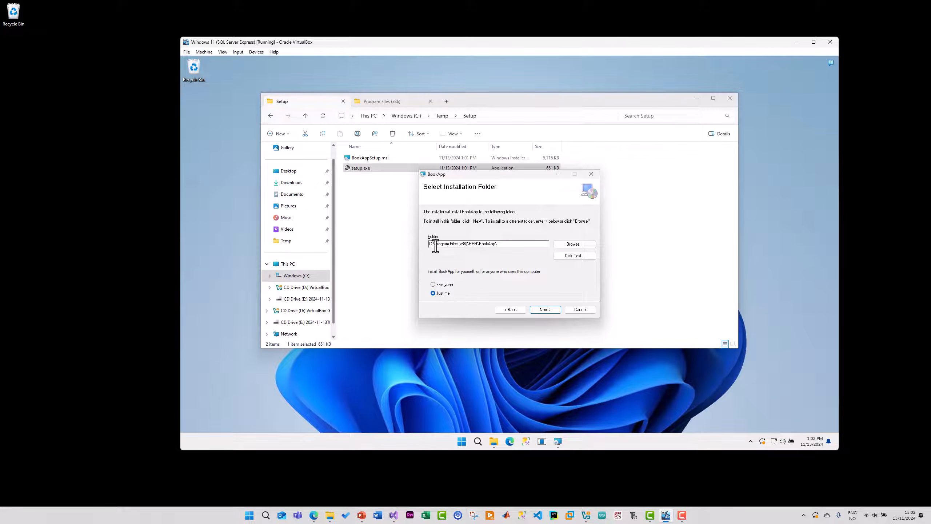
# Install BookApp for everyone in C:\Program Files (x86)\HPH\BookApp\, allowing the installer to make changes, and close the completed wizard
pyautogui.doubleClick(473, 244)
pyautogui.doubleClick(483, 244)
pyautogui.moveTo(499, 244); pyautogui.dragTo(436, 244)
pyautogui.moveTo(501, 245); pyautogui.dragTo(427, 244)
pyautogui.click(446, 284)
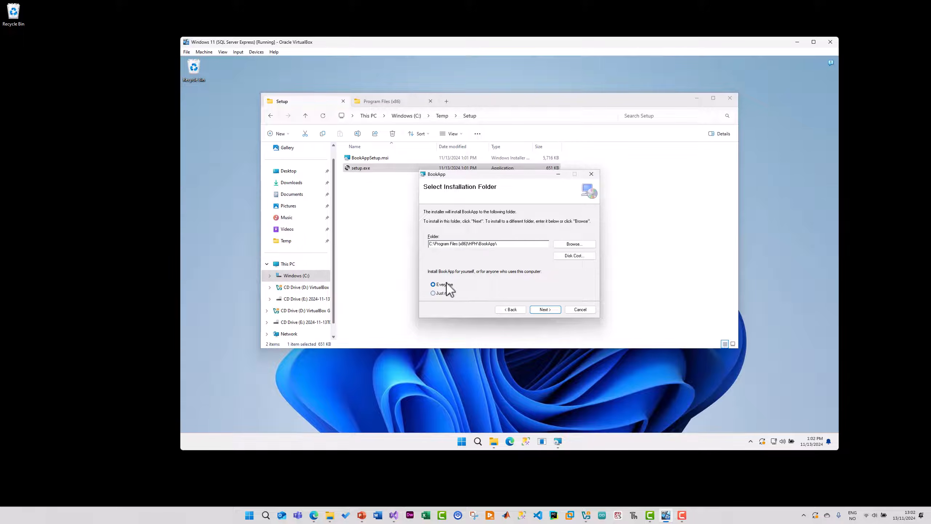
pyautogui.click(548, 310)
pyautogui.click(550, 309)
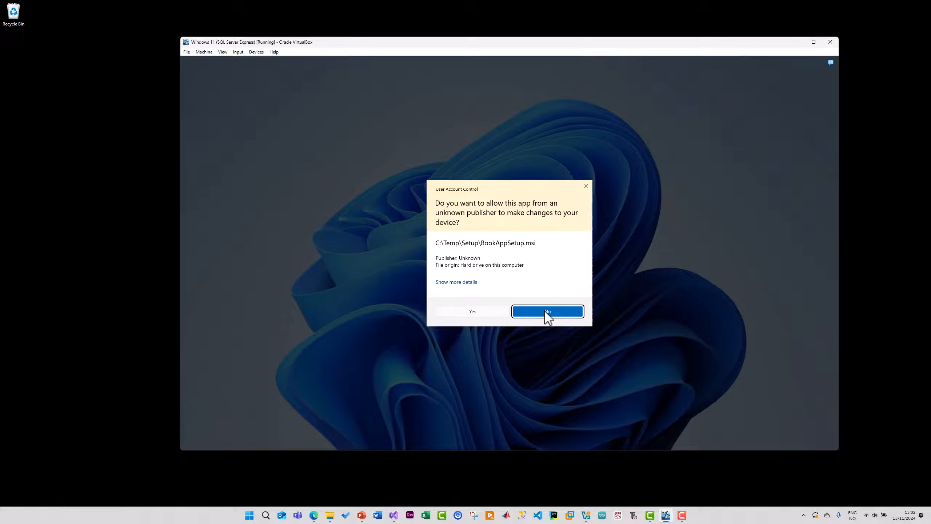
pyautogui.click(459, 312)
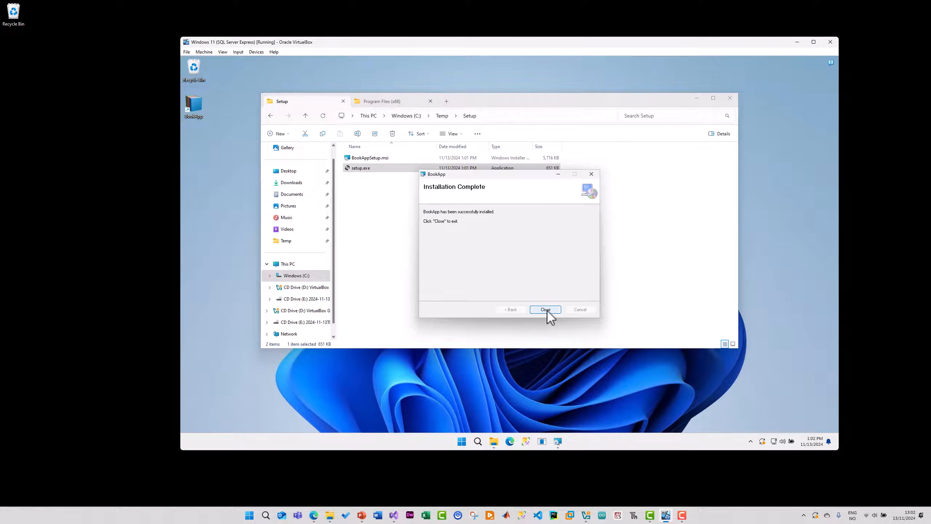
pyautogui.click(546, 310)
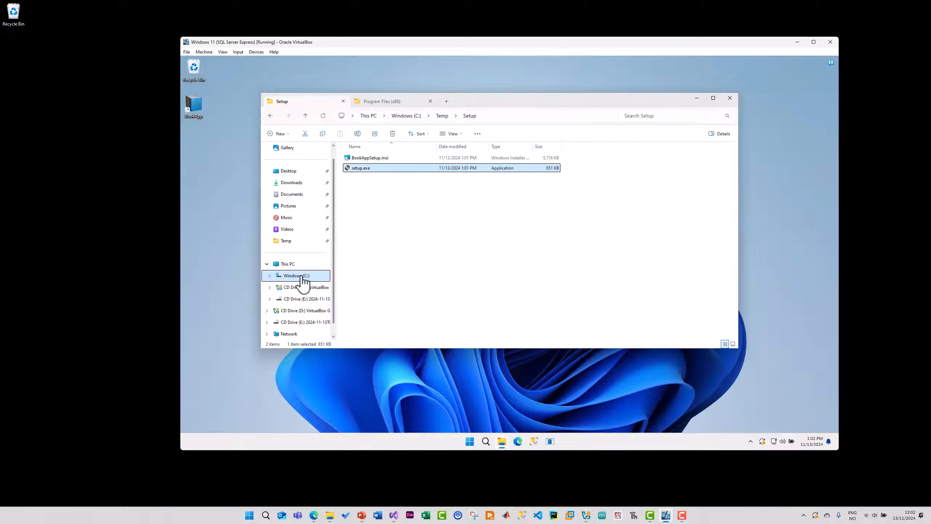
# Browse to C:\Program Files (x86)\HPH\BookApp to inspect the installed files, and reposition and enlarge the Explorer window
pyautogui.click(294, 265)
pyautogui.click(377, 171)
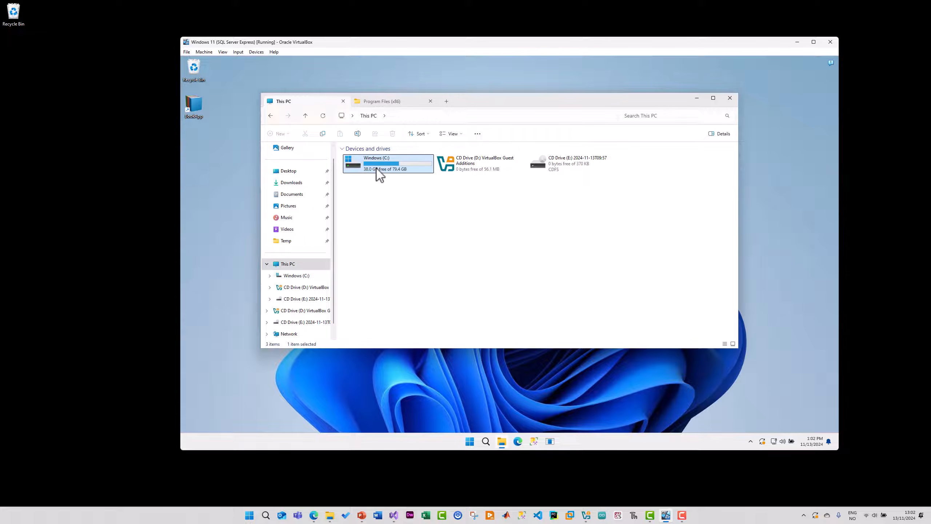
pyautogui.doubleClick(378, 171)
pyautogui.doubleClick(382, 191)
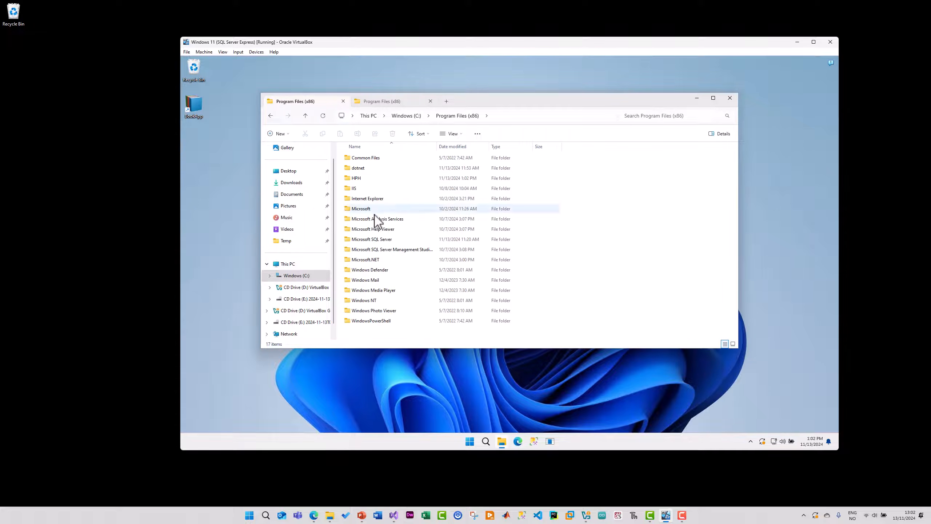
pyautogui.doubleClick(355, 179)
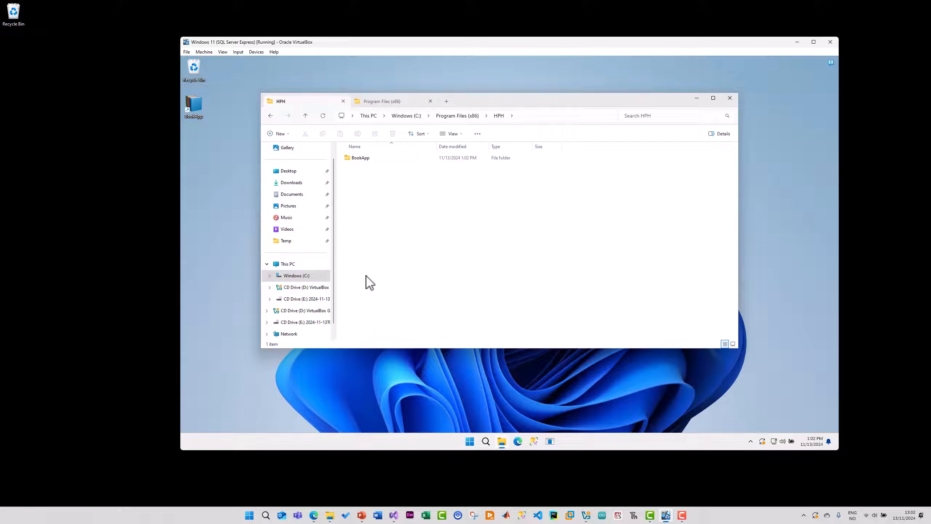
pyautogui.doubleClick(360, 159)
pyautogui.scroll(-3, 371, 176)
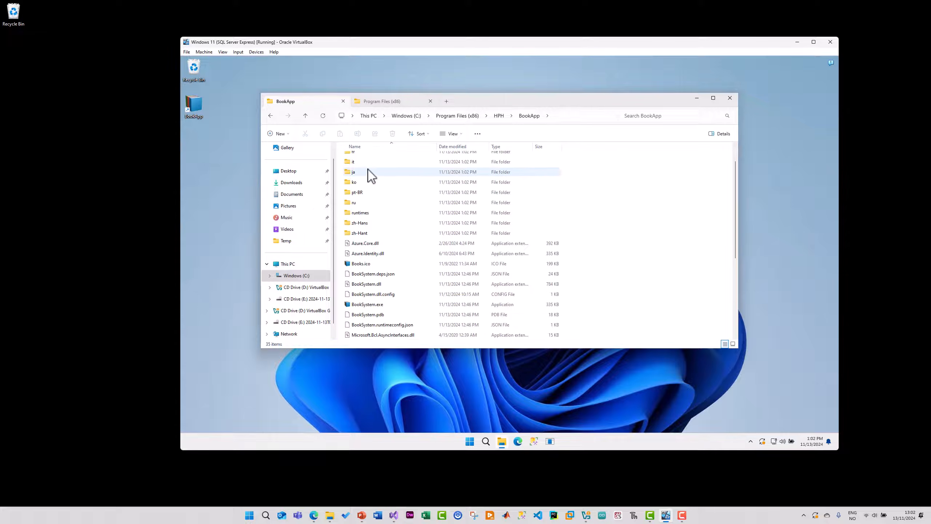
pyautogui.moveTo(575, 99); pyautogui.dragTo(562, 84)
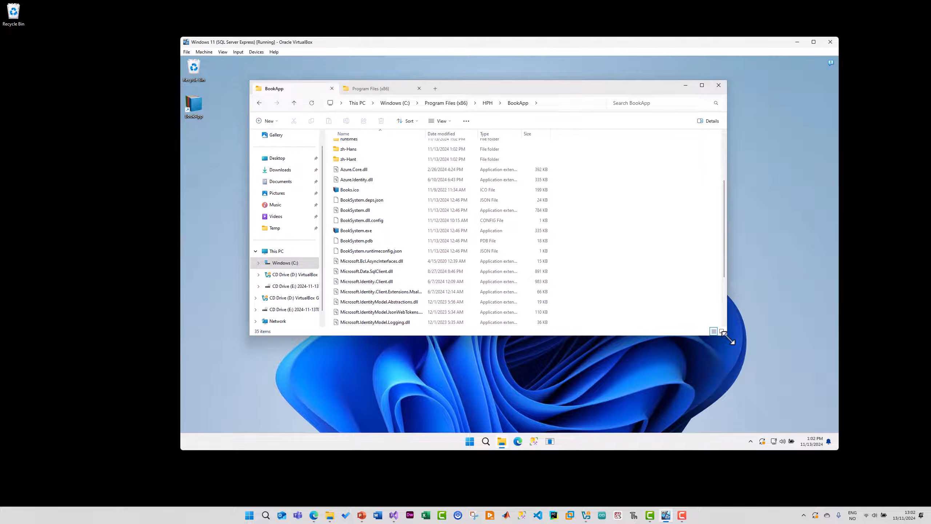
pyautogui.moveTo(728, 337); pyautogui.dragTo(803, 391)
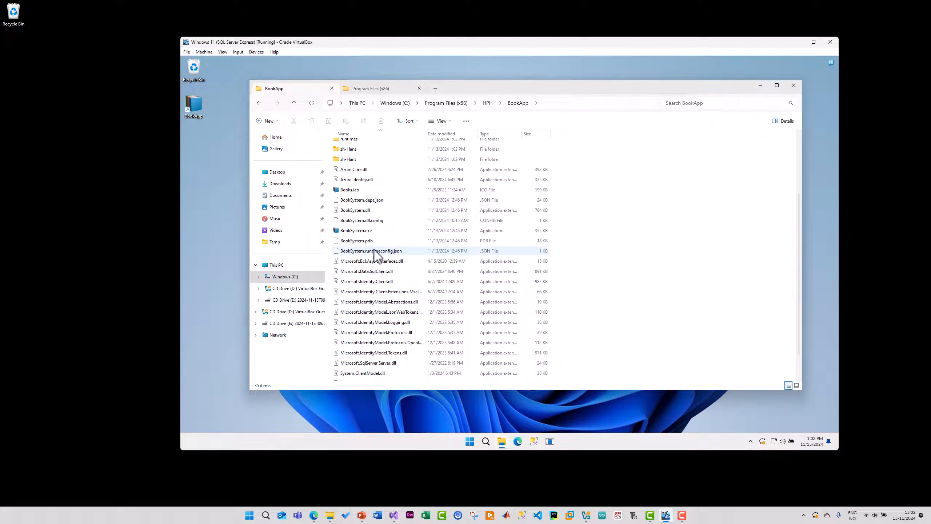
# Launch BookSystem.exe from the BookApp folder, check the book list in the Book System window, and close the application
pyautogui.click(359, 235)
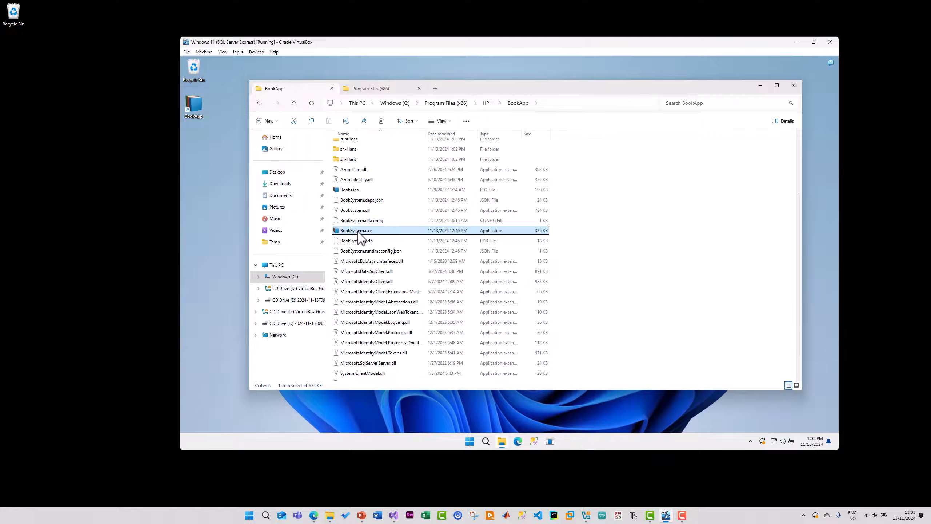
pyautogui.doubleClick(359, 236)
pyautogui.moveTo(561, 179)
pyautogui.mouseDown()
pyautogui.moveTo(543, 165)
pyautogui.moveTo(563, 172)
pyautogui.mouseUp()
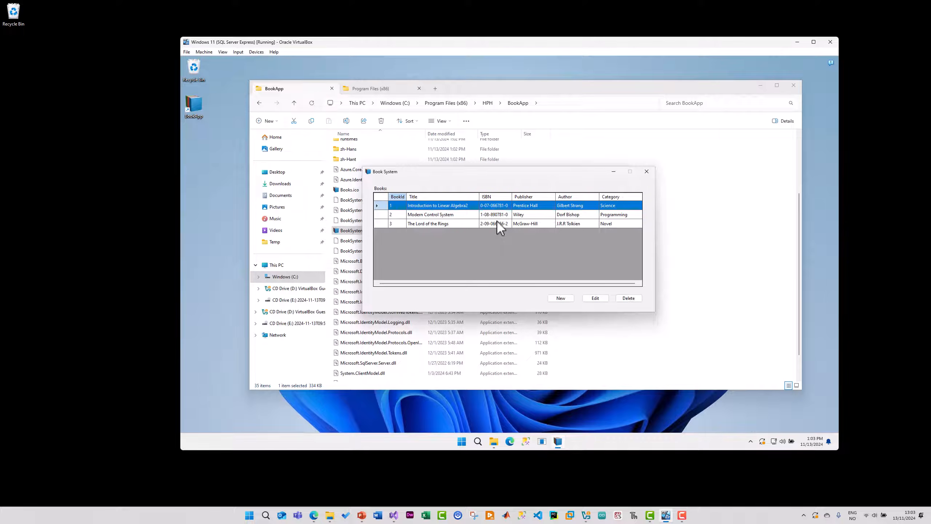
pyautogui.click(646, 172)
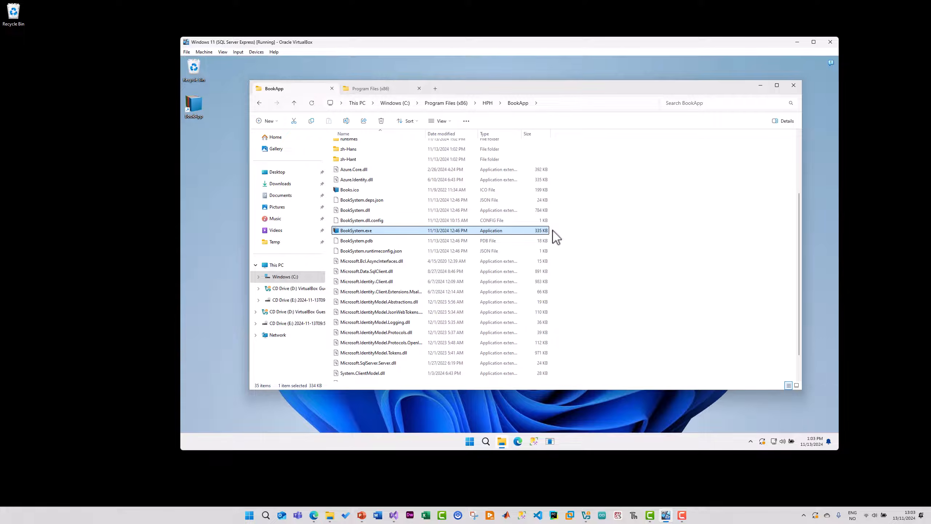
# Open BookSystem.dll.config for editing in Notepad, enlarge its window, and dismiss the autosave tip
pyautogui.click(359, 221)
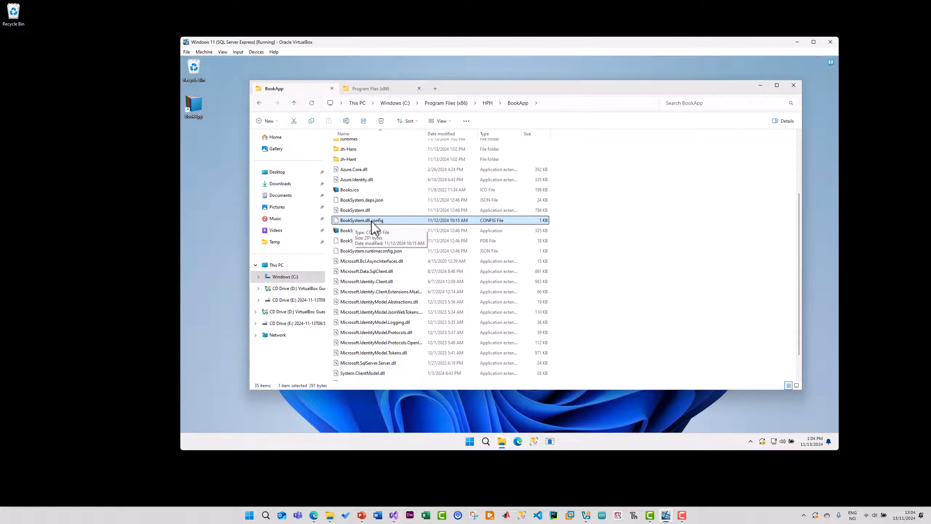
pyautogui.rightClick(372, 222)
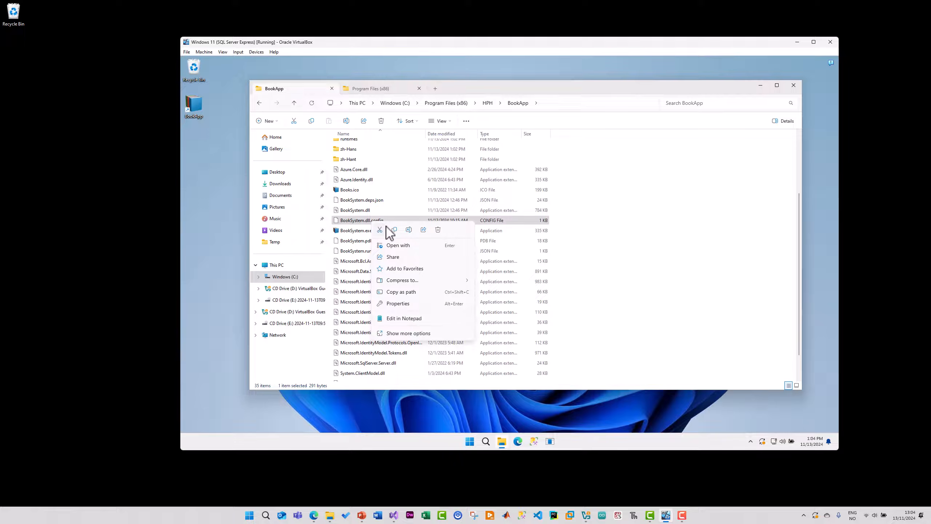
pyautogui.click(410, 318)
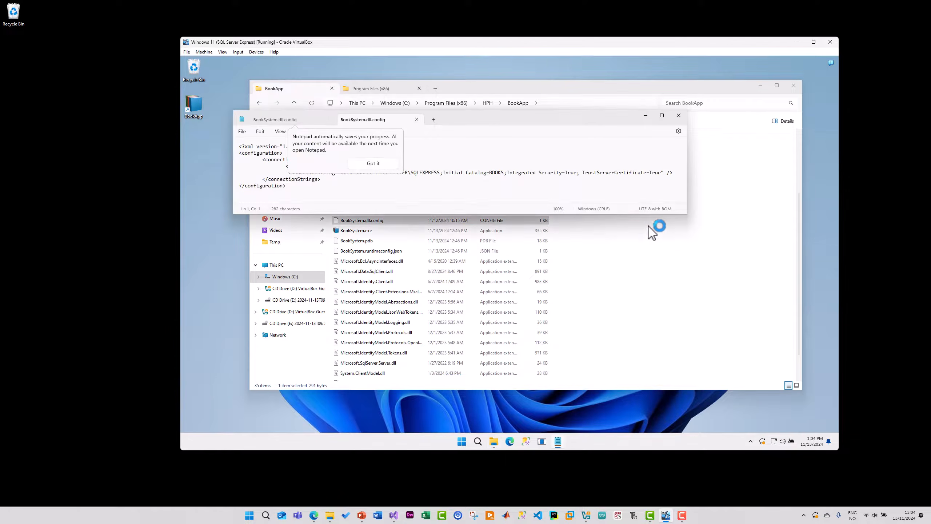
pyautogui.moveTo(683, 215); pyautogui.dragTo(742, 274)
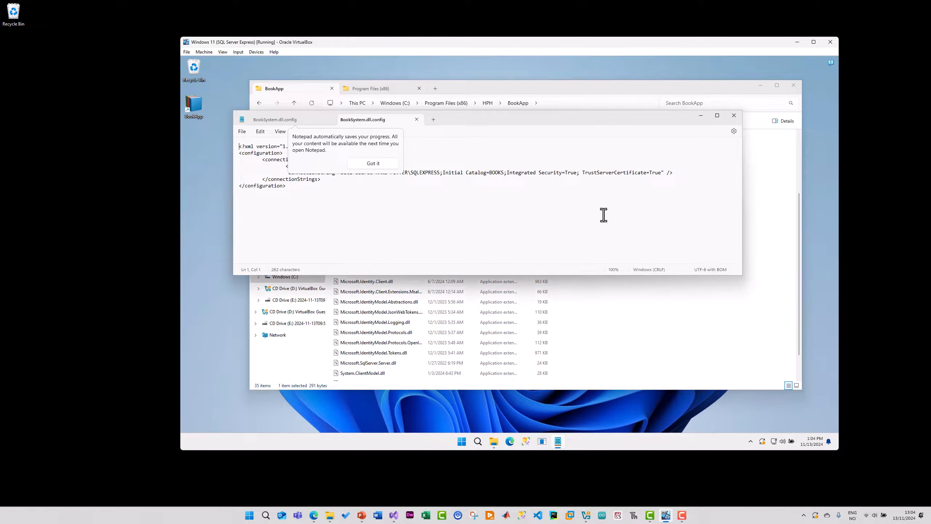
pyautogui.click(373, 163)
# Examine the connectionString line in BookSystem.dll.config and reposition the Notepad window to compare it with the installed files
pyautogui.moveTo(298, 172); pyautogui.dragTo(288, 173)
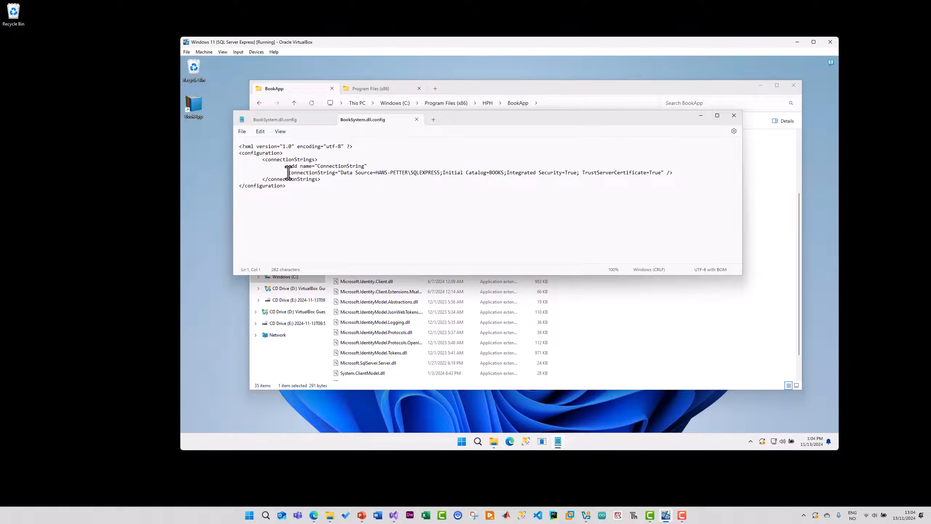
pyautogui.moveTo(345, 173); pyautogui.dragTo(682, 177)
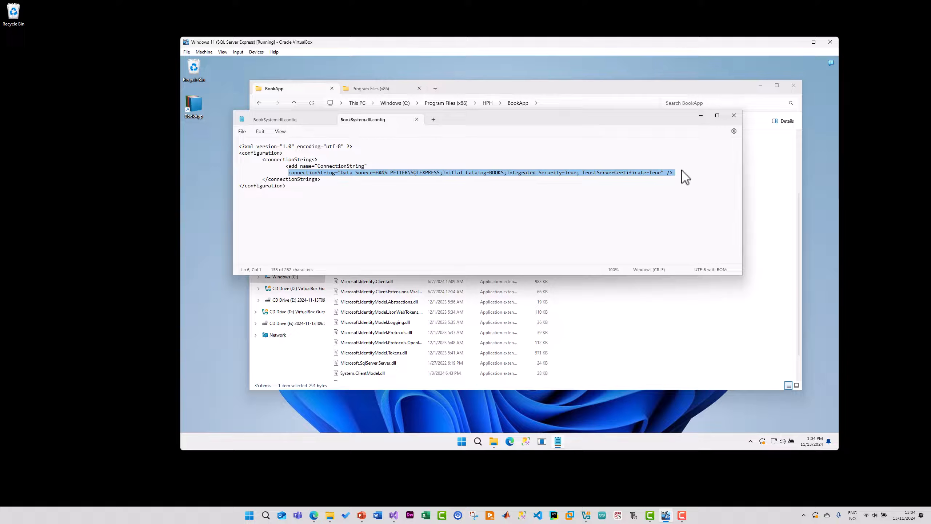
pyautogui.click(678, 193)
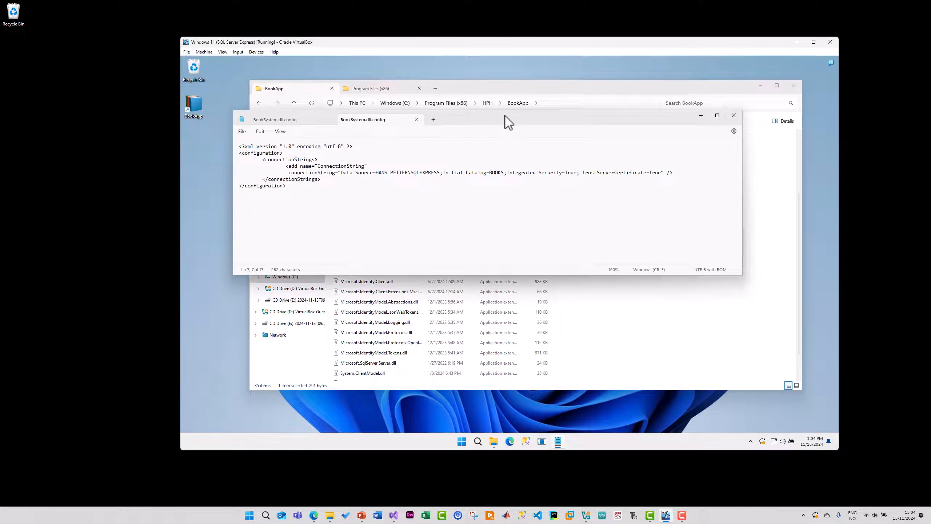
pyautogui.moveTo(505, 116); pyautogui.dragTo(554, 280)
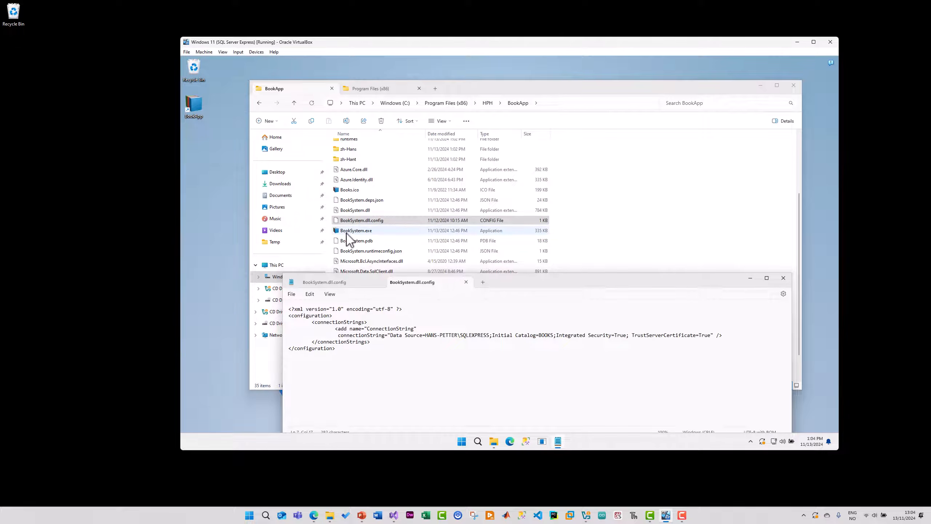
pyautogui.moveTo(582, 278); pyautogui.dragTo(567, 156)
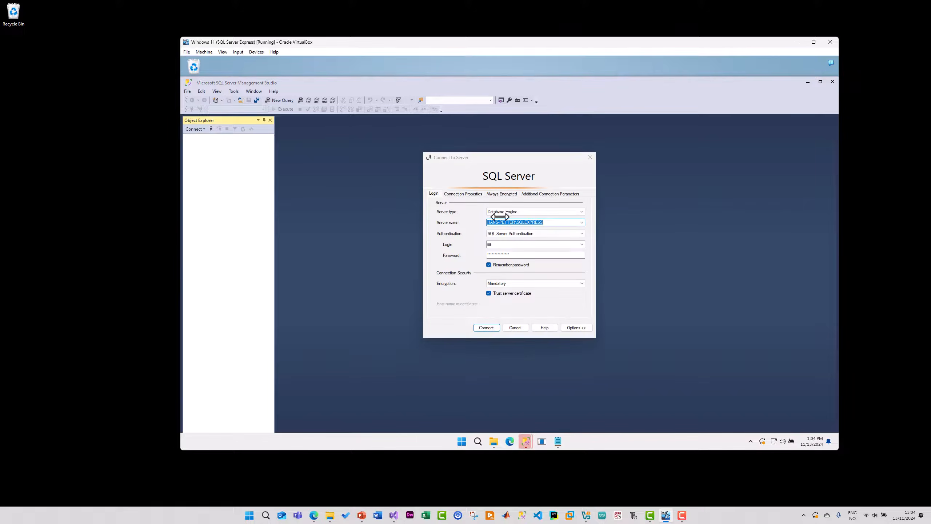
# Switch to SQL Server Management Studio, connect to the SQLEXPRESS server, and open a new query on the BOOKS database
pyautogui.click(495, 327)
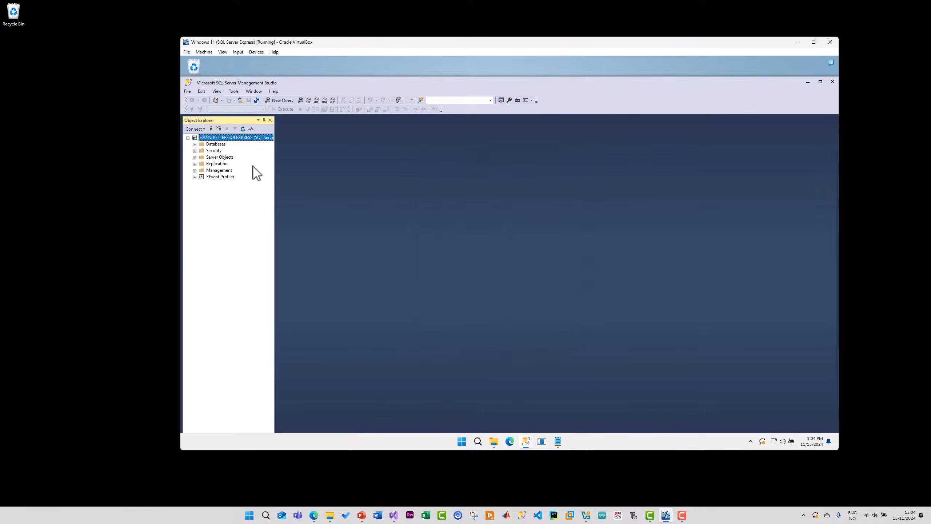
pyautogui.click(195, 144)
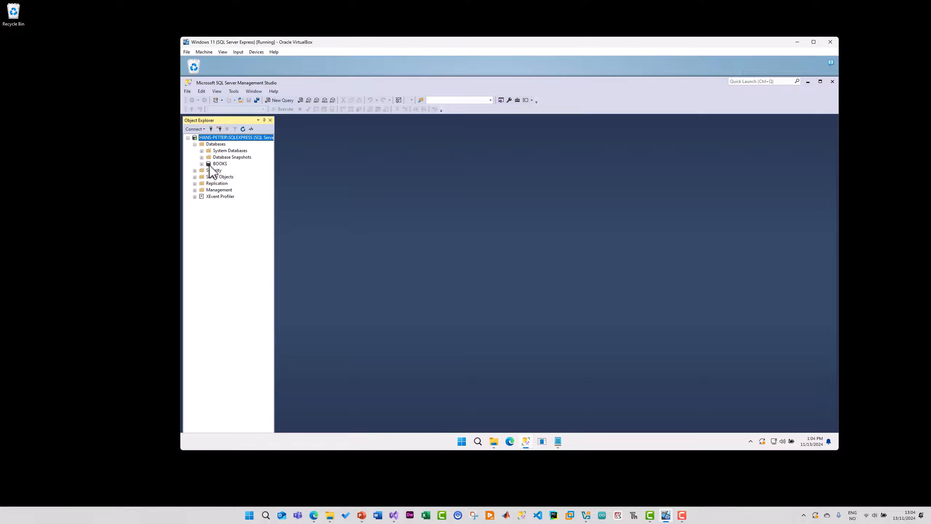
pyautogui.click(220, 164)
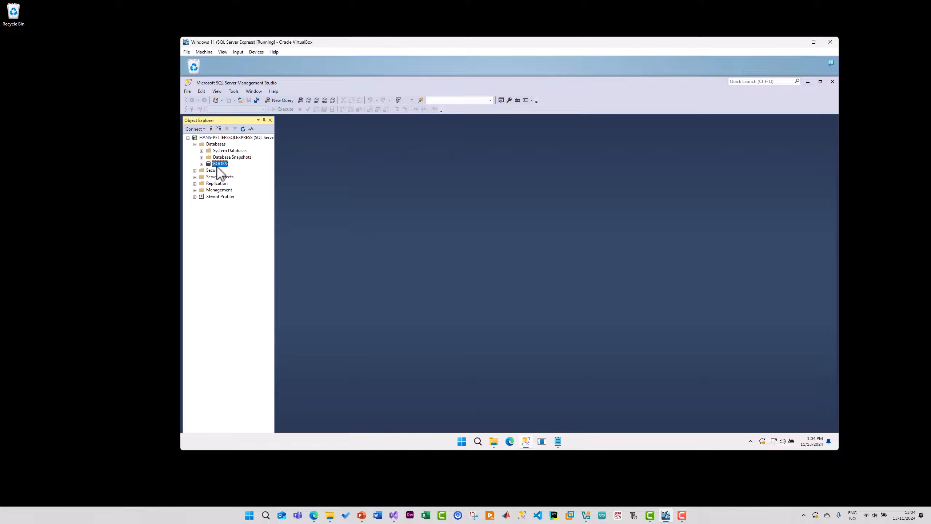
pyautogui.click(280, 100)
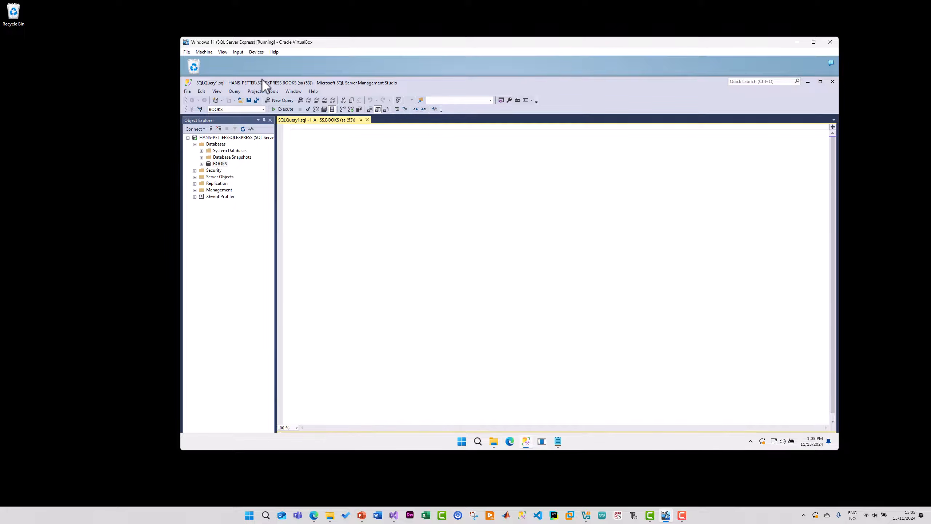
# Restore the Management Studio window, widen Object Explorer to read the full server name, and minimize the window
pyautogui.doubleClick(279, 83)
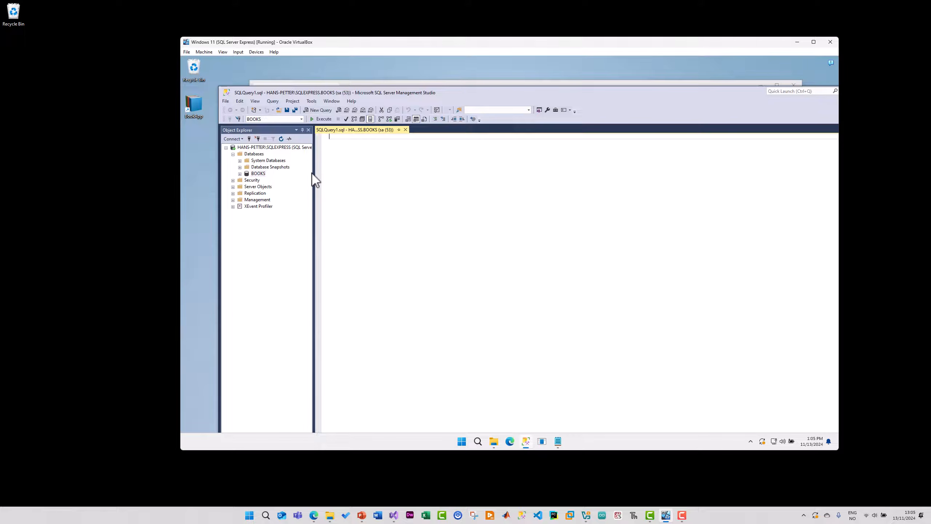
pyautogui.moveTo(313, 173); pyautogui.dragTo(391, 172)
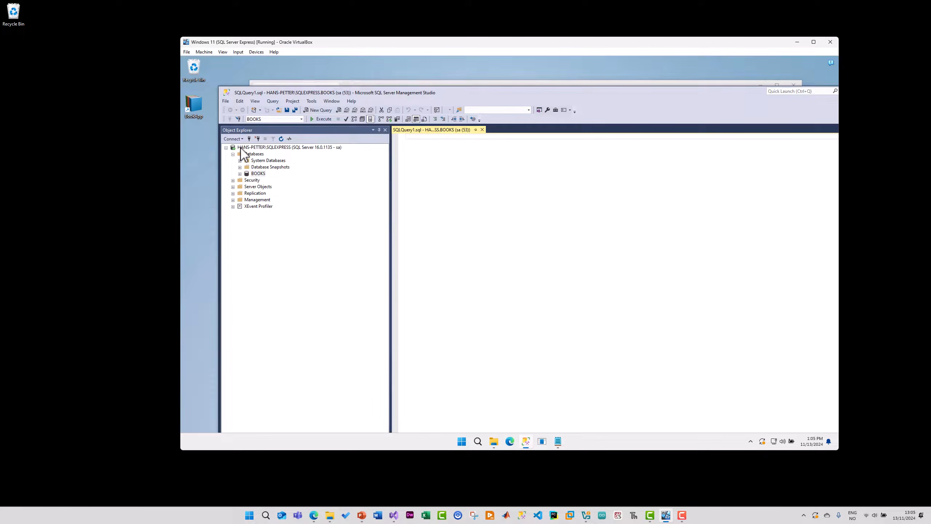
pyautogui.moveTo(735, 94); pyautogui.dragTo(619, 114)
pyautogui.click(733, 113)
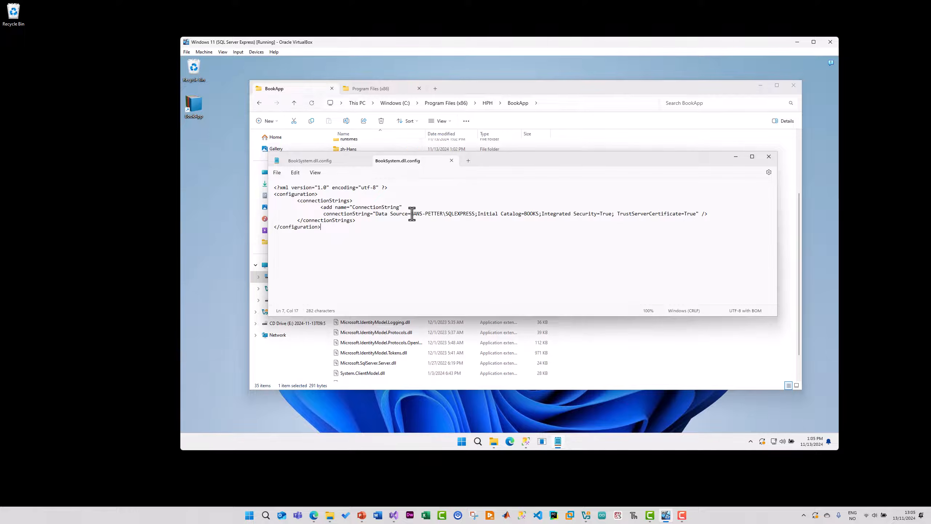
# Examine the data source, initial catalog, and security settings in the connection string of BookSystem.dll.config
pyautogui.moveTo(410, 214); pyautogui.dragTo(474, 214)
pyautogui.click(475, 214)
pyautogui.doubleClick(531, 213)
pyautogui.moveTo(542, 214); pyautogui.dragTo(681, 214)
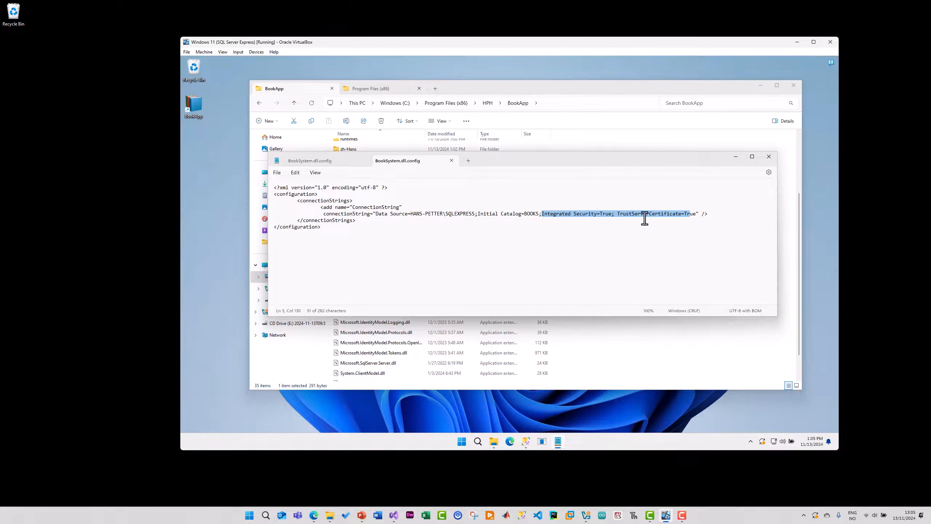
pyautogui.click(714, 214)
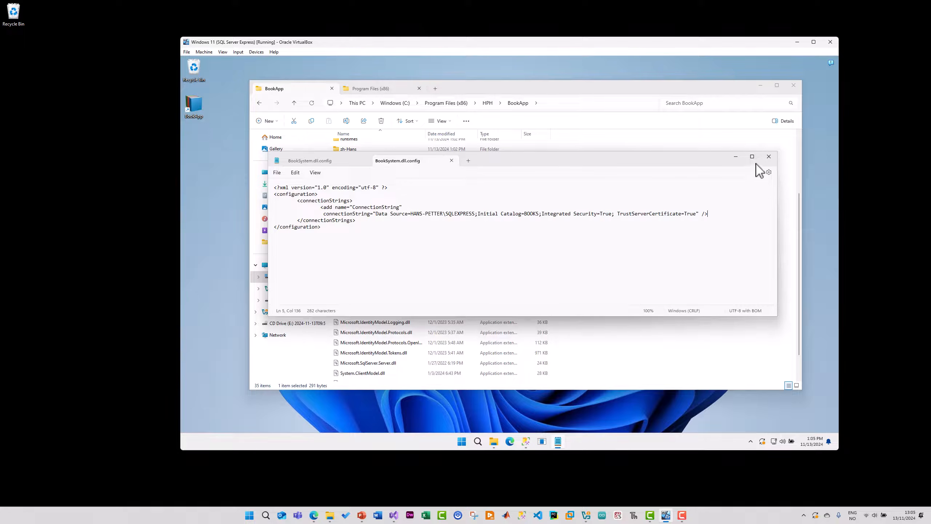
# Close BookSystem.dll.config, test the app by running BookSystem.exe from the install folder, close it, and minimize the folder window
pyautogui.keyDown('shift'); pyautogui.click(308, 216); pyautogui.keyUp('shift')
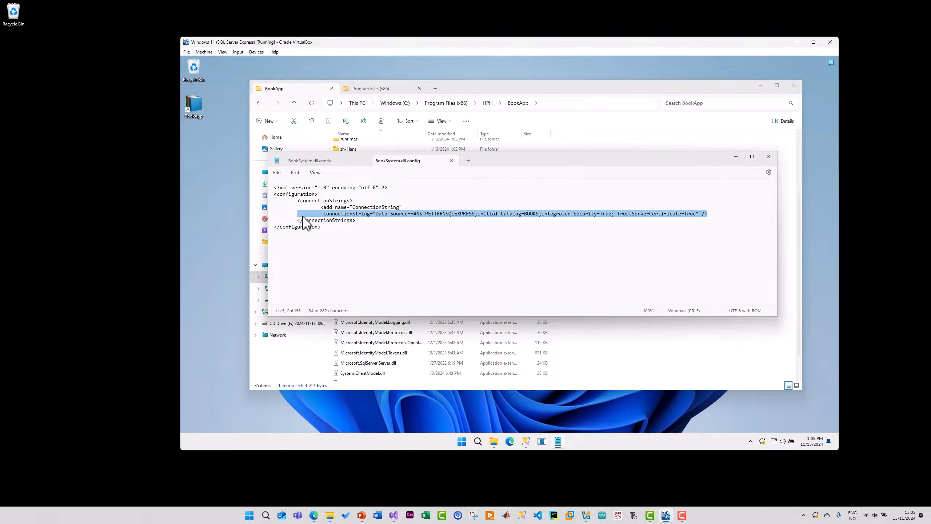
pyautogui.click(769, 157)
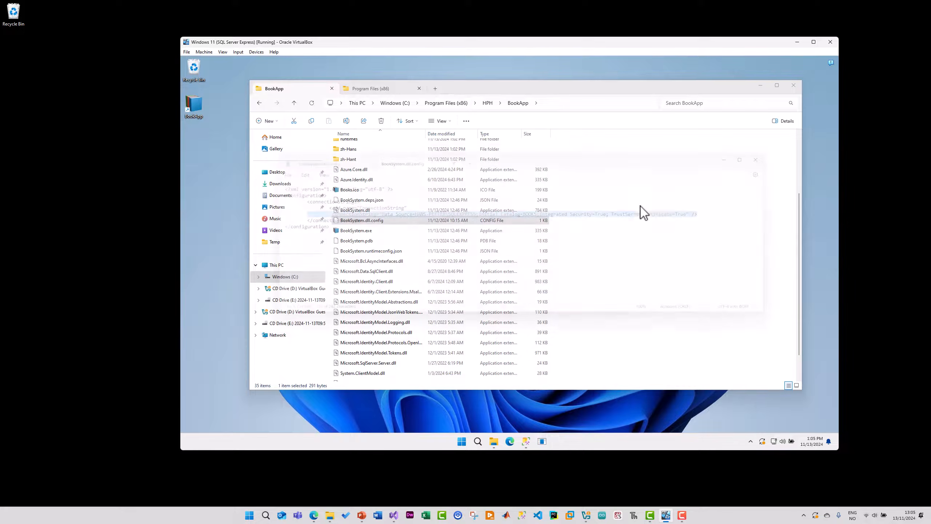
pyautogui.doubleClick(369, 231)
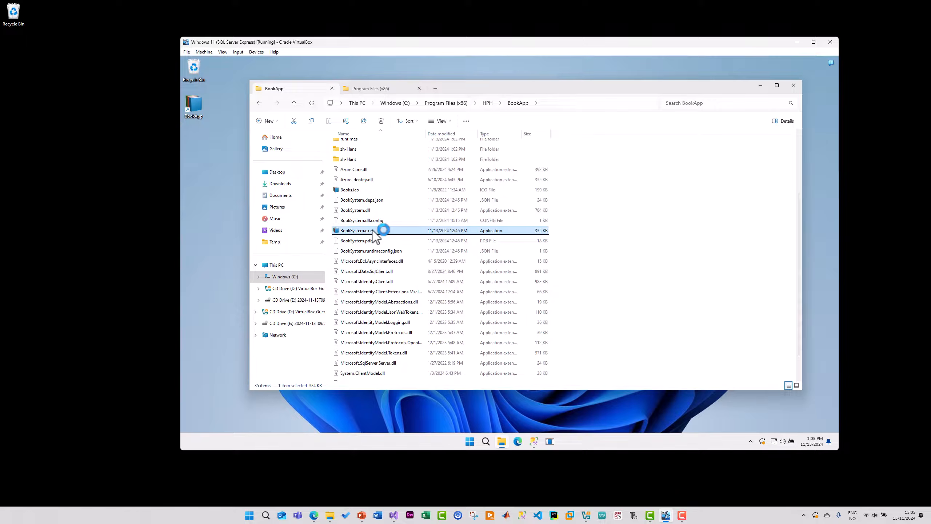
pyautogui.moveTo(484, 177); pyautogui.dragTo(457, 147)
pyautogui.click(621, 145)
pyautogui.click(762, 86)
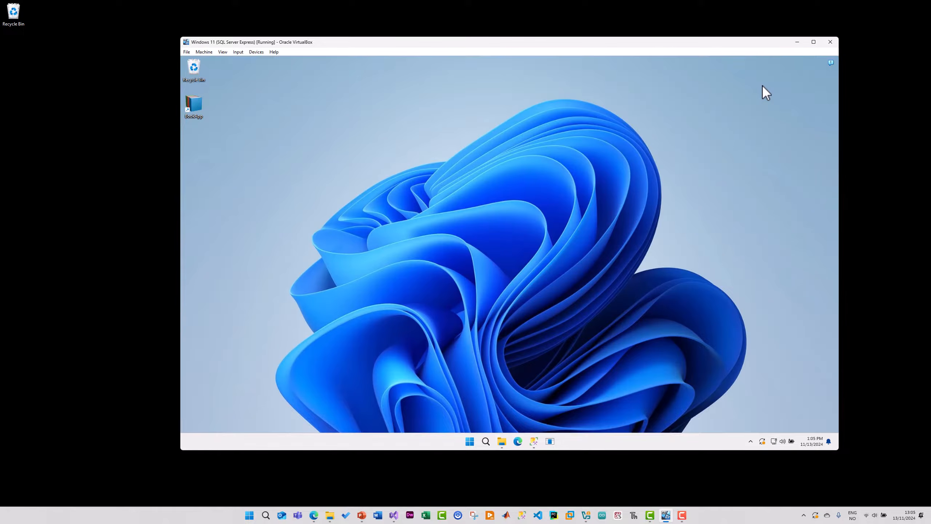
# Test launching BookApp from its desktop shortcut, close it, and launch it again by searching Windows for "Book"
pyautogui.doubleClick(195, 104)
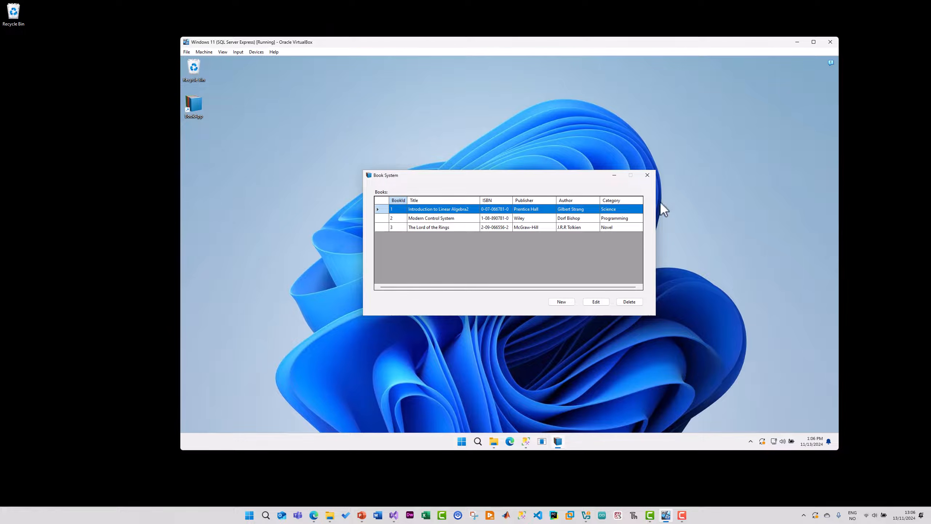
pyautogui.click(654, 176)
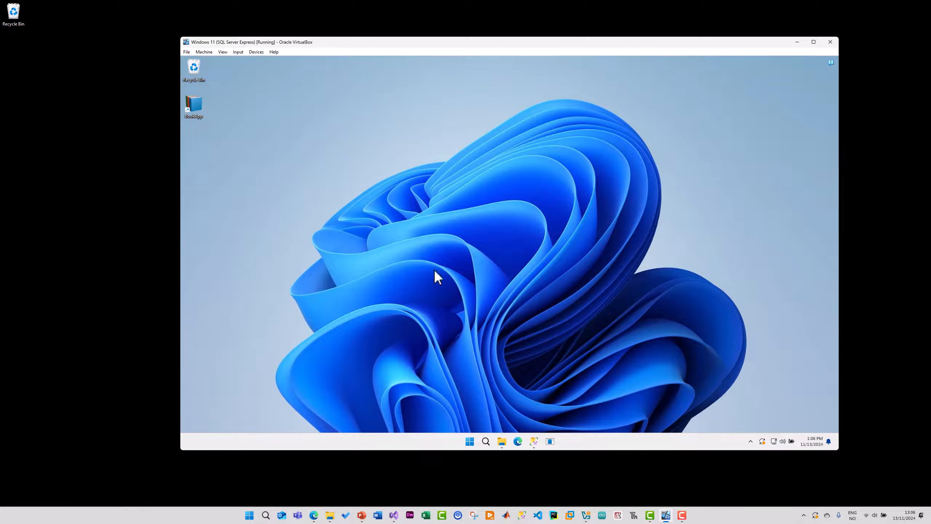
pyautogui.click(485, 441)
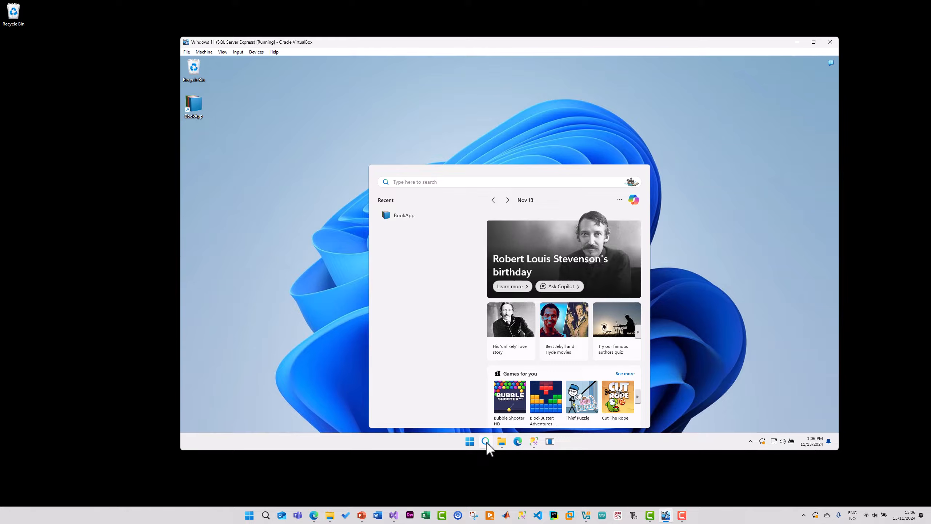
pyautogui.write('Book')
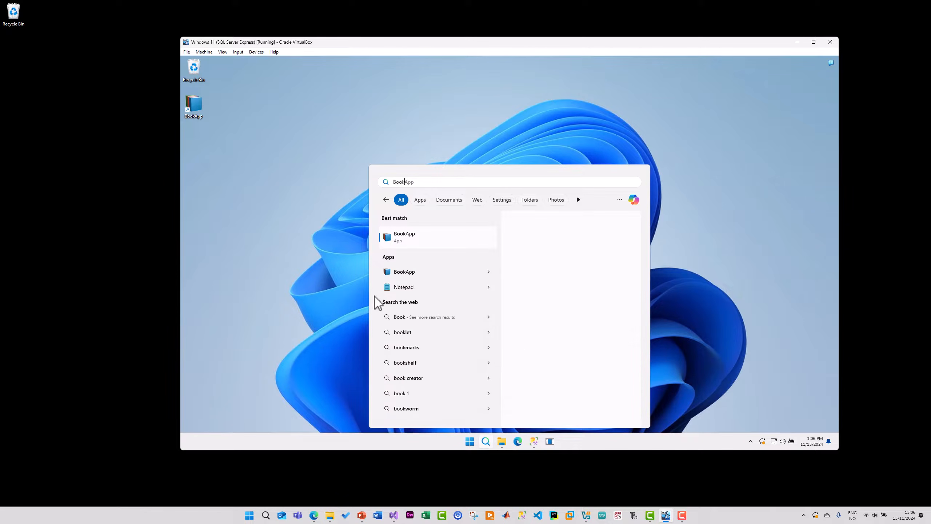
pyautogui.click(424, 237)
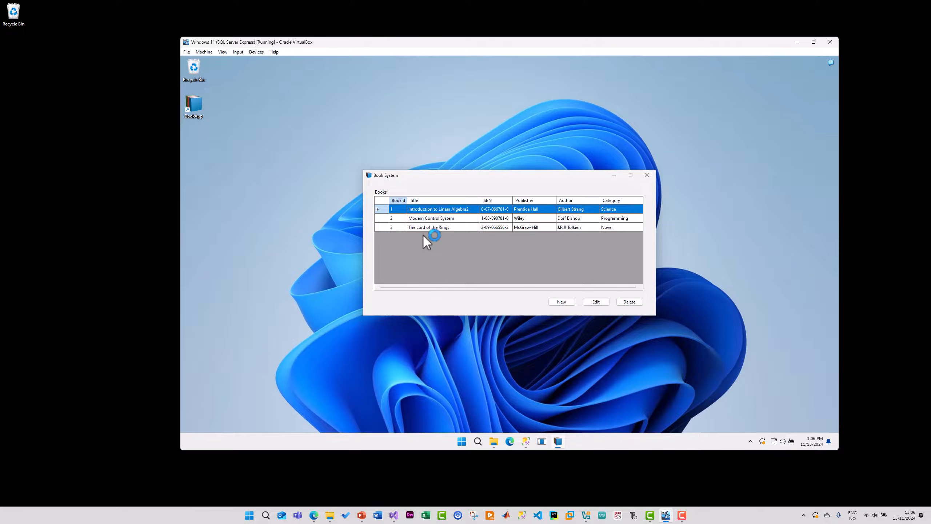
# Examine the installed files in the BookApp folder, including BookSystem.dll.config, Books.ico, and the Microsoft DLLs
pyautogui.click(114, 266)
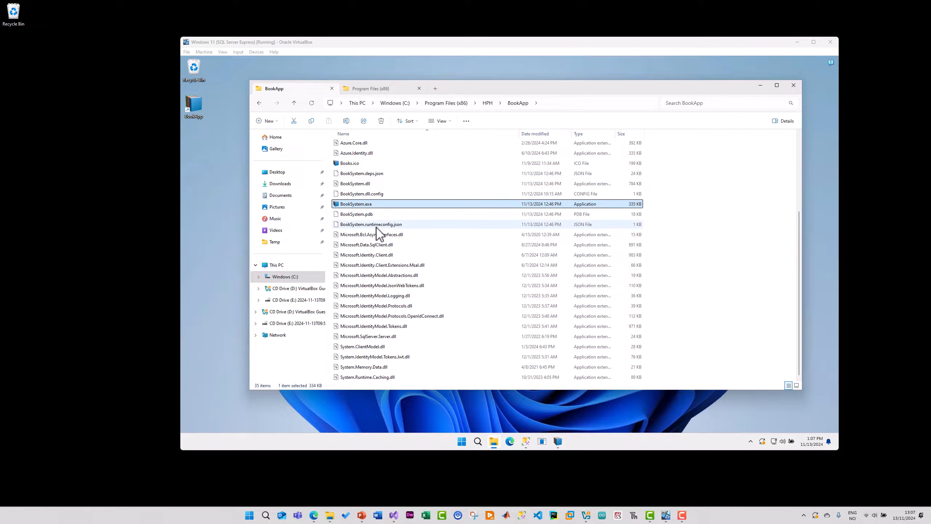
pyautogui.click(356, 194)
pyautogui.click(354, 163)
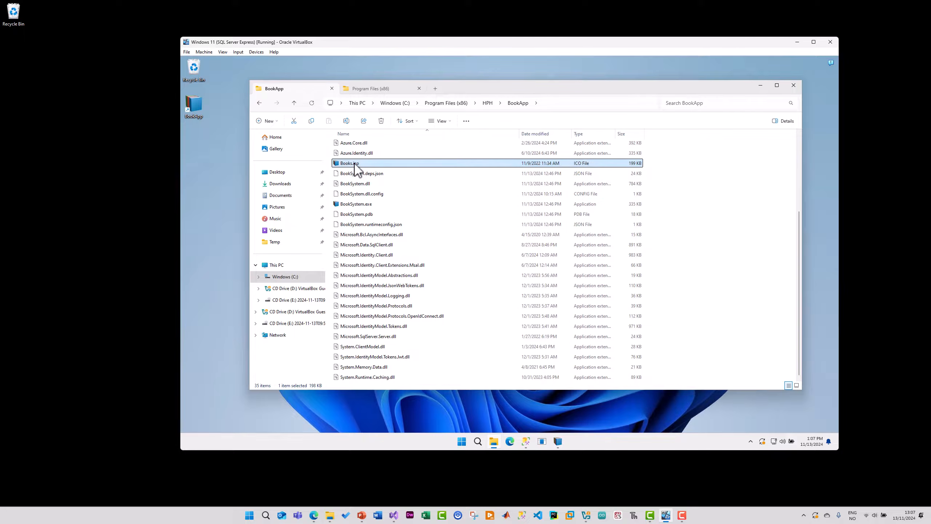
pyautogui.moveTo(379, 236); pyautogui.dragTo(387, 255)
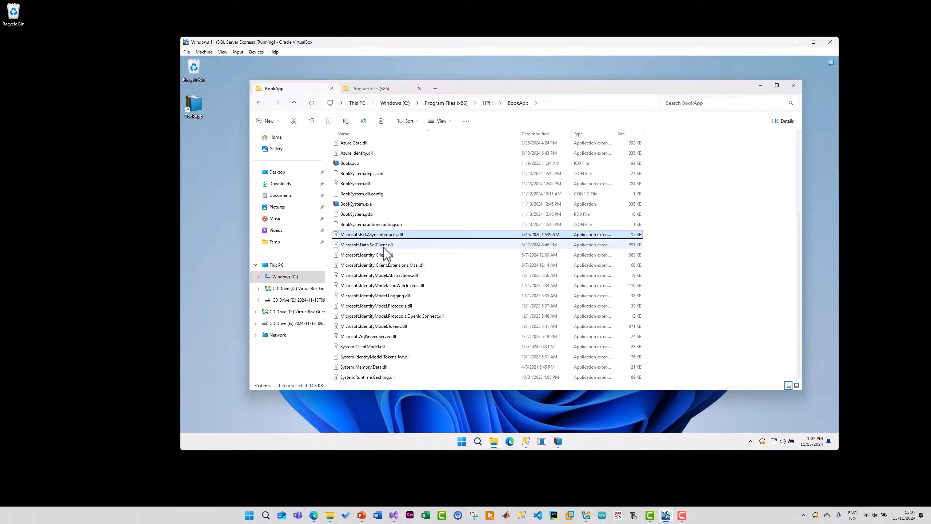
pyautogui.moveTo(384, 248)
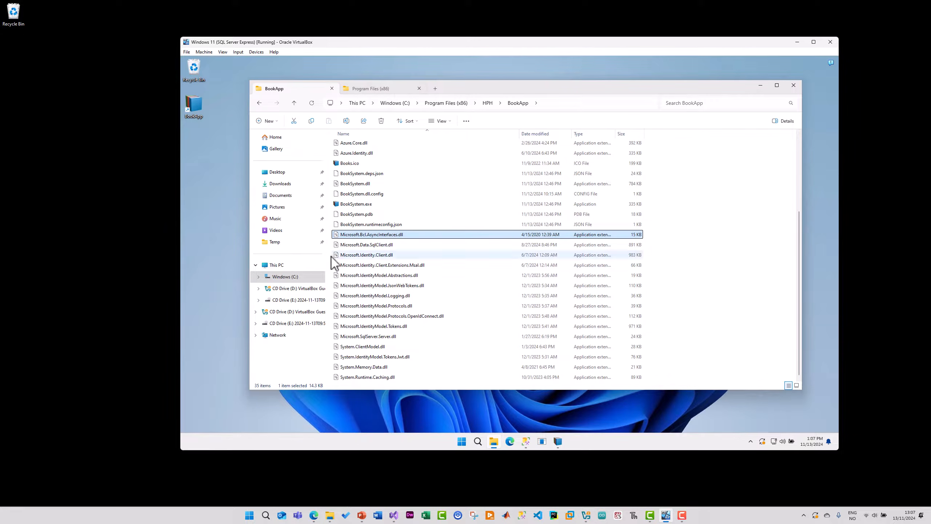
# Browse to the Setup folder inside Temp on drive C
pyautogui.click(288, 267)
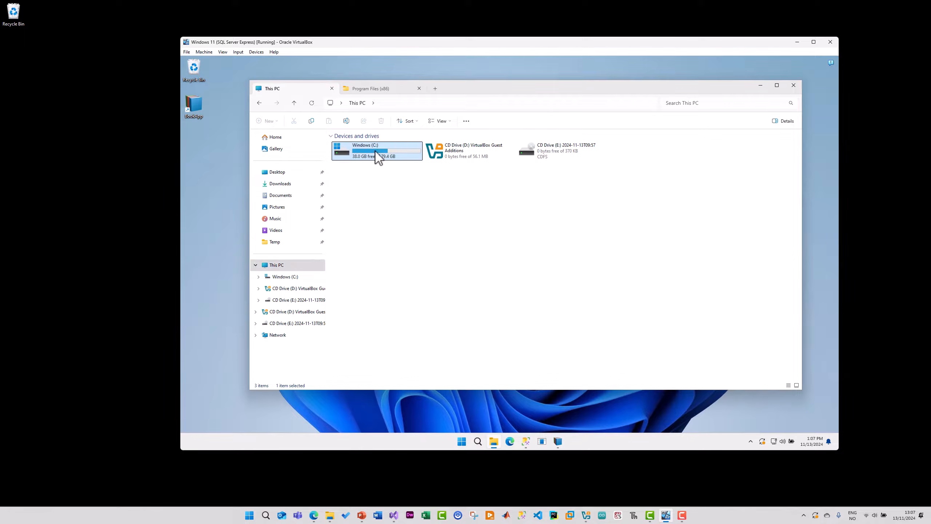
pyautogui.doubleClick(376, 162)
pyautogui.doubleClick(347, 206)
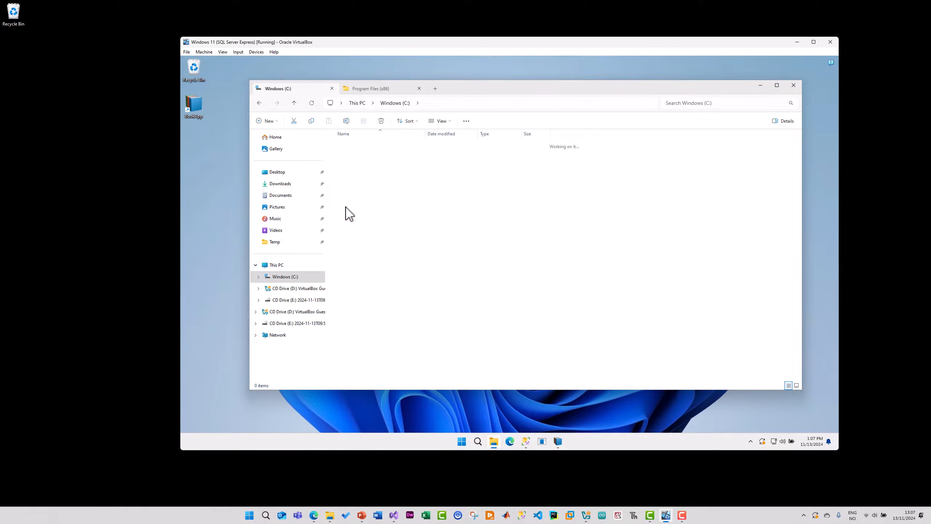
pyautogui.doubleClick(361, 153)
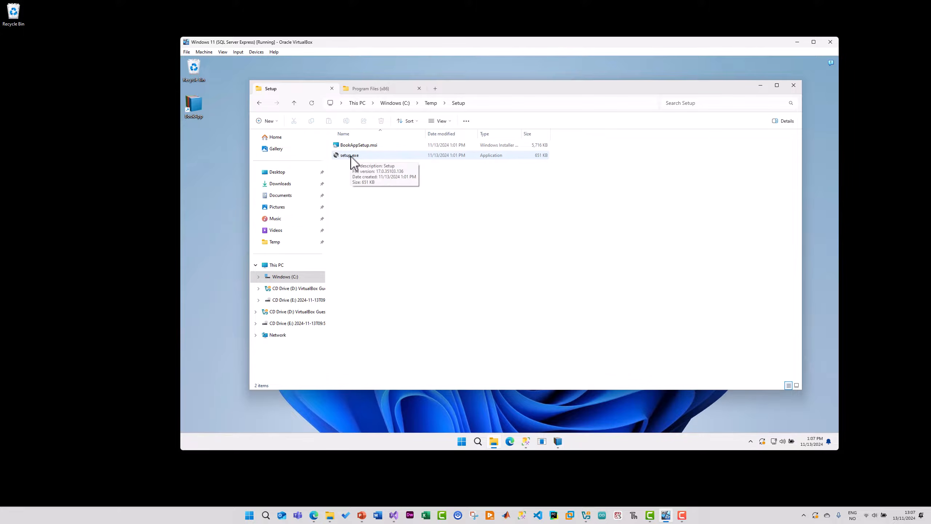
# Run setup.exe, select Remove BookApp in the setup wizard, and exit the wizard without removing the app
pyautogui.doubleClick(351, 157)
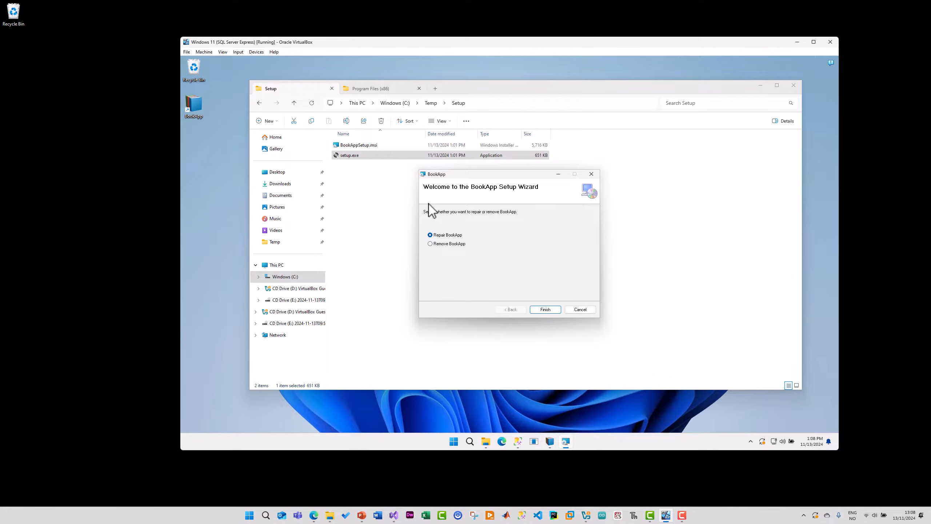
pyautogui.click(444, 245)
pyautogui.click(584, 311)
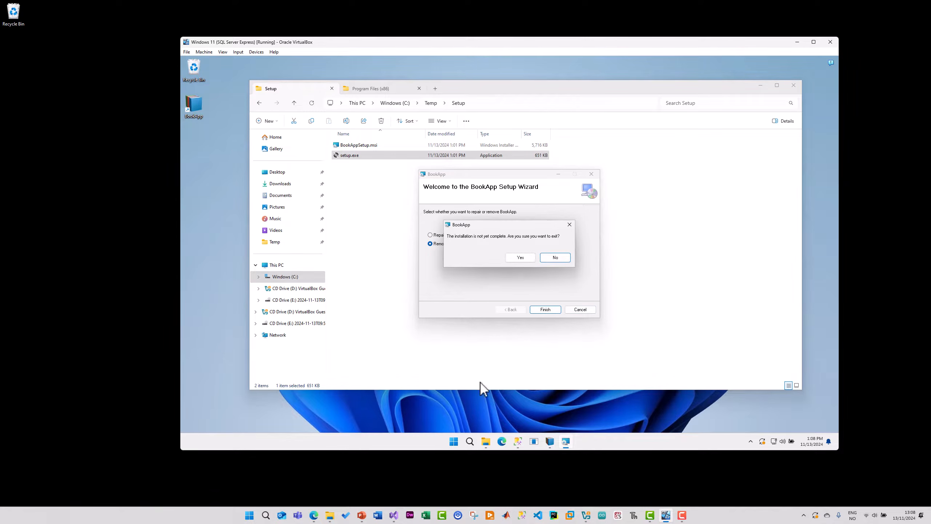
pyautogui.click(519, 263)
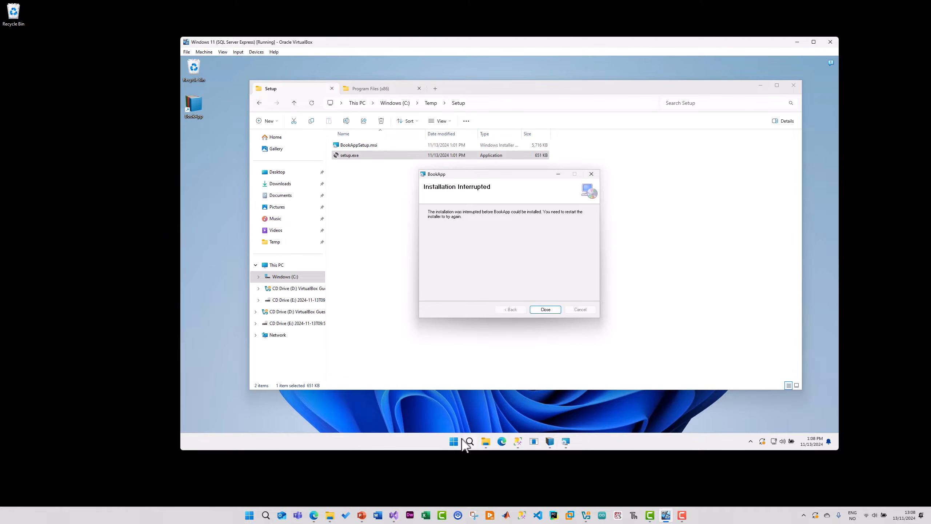
pyautogui.click(544, 309)
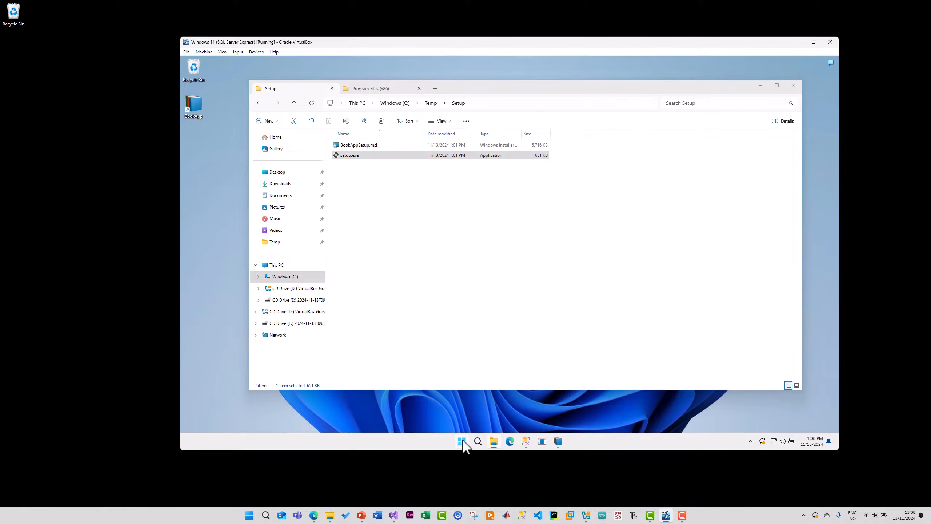
# Open the Installed apps list in Windows Settings and locate BookApp
pyautogui.click(461, 440)
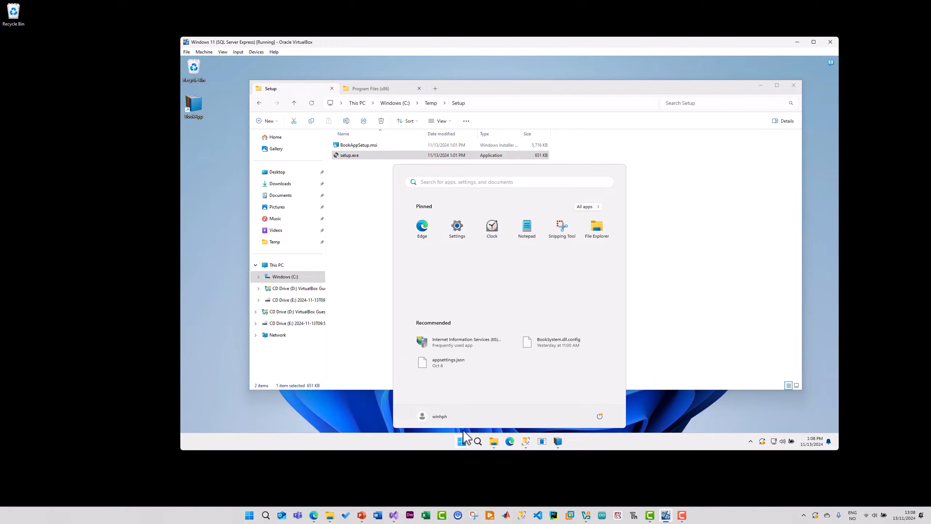
pyautogui.click(456, 228)
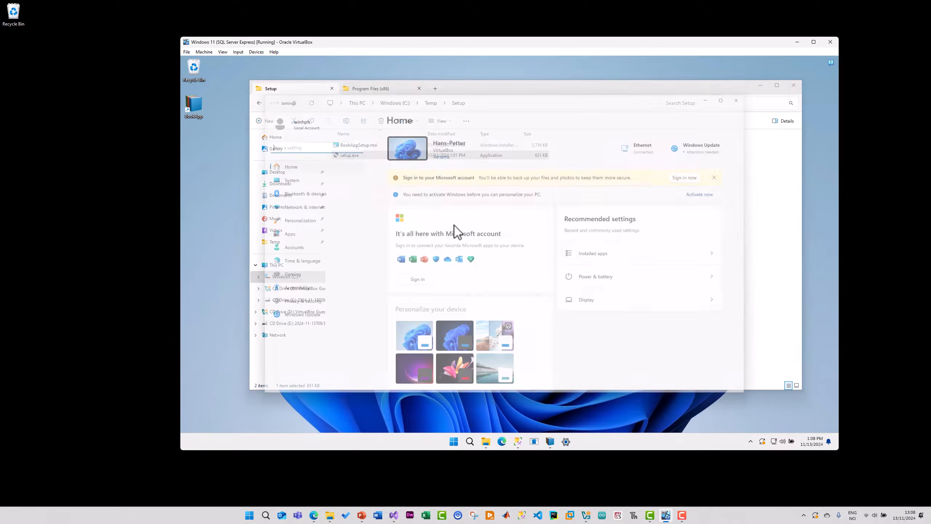
pyautogui.click(277, 235)
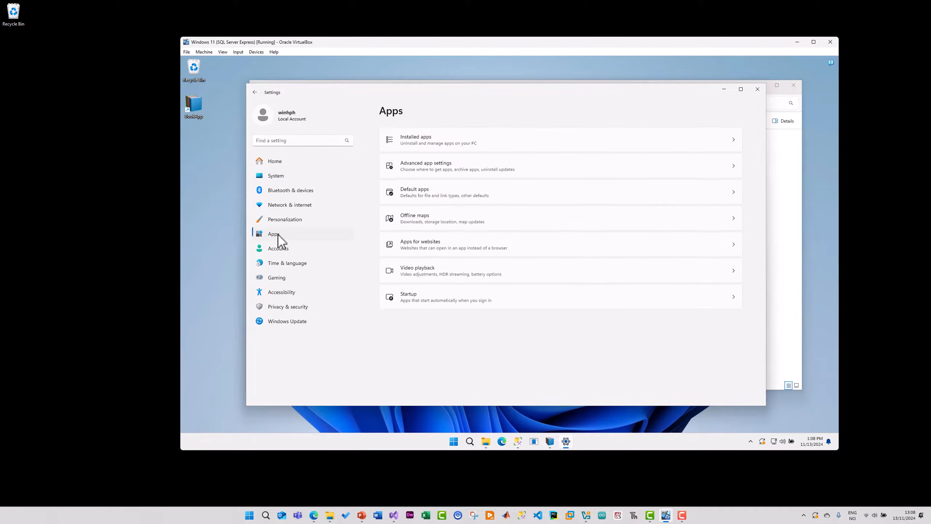
pyautogui.click(421, 145)
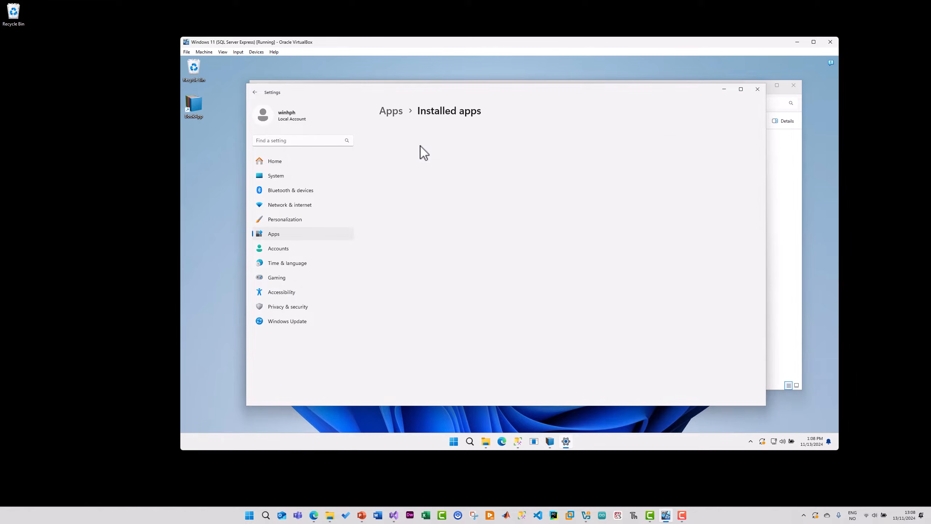
pyautogui.click(466, 174)
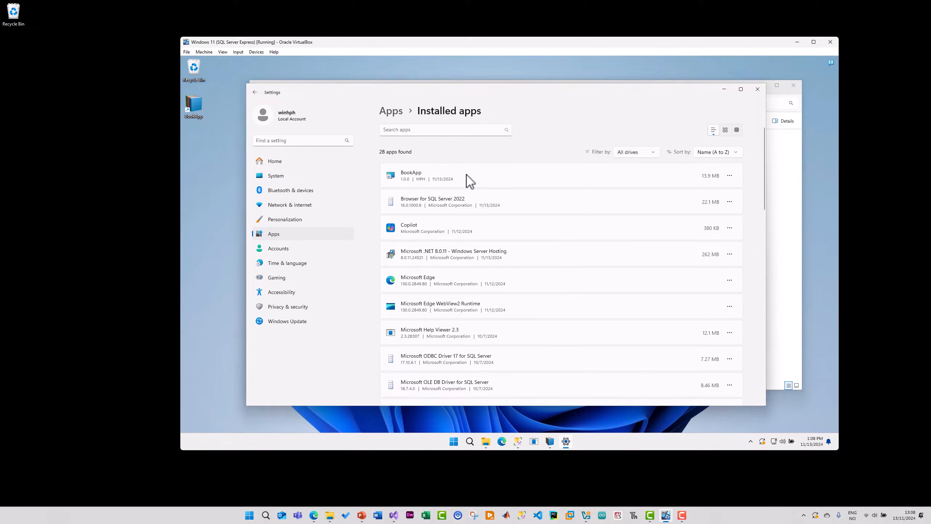
# Uninstall BookApp, closing the running Book System window and allowing the installer to make changes to the device
pyautogui.click(729, 175)
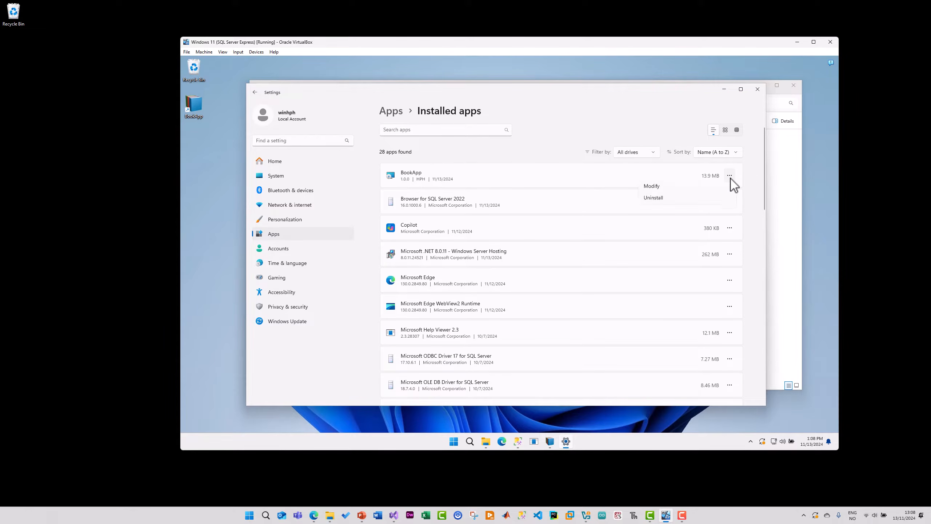
pyautogui.click(660, 202)
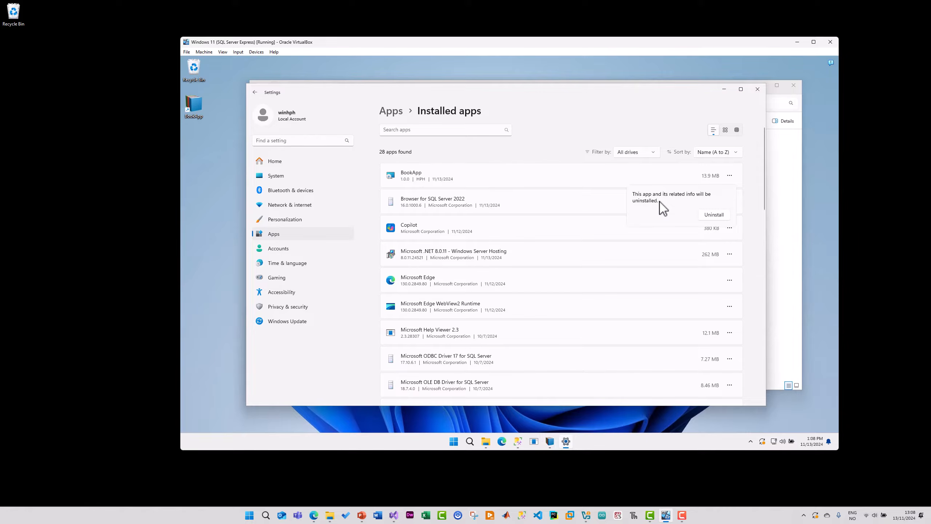
pyautogui.click(713, 215)
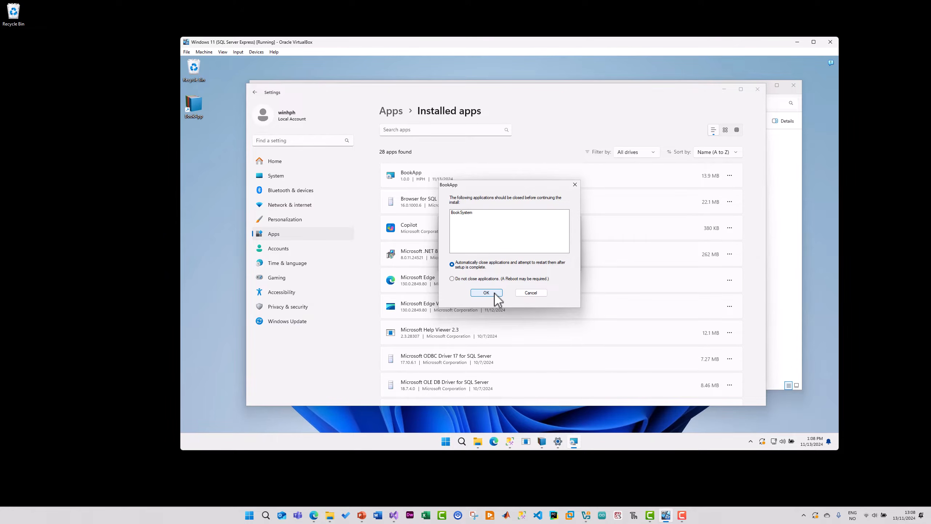
pyautogui.click(542, 441)
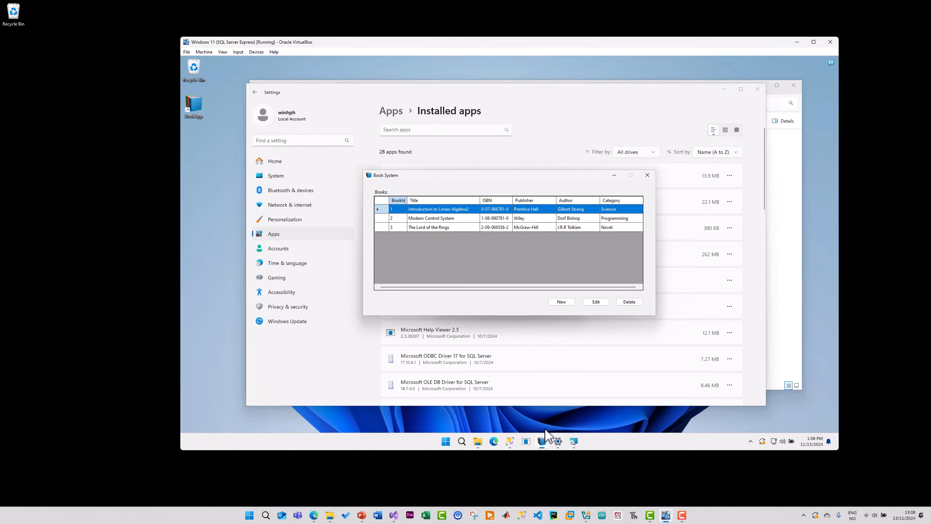
pyautogui.click(647, 176)
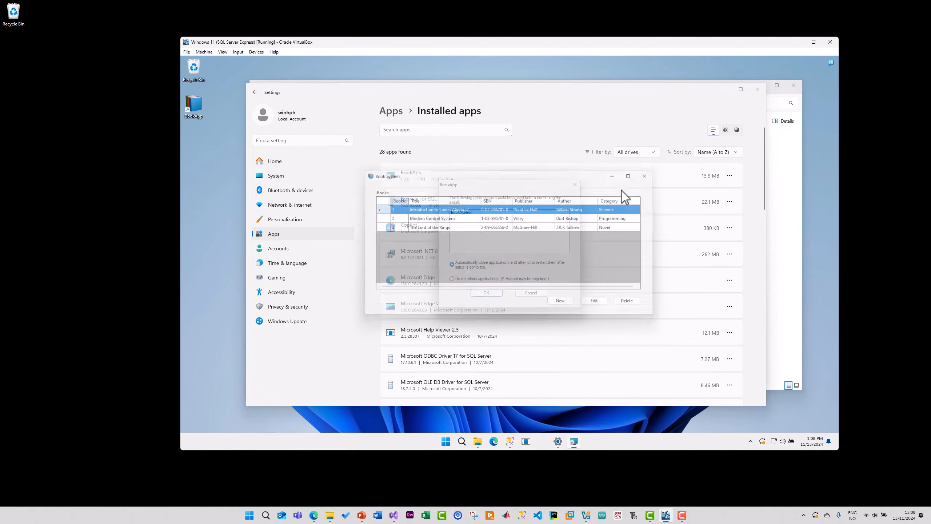
pyautogui.click(492, 293)
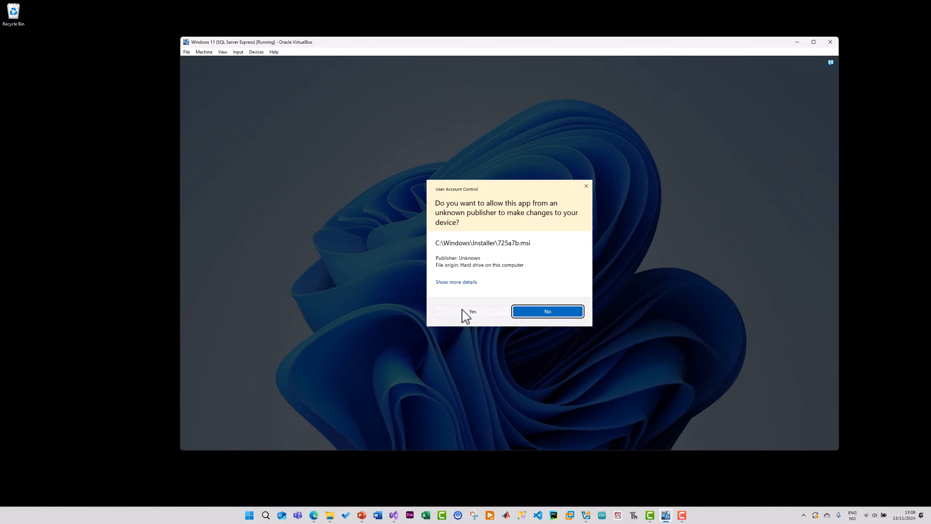
pyautogui.click(463, 311)
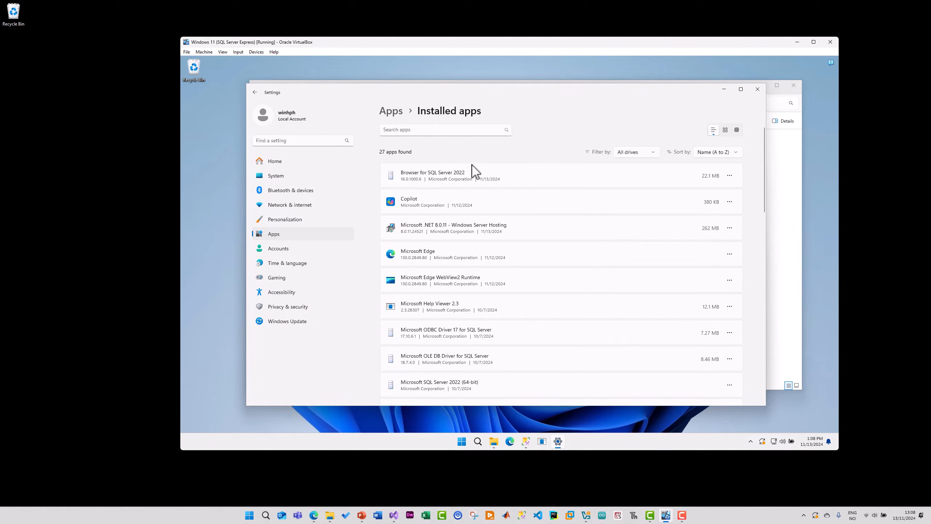
# Close Settings, reposition the File Explorer window, and check Program Files (x86) for the removed app's HPH folder
pyautogui.click(757, 89)
pyautogui.moveTo(656, 91); pyautogui.dragTo(677, 170)
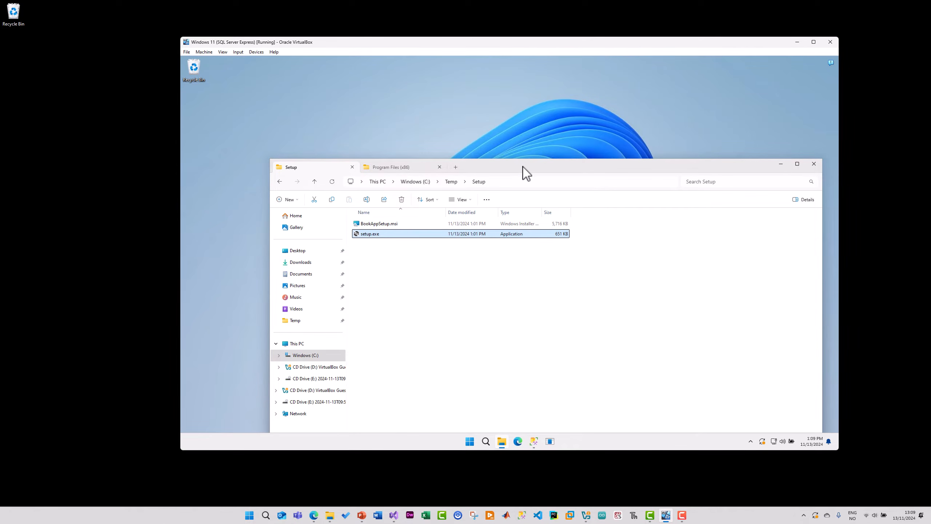
pyautogui.moveTo(524, 168); pyautogui.dragTo(480, 96)
pyautogui.click(401, 93)
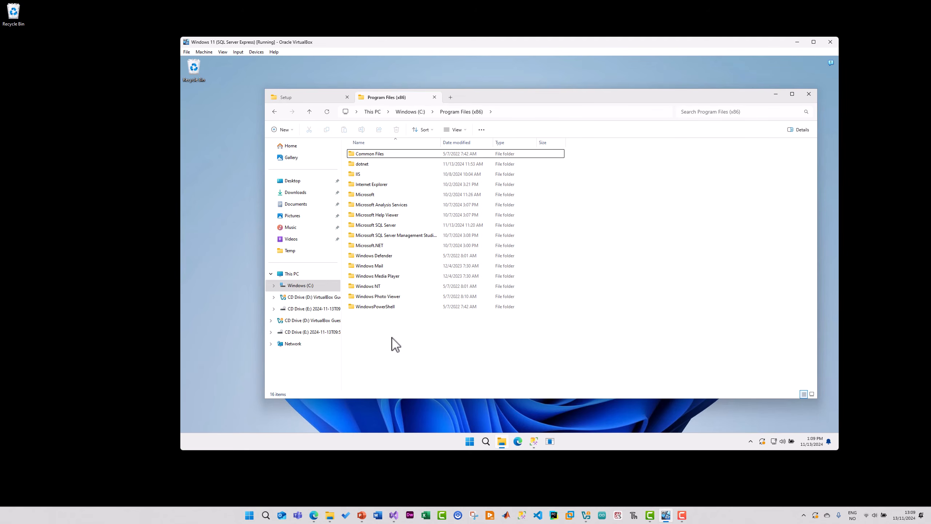
# Switch from the virtual machine to the presentation's closing slide
pyautogui.click(132, 336)
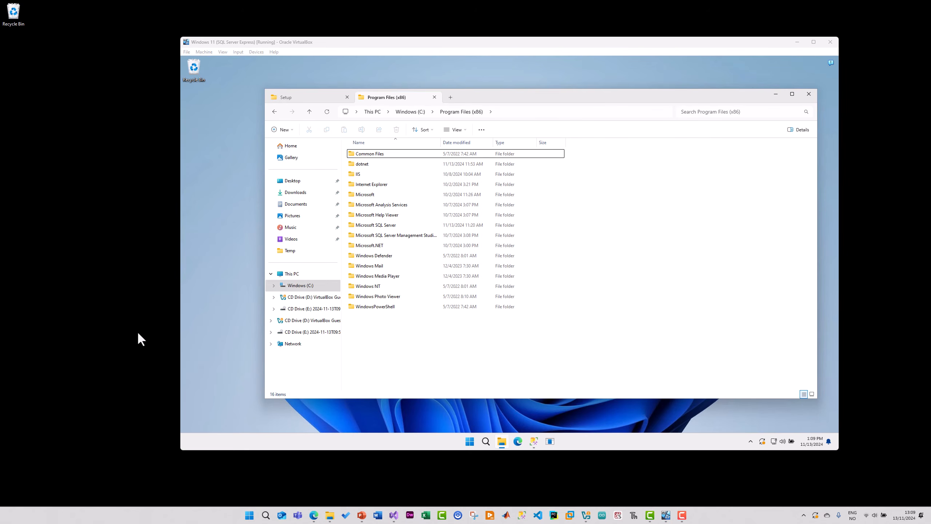
pyautogui.hotkey('alt', 'Tab')
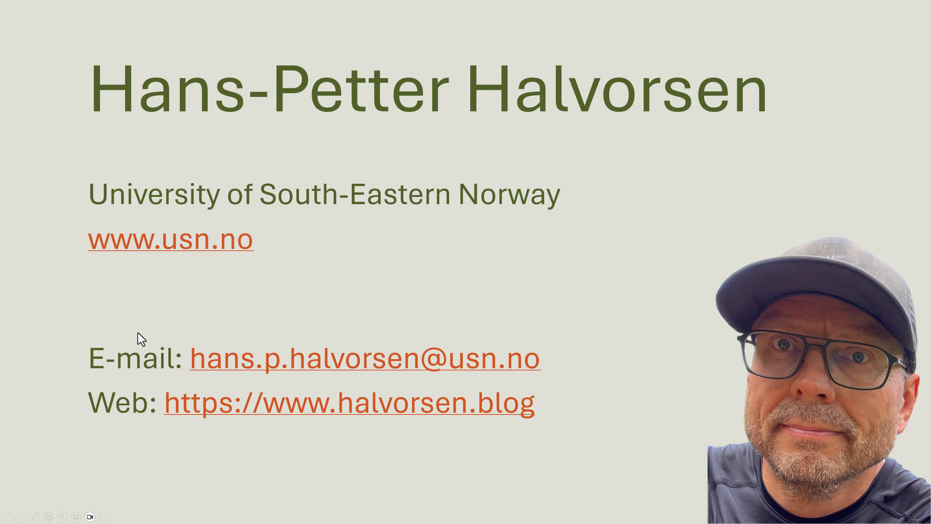